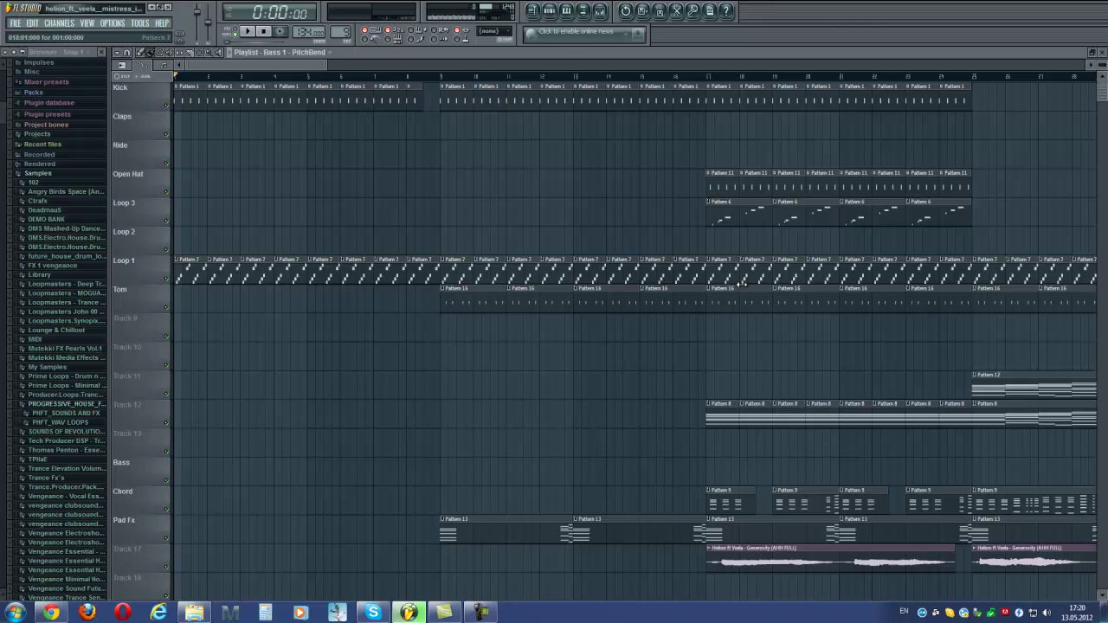
- Survey the whole playlist arrangement, from the opening kick and loop clips to the final vocal clips and back
{"action": "left_click", "coordinate": [426, 80]}
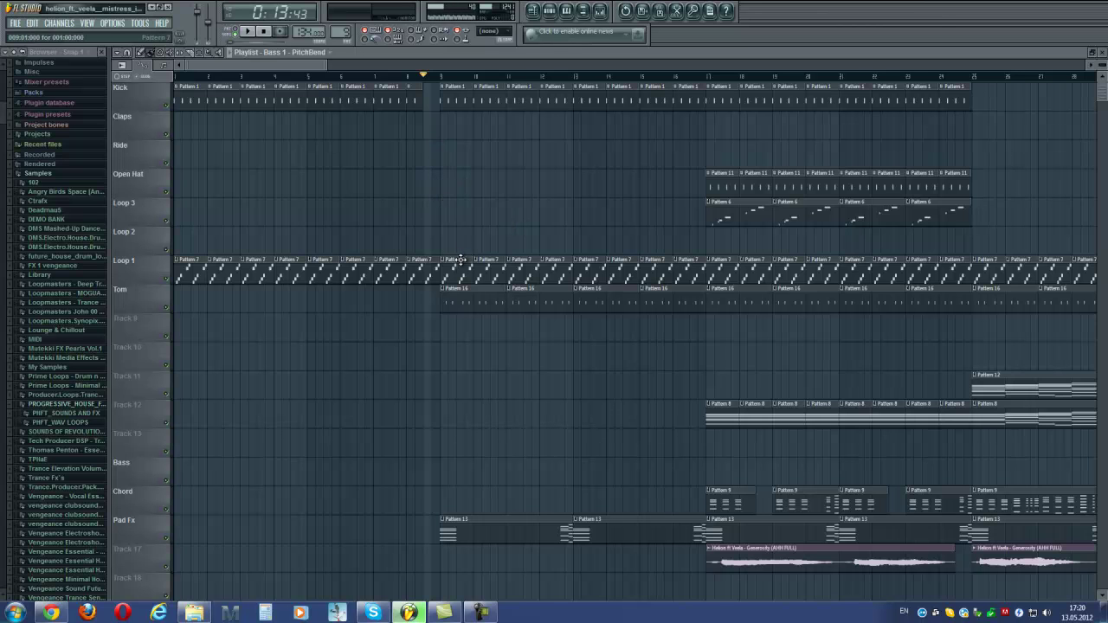
{"action": "scroll", "coordinate": [463, 212], "scroll_direction": "down", "scroll_amount": 4}
{"action": "scroll", "coordinate": [456, 256], "scroll_direction": "up", "scroll_amount": 5}
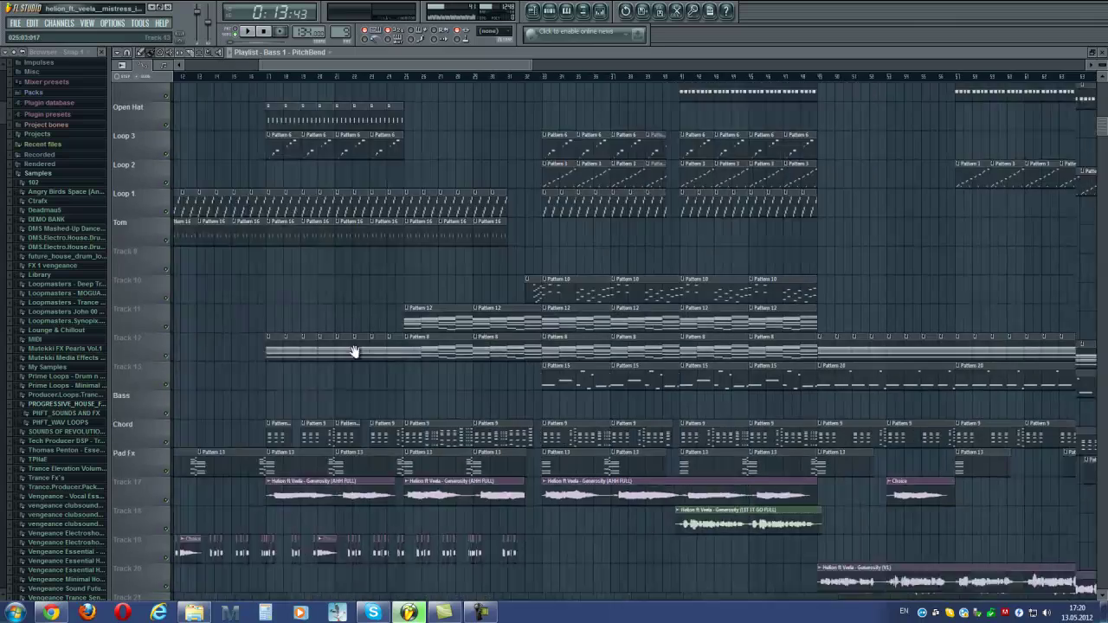
{"action": "scroll", "coordinate": [697, 368], "scroll_direction": "down", "scroll_amount": 3}
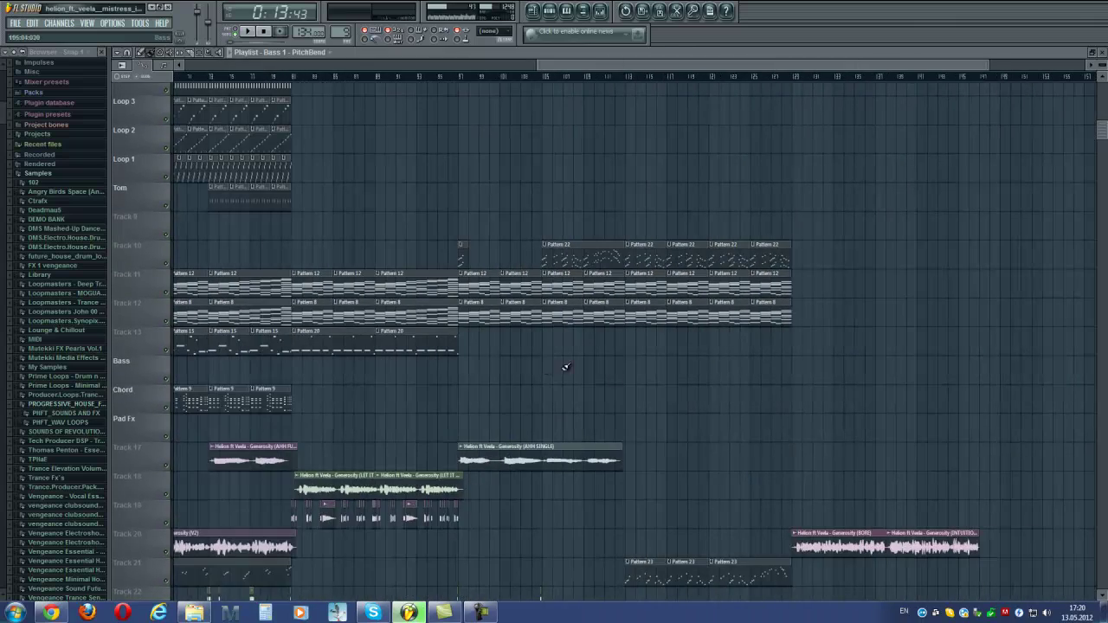
{"action": "scroll", "coordinate": [782, 401], "scroll_direction": "down", "scroll_amount": 3}
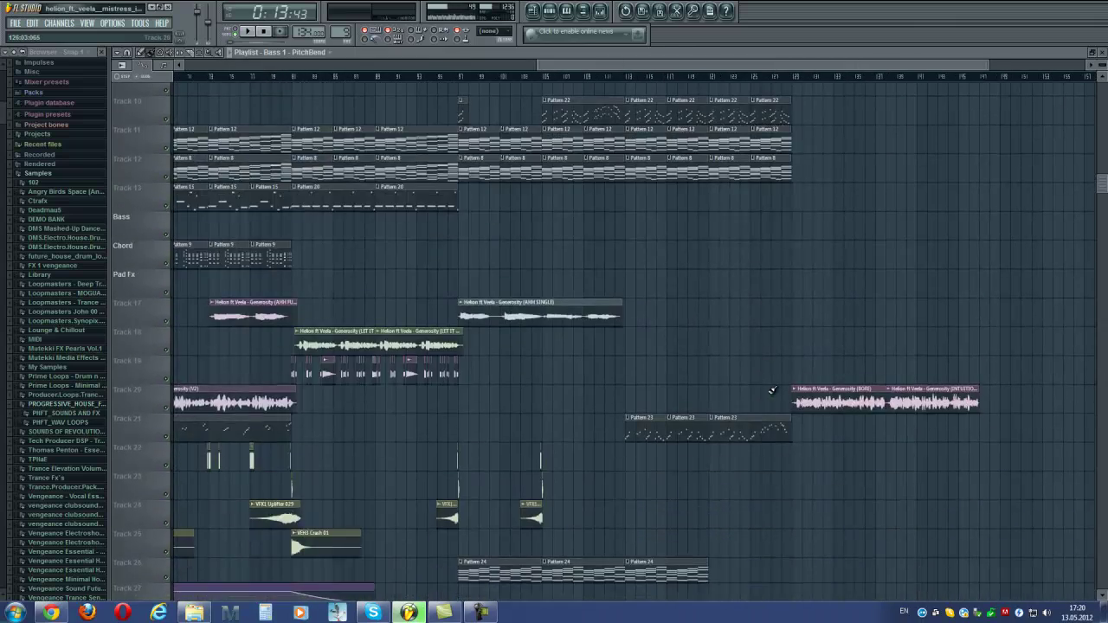
{"action": "scroll", "coordinate": [766, 387], "scroll_direction": "down", "scroll_amount": 5}
{"action": "scroll", "coordinate": [734, 282], "scroll_direction": "up", "scroll_amount": 6}
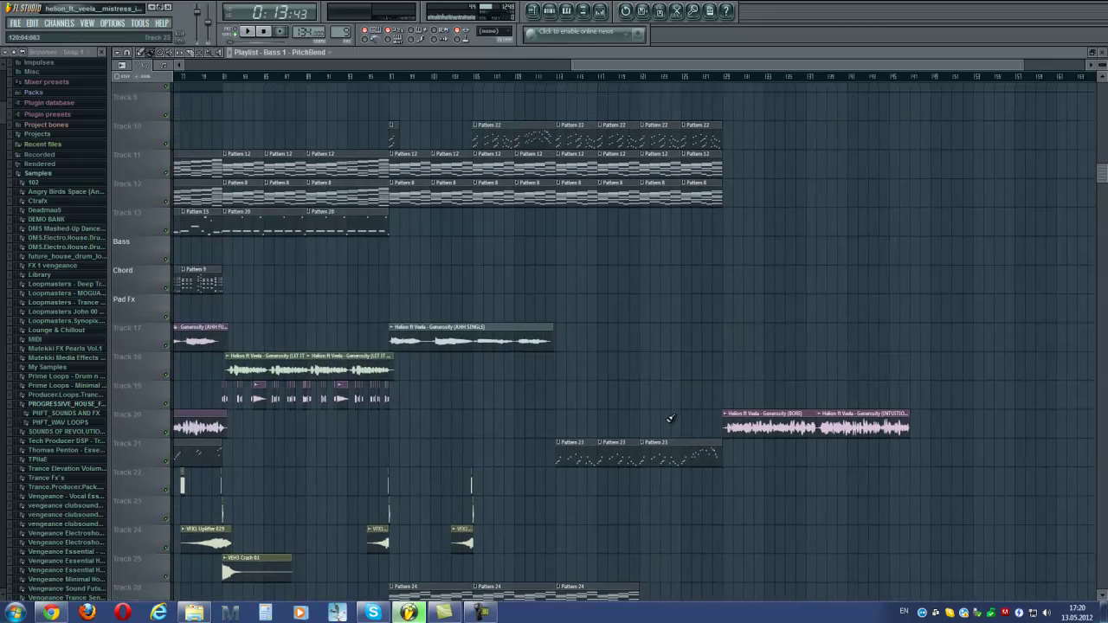
{"action": "left_click", "coordinate": [635, 78]}
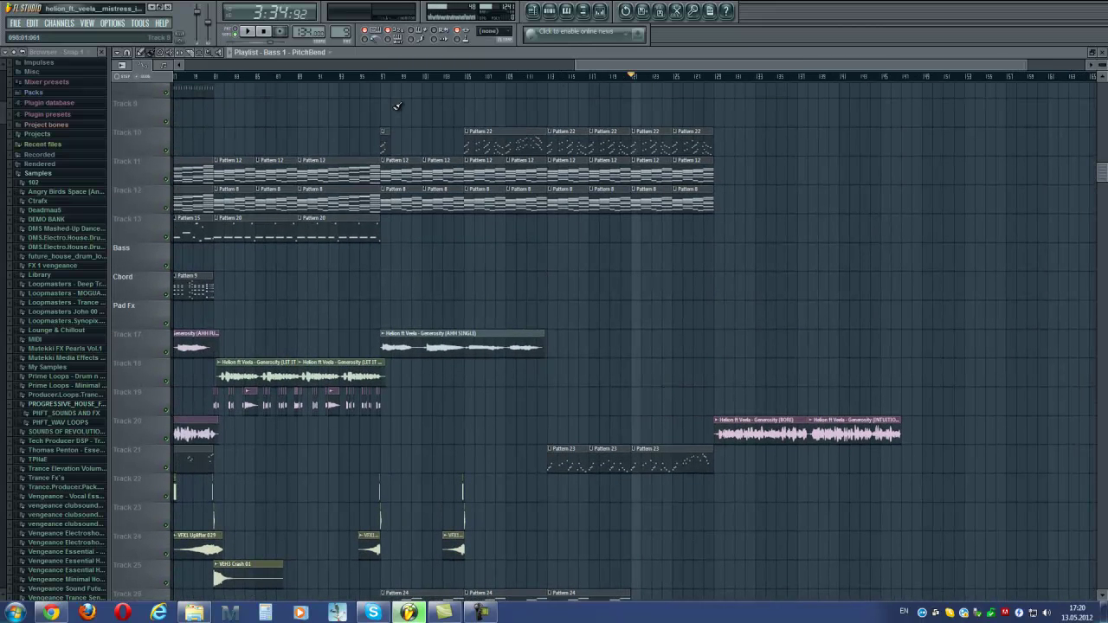
{"action": "left_click_drag", "start_coordinate": [583, 404], "coordinate": [459, 383]}
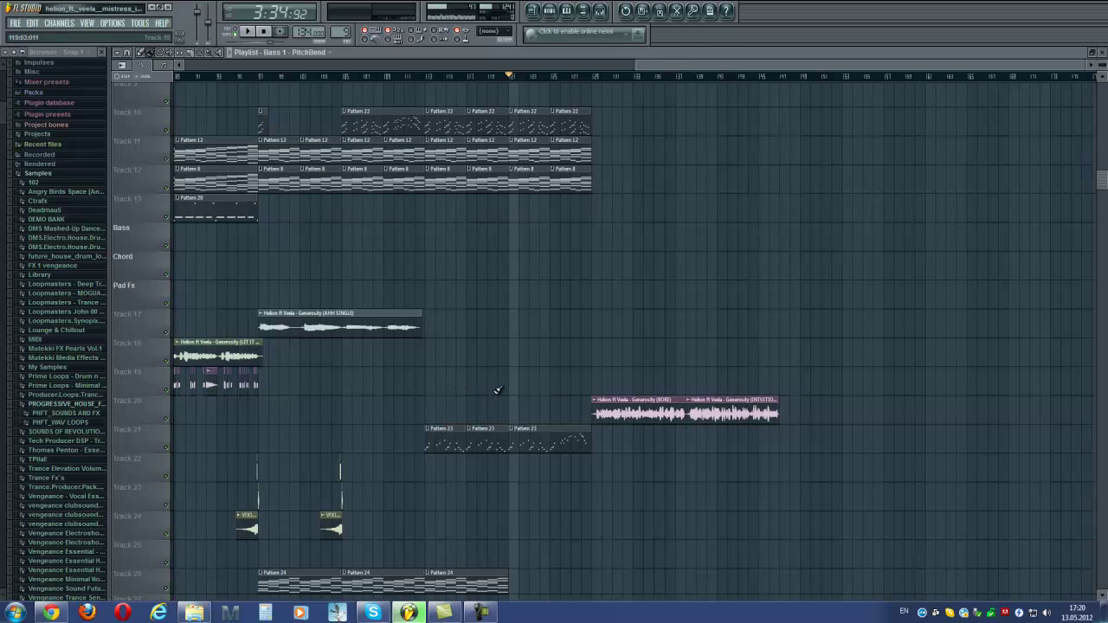
{"action": "scroll", "coordinate": [497, 390], "scroll_direction": "up", "scroll_amount": 5}
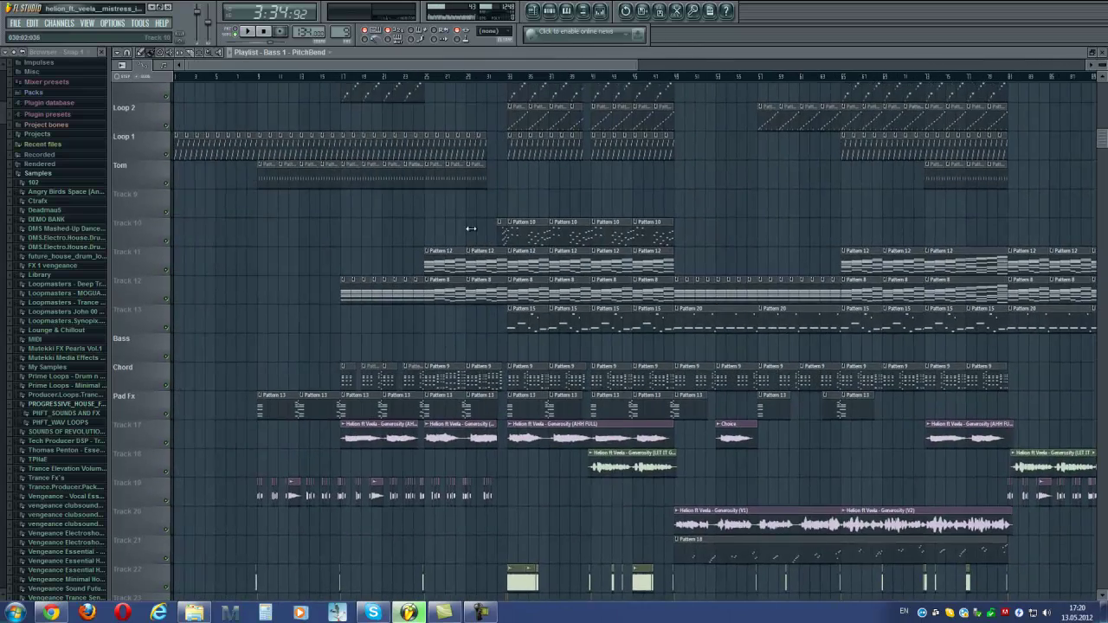
{"action": "scroll", "coordinate": [471, 227], "scroll_direction": "up", "scroll_amount": 4}
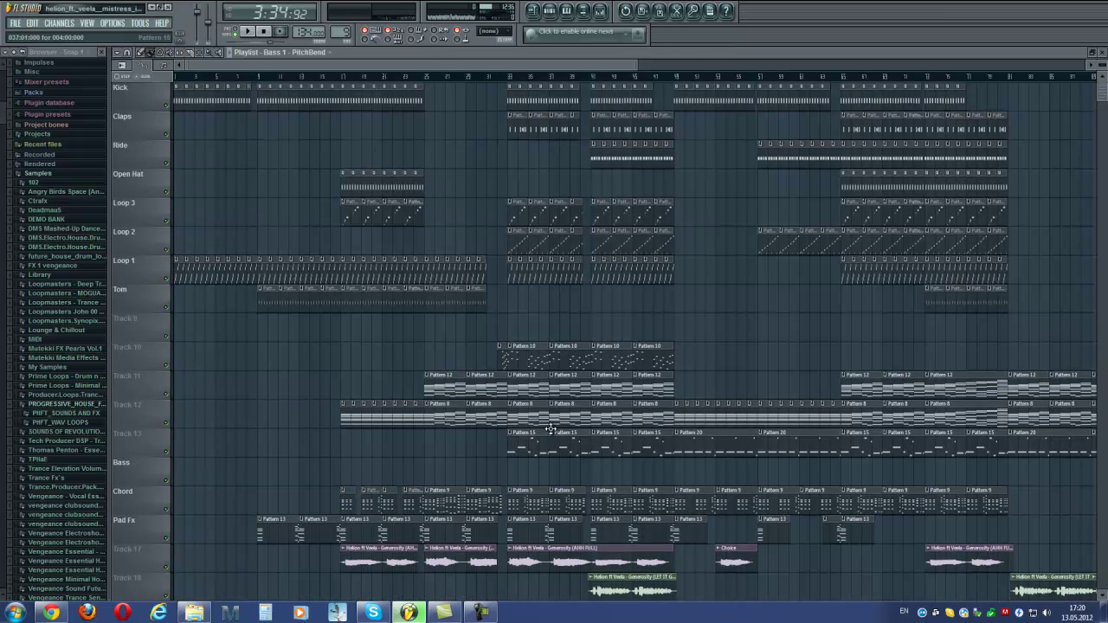
{"action": "scroll", "coordinate": [550, 429], "scroll_direction": "up", "scroll_amount": 3}
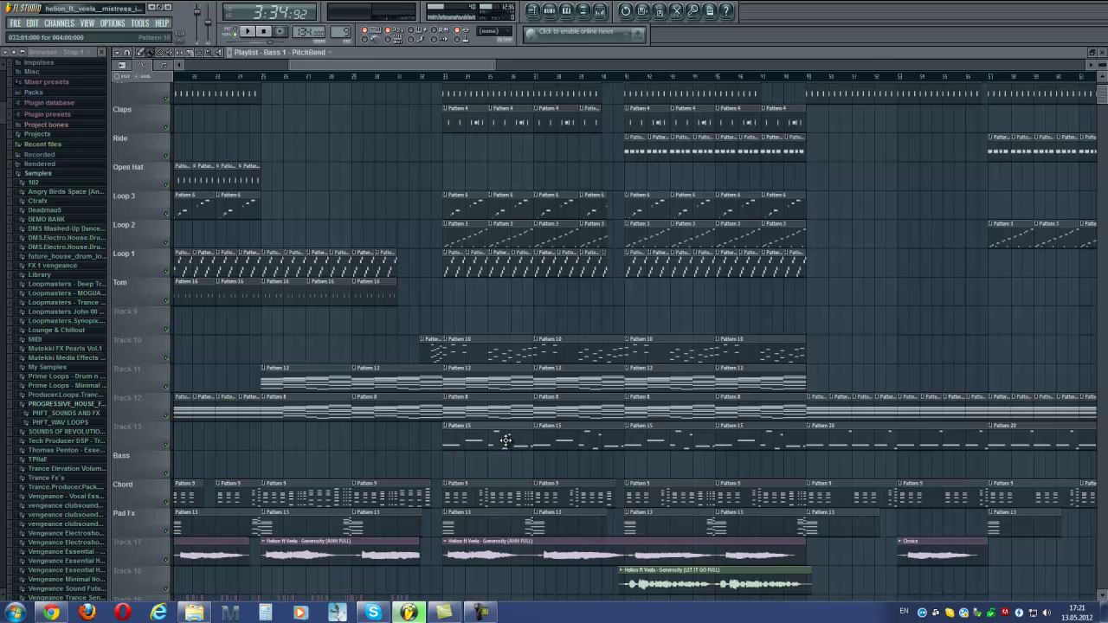
- Examine the notes of the first Pattern 15 clip on Track 13 in the piano roll, and return to the playlist
{"action": "double_click", "coordinate": [505, 441]}
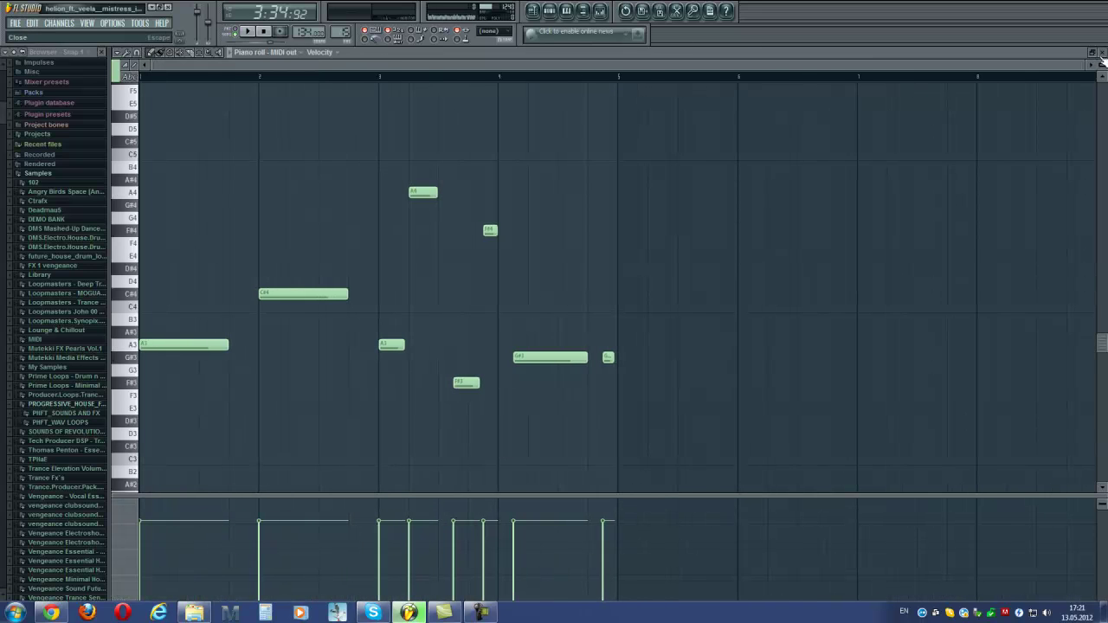
{"action": "left_click", "coordinate": [1101, 54]}
{"action": "key", "text": "F6"}
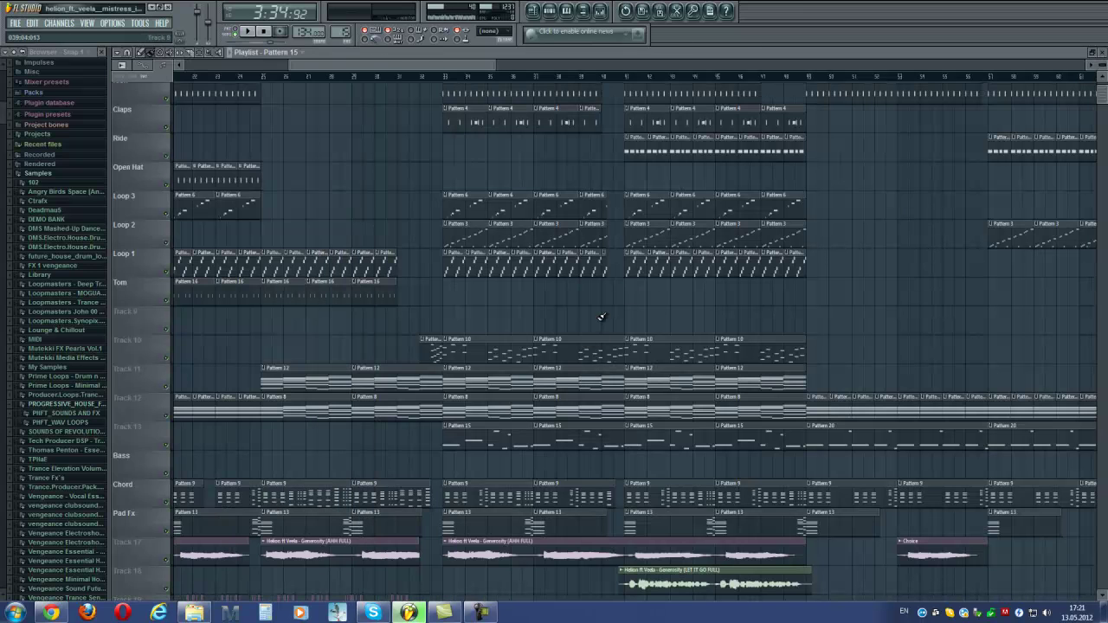
- Play the song from shortly before the first Pattern 10 clip and check the mixer levels during playback
{"action": "scroll", "coordinate": [475, 383], "scroll_direction": "down", "scroll_amount": 5}
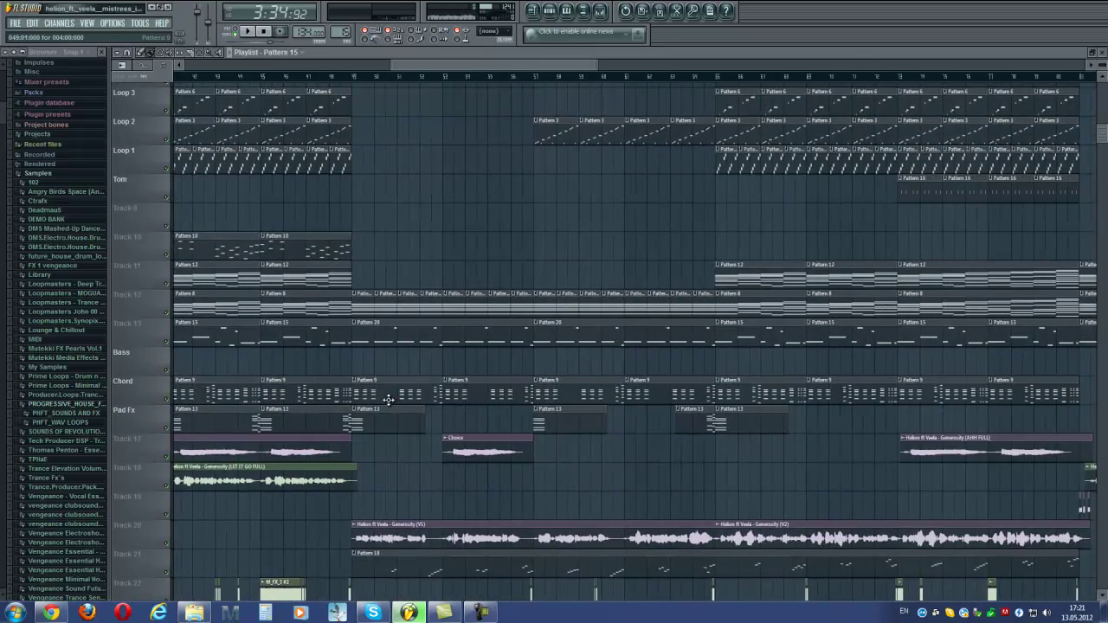
{"action": "scroll", "coordinate": [547, 367], "scroll_direction": "down", "scroll_amount": 4}
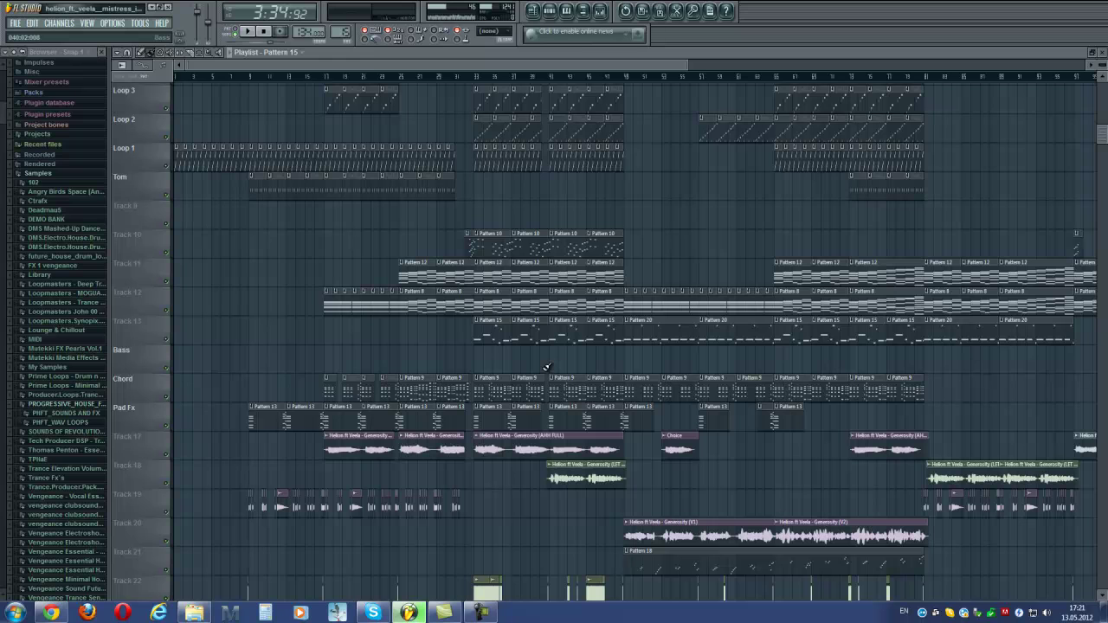
{"action": "key", "text": "F6"}
{"action": "key", "text": "F6"}
{"action": "left_click", "coordinate": [446, 81]}
{"action": "key", "text": "space"}
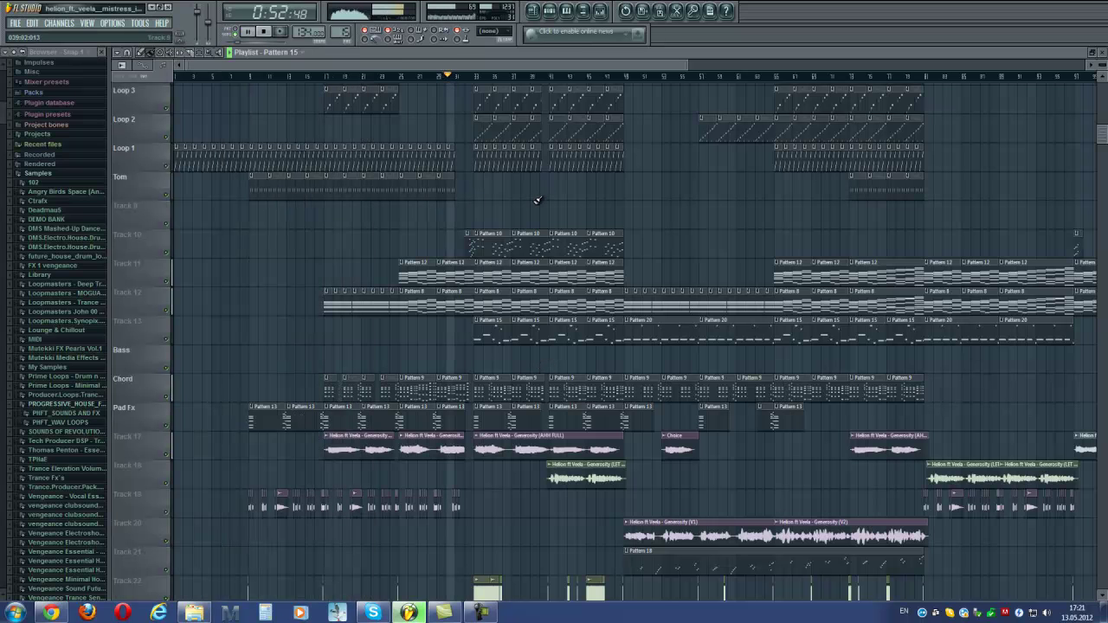
{"action": "key", "text": "F9"}
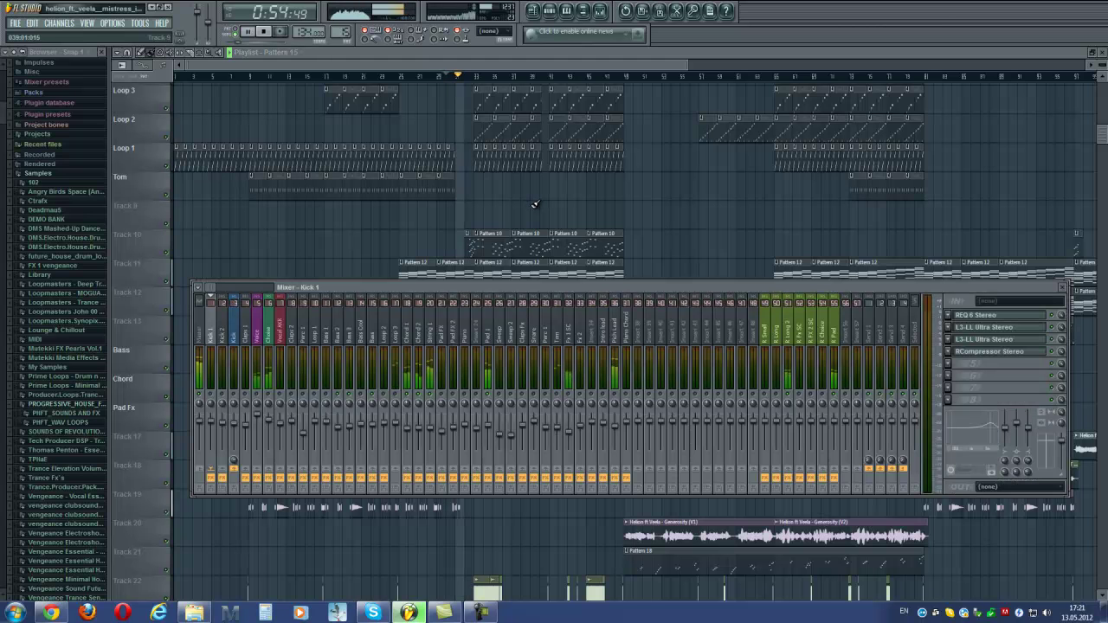
{"action": "key", "text": "F9"}
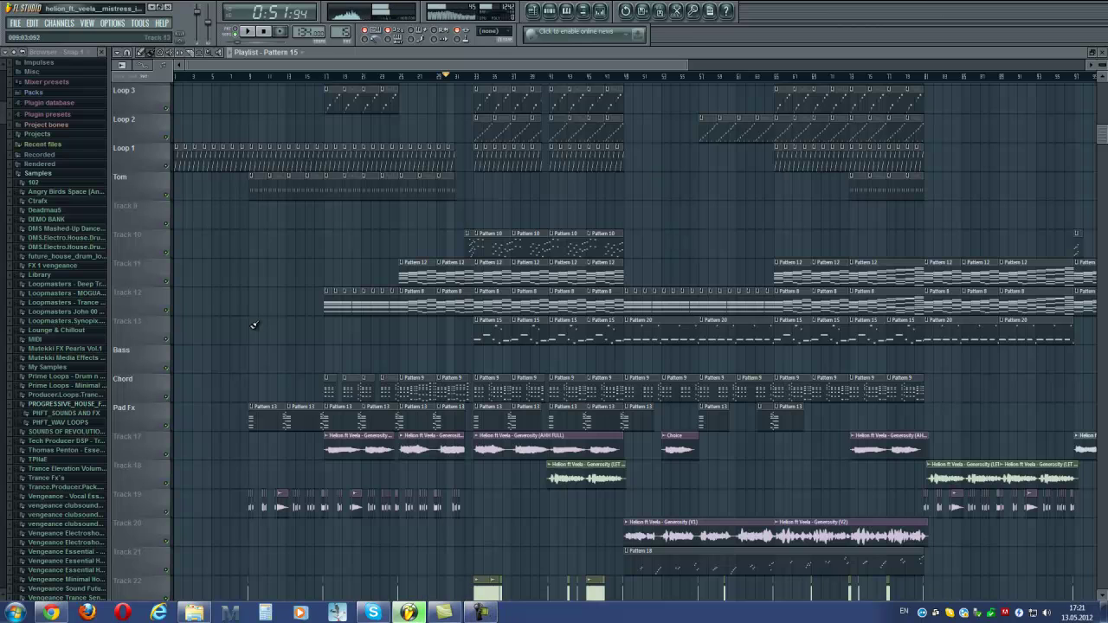
- Inspect the sample settings of the Kick 1 and Kick 2 channels from the channel rack
{"action": "scroll", "coordinate": [254, 325], "scroll_direction": "up", "scroll_amount": 3}
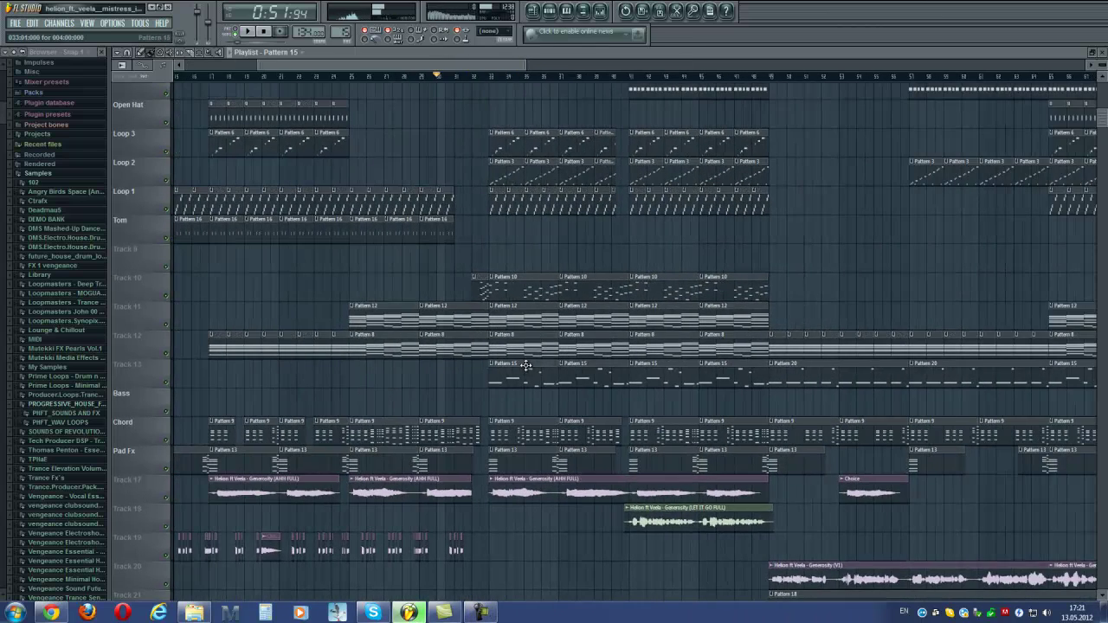
{"action": "scroll", "coordinate": [525, 367], "scroll_direction": "down", "scroll_amount": 5}
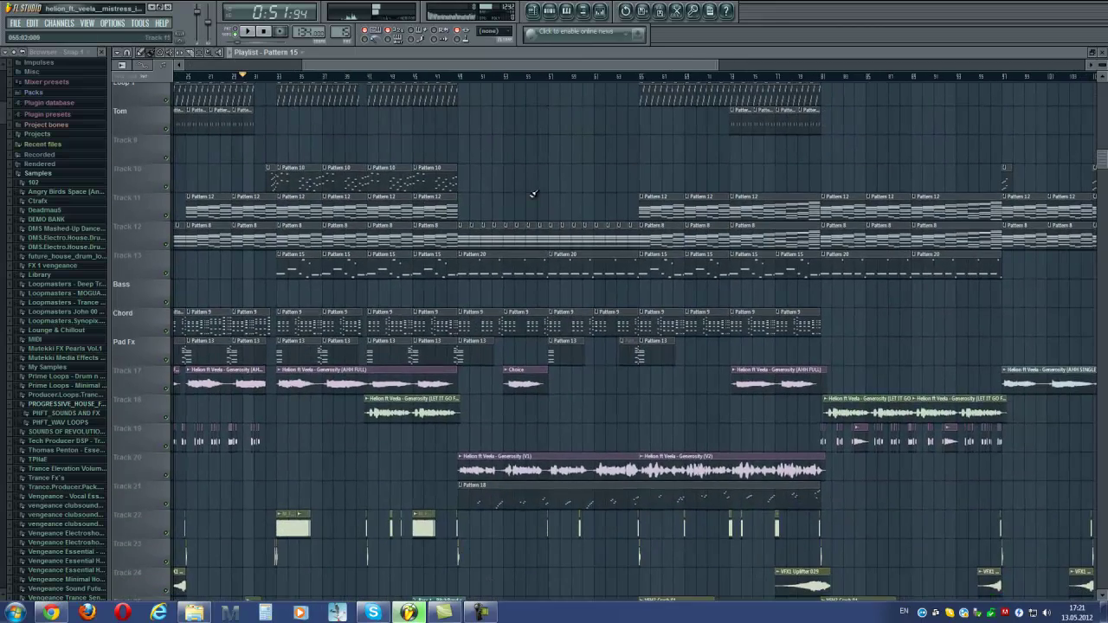
{"action": "scroll", "coordinate": [396, 178], "scroll_direction": "up", "scroll_amount": 5}
{"action": "scroll", "coordinate": [463, 146], "scroll_direction": "left", "scroll_amount": 6}
{"action": "key", "text": "F6"}
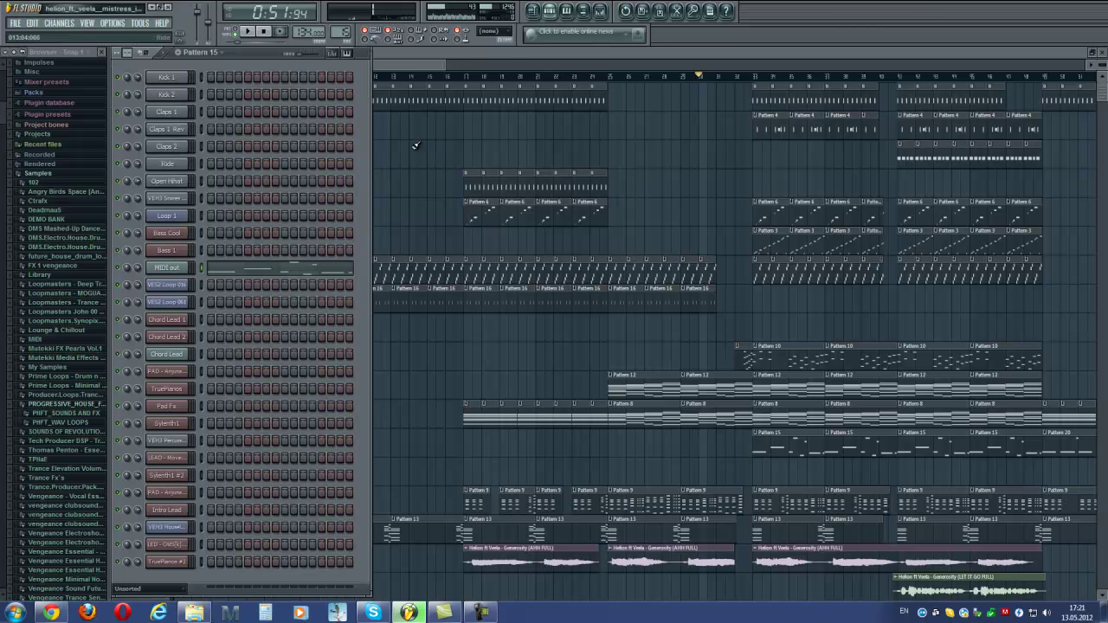
{"action": "left_click", "coordinate": [166, 77]}
{"action": "left_click", "coordinate": [166, 94]}
{"action": "left_click", "coordinate": [166, 77]}
{"action": "left_click", "coordinate": [167, 94]}
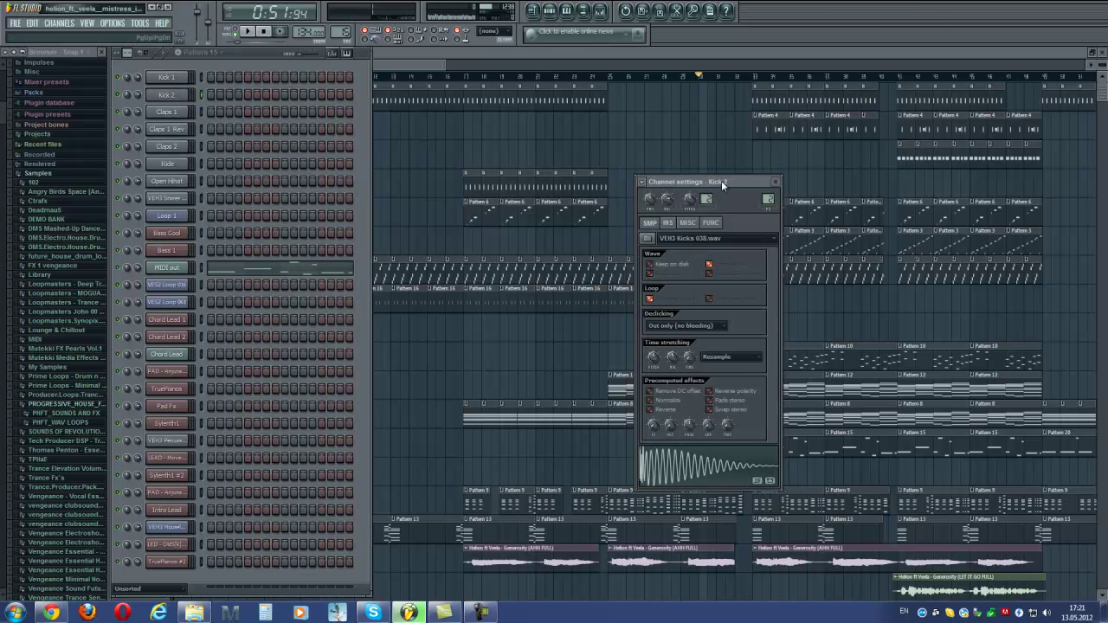
{"action": "left_click_drag", "start_coordinate": [723, 183], "coordinate": [671, 118]}
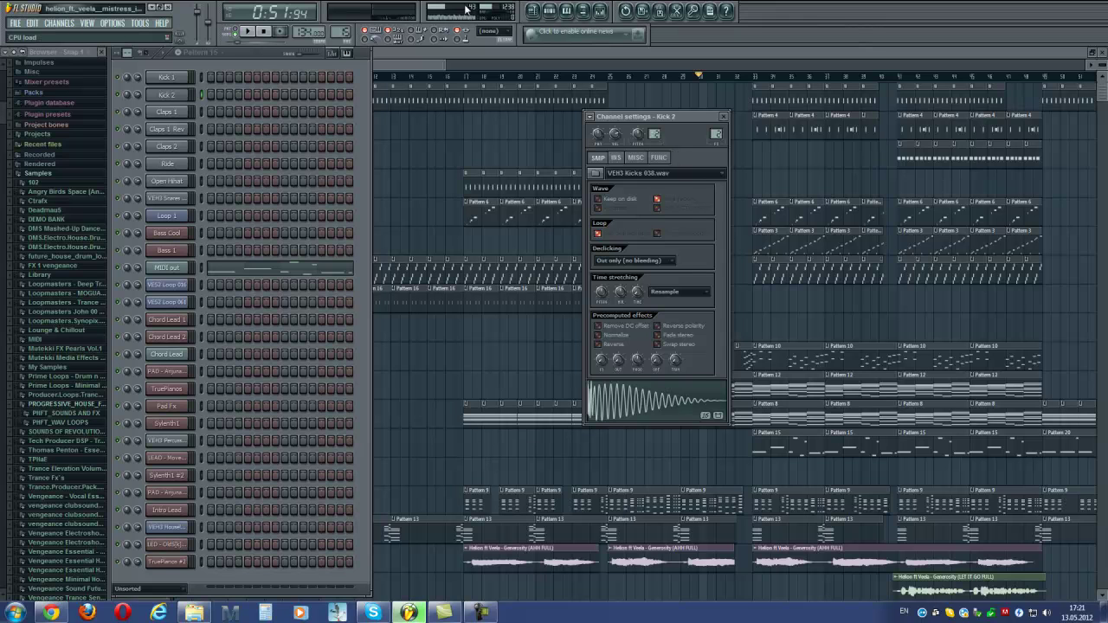
- Bring up the mixer and examine the REQ 6 equalizer on the Kick 1 track
{"action": "left_click", "coordinate": [603, 12]}
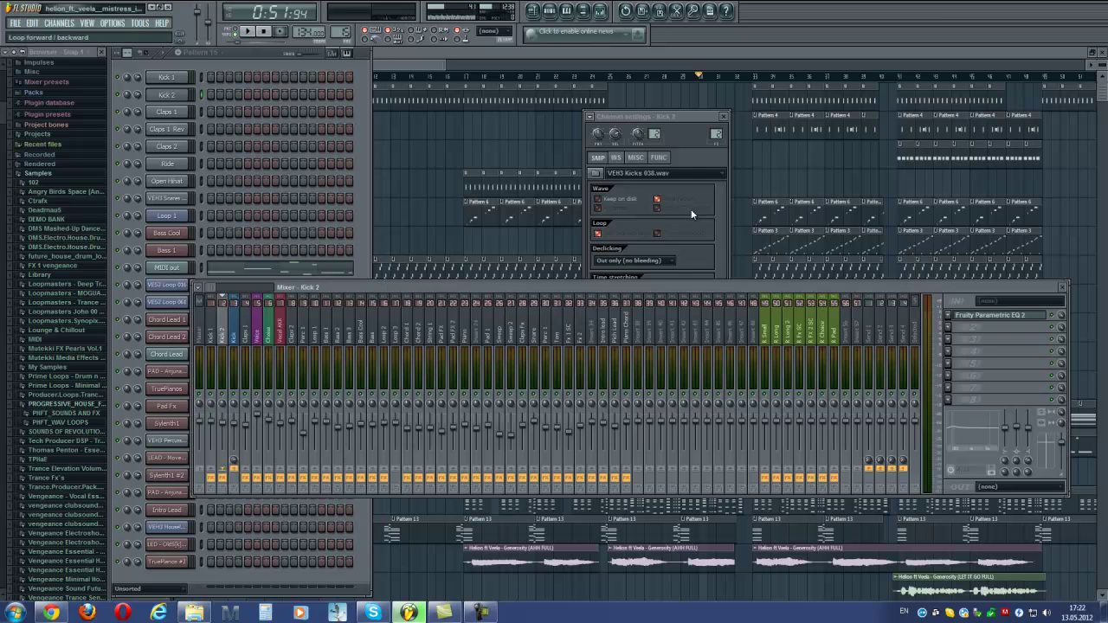
{"action": "left_click_drag", "start_coordinate": [702, 279], "coordinate": [703, 230]}
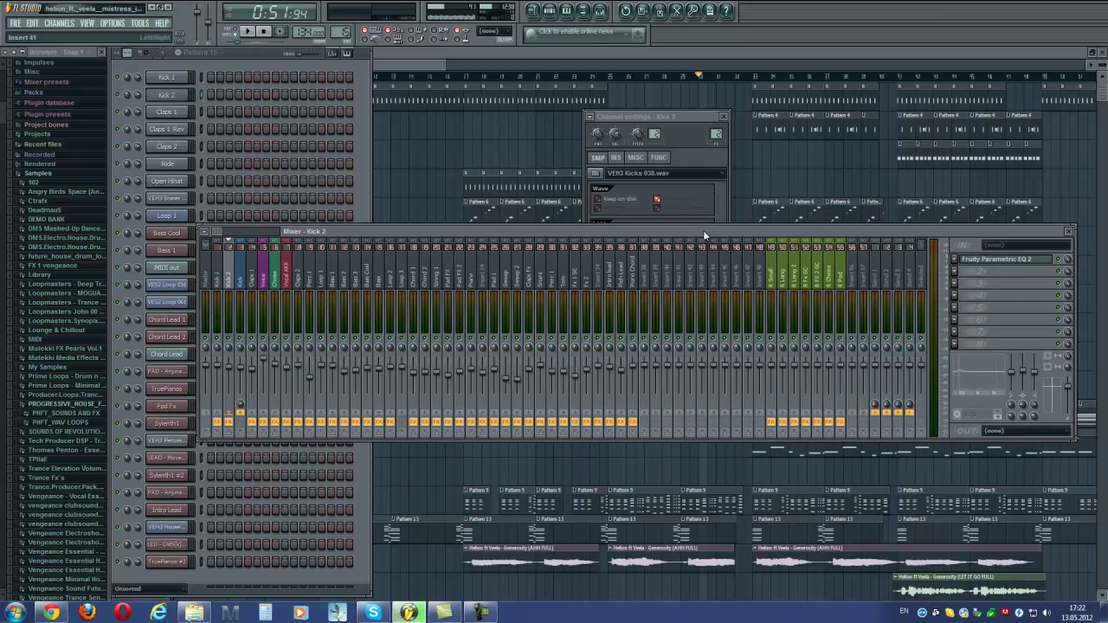
{"action": "key", "text": "Left"}
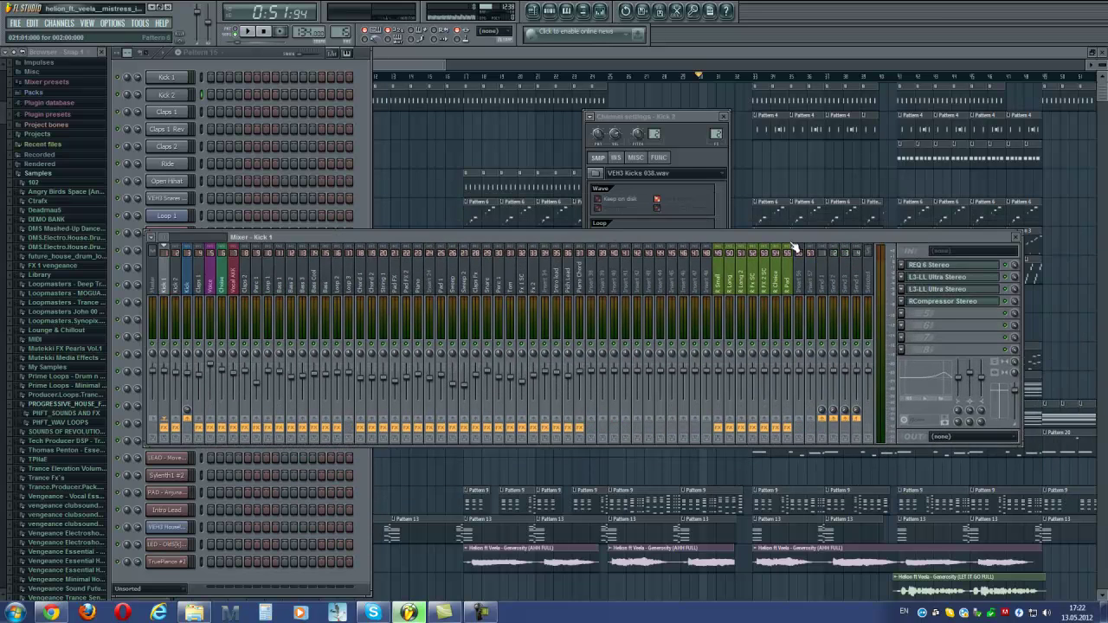
{"action": "left_click", "coordinate": [931, 271]}
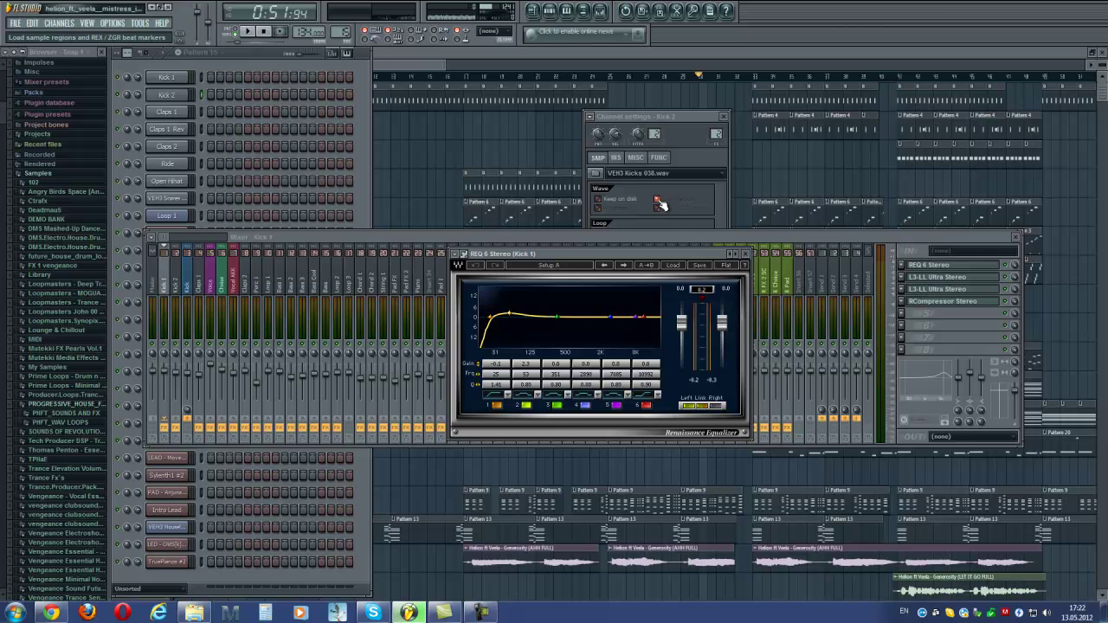
{"action": "left_click", "coordinate": [744, 254]}
- Review both L3-LL Ultra limiters and the RCompressor on the Kick 1 mixer track, and close their windows
{"action": "left_click", "coordinate": [940, 289]}
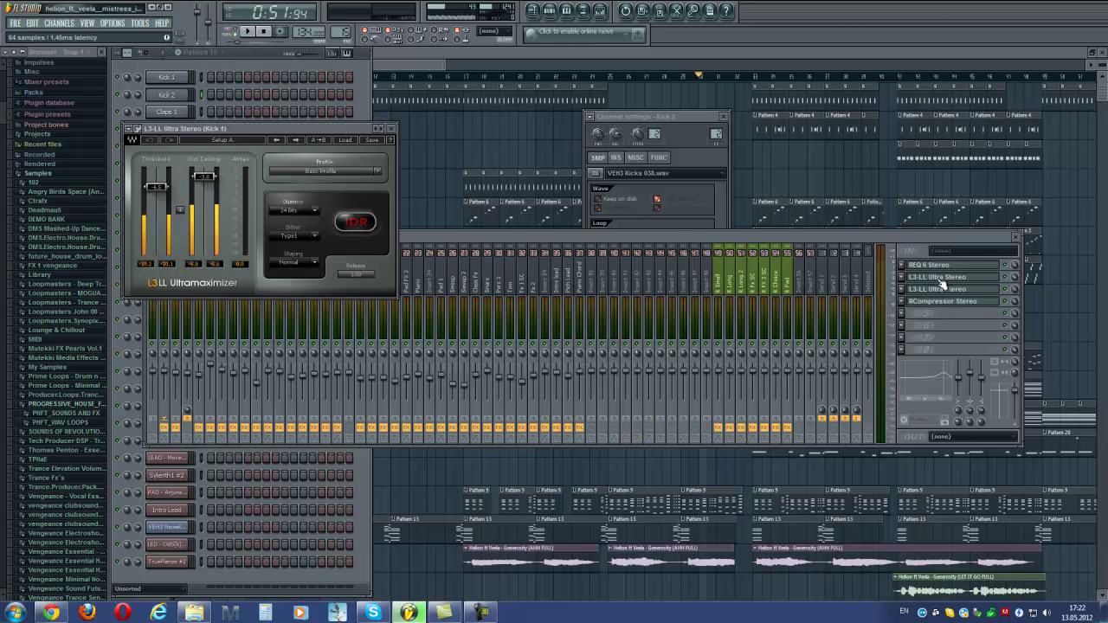
{"action": "left_click", "coordinate": [943, 291]}
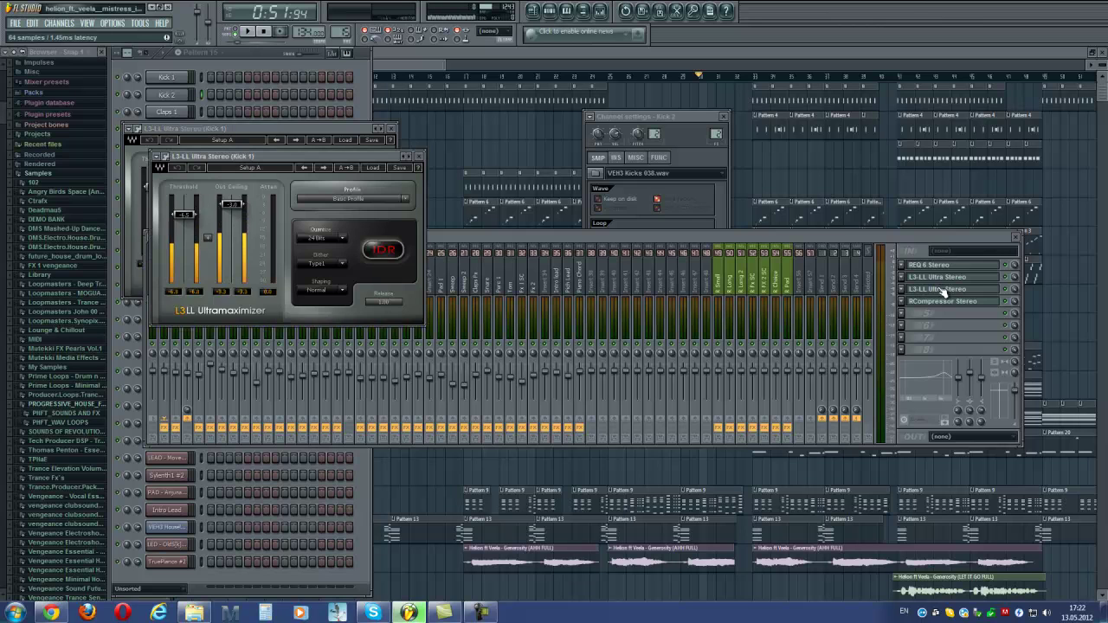
{"action": "left_click", "coordinate": [945, 302]}
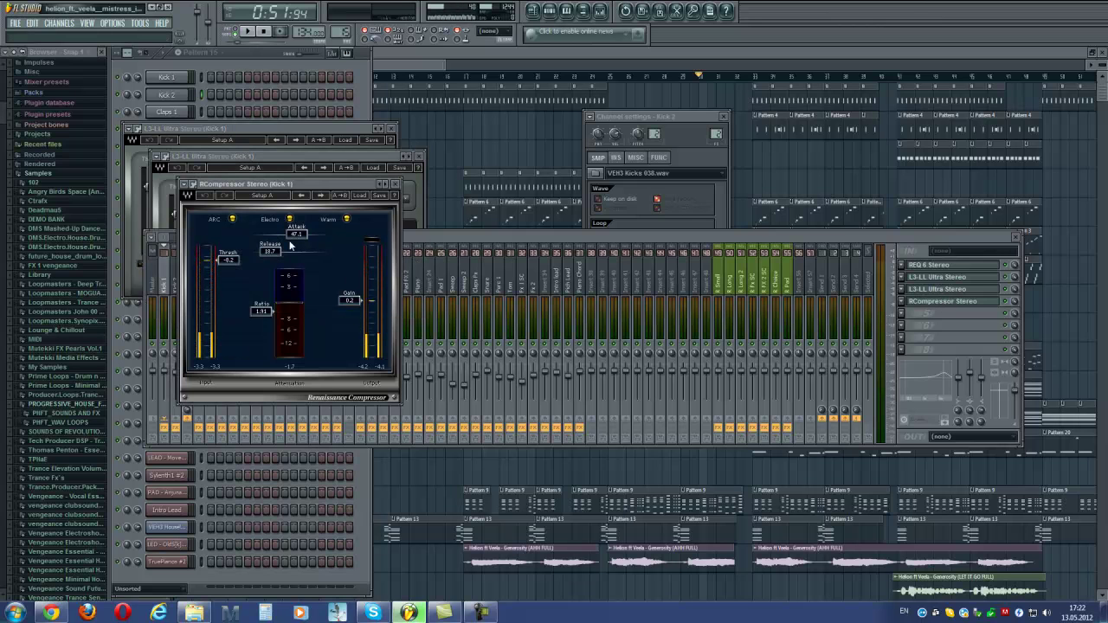
{"action": "left_click", "coordinate": [394, 184]}
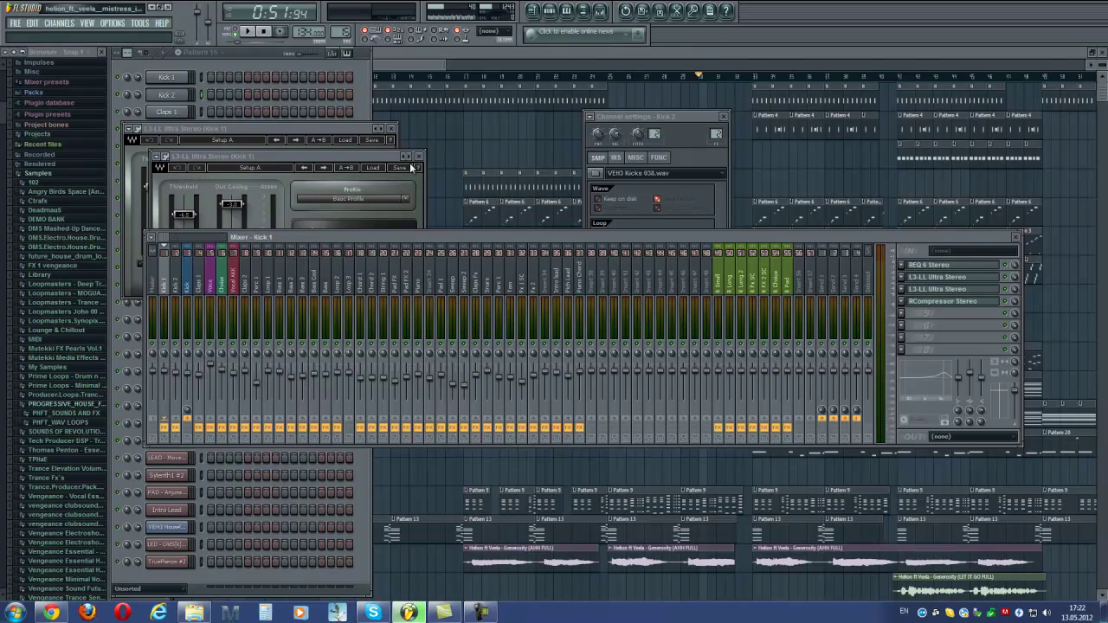
{"action": "left_click", "coordinate": [419, 157]}
{"action": "left_click", "coordinate": [390, 128]}
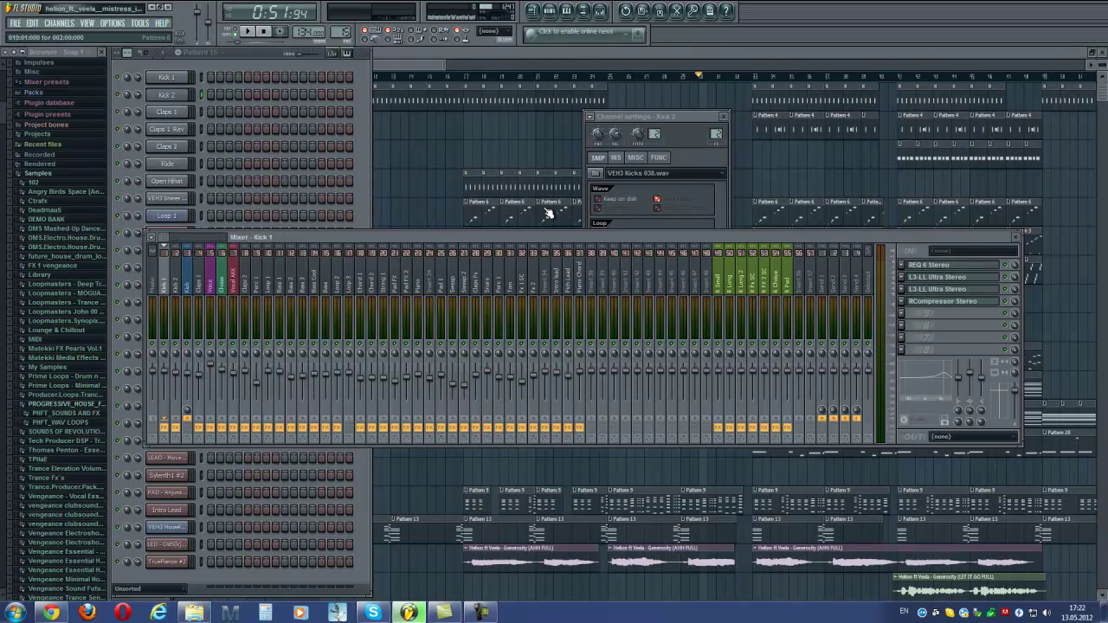
- Examine the Fruity Parametric EQ 2 on Kick 2 and the effect slots of the Kick track, and close the mixer
{"action": "left_click", "coordinate": [189, 288]}
{"action": "left_click", "coordinate": [926, 266]}
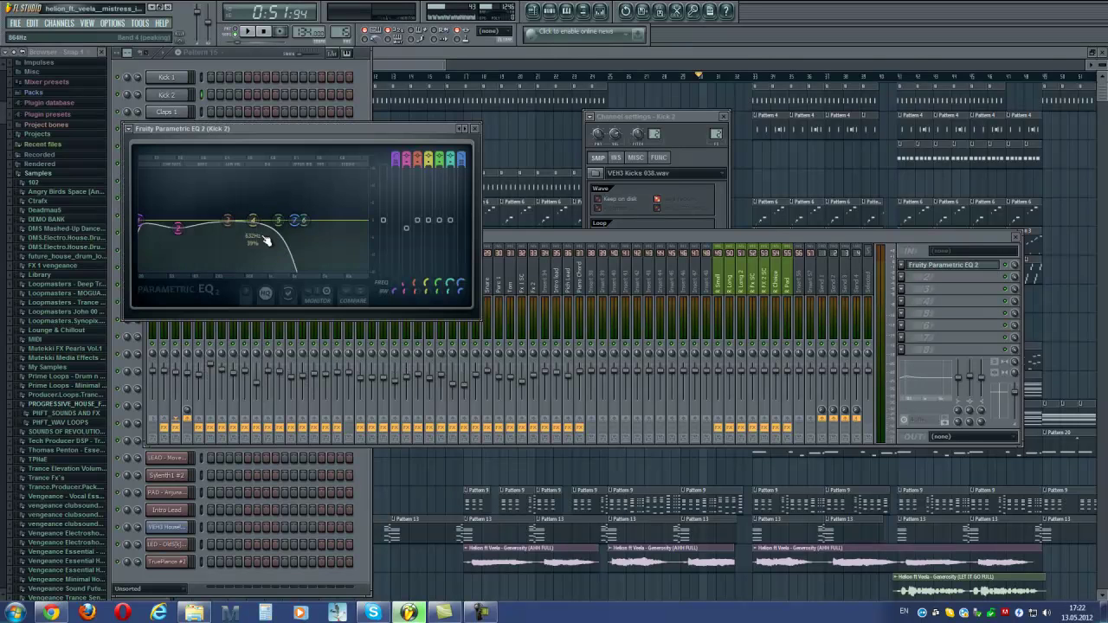
{"action": "left_click", "coordinate": [476, 128]}
{"action": "left_click", "coordinate": [190, 289]}
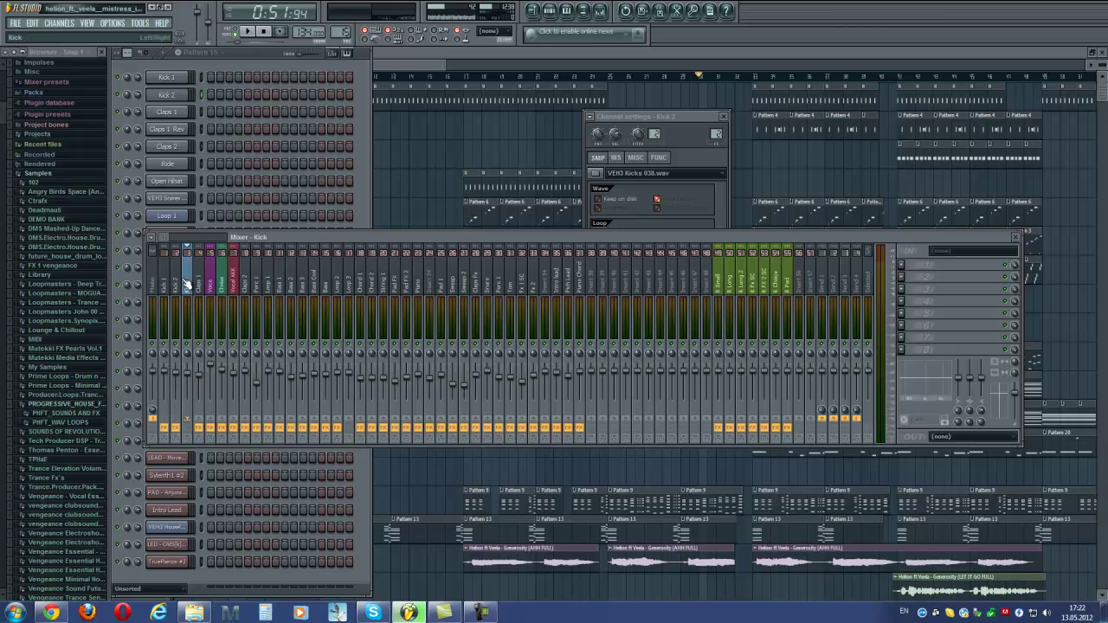
{"action": "left_click", "coordinate": [1019, 238]}
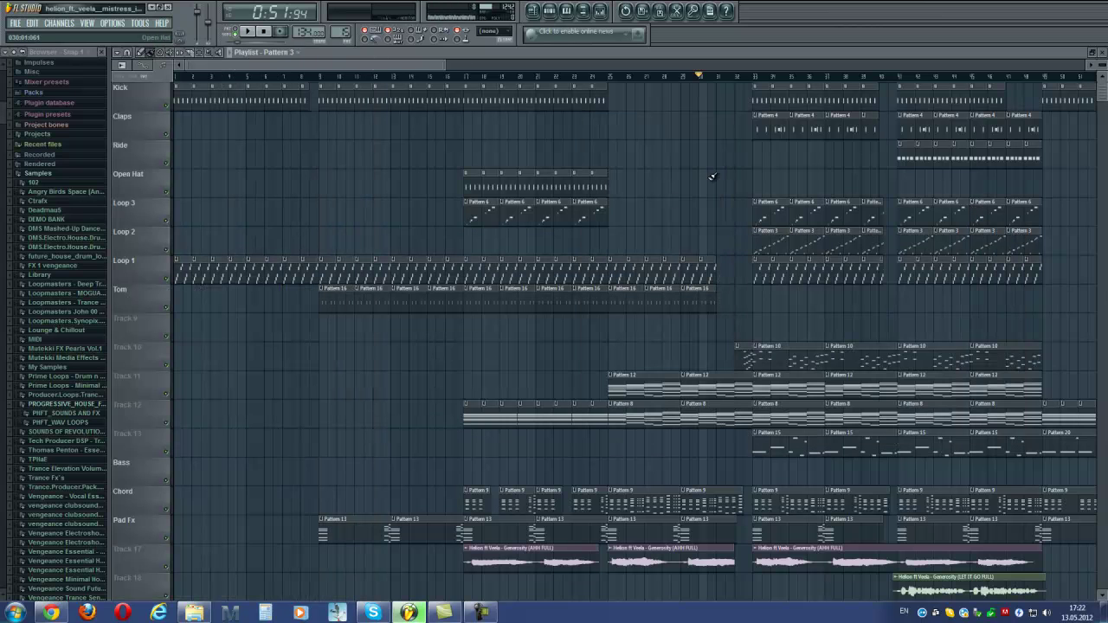
- Inspect the sample settings of the Claps 1, Claps 1 Rev and Claps 2 channels, and return to the playlist
{"action": "scroll", "coordinate": [712, 177], "scroll_direction": "right", "scroll_amount": 5}
{"action": "key", "text": "F6"}
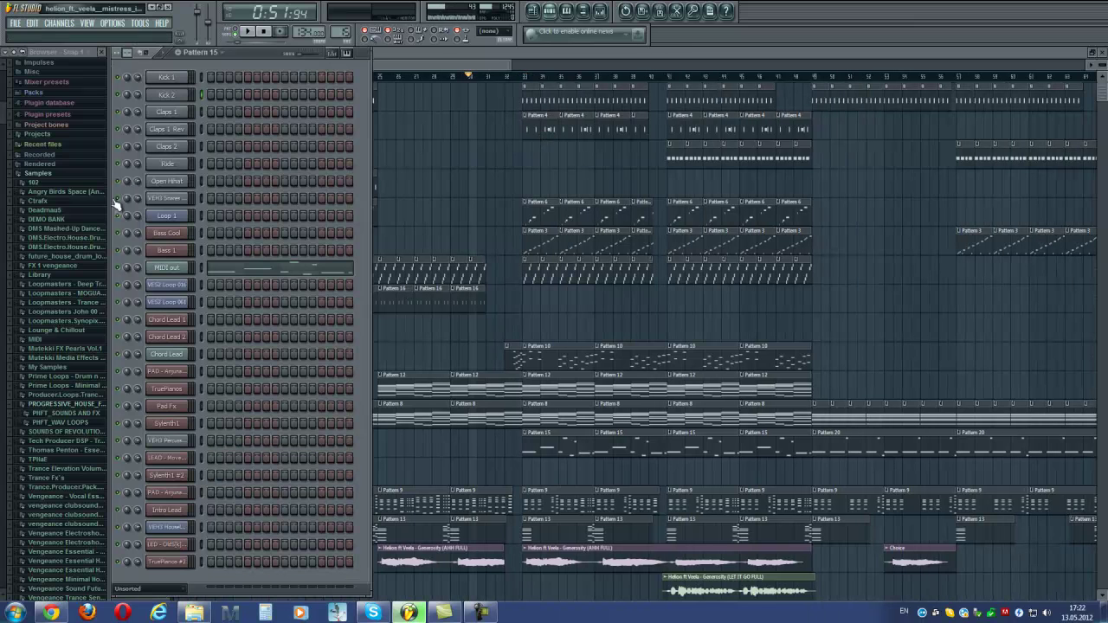
{"action": "left_click", "coordinate": [165, 112]}
{"action": "left_click", "coordinate": [167, 130]}
{"action": "left_click", "coordinate": [171, 147]}
{"action": "left_click", "coordinate": [167, 112]}
{"action": "left_click", "coordinate": [617, 421]}
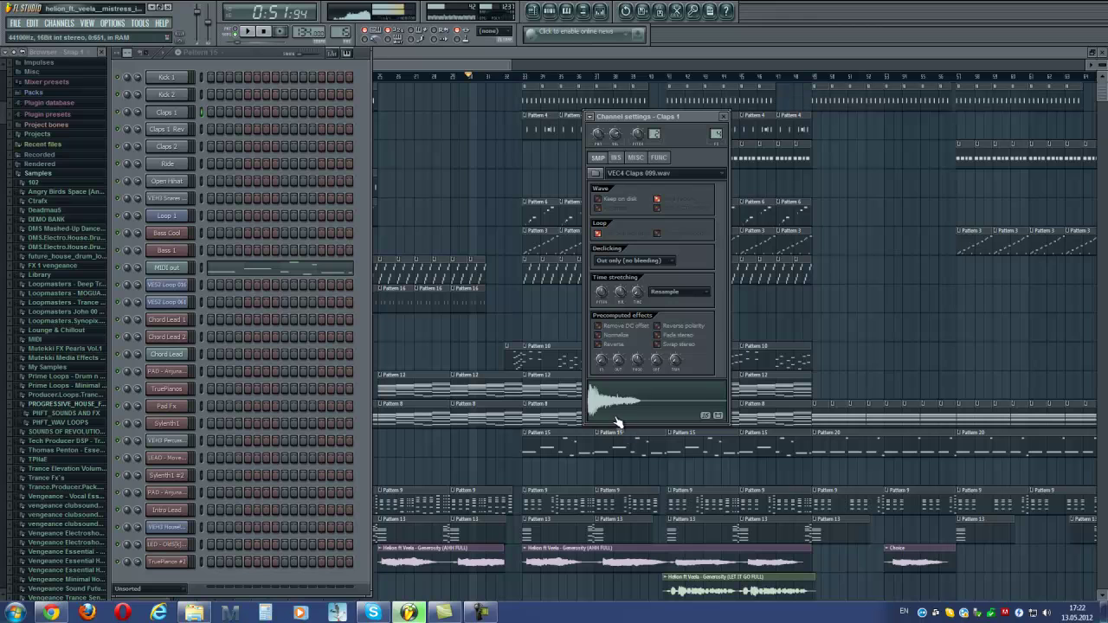
{"action": "left_click", "coordinate": [170, 147]}
{"action": "left_click", "coordinate": [167, 130]}
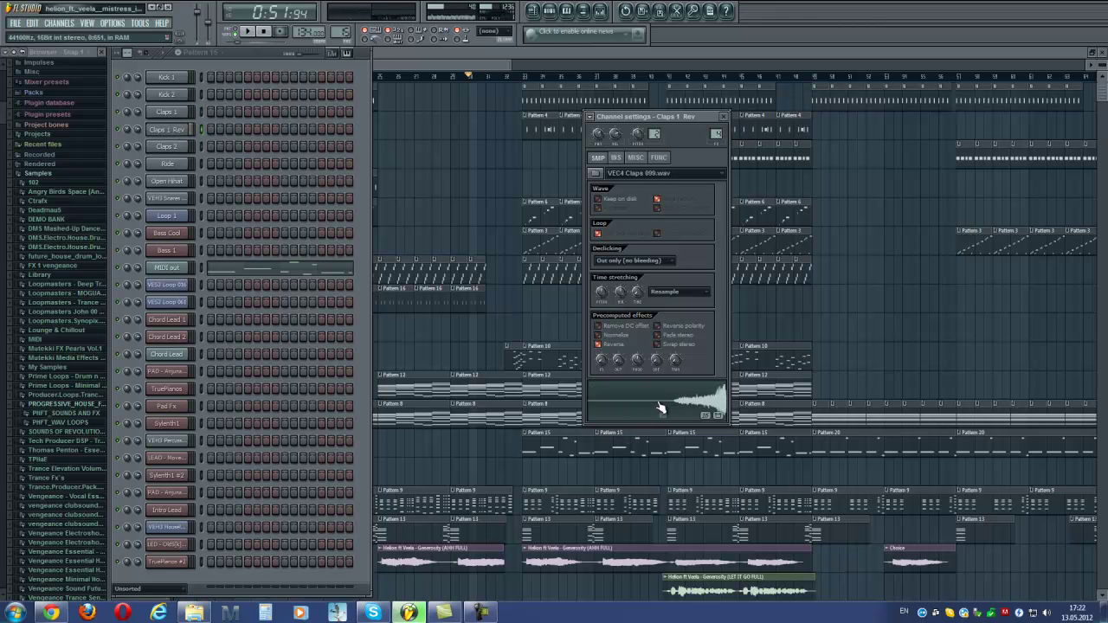
{"action": "left_click", "coordinate": [184, 147]}
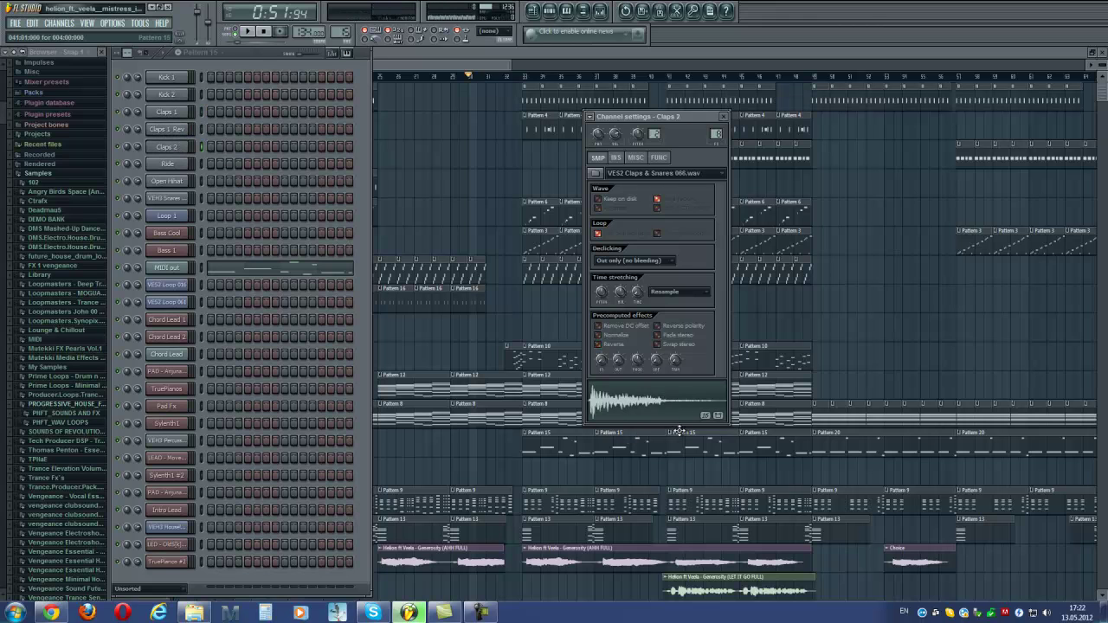
{"action": "left_click", "coordinate": [493, 189]}
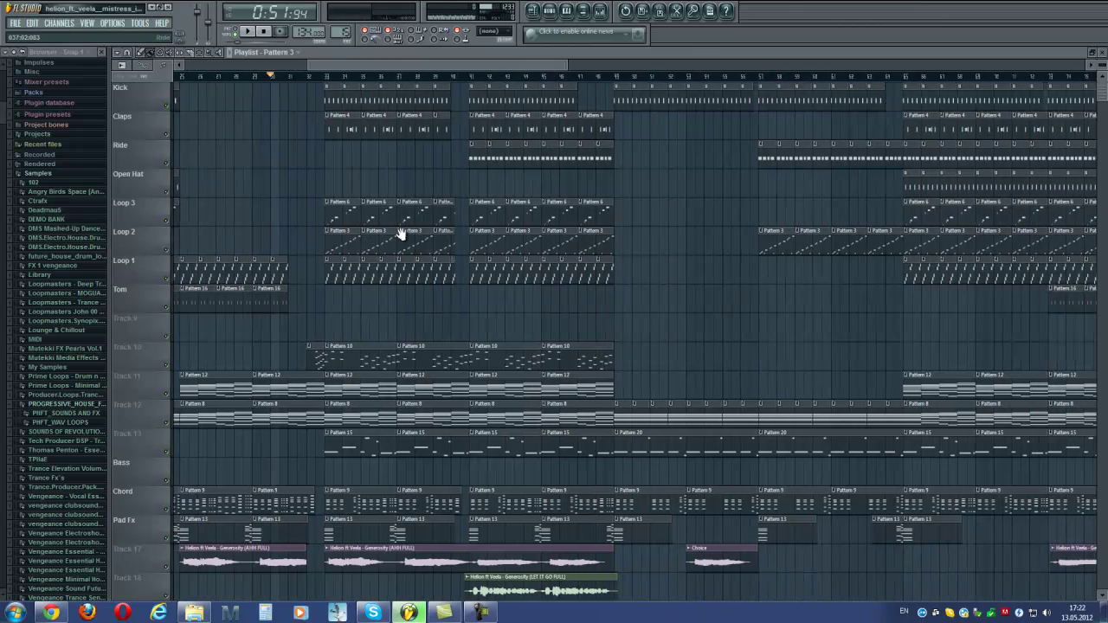
- Solo the Claps playlist track and listen to it from bar 33
{"action": "right_click", "coordinate": [167, 135]}
{"action": "left_click", "coordinate": [328, 81]}
{"action": "key", "text": "space"}
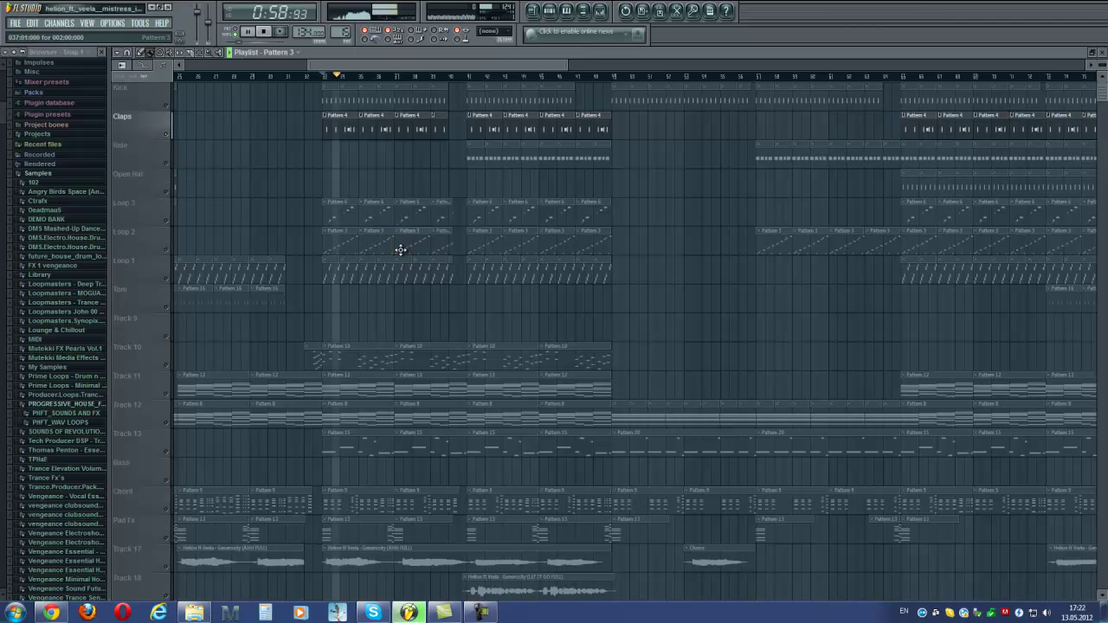
{"action": "key", "text": "space"}
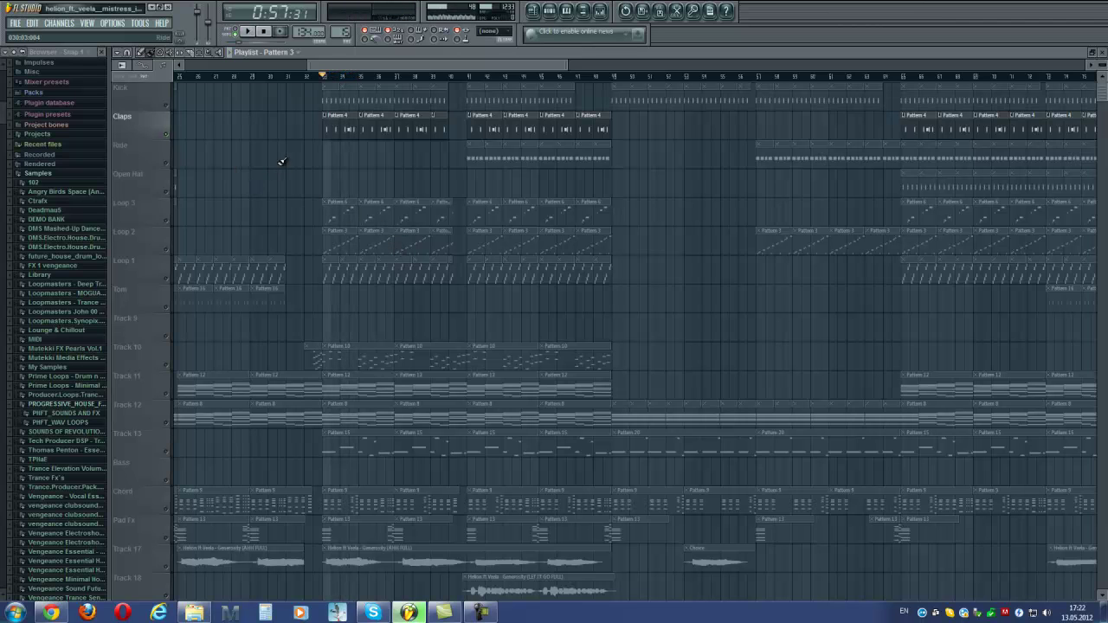
- Solo the Ride playlist track, listen to it from bar 41, and bring up the channel rack
{"action": "scroll", "coordinate": [381, 104], "scroll_direction": "down", "scroll_amount": 3}
{"action": "left_click", "coordinate": [399, 78]}
{"action": "left_click", "coordinate": [169, 170]}
{"action": "key", "text": "space"}
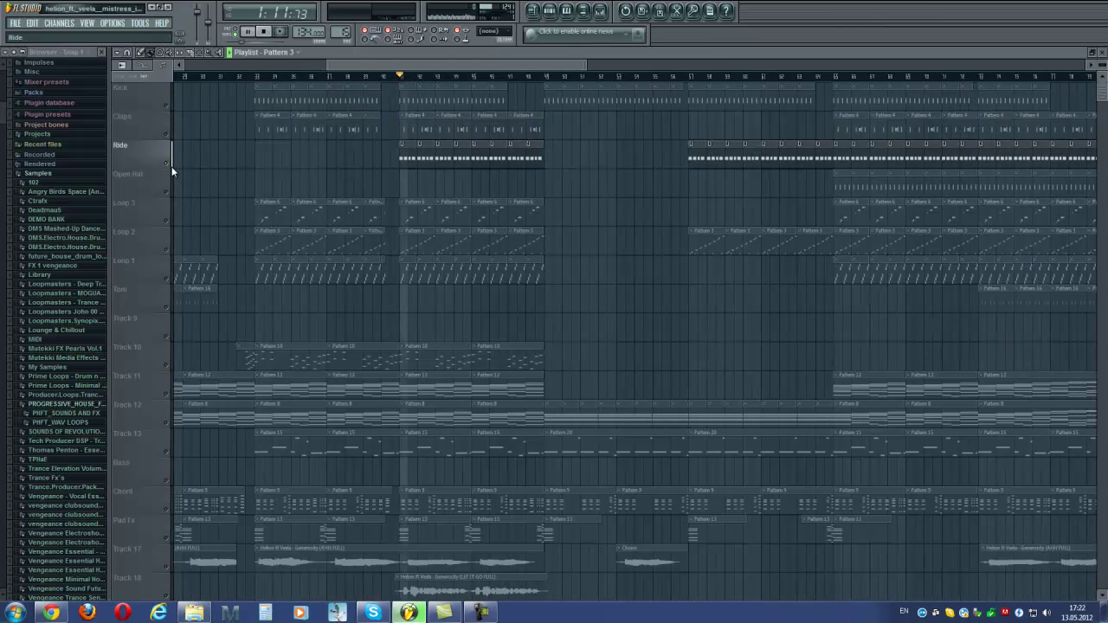
{"action": "key", "text": "F6"}
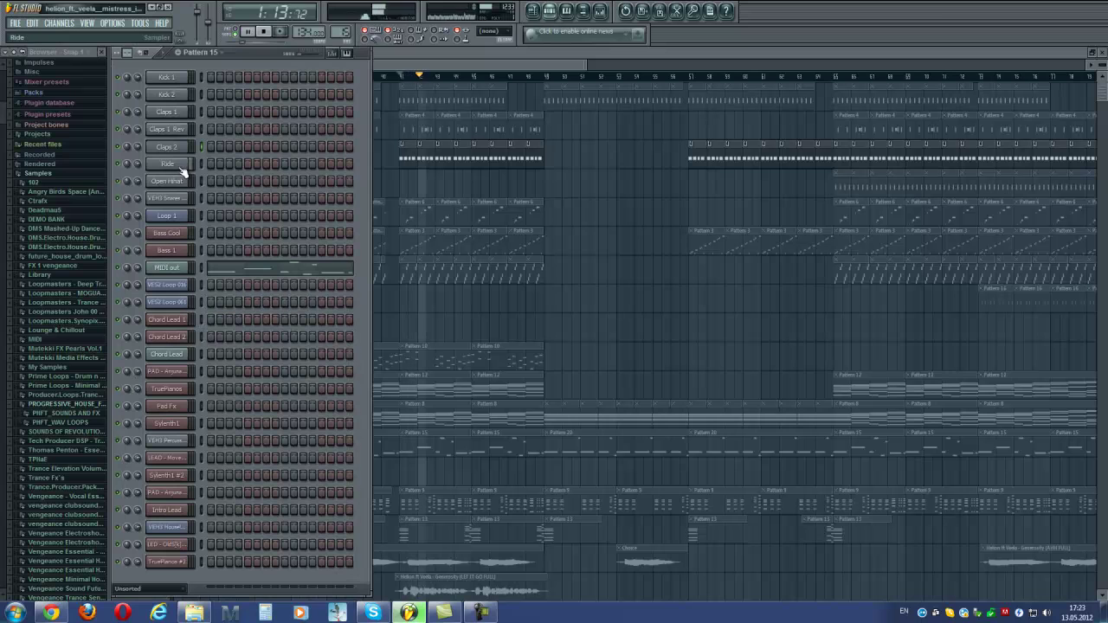
{"action": "key", "text": "space"}
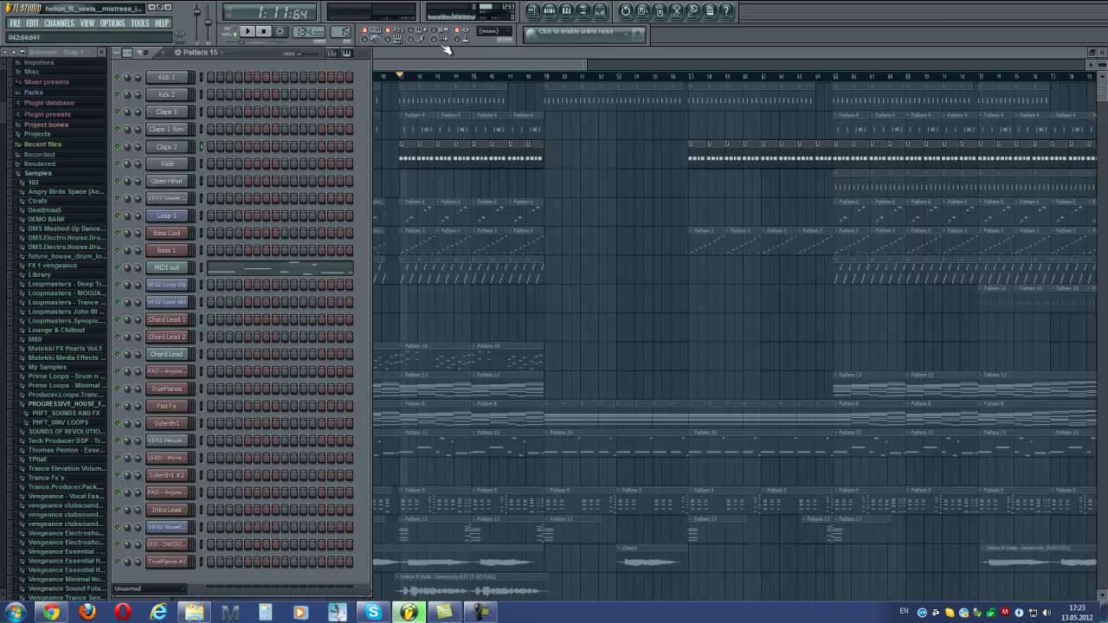
- Examine the Sonalksis SV-315Mk2 compressor and the Fruity Parametric EQ 2 on the Claps 1 mixer track, and close both windows
{"action": "left_click", "coordinate": [600, 10]}
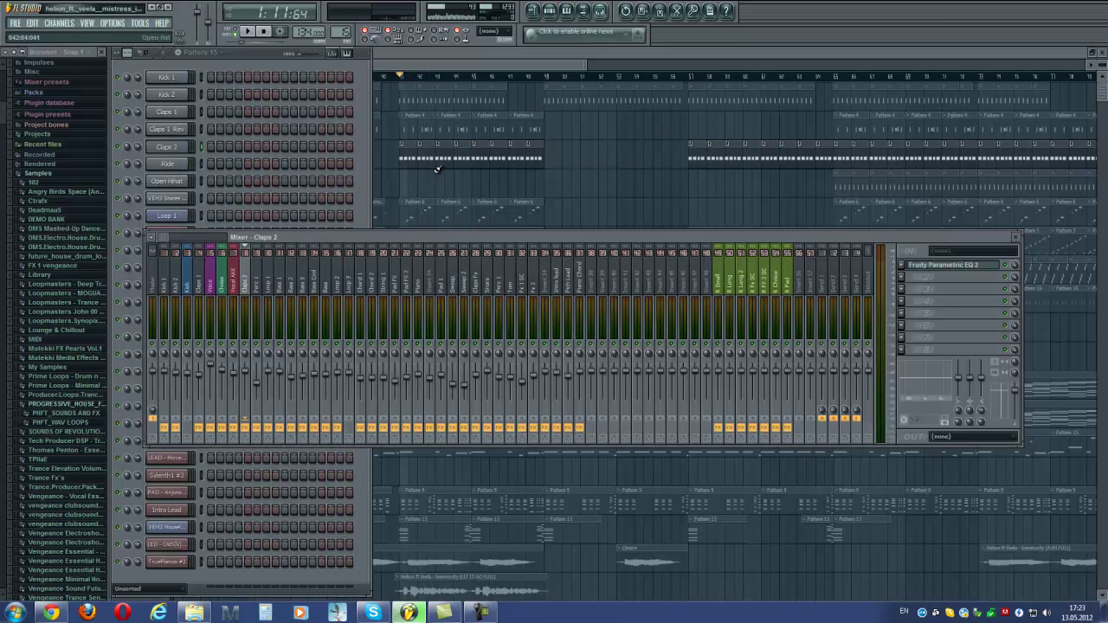
{"action": "left_click", "coordinate": [207, 286]}
{"action": "left_click", "coordinate": [957, 266]}
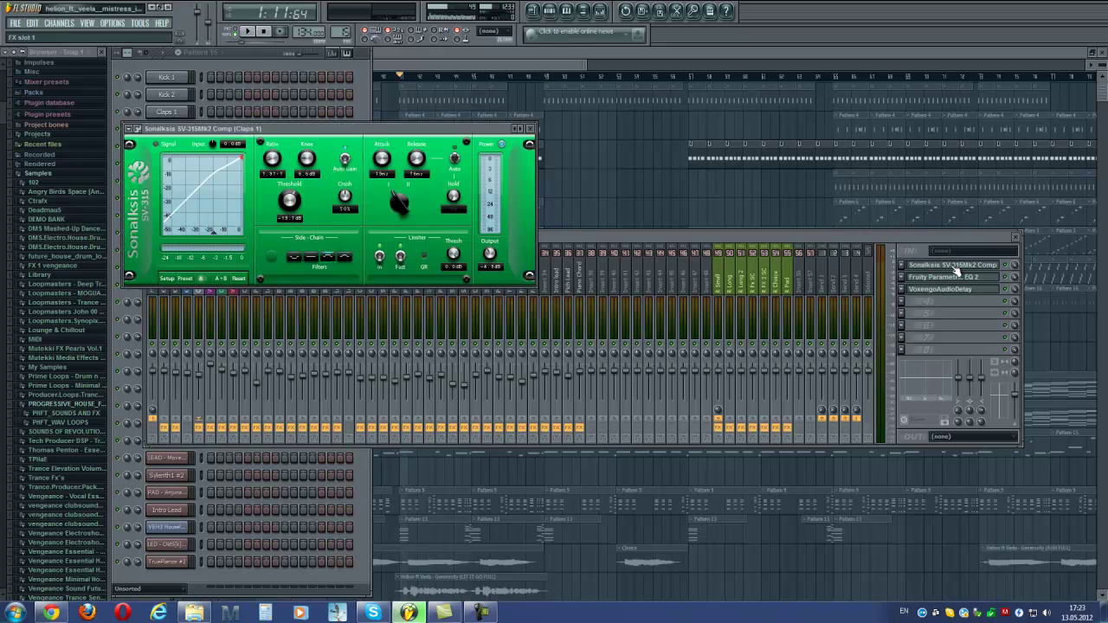
{"action": "left_click", "coordinate": [956, 268]}
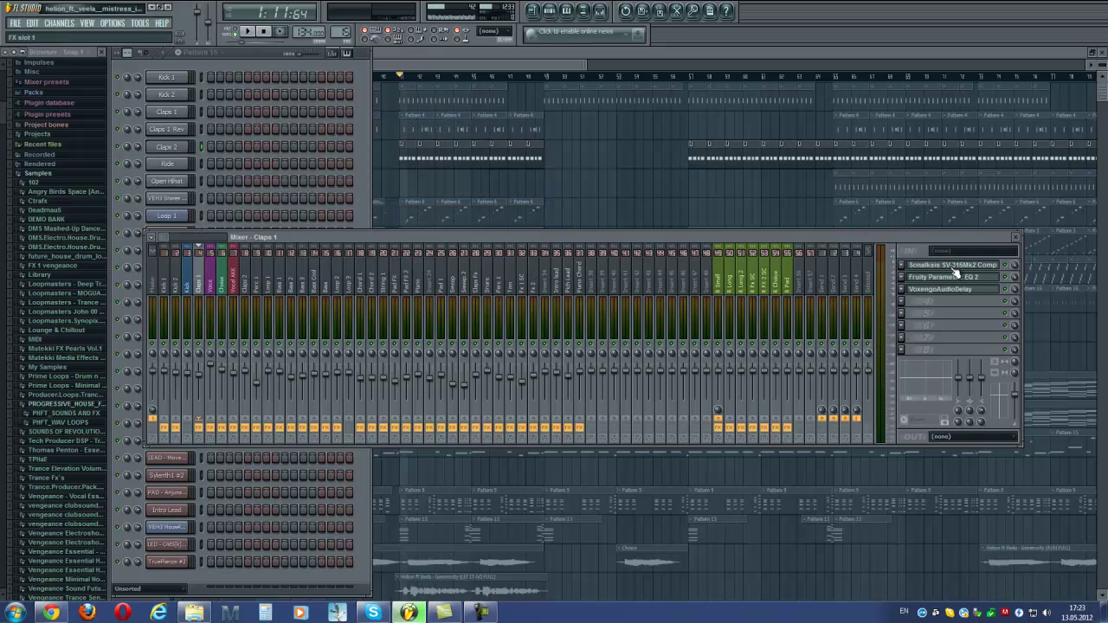
{"action": "left_click", "coordinate": [952, 278]}
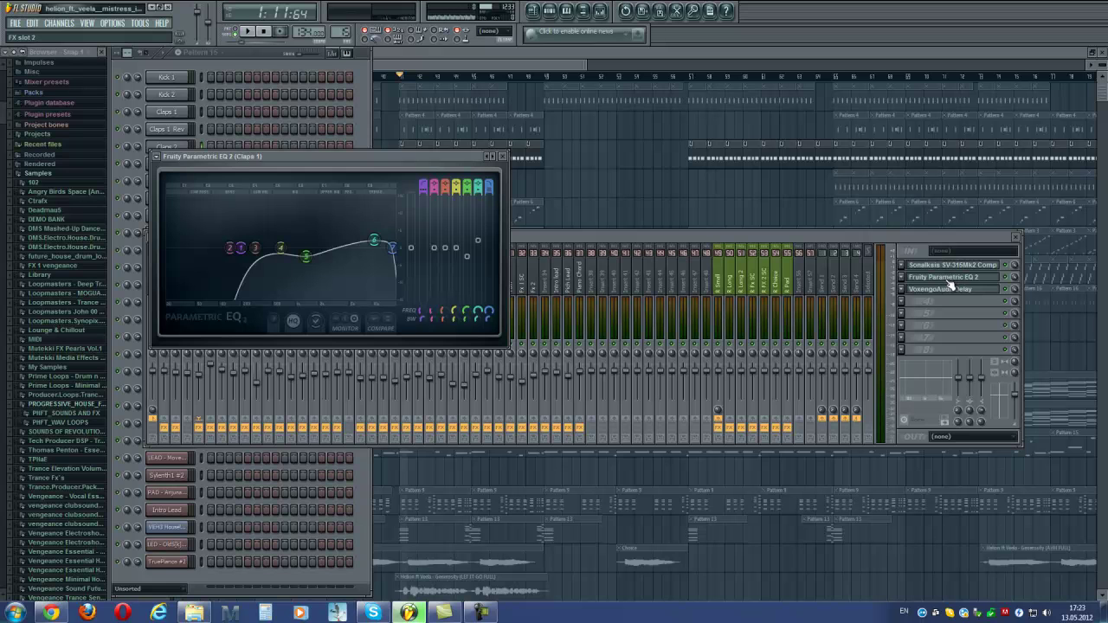
{"action": "mouse_move", "coordinate": [399, 257]}
{"action": "left_mouse_down"}
{"action": "mouse_move", "coordinate": [395, 285]}
{"action": "mouse_move", "coordinate": [396, 249]}
{"action": "left_mouse_up"}
{"action": "left_click", "coordinate": [503, 156]}
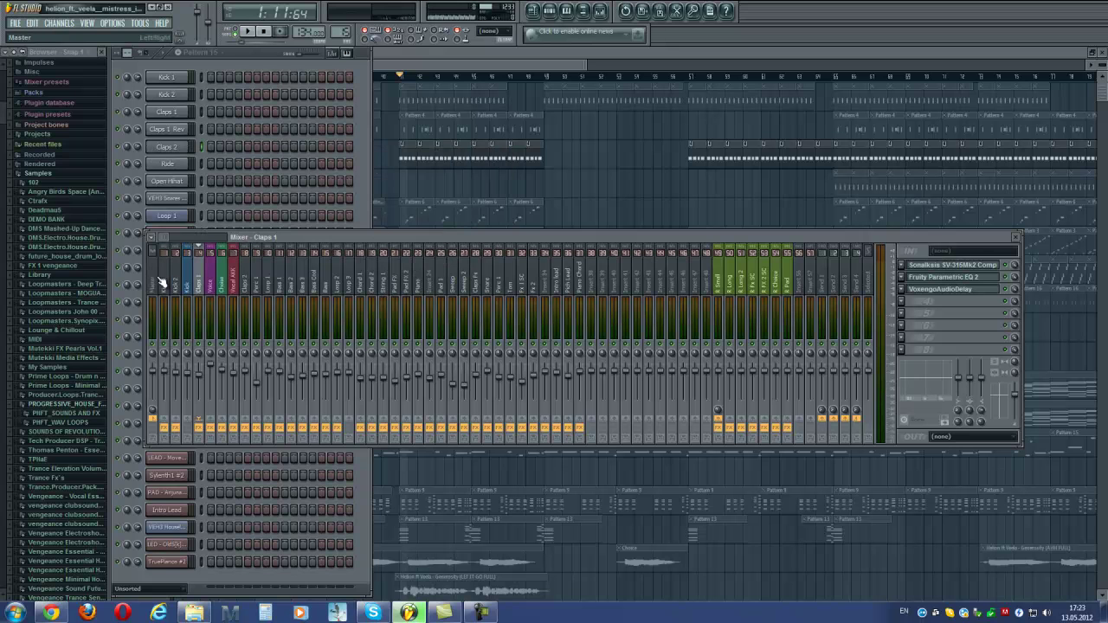
- Check the Master mixer track's effect slots, and review the Fruity Parametric EQ 2 curve on Claps 1 again
{"action": "left_click", "coordinate": [158, 280]}
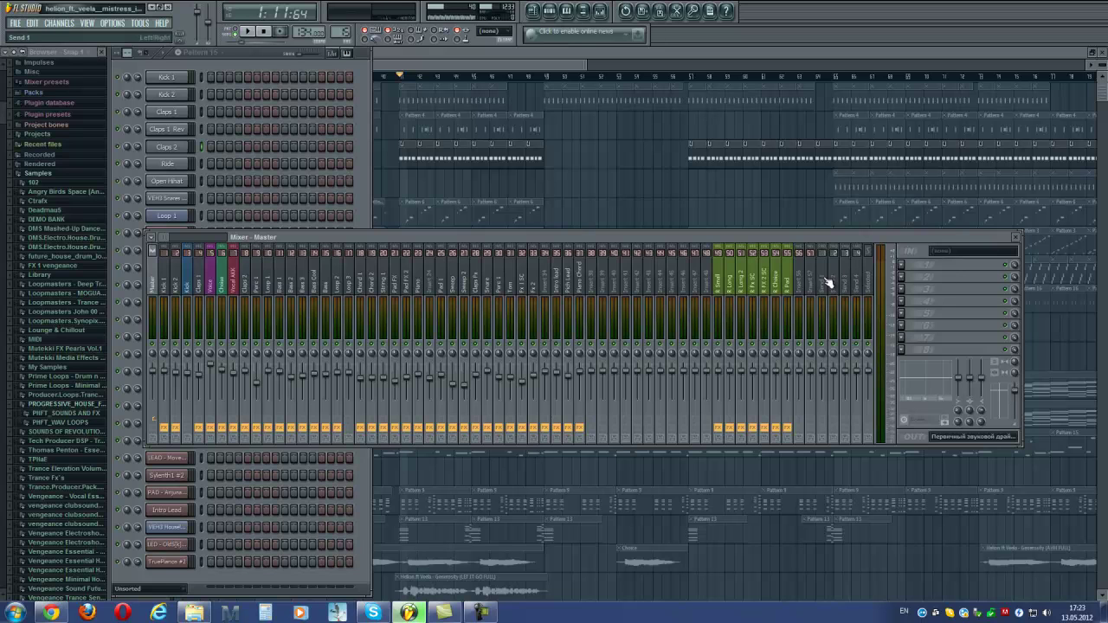
{"action": "left_click", "coordinate": [199, 289]}
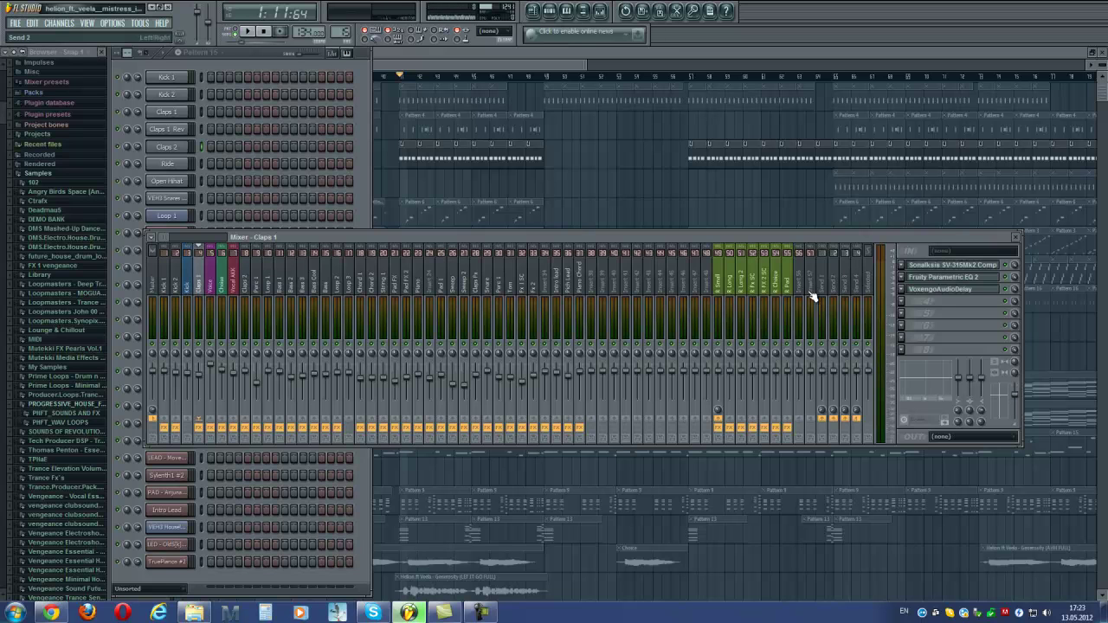
{"action": "left_click", "coordinate": [972, 278]}
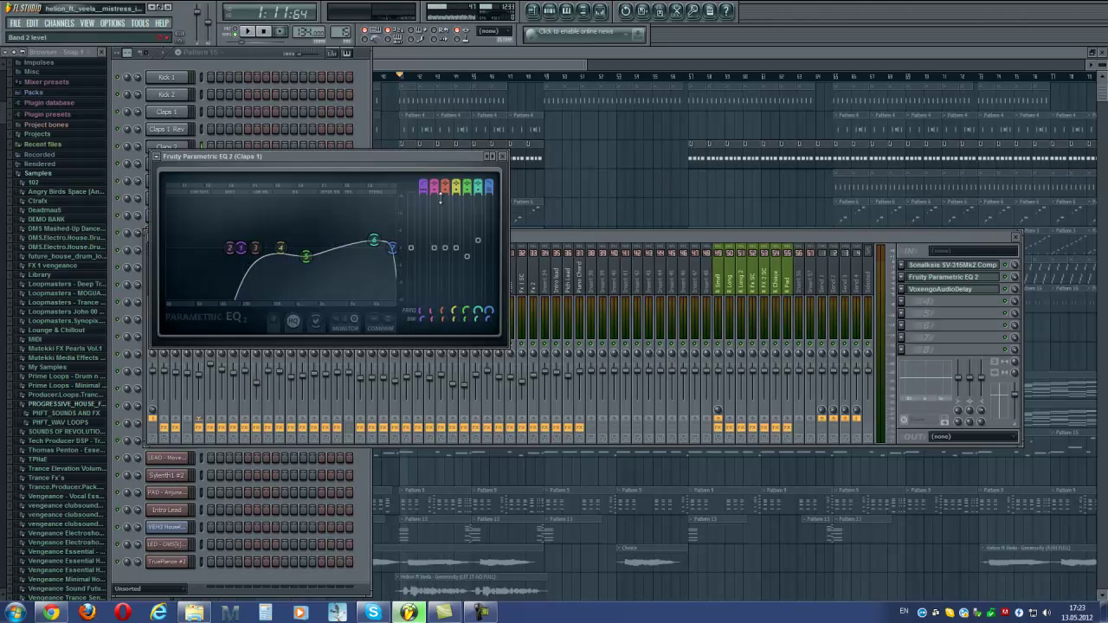
{"action": "left_click", "coordinate": [502, 157]}
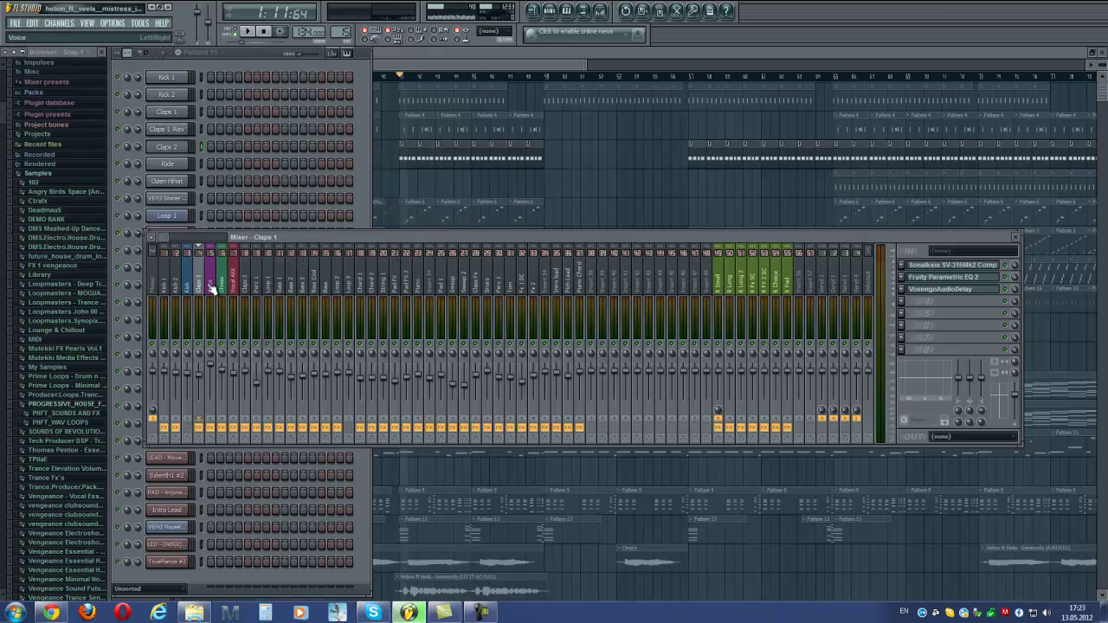
- Listen to the Loop 2 playlist track soloed from bar 41, and examine its Pattern 3 slice notes in the piano roll
{"action": "key", "text": "F5"}
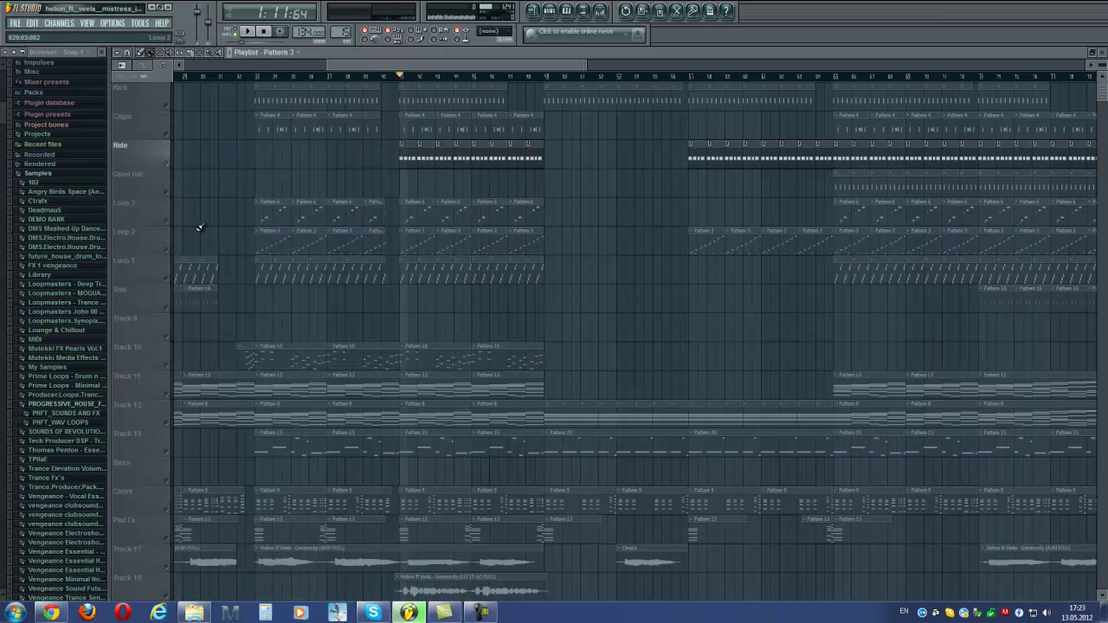
{"action": "key", "text": "space"}
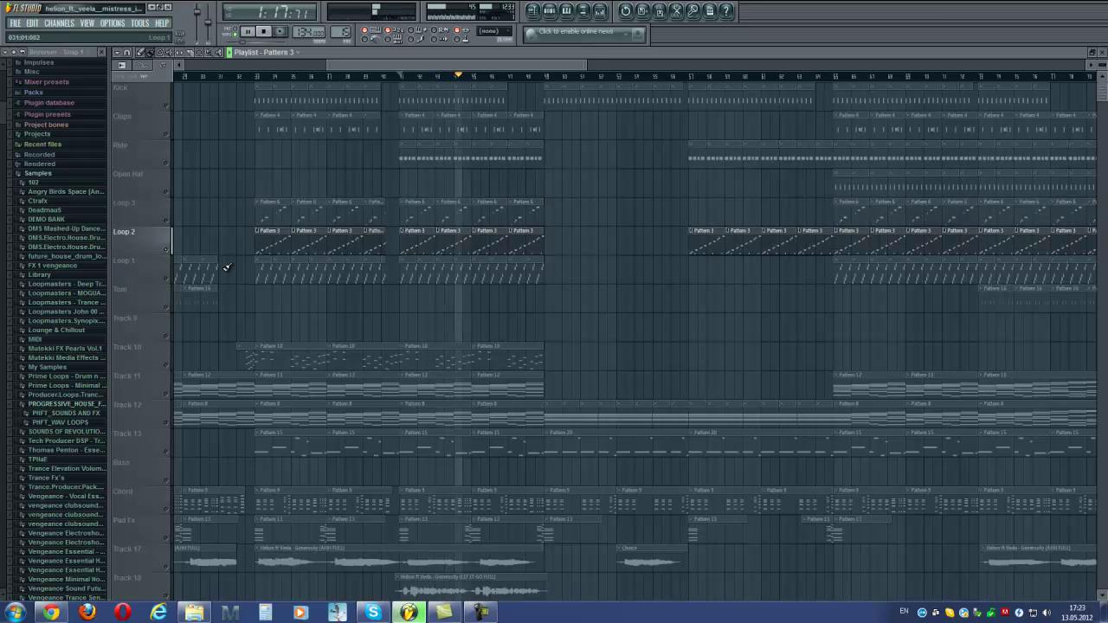
{"action": "double_click", "coordinate": [445, 244]}
{"action": "key", "text": "F7"}
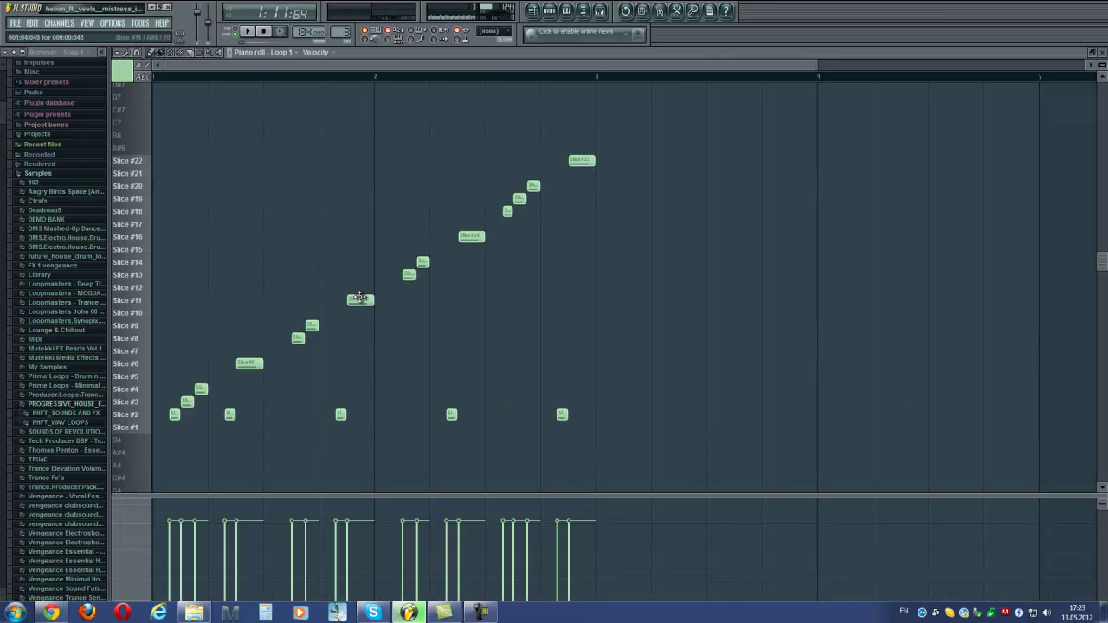
{"action": "scroll", "coordinate": [768, 401], "scroll_direction": "down", "scroll_amount": 3}
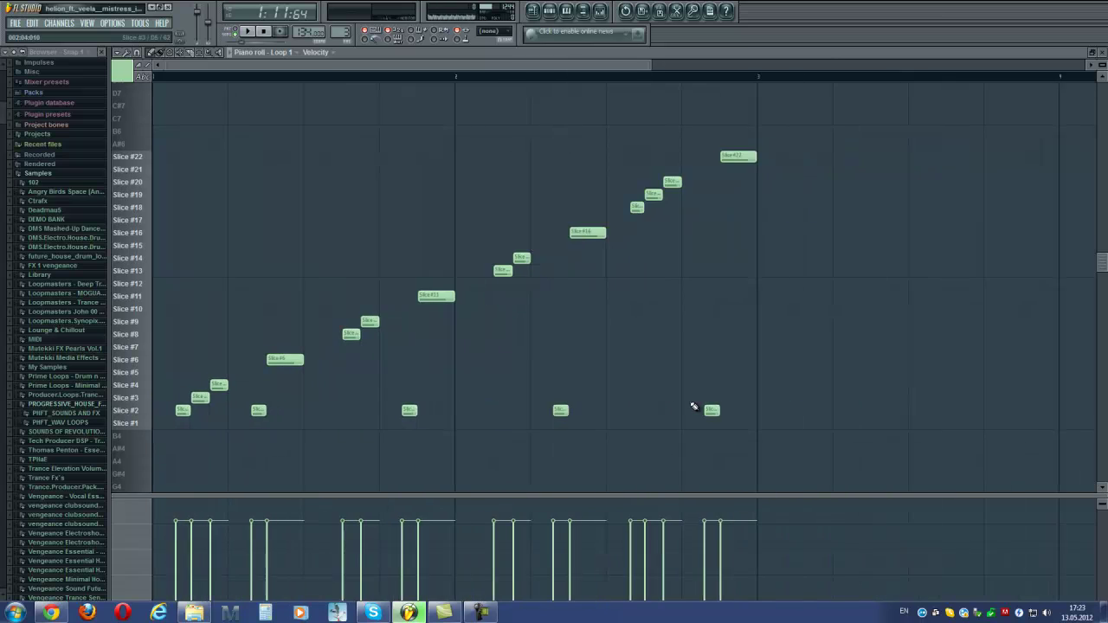
{"action": "scroll", "coordinate": [594, 378], "scroll_direction": "up", "scroll_amount": 6}
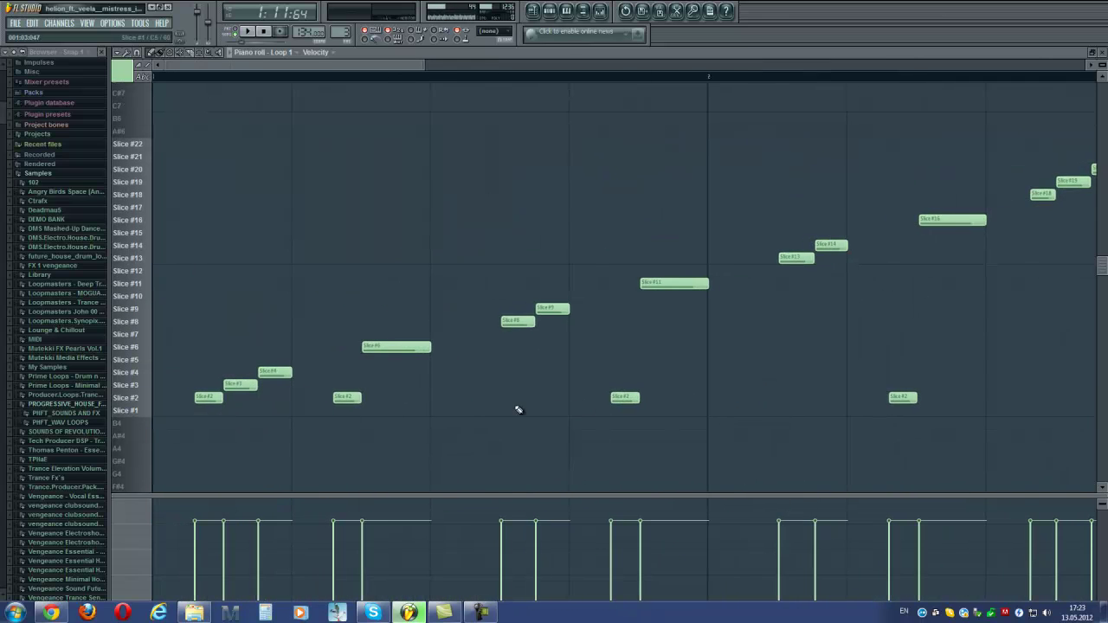
{"action": "scroll", "coordinate": [839, 299], "scroll_direction": "down", "scroll_amount": 4}
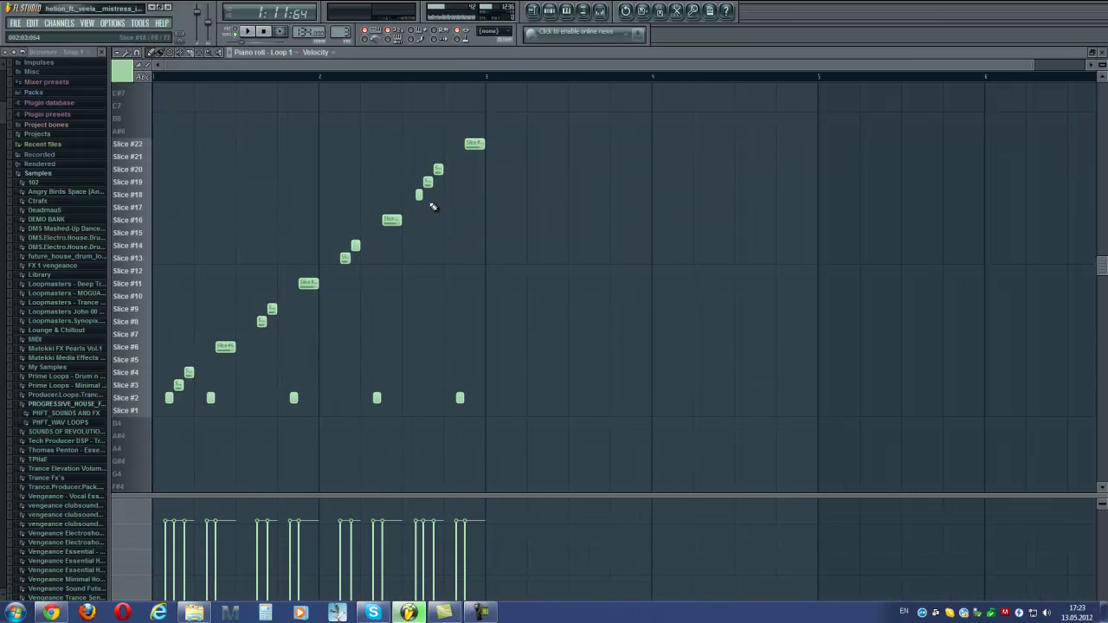
{"action": "scroll", "coordinate": [433, 207], "scroll_direction": "up", "scroll_amount": 4}
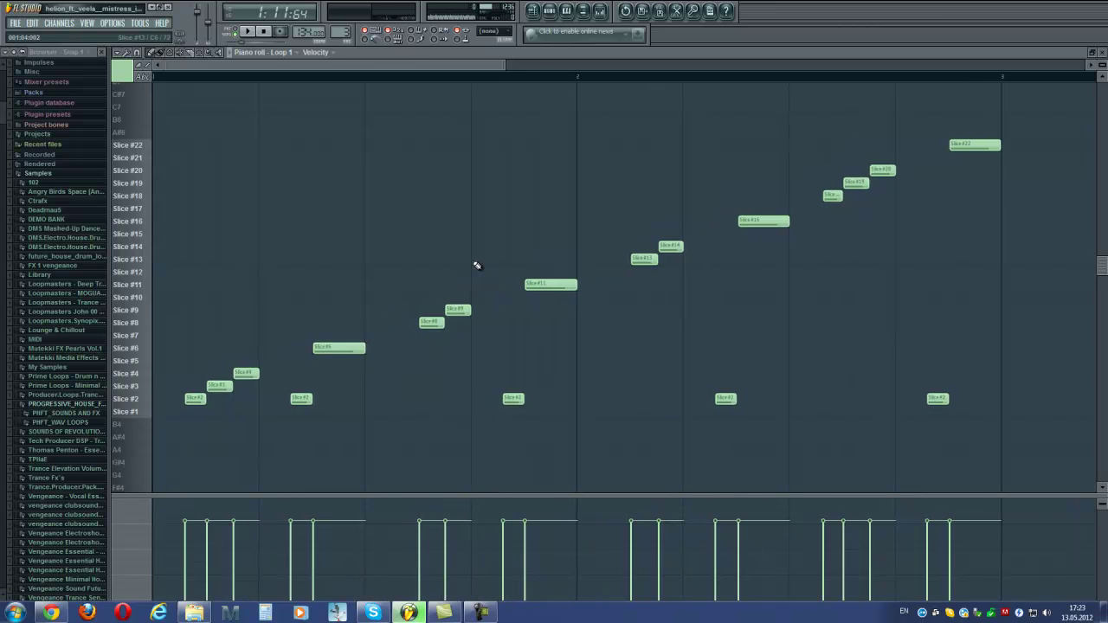
- Place a trial note on Slice #13 in the fourth beat of bar 1, audition that slice, and delete the note
{"action": "left_click", "coordinate": [479, 262]}
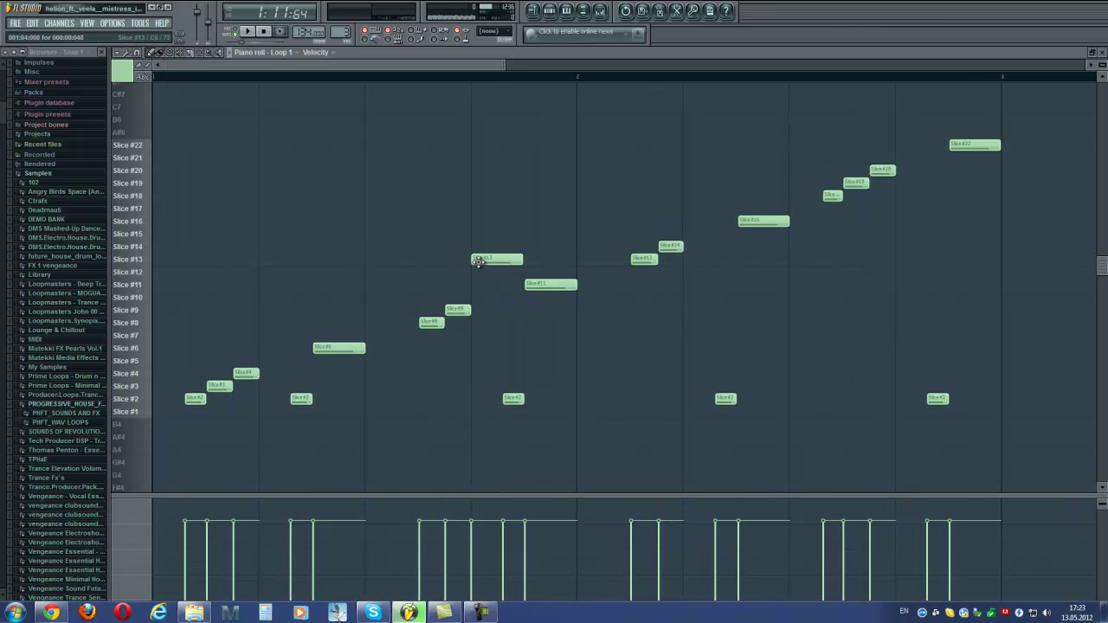
{"action": "left_click", "coordinate": [130, 263]}
{"action": "left_click", "coordinate": [130, 262]}
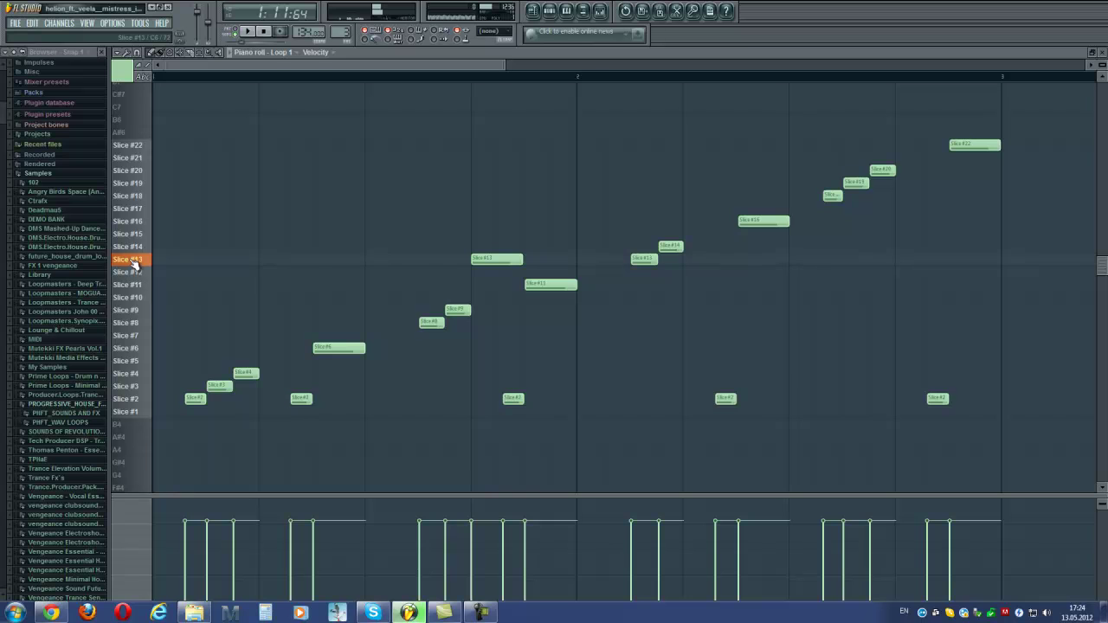
{"action": "right_click", "coordinate": [485, 256]}
{"action": "scroll", "coordinate": [361, 410], "scroll_direction": "down", "scroll_amount": 3}
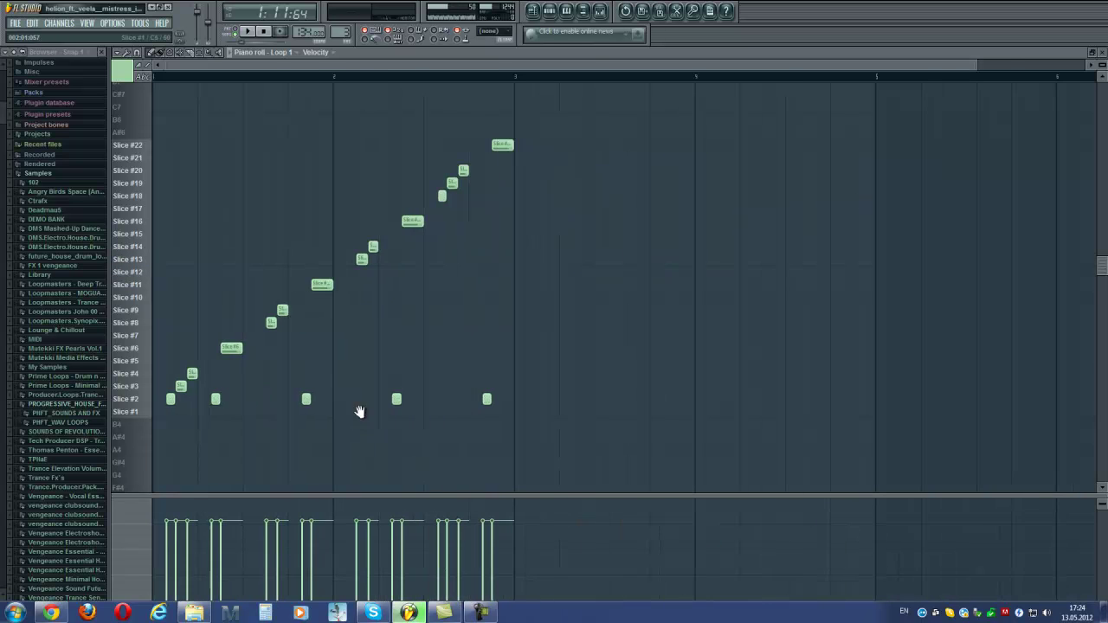
- Examine the start of the Loop 2 clip at bar 41 in the playlist and its slices in the piano roll, and return to the playlist
{"action": "left_click", "coordinate": [1101, 52]}
{"action": "left_click", "coordinate": [525, 359]}
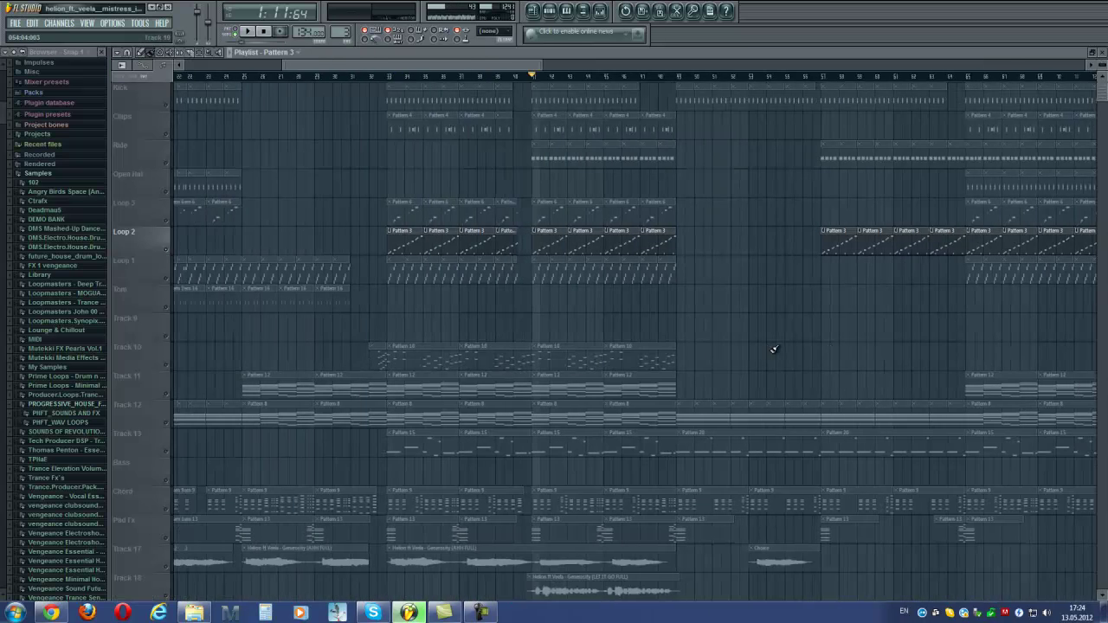
{"action": "scroll", "coordinate": [772, 357], "scroll_direction": "down", "scroll_amount": 4}
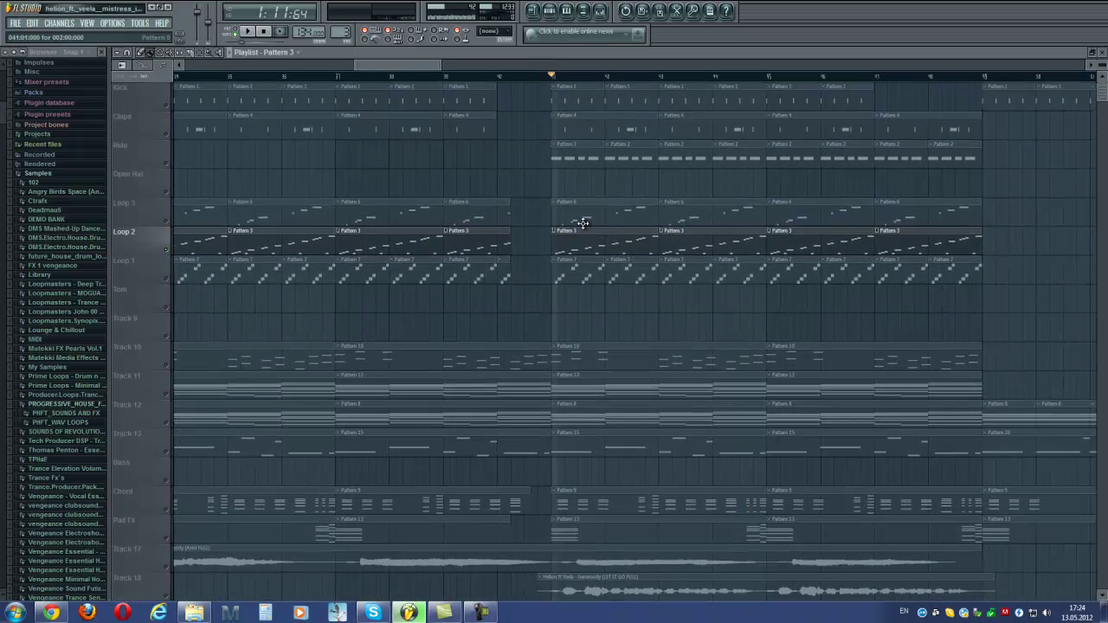
{"action": "scroll", "coordinate": [565, 246], "scroll_direction": "up", "scroll_amount": 5, "text": "ctrl"}
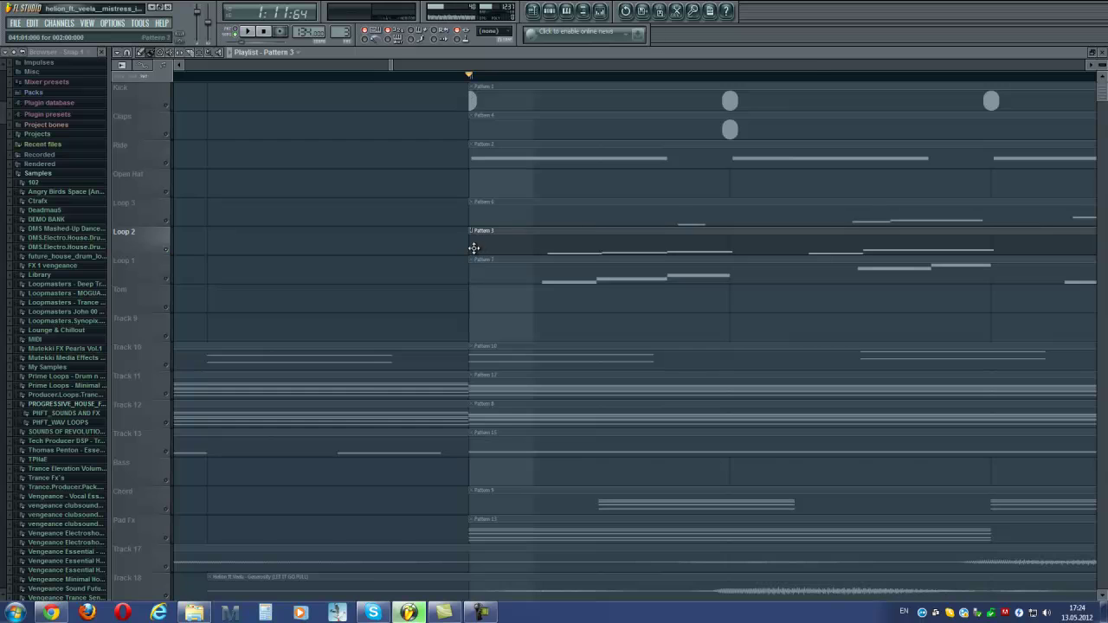
{"action": "double_click", "coordinate": [477, 247]}
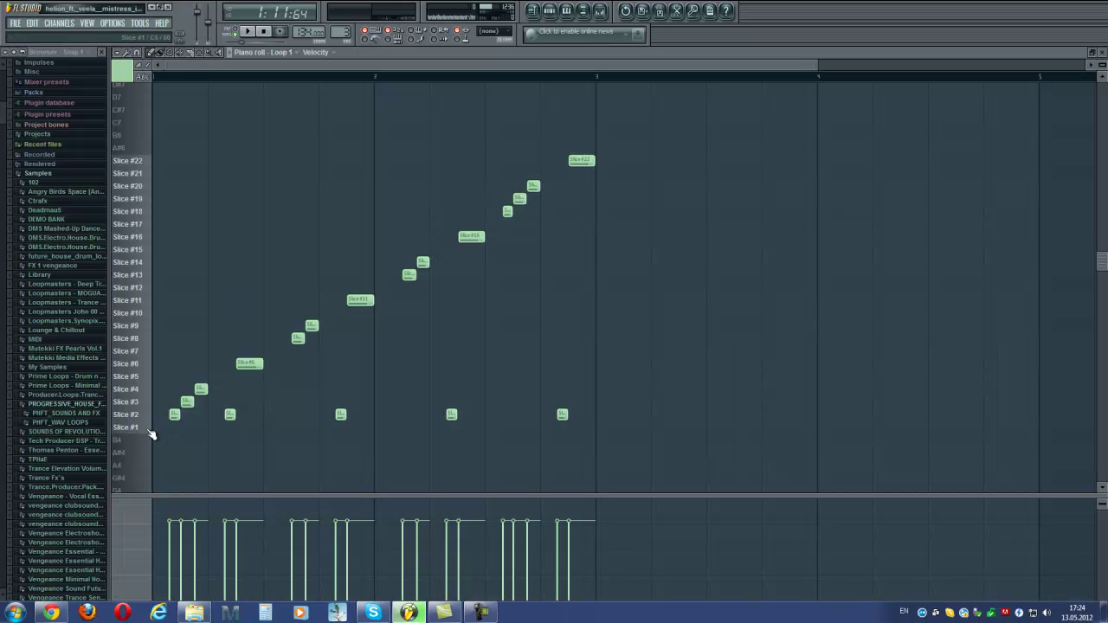
{"action": "left_click", "coordinate": [1101, 52]}
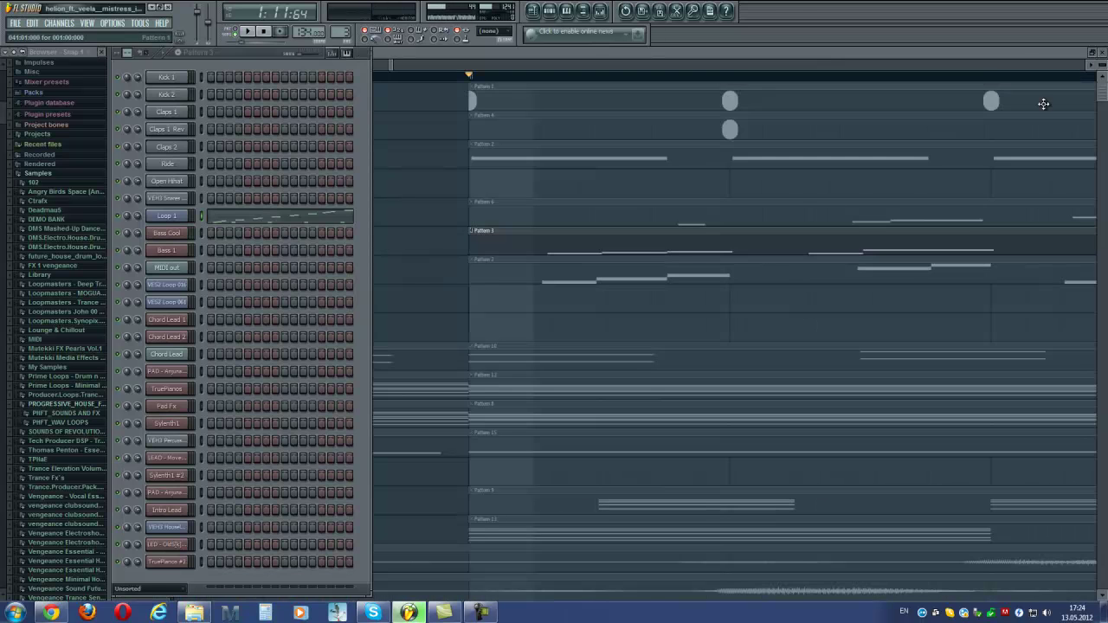
{"action": "key", "text": "F6"}
{"action": "scroll", "coordinate": [588, 325], "scroll_direction": "down", "scroll_amount": 4}
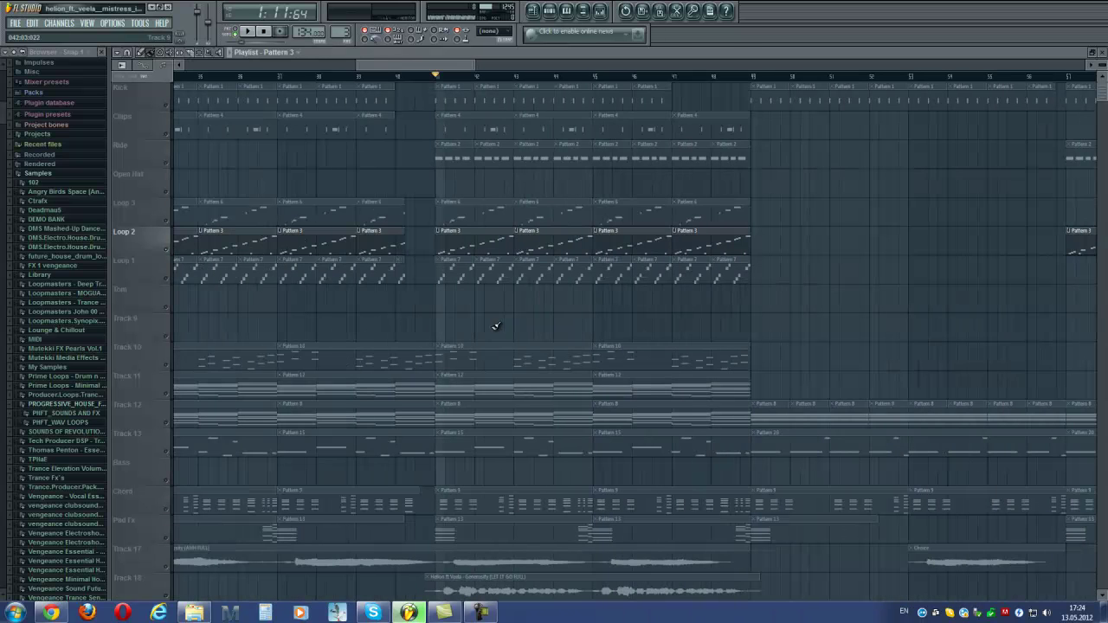
- Listen to the Loop 1 playlist track soloed from bar 41
{"action": "left_click", "coordinate": [167, 283]}
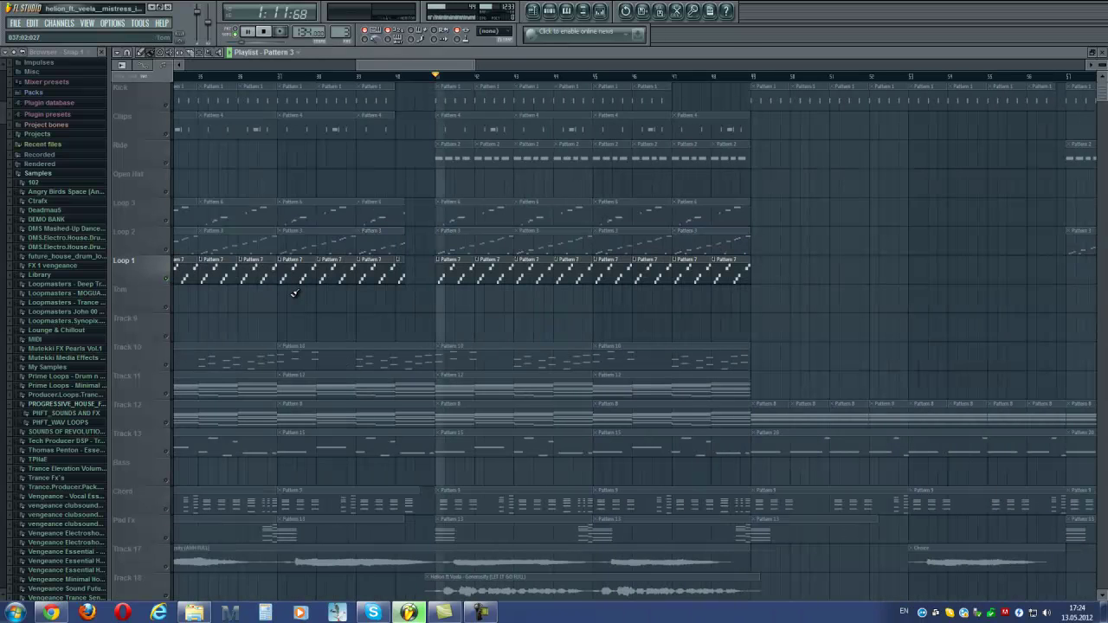
{"action": "key", "text": "space"}
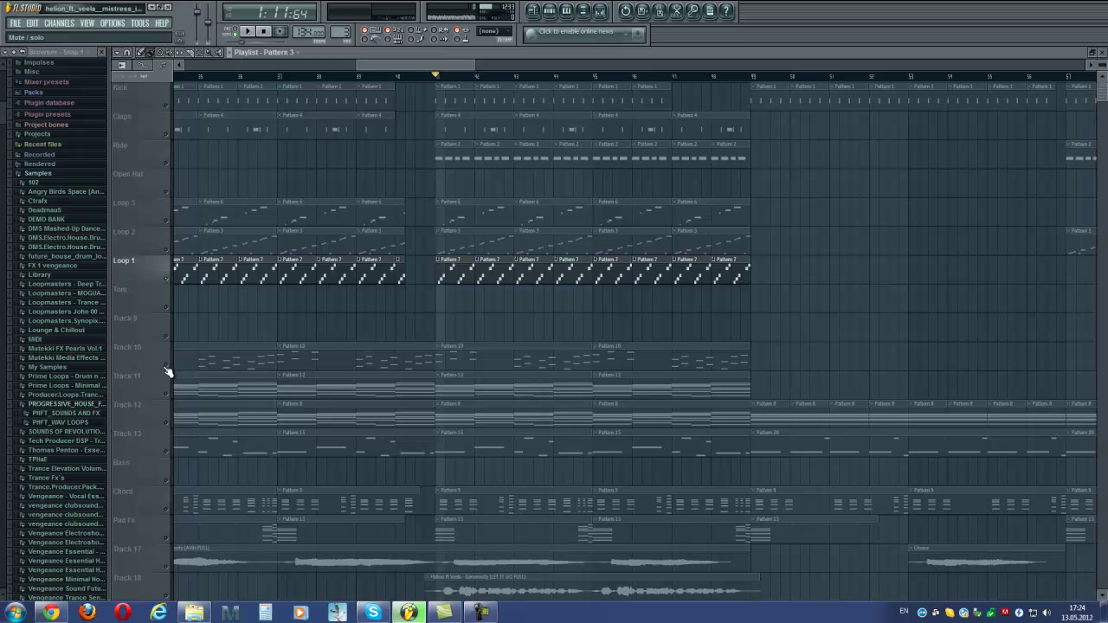
- Listen to playlist Track 10 soloed from bar 32, and examine its Pattern 10 notes in the piano roll
{"action": "left_click", "coordinate": [170, 366]}
{"action": "scroll", "coordinate": [713, 317], "scroll_direction": "down", "scroll_amount": 5}
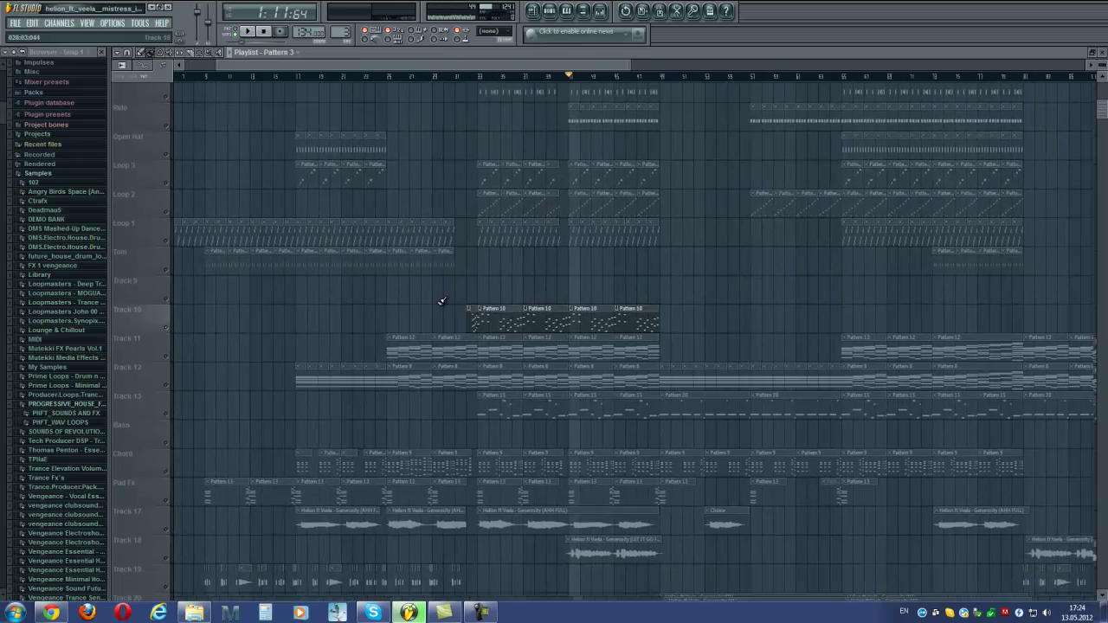
{"action": "left_click", "coordinate": [465, 84]}
{"action": "scroll", "coordinate": [488, 295], "scroll_direction": "up", "scroll_amount": 3}
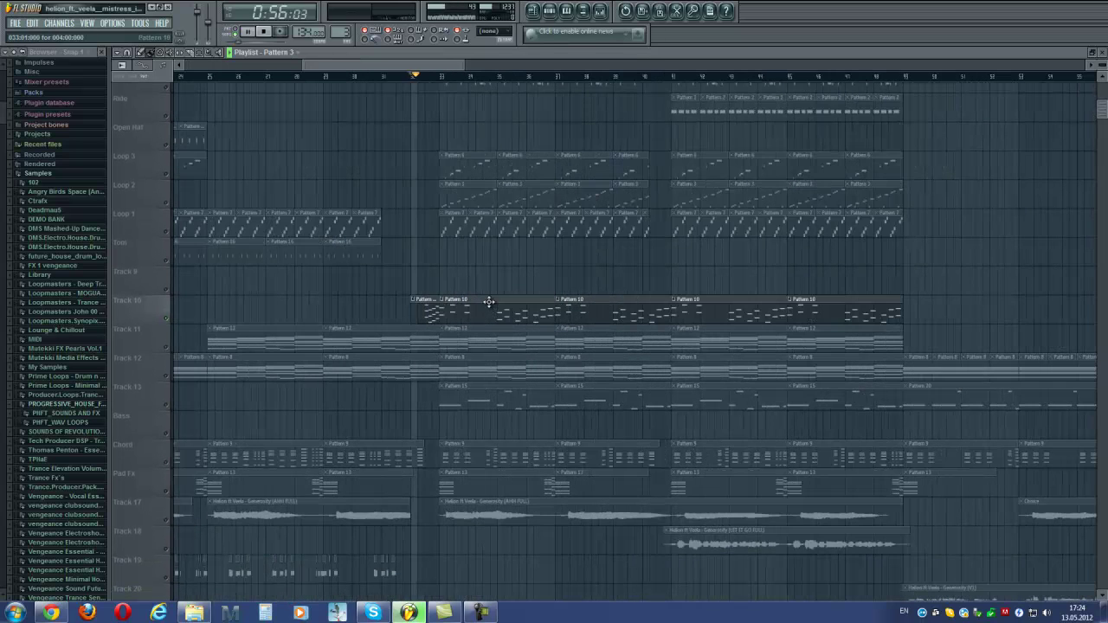
{"action": "key", "text": "space"}
{"action": "double_click", "coordinate": [488, 301]}
{"action": "scroll", "coordinate": [526, 291], "scroll_direction": "down", "scroll_amount": 2}
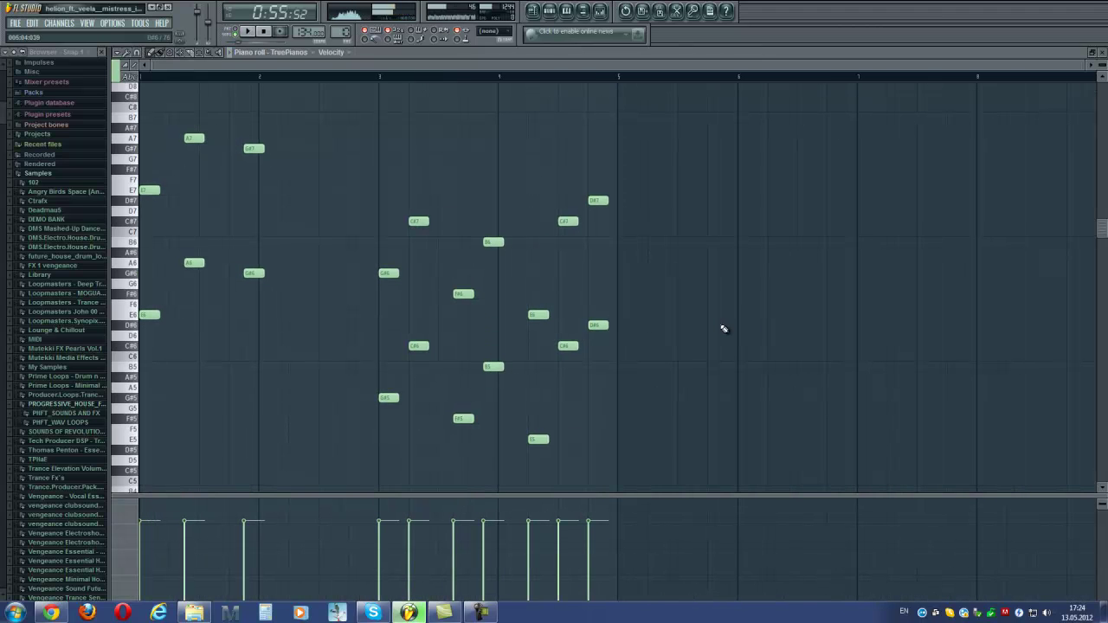
- Review the TruePianos instrument behind Pattern 10, including its module and preset, and return to the piano roll
{"action": "key", "text": "F6"}
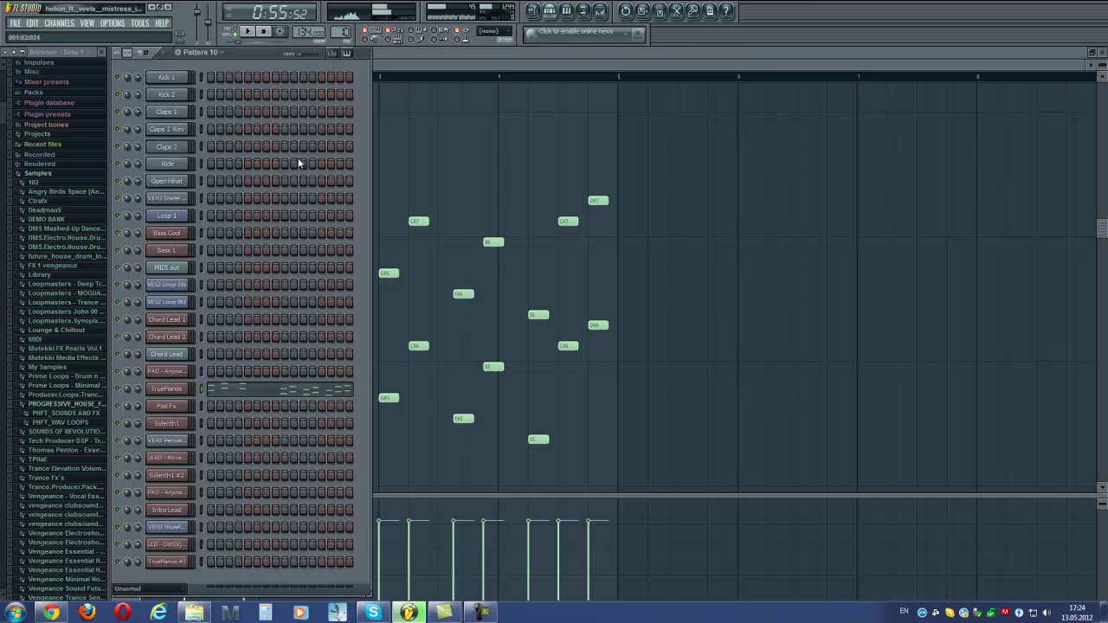
{"action": "left_click", "coordinate": [175, 391]}
{"action": "left_click_drag", "start_coordinate": [623, 111], "coordinate": [885, 148]}
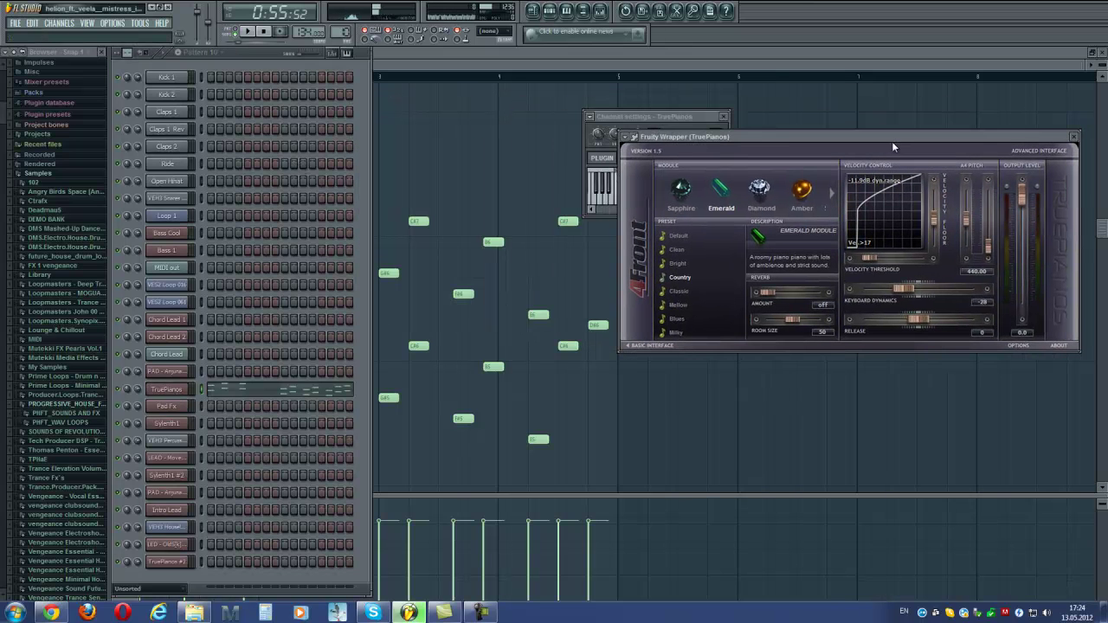
{"action": "left_click", "coordinate": [1074, 137]}
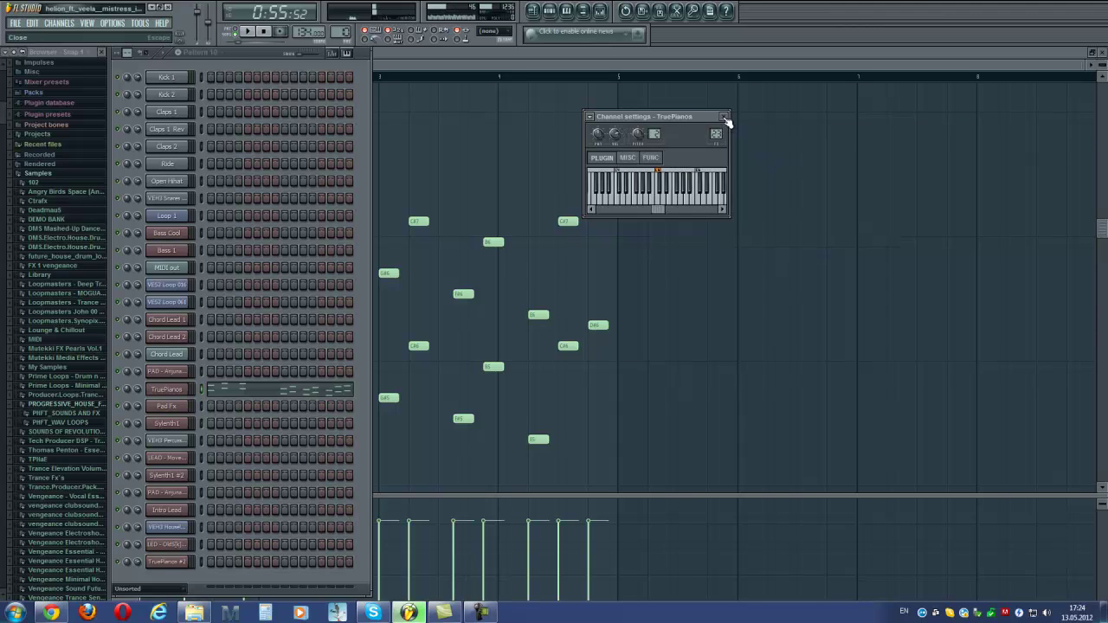
{"action": "left_click", "coordinate": [724, 117]}
{"action": "key", "text": "F6"}
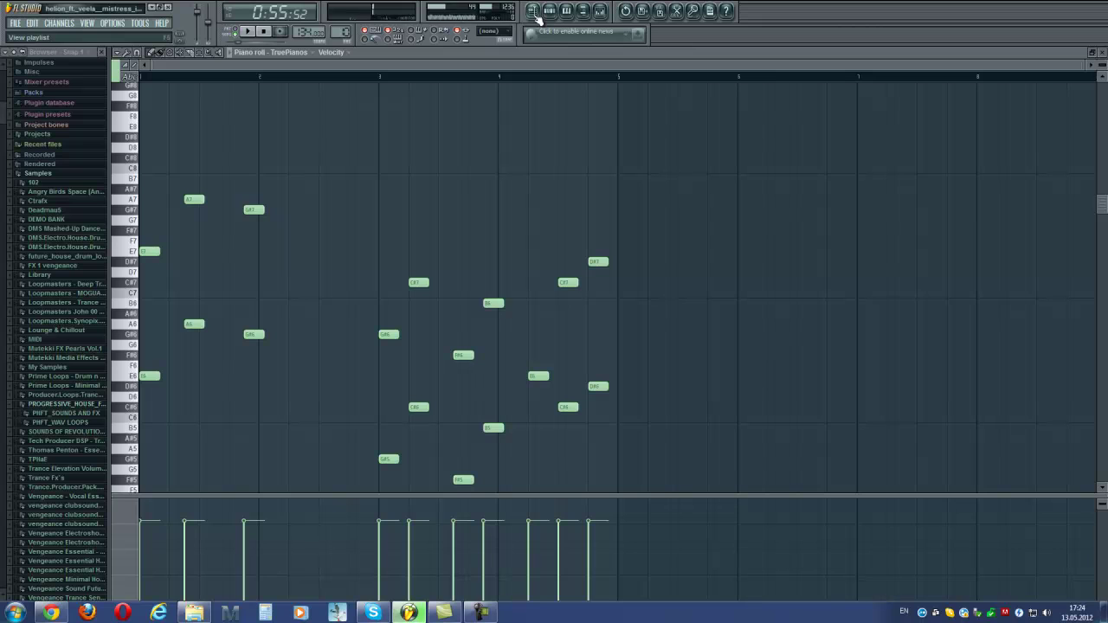
- Show the three L3-LL Ultra Stereo limiters of the Piano mixer track side by side, with the mixer below them
{"action": "left_click", "coordinate": [600, 11]}
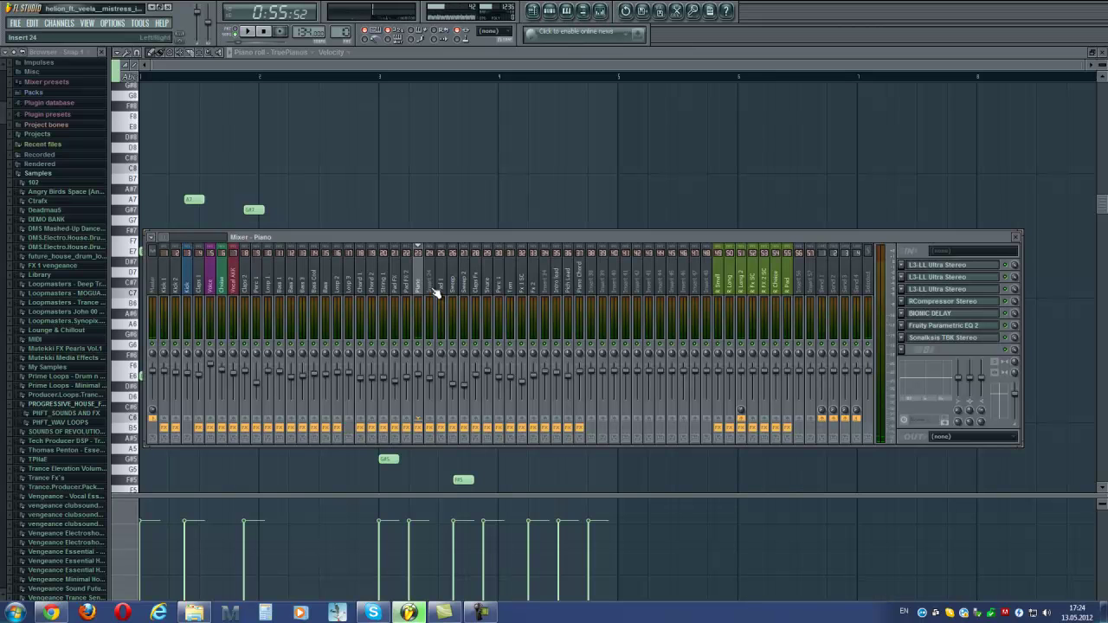
{"action": "left_click", "coordinate": [956, 268]}
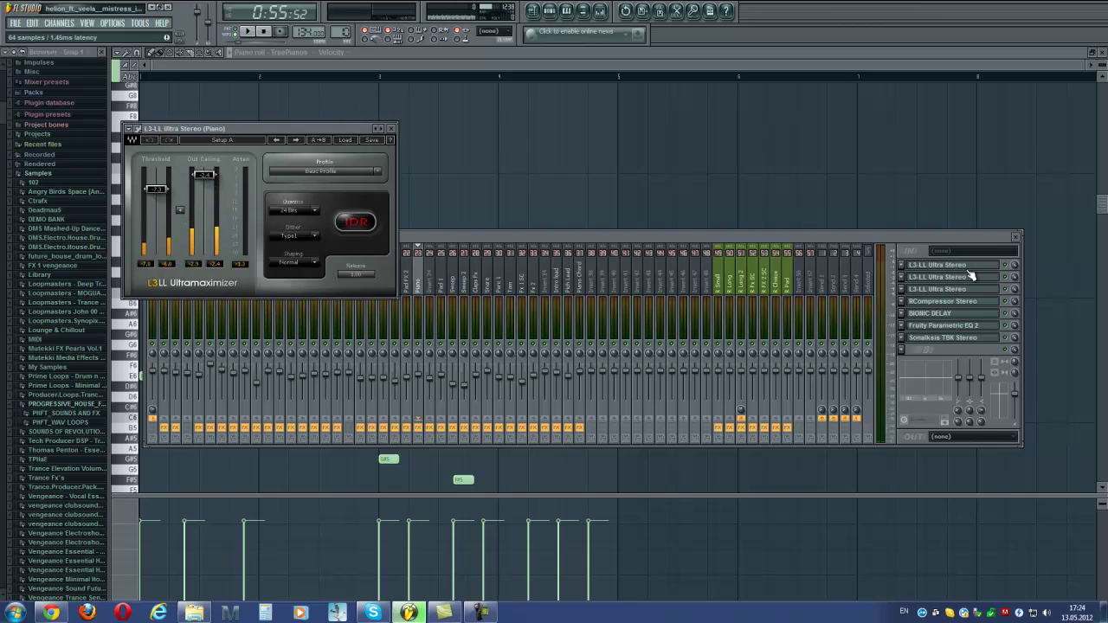
{"action": "left_click", "coordinate": [961, 277]}
{"action": "left_click", "coordinate": [948, 288]}
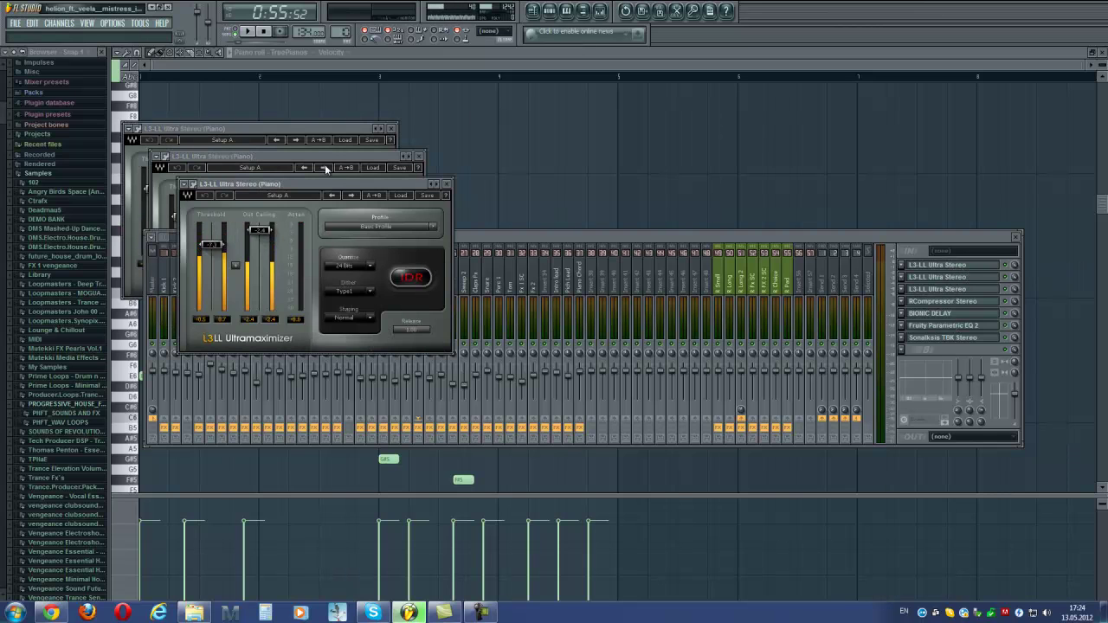
{"action": "left_click_drag", "start_coordinate": [373, 183], "coordinate": [641, 131]}
{"action": "left_click_drag", "start_coordinate": [374, 156], "coordinate": [990, 127]}
{"action": "left_click", "coordinate": [749, 264]}
{"action": "left_click_drag", "start_coordinate": [725, 254], "coordinate": [751, 342]}
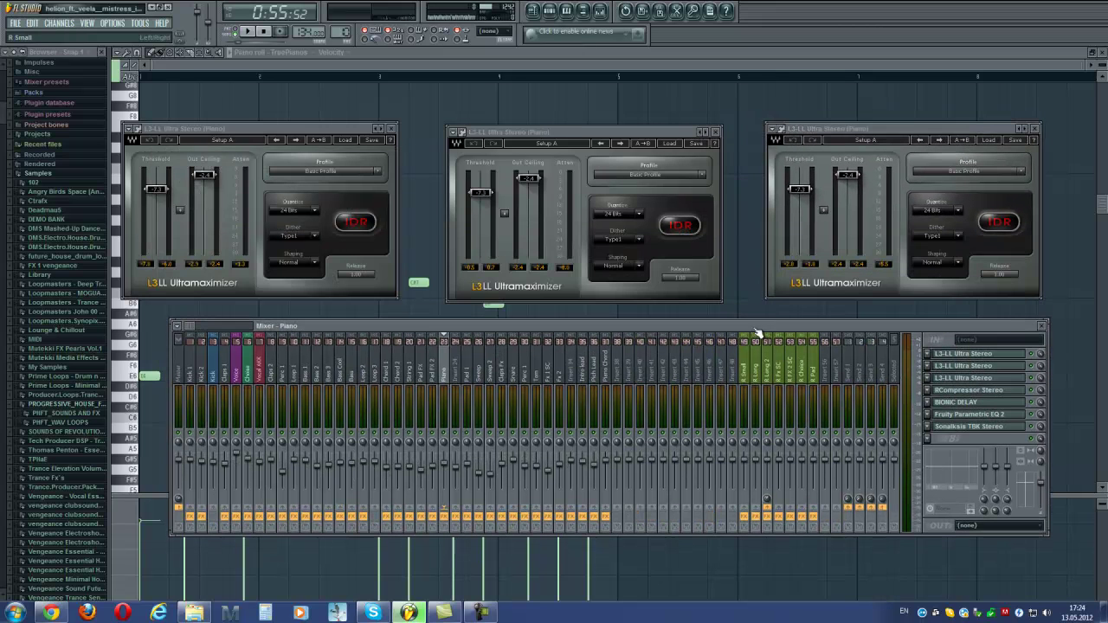
- Review the RCompressor Stereo and BIONIC DELAY settings on the Piano mixer track, placing both plugin windows apart
{"action": "left_click", "coordinate": [987, 391]}
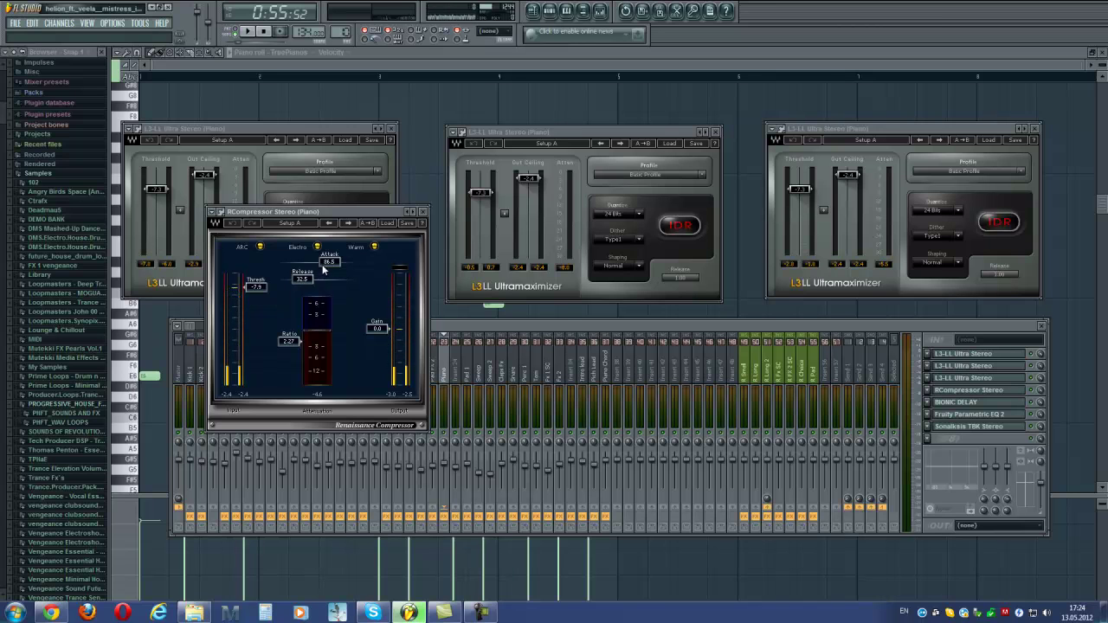
{"action": "left_click", "coordinate": [422, 212]}
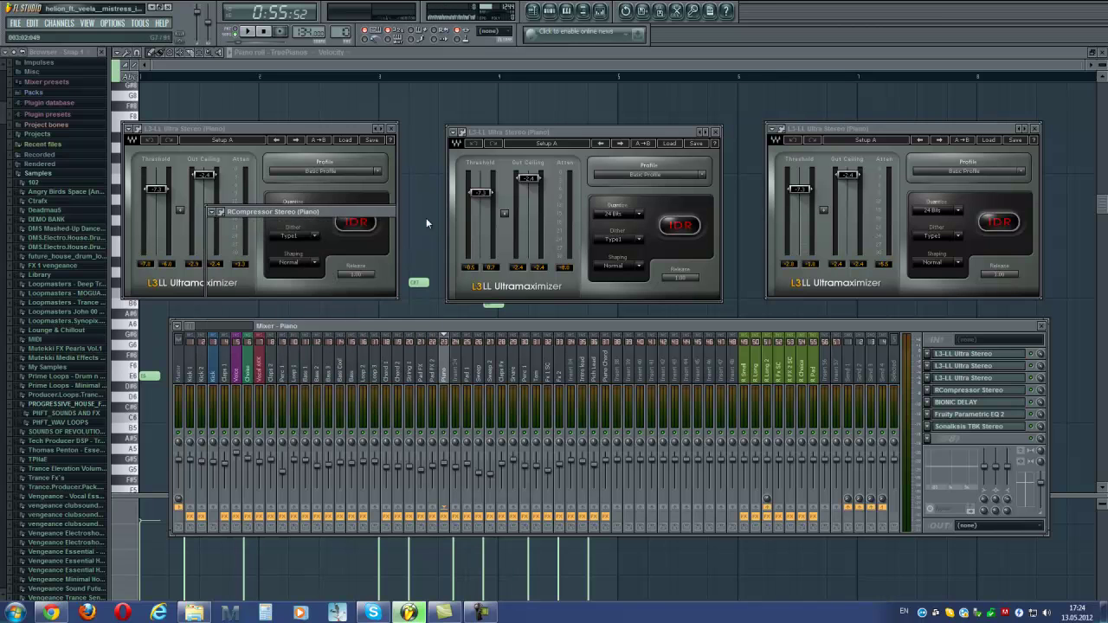
{"action": "left_click", "coordinate": [970, 404]}
{"action": "left_click", "coordinate": [976, 391]}
{"action": "left_click_drag", "start_coordinate": [363, 214], "coordinate": [684, 293]}
{"action": "left_click_drag", "start_coordinate": [363, 268], "coordinate": [317, 283]}
- Review the Fruity Parametric EQ 2 curve and the Sonalksis TBK Stereo settings on the Piano mixer track
{"action": "left_click", "coordinate": [970, 416]}
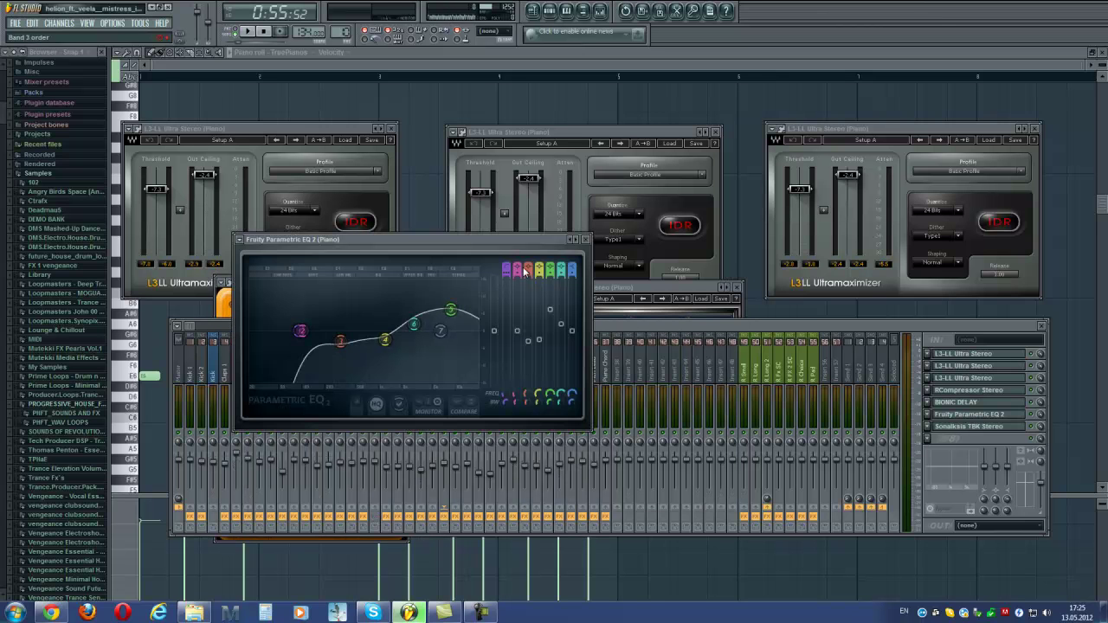
{"action": "left_click_drag", "start_coordinate": [464, 239], "coordinate": [978, 296]}
{"action": "left_click_drag", "start_coordinate": [703, 325], "coordinate": [668, 349]}
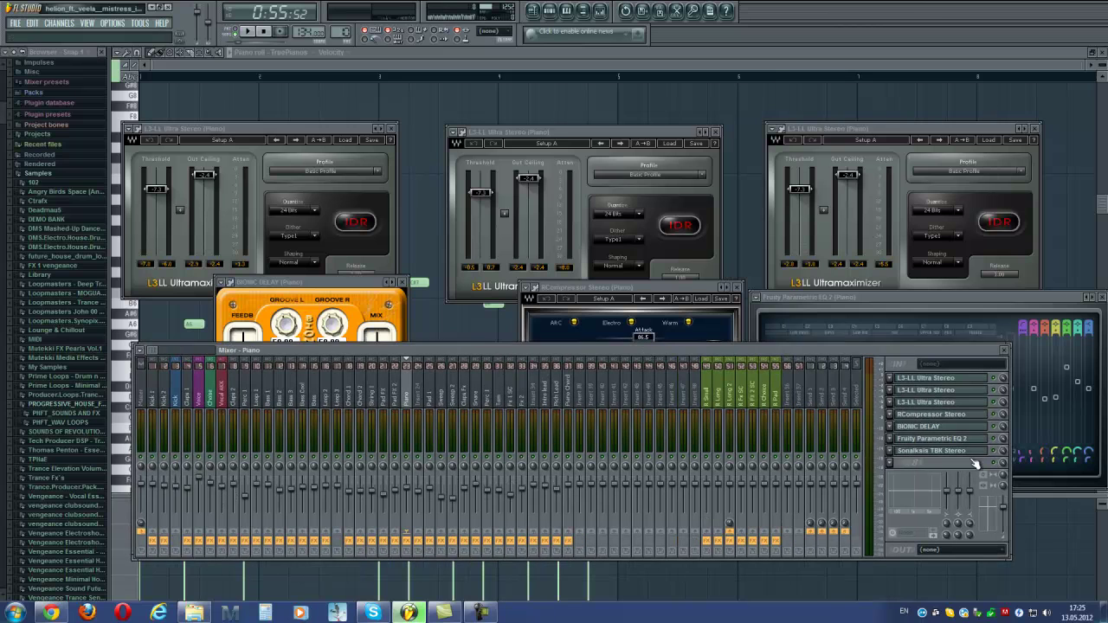
{"action": "left_click", "coordinate": [963, 451]}
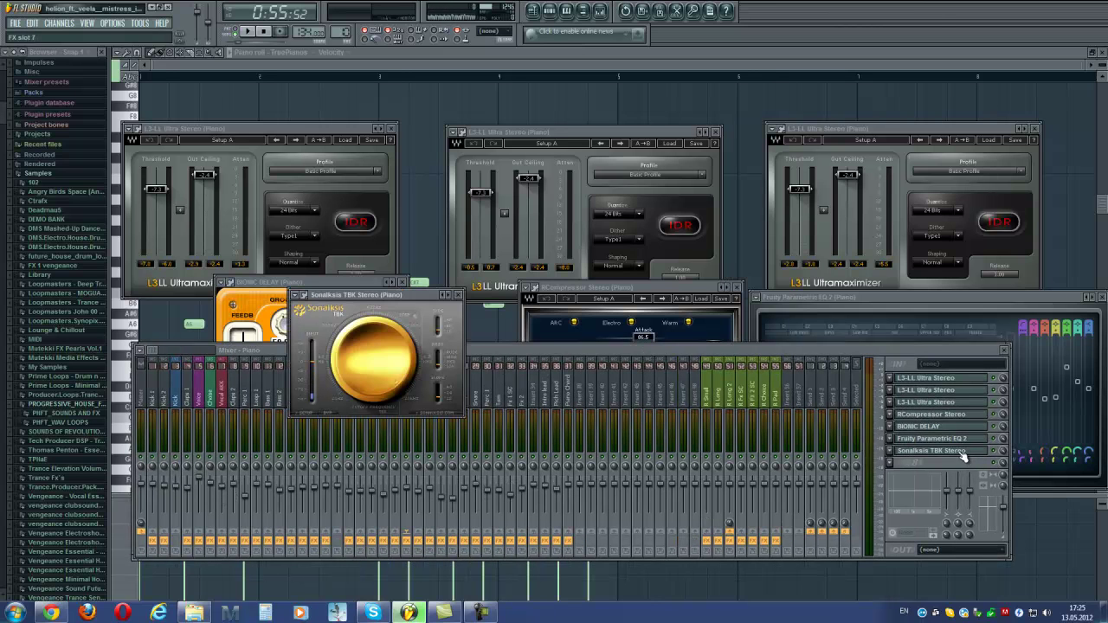
- Close the mixer and all open effect windows of the Piano track
{"action": "left_click", "coordinate": [1004, 350]}
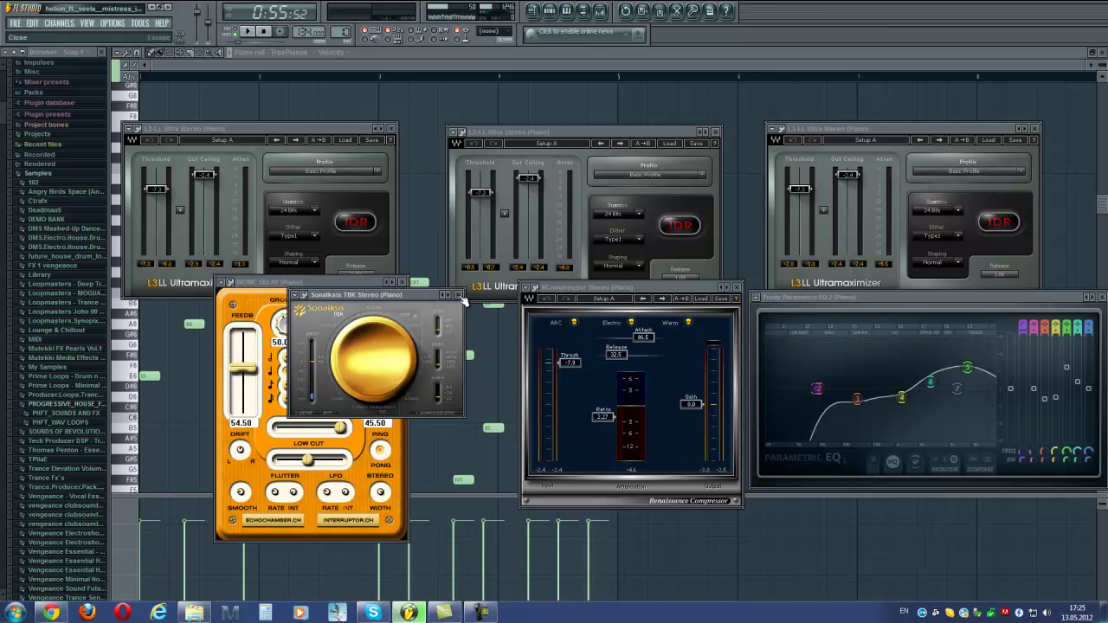
{"action": "left_click", "coordinate": [458, 295]}
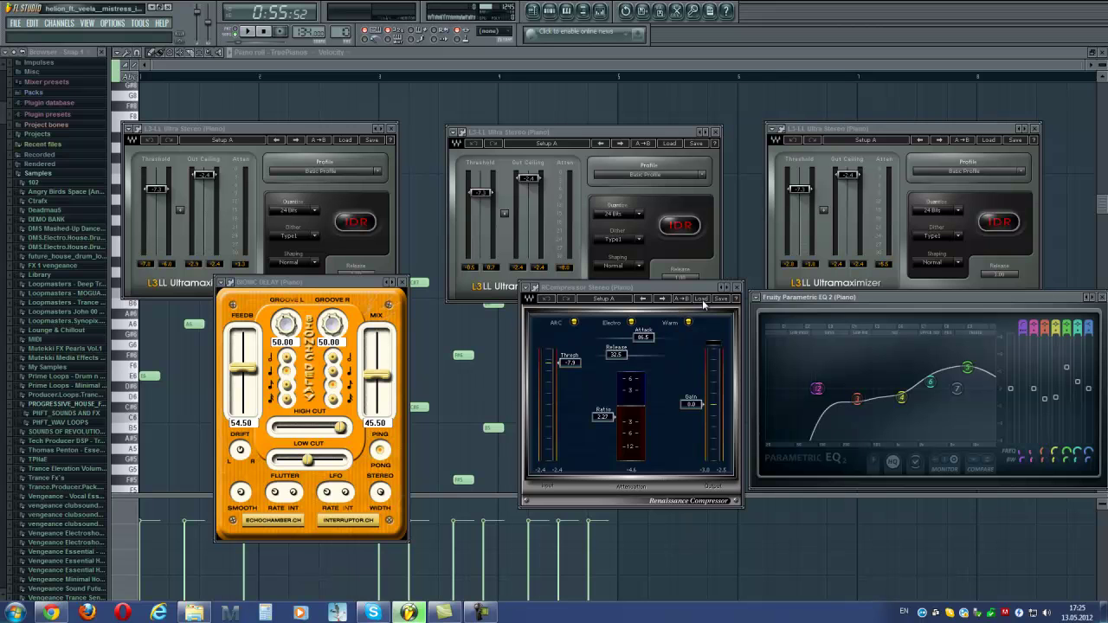
{"action": "left_click", "coordinate": [737, 286]}
{"action": "left_click", "coordinate": [1035, 128]}
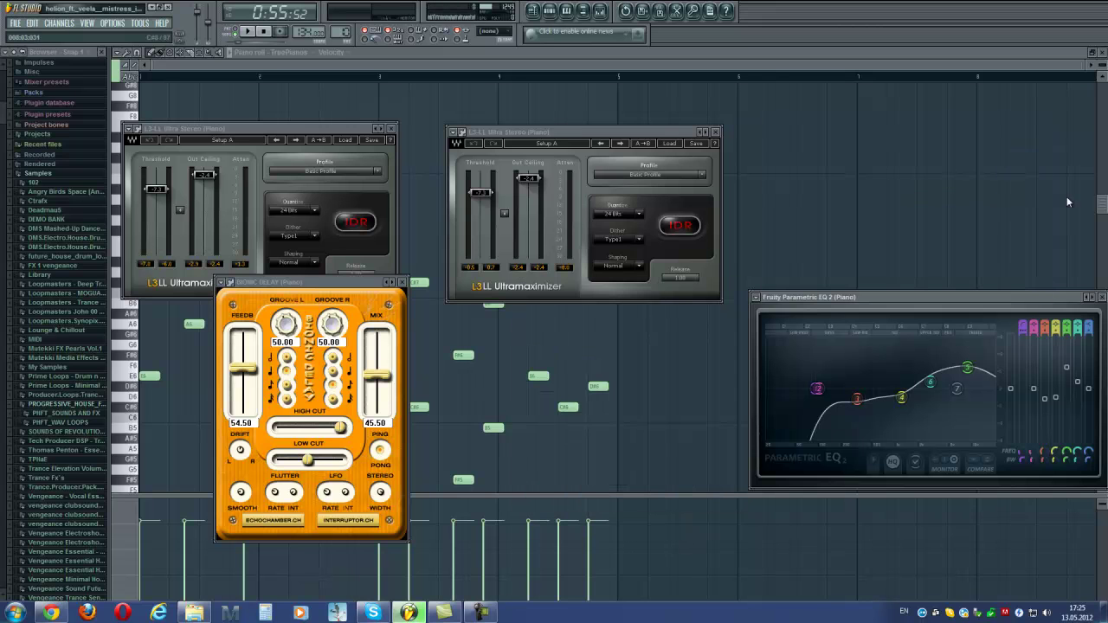
{"action": "left_click", "coordinate": [1103, 297]}
{"action": "left_click", "coordinate": [715, 131]}
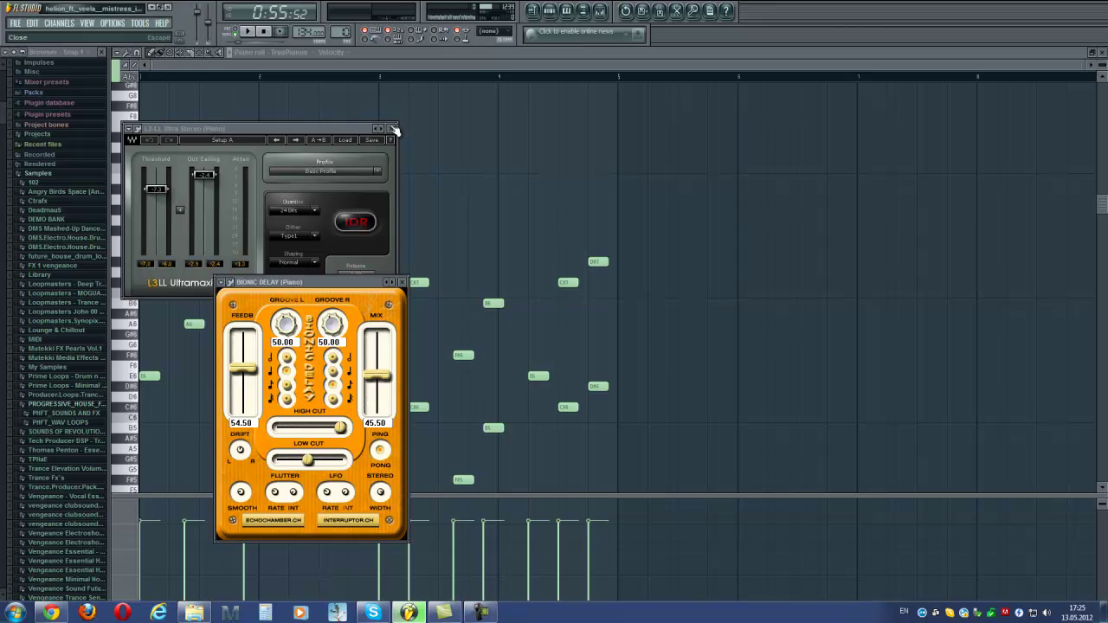
{"action": "left_click", "coordinate": [391, 128]}
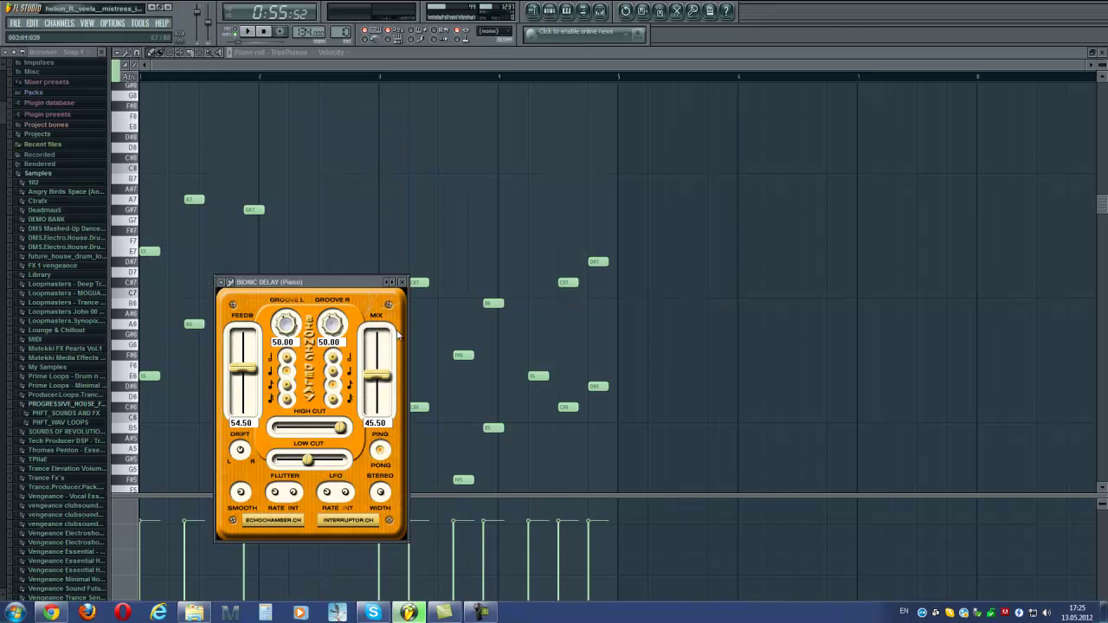
{"action": "left_click", "coordinate": [404, 282]}
- Try deleting the C#7 note in bar 3, and restore it to its original position above the C#6 note
{"action": "right_click", "coordinate": [423, 283]}
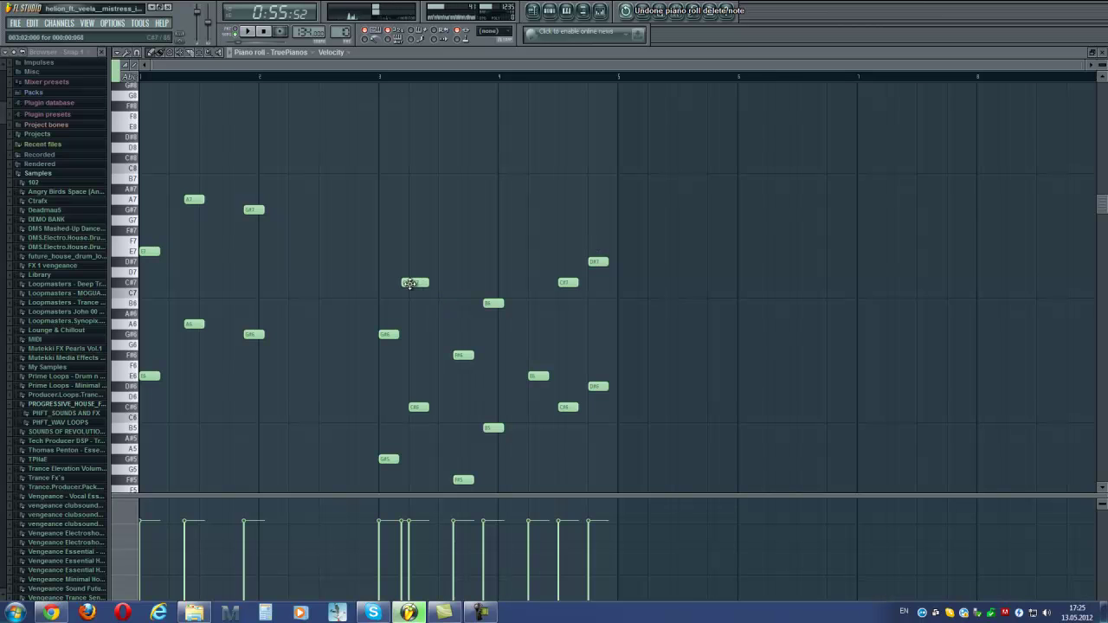
{"action": "left_click_drag", "start_coordinate": [412, 286], "coordinate": [420, 285]}
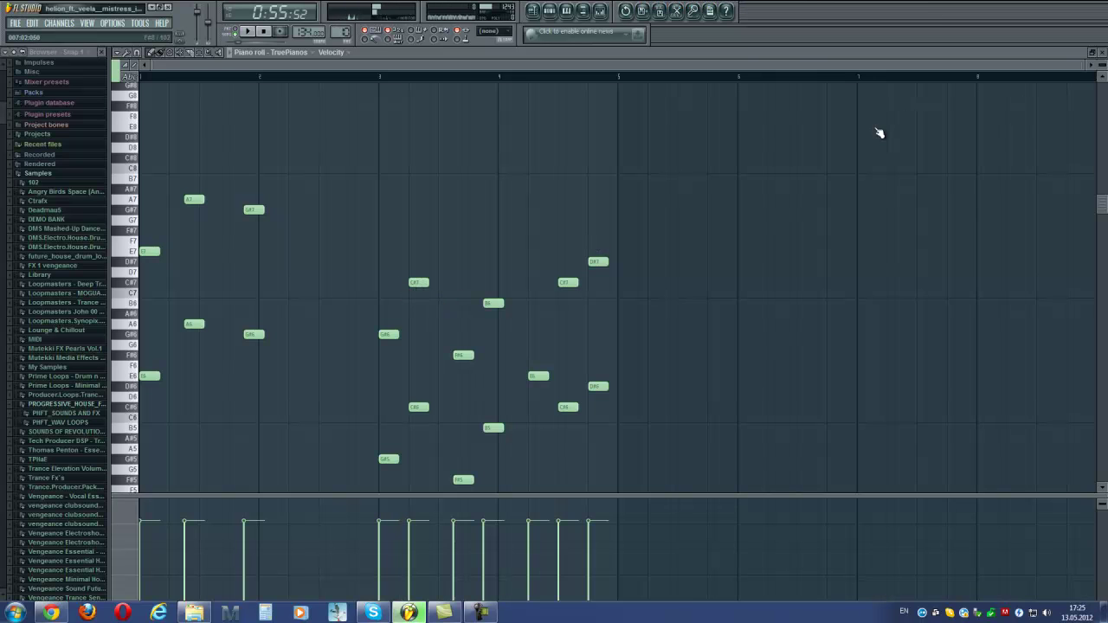
- Listen to playlist Track 11 soloed from bar 32, and open its Pattern 12 Anjuna Pad notes in the piano roll
{"action": "left_click", "coordinate": [1102, 52]}
{"action": "key", "text": "F6"}
{"action": "left_click", "coordinate": [169, 295]}
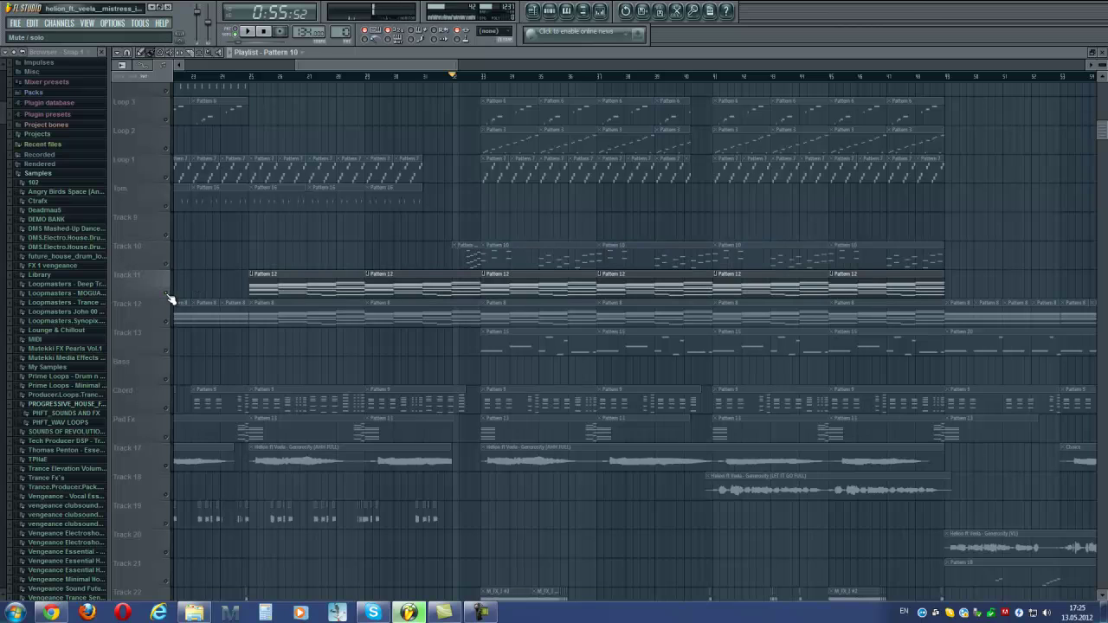
{"action": "key", "text": "space"}
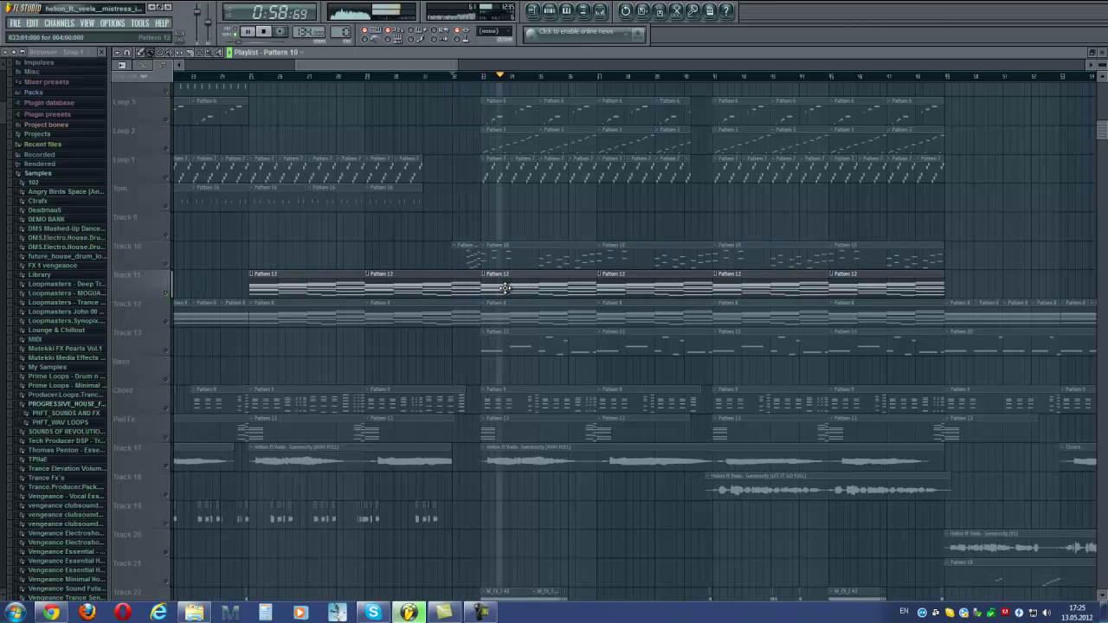
{"action": "key", "text": "F6"}
{"action": "key", "text": "F7"}
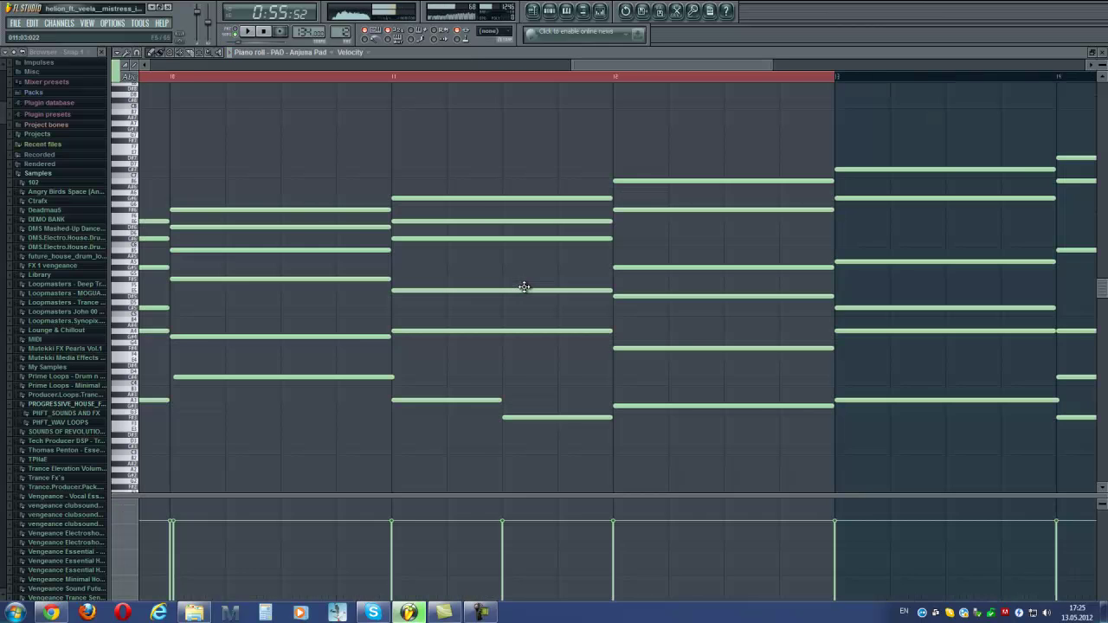
- Examine the PAD - Anjuna Pad chord progression across all 16 bars, including how the voicings build toward the end
{"action": "scroll", "coordinate": [586, 308], "scroll_direction": "up", "scroll_amount": 3}
{"action": "scroll", "coordinate": [512, 309], "scroll_direction": "down", "scroll_amount": 4}
{"action": "scroll", "coordinate": [663, 341], "scroll_direction": "up", "scroll_amount": 4}
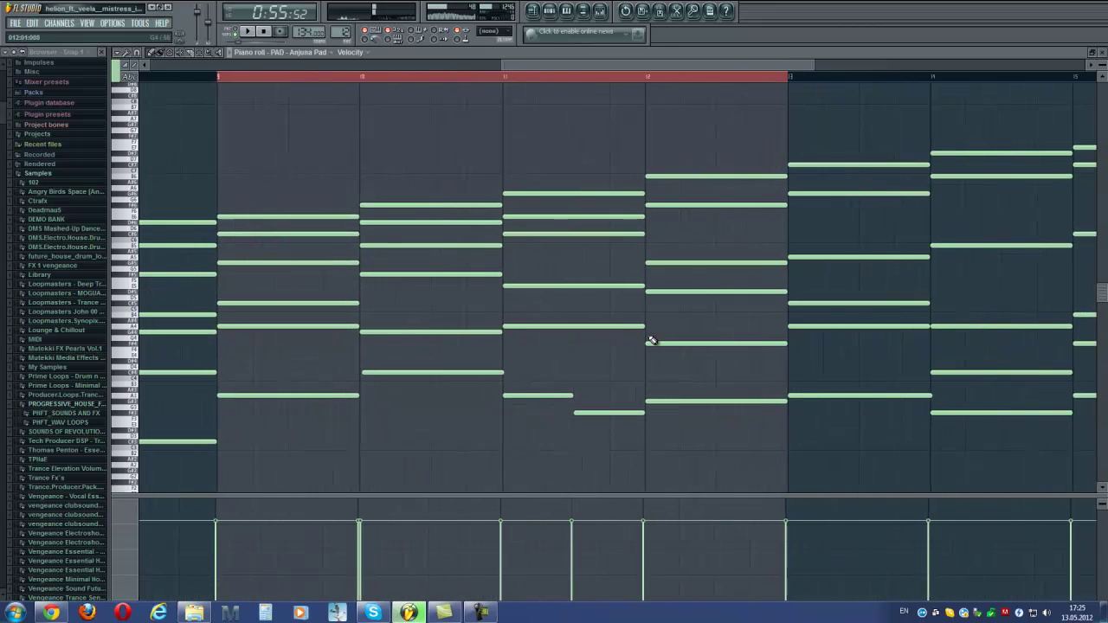
{"action": "scroll", "coordinate": [647, 334], "scroll_direction": "down", "scroll_amount": 2}
{"action": "scroll", "coordinate": [611, 324], "scroll_direction": "down", "scroll_amount": 2}
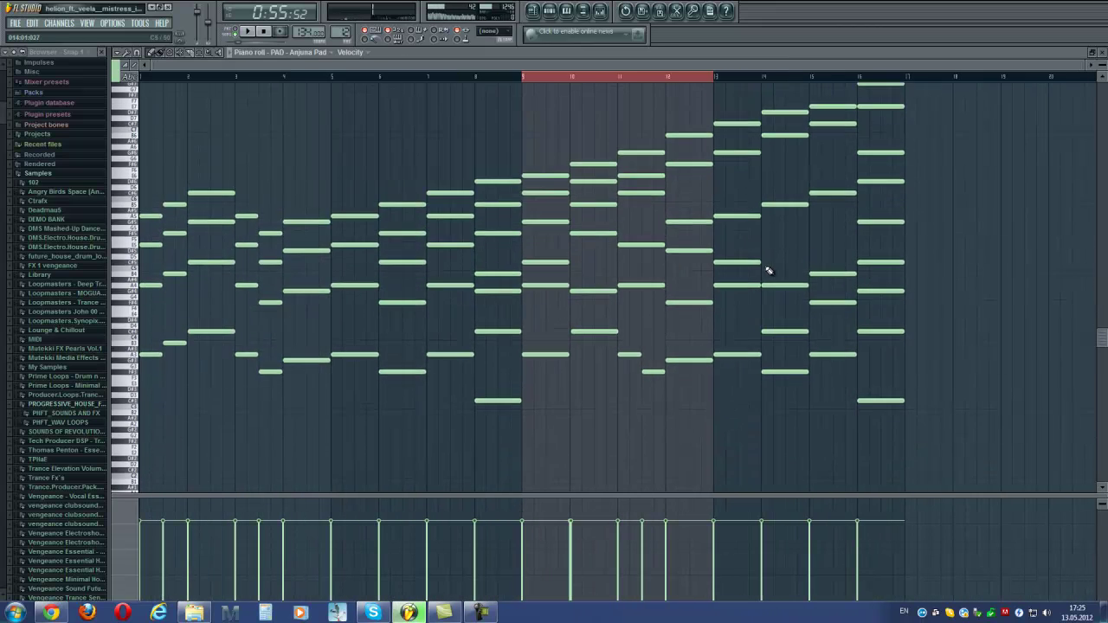
{"action": "scroll", "coordinate": [658, 286], "scroll_direction": "up", "scroll_amount": 3}
{"action": "scroll", "coordinate": [606, 307], "scroll_direction": "down", "scroll_amount": 3}
{"action": "scroll", "coordinate": [715, 311], "scroll_direction": "up", "scroll_amount": 1}
{"action": "scroll", "coordinate": [715, 311], "scroll_direction": "up", "scroll_amount": 4}
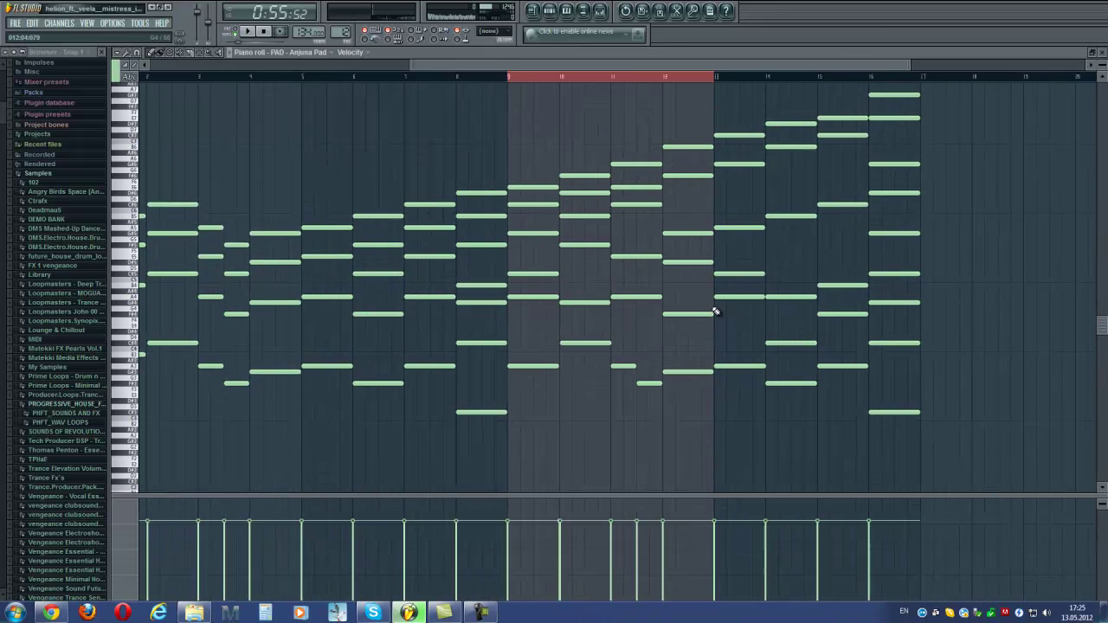
{"action": "scroll", "coordinate": [732, 286], "scroll_direction": "down", "scroll_amount": 3}
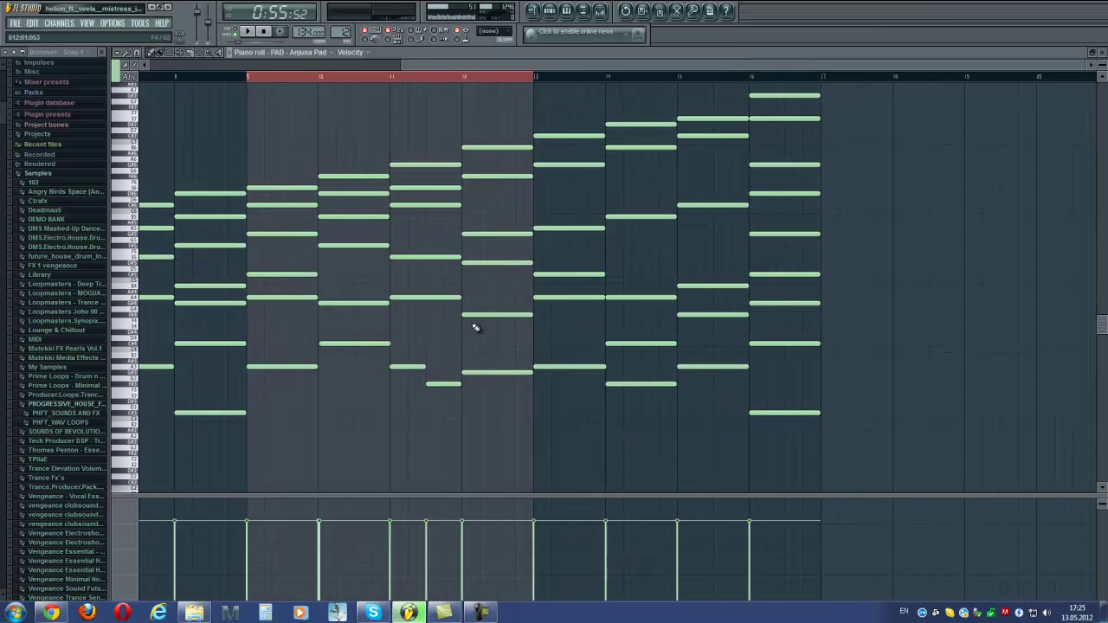
{"action": "scroll", "coordinate": [475, 324], "scroll_direction": "down", "scroll_amount": 2}
{"action": "scroll", "coordinate": [465, 321], "scroll_direction": "up", "scroll_amount": 3}
{"action": "scroll", "coordinate": [626, 334], "scroll_direction": "right", "scroll_amount": 3}
{"action": "scroll", "coordinate": [406, 366], "scroll_direction": "left", "scroll_amount": 3}
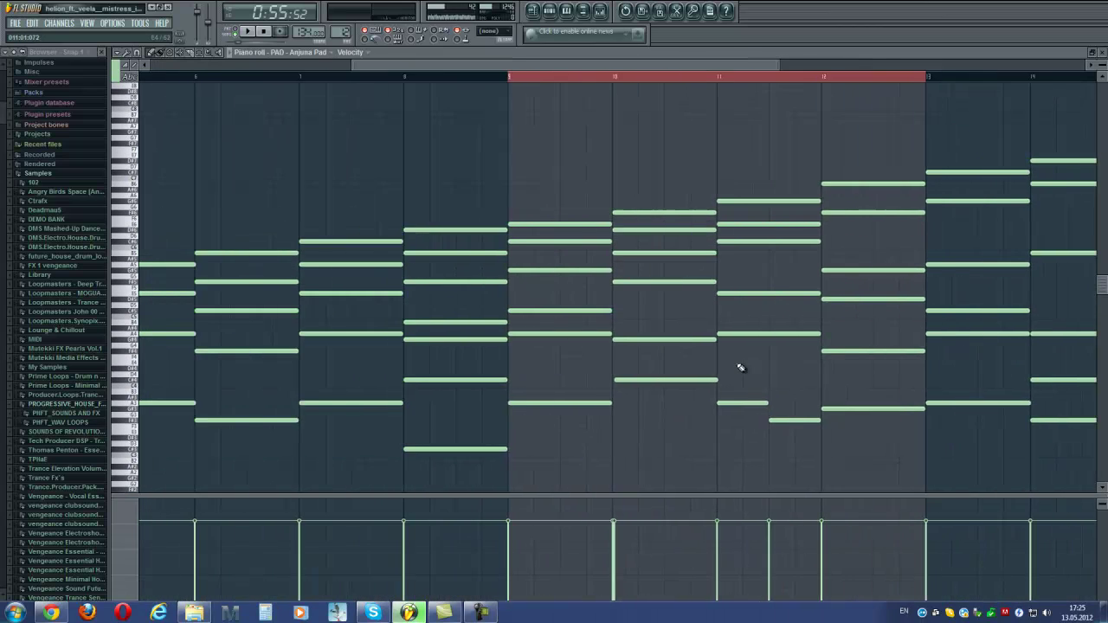
{"action": "scroll", "coordinate": [746, 371], "scroll_direction": "right", "scroll_amount": 3}
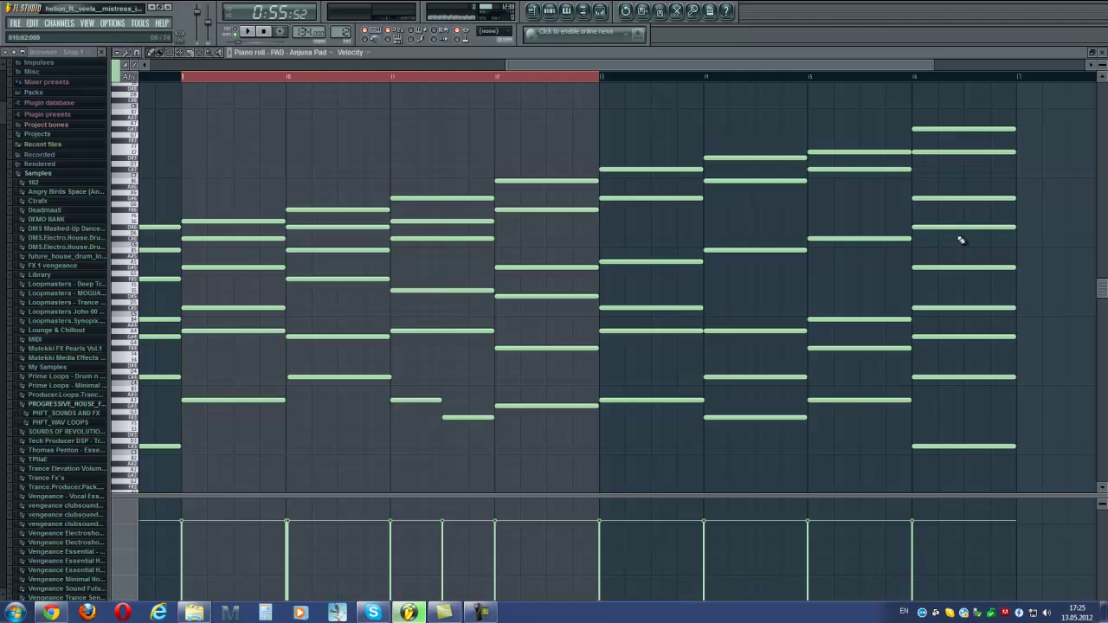
{"action": "scroll", "coordinate": [656, 285], "scroll_direction": "down", "scroll_amount": 3}
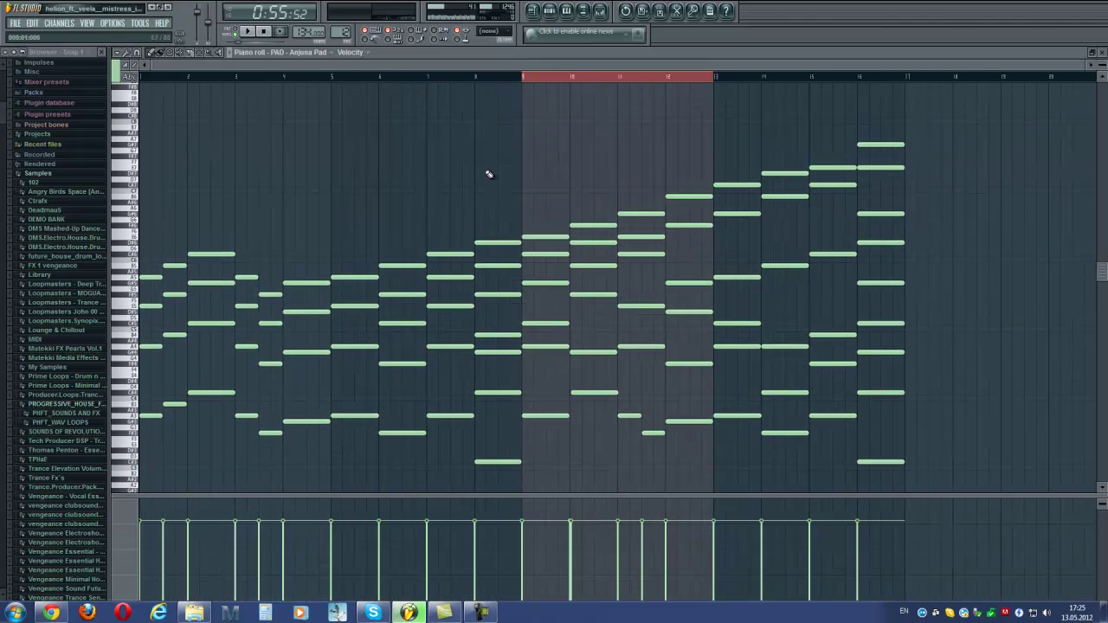
- Rename the PAD - Anjuna Pad channel to PAD
{"action": "key", "text": "F6"}
{"action": "left_click", "coordinate": [162, 372]}
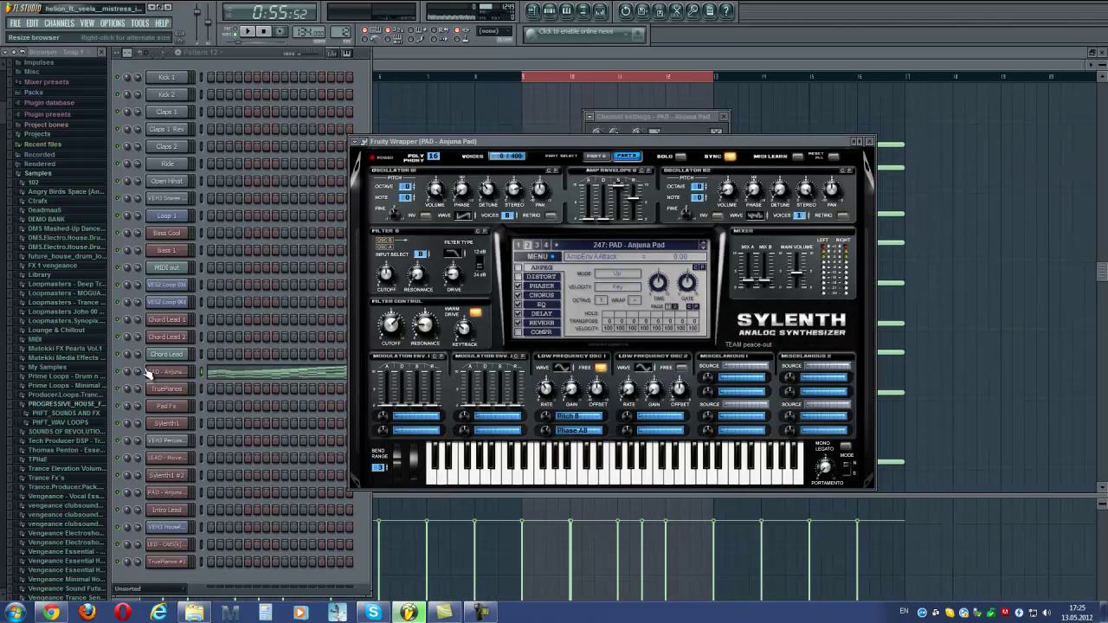
{"action": "left_click", "coordinate": [175, 372], "text": "shift"}
{"action": "key", "text": "BackSpace"}
{"action": "key", "text": "BackSpace"}
{"action": "key", "text": "Return"}
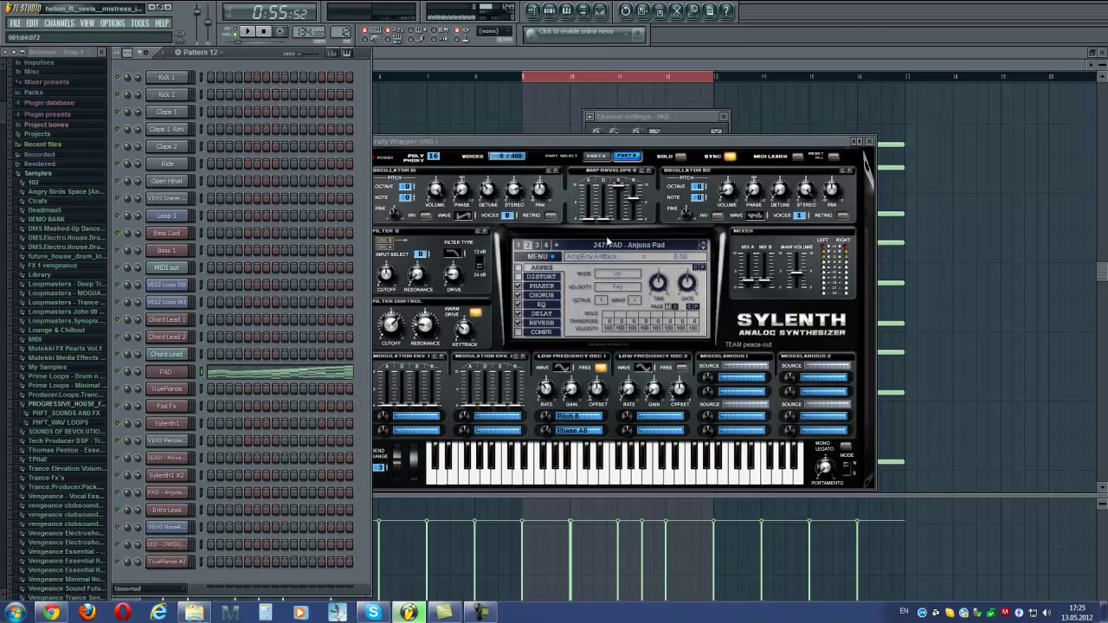
- Show Part A of the PAD channel's Sylenth sound, and close the synth and its channel settings
{"action": "left_click_drag", "start_coordinate": [672, 143], "coordinate": [720, 144]}
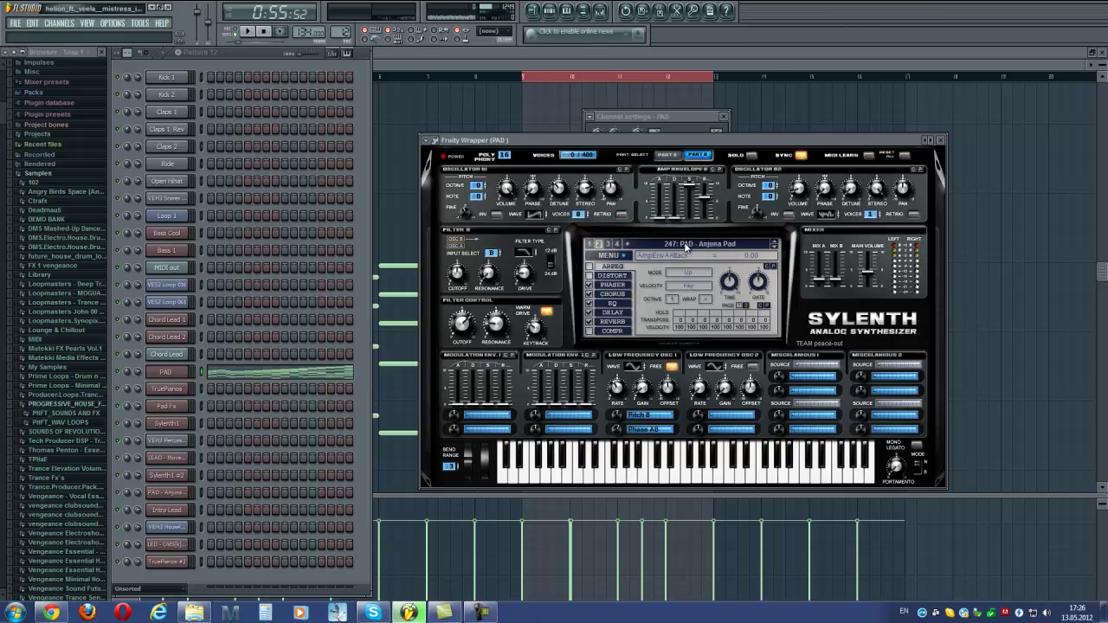
{"action": "left_click", "coordinate": [667, 154]}
{"action": "left_click", "coordinate": [942, 139]}
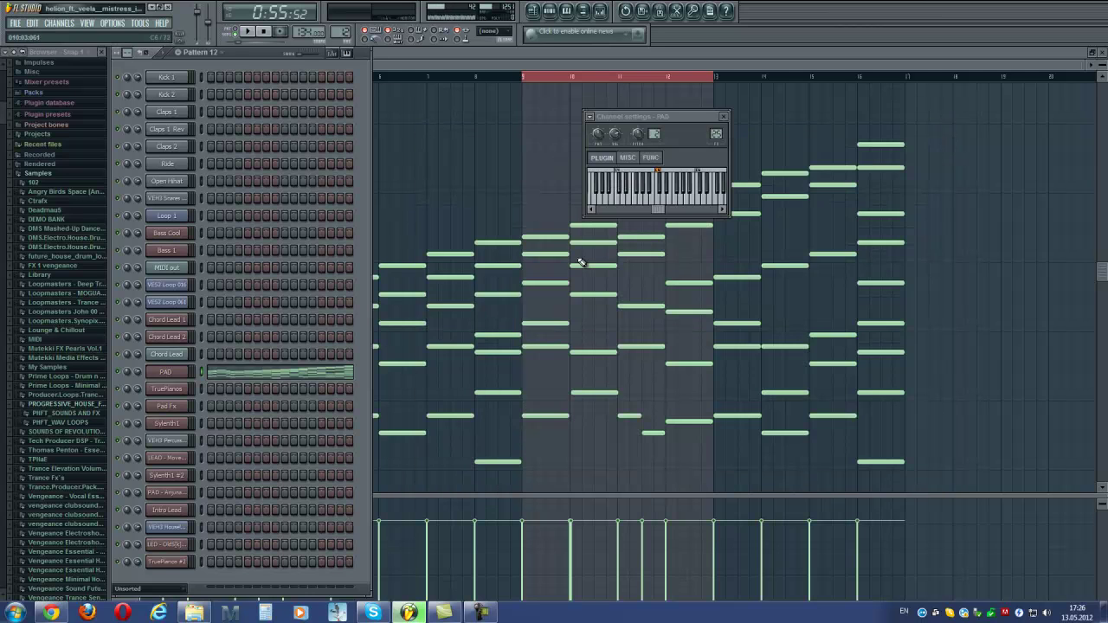
{"action": "left_click", "coordinate": [724, 115]}
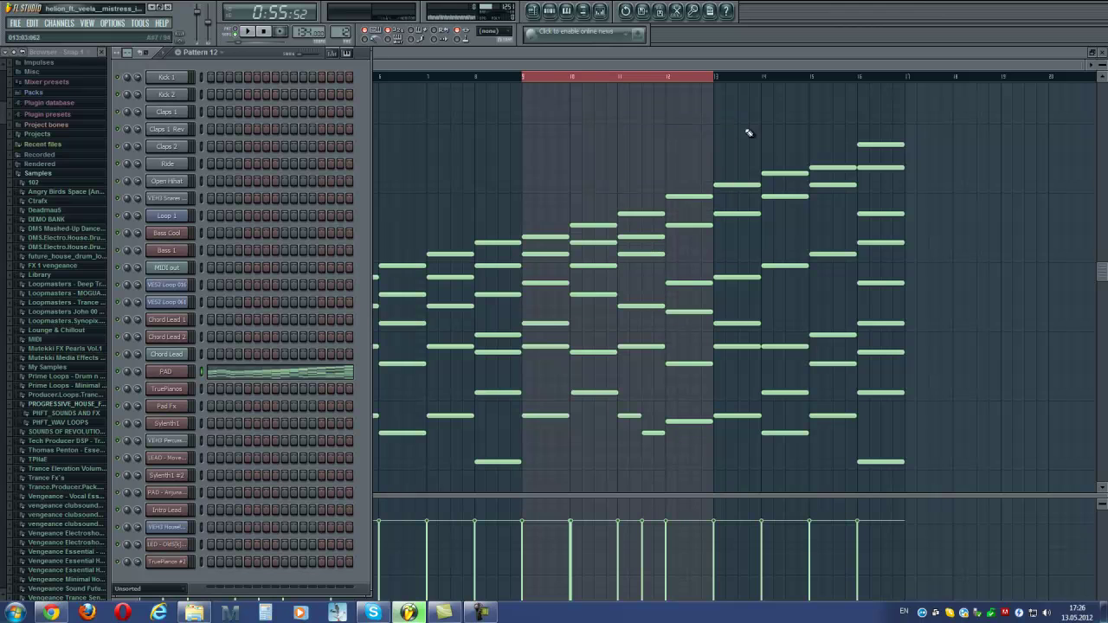
- Look at the PAD channel's Sylenth settings again, and close the synth, the piano roll and the channel settings
{"action": "left_click", "coordinate": [173, 374]}
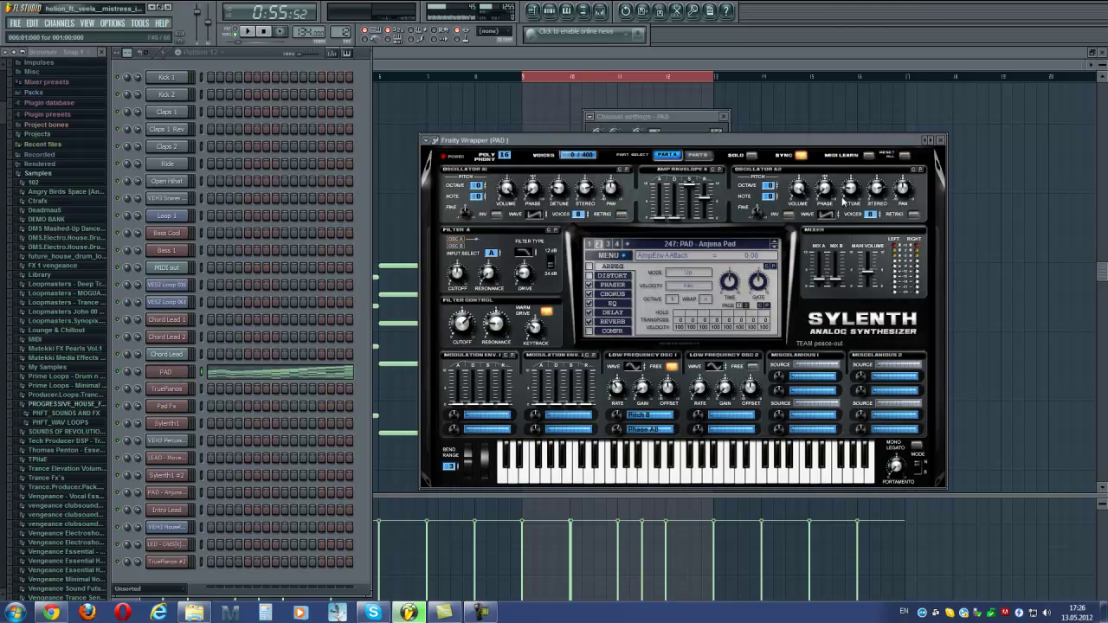
{"action": "left_click", "coordinate": [942, 139]}
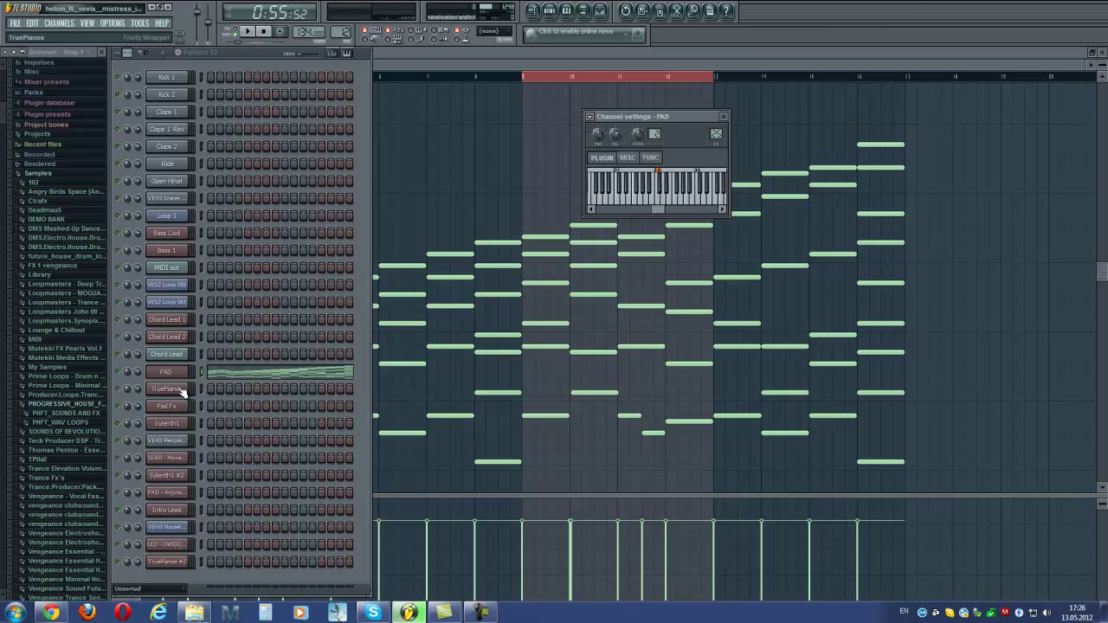
{"action": "left_click", "coordinate": [1102, 54]}
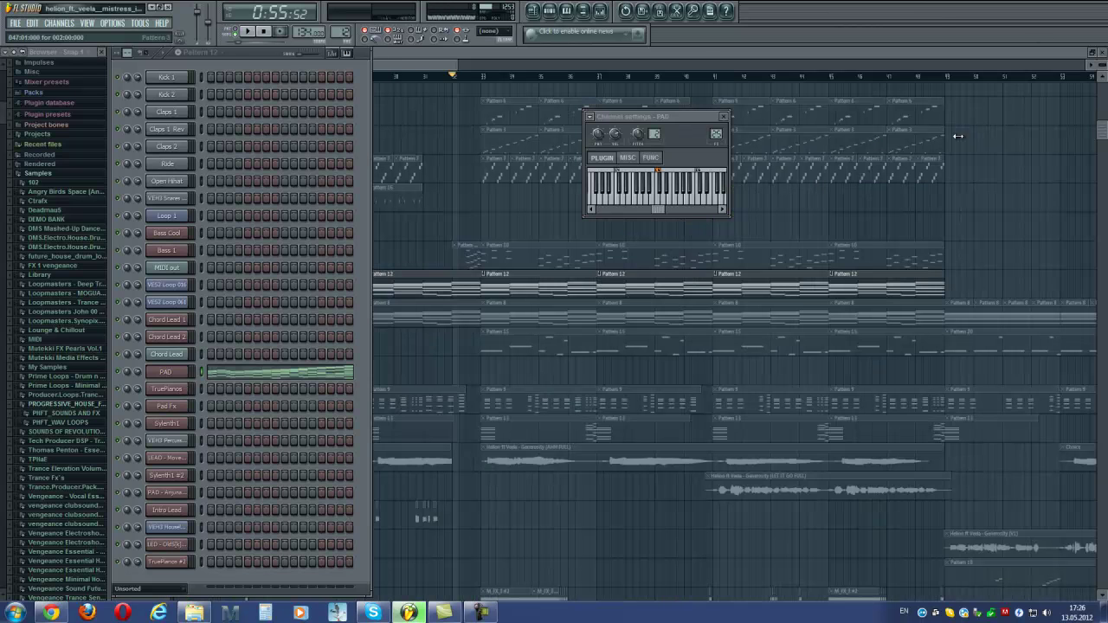
{"action": "left_click", "coordinate": [724, 117]}
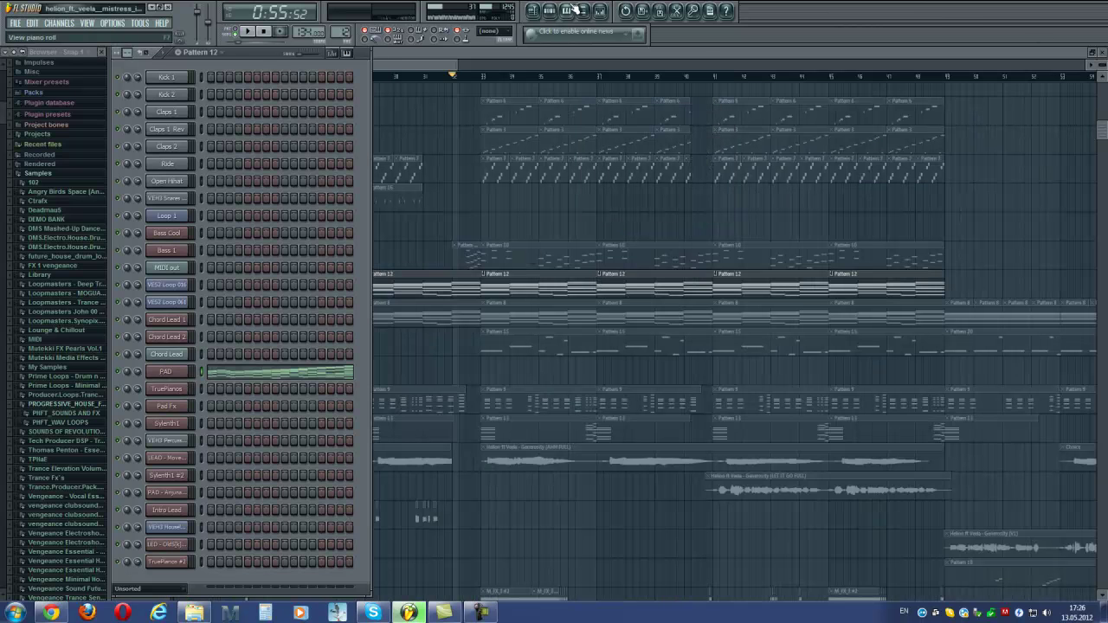
- Review the Fruity Parametric EQ 2 and ArtsAcoustic Reverb on the Pad 1 mixer track, and close both effects
{"action": "left_click", "coordinate": [599, 10]}
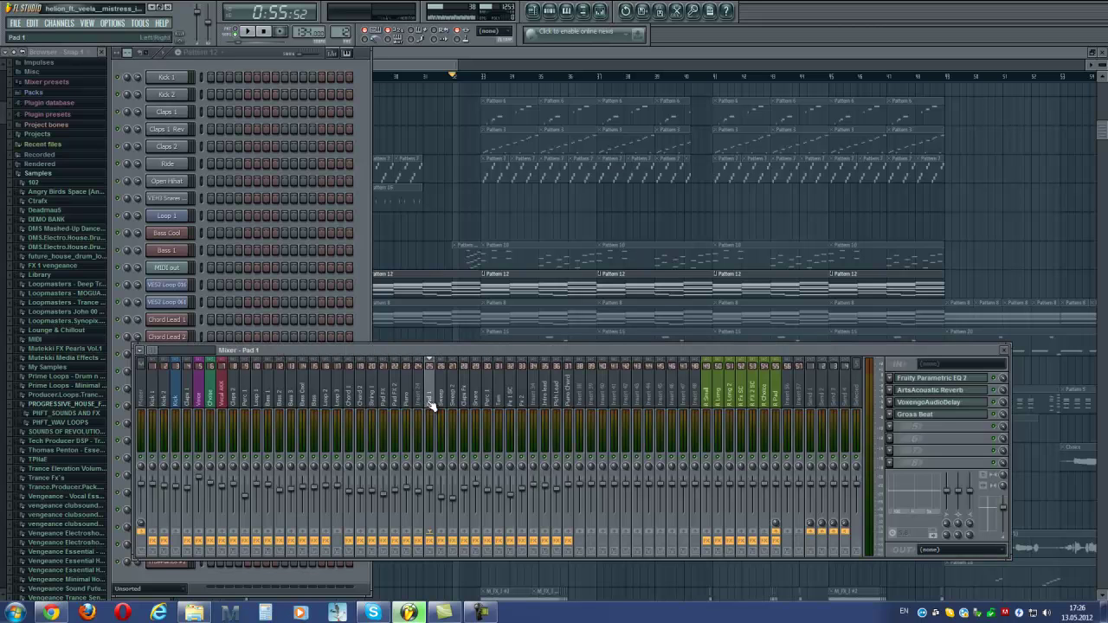
{"action": "left_click", "coordinate": [931, 382]}
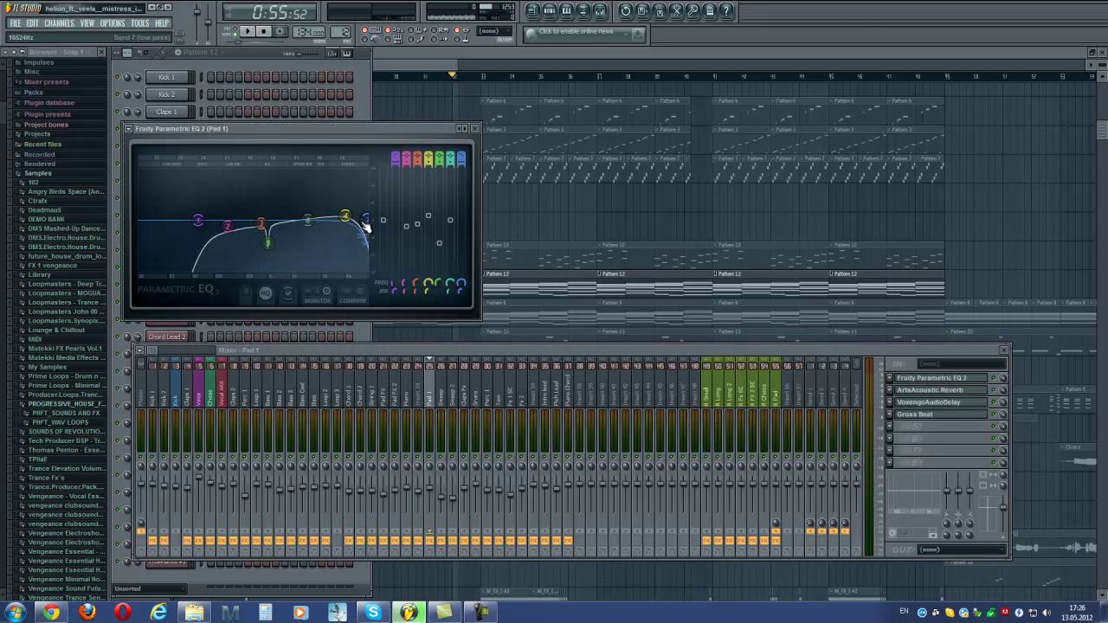
{"action": "left_click_drag", "start_coordinate": [367, 223], "coordinate": [370, 227]}
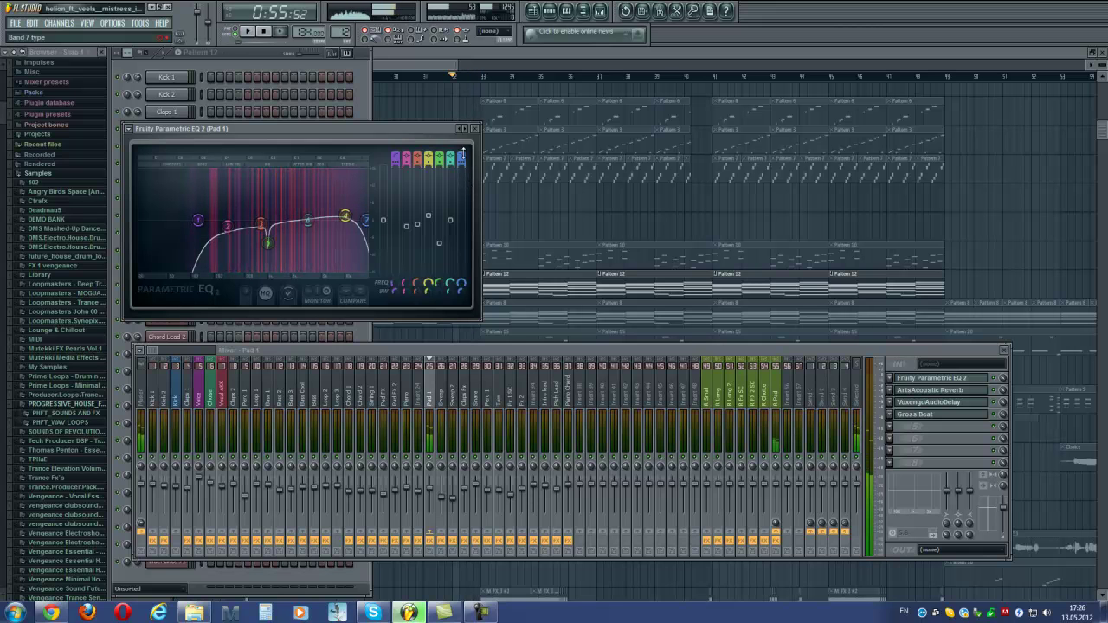
{"action": "left_click", "coordinate": [928, 389]}
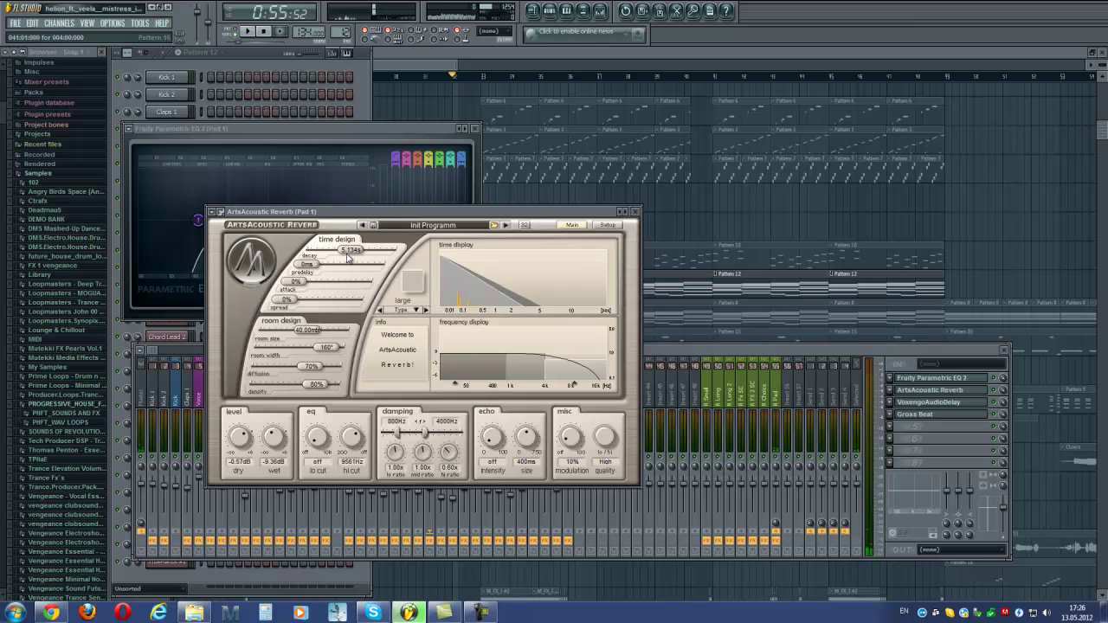
{"action": "left_click", "coordinate": [634, 211]}
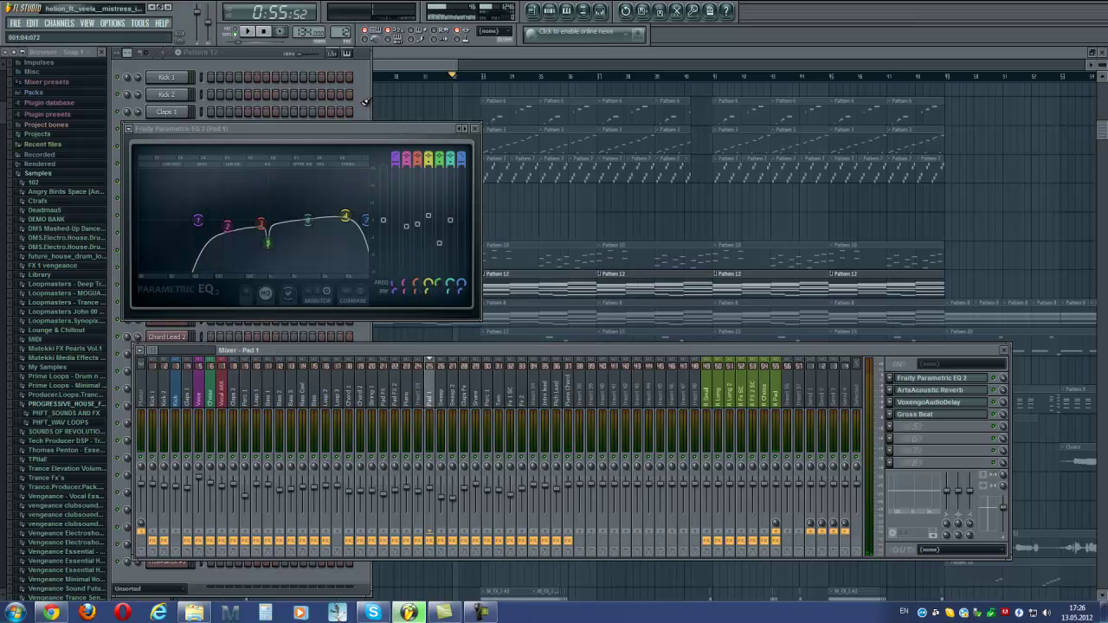
{"action": "left_click", "coordinate": [474, 128]}
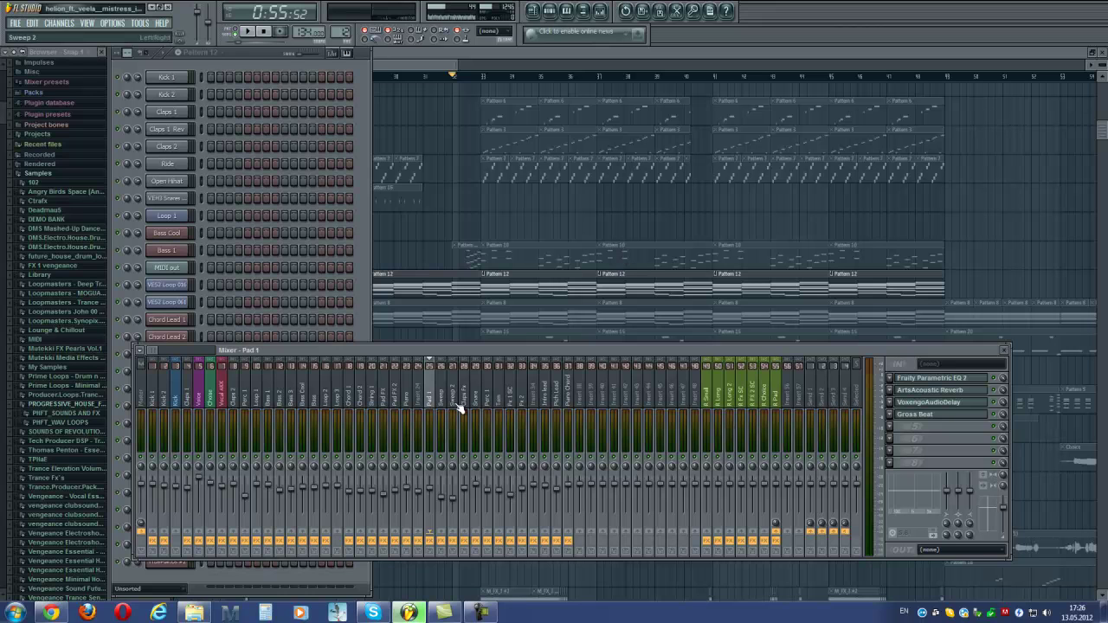
- Review the VoxengoAudioDelay settings on Pad 1, and look through the list of available effects for an empty slot
{"action": "left_click", "coordinate": [932, 402]}
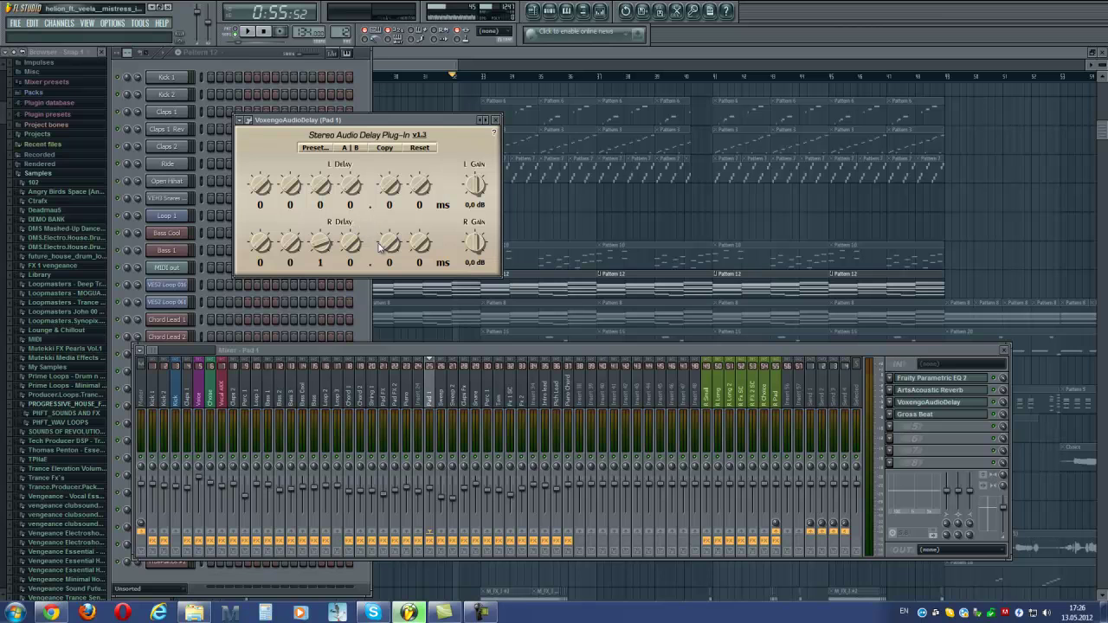
{"action": "left_click", "coordinate": [495, 119]}
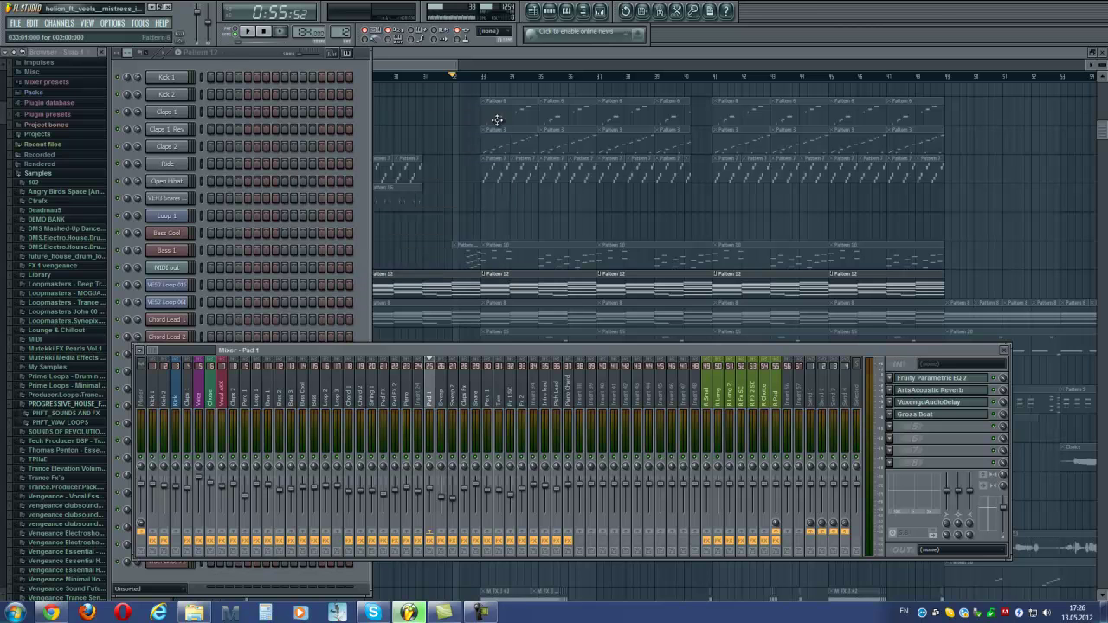
{"action": "left_click", "coordinate": [894, 429]}
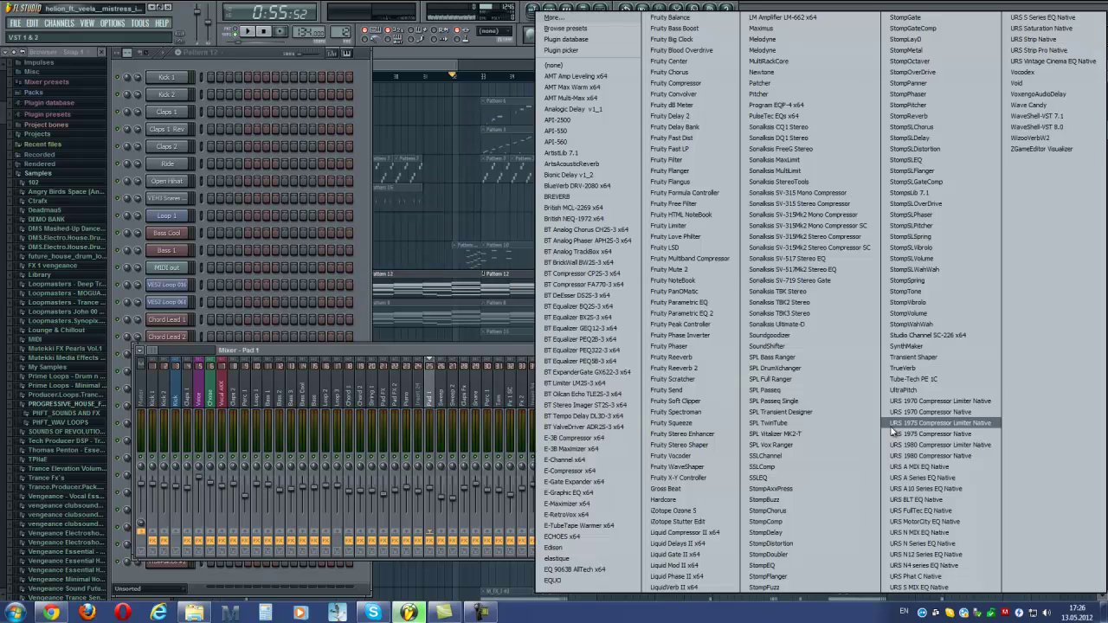
{"action": "left_click", "coordinate": [894, 430]}
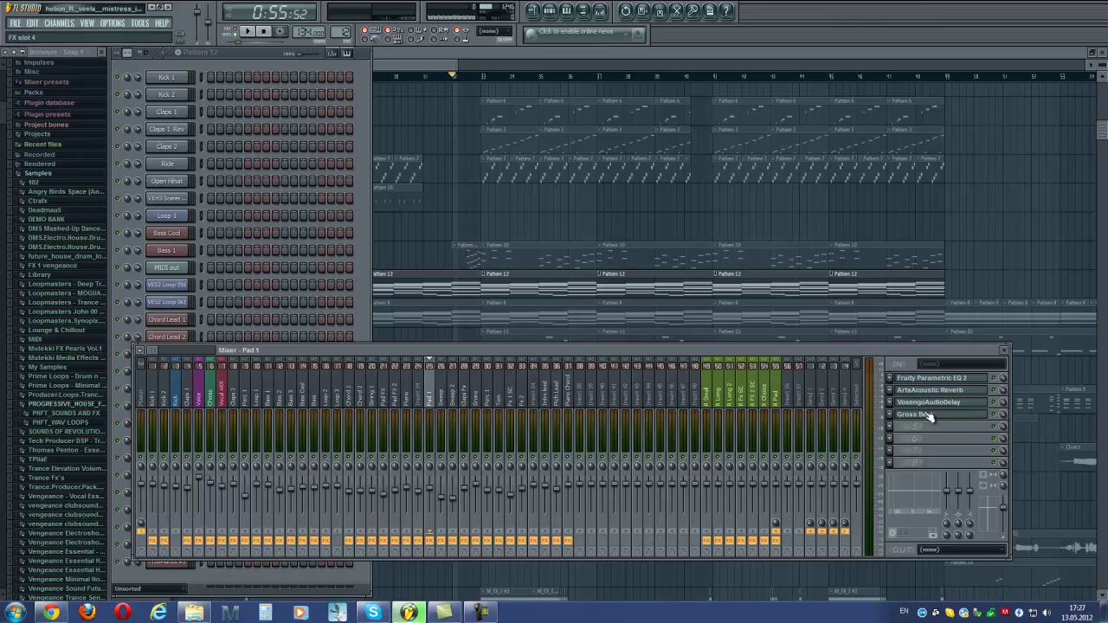
{"action": "left_click", "coordinate": [955, 407]}
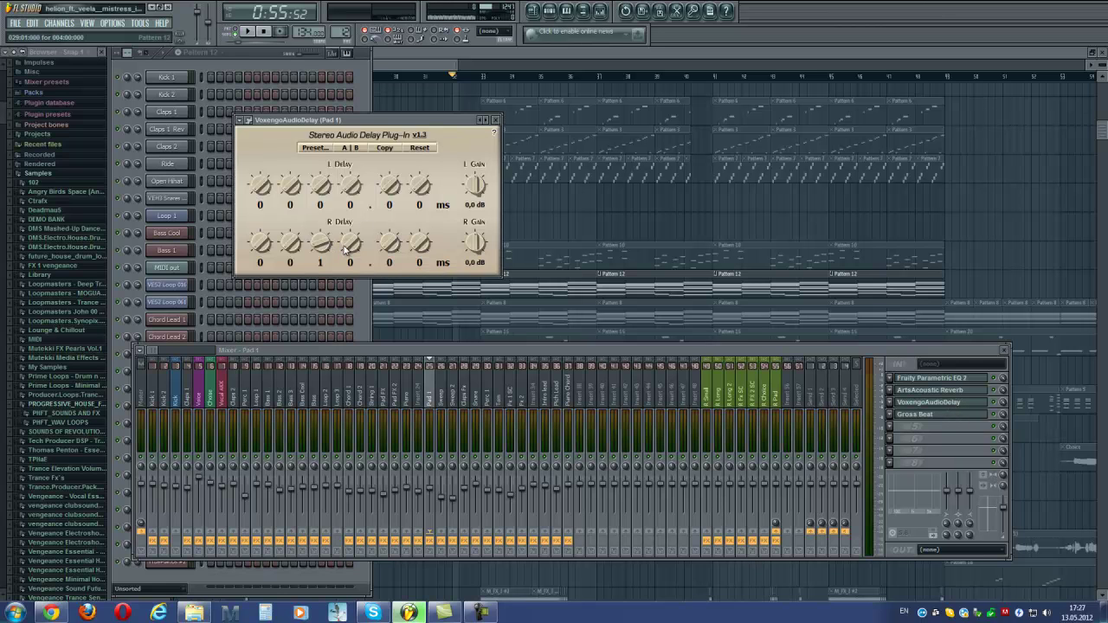
{"action": "left_click", "coordinate": [496, 120]}
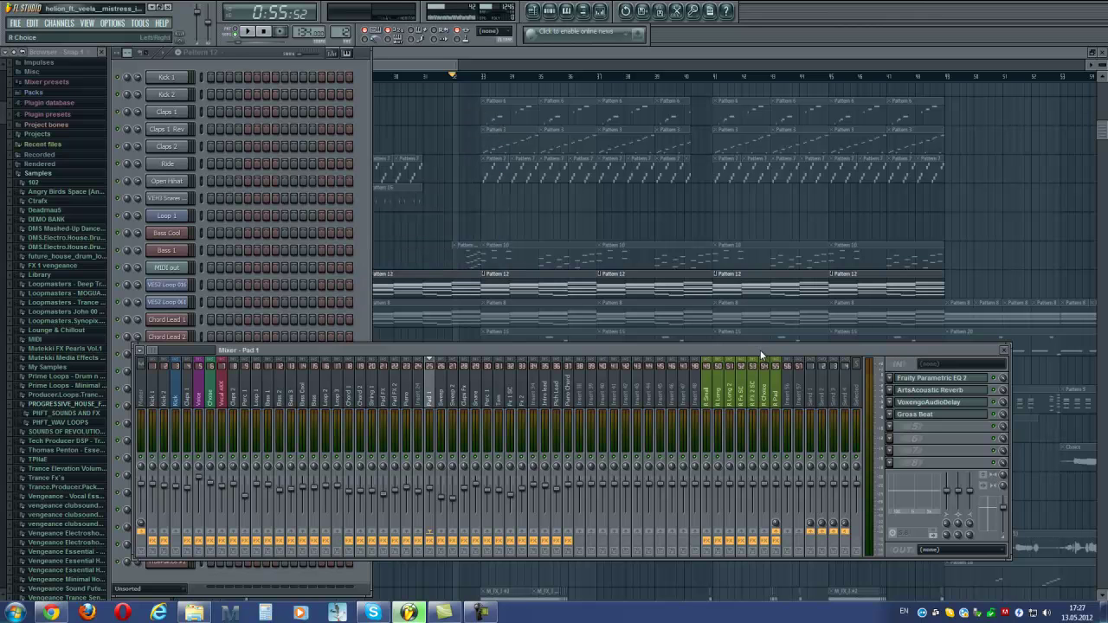
- Move the mixer higher, and check the Gross Beat presets used on the Pad 1 track
{"action": "left_click_drag", "start_coordinate": [760, 351], "coordinate": [794, 259]}
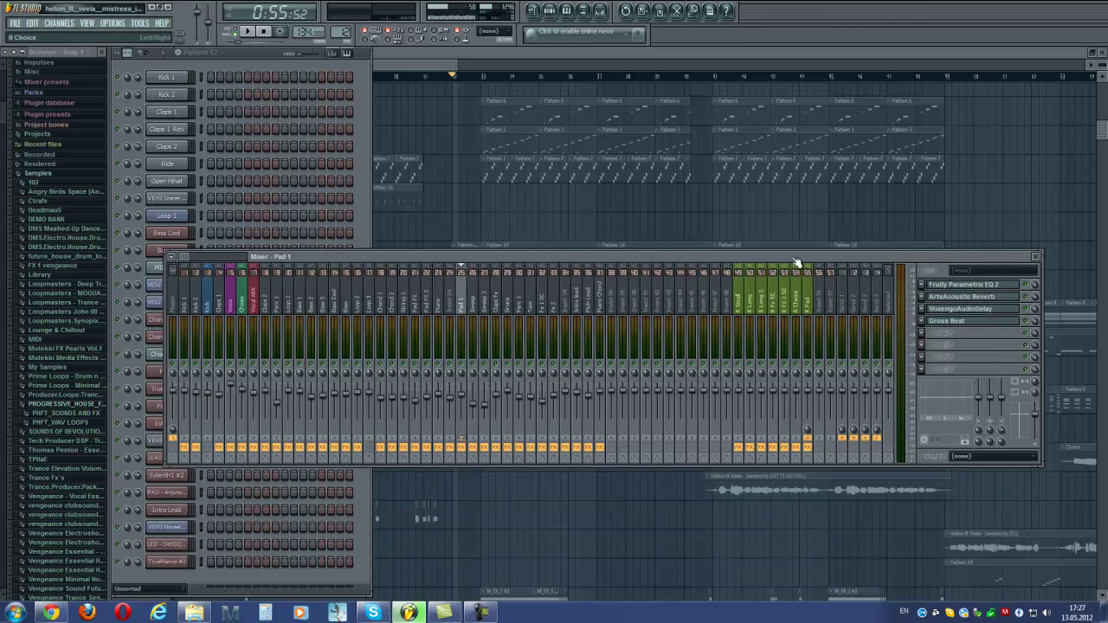
{"action": "left_click", "coordinate": [946, 322]}
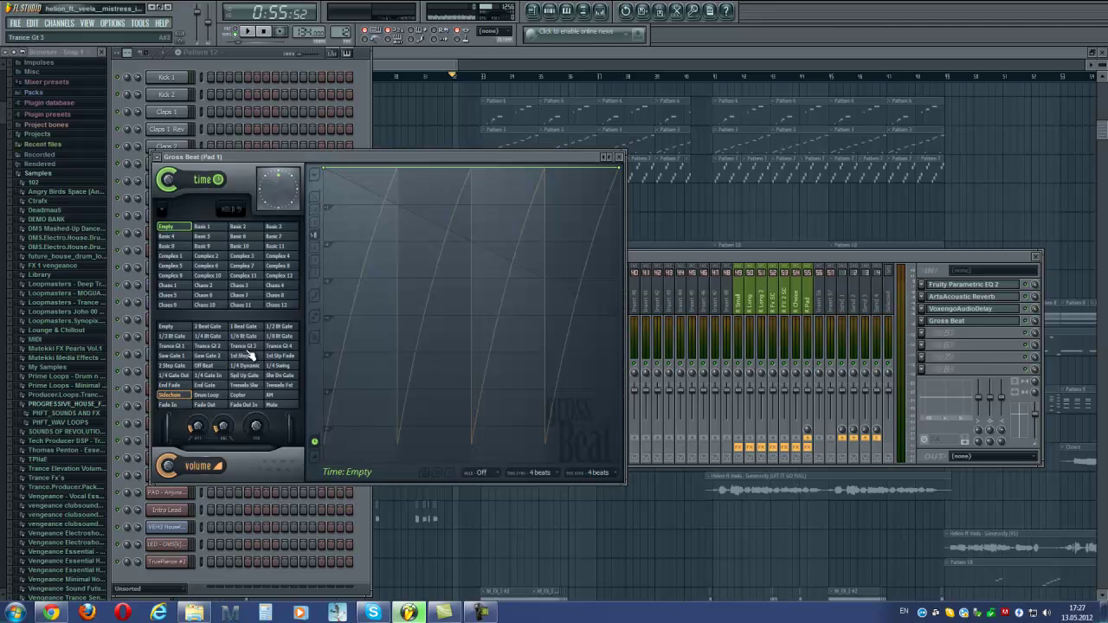
{"action": "left_click", "coordinate": [623, 162]}
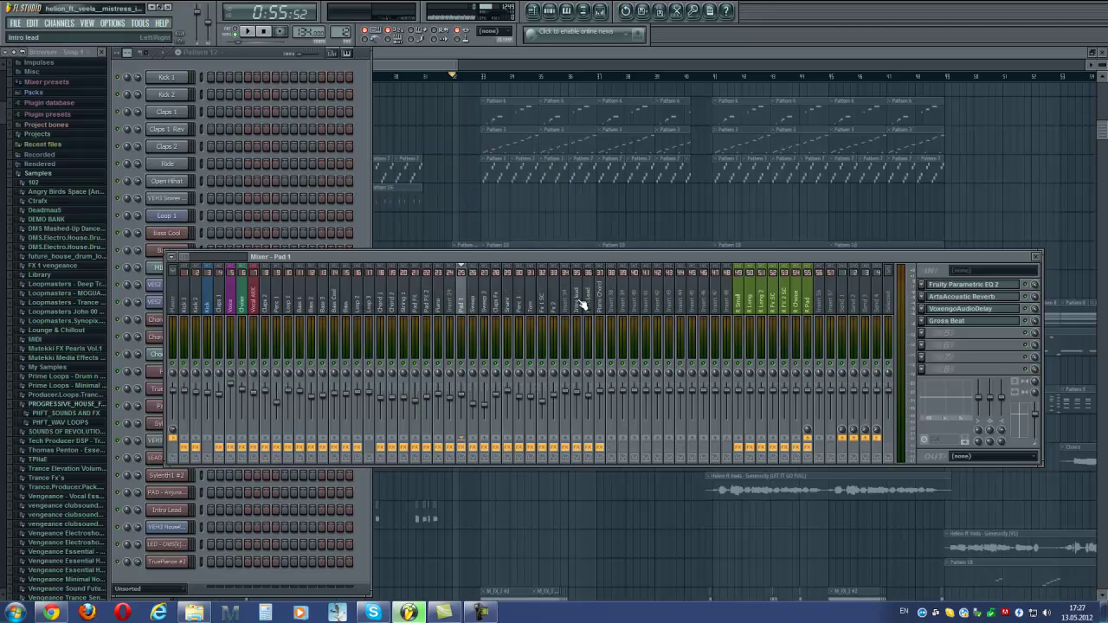
- Review the ArtsAcoustic Reverb on the R Pad mixer track, and close the reverb and the mixer
{"action": "left_click", "coordinate": [809, 303]}
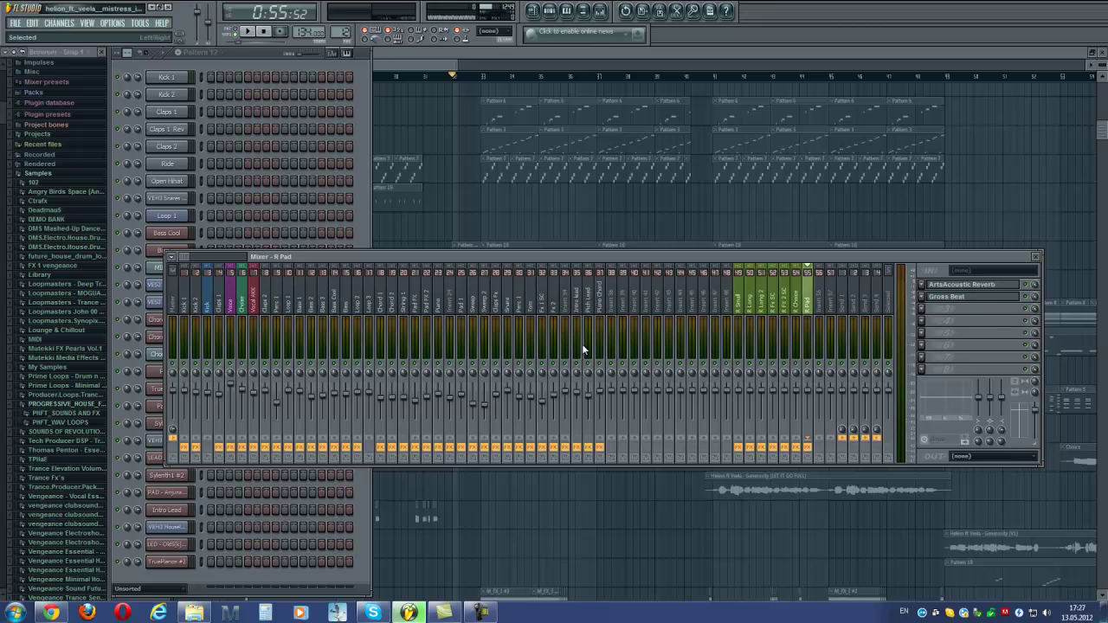
{"action": "left_click", "coordinate": [968, 286]}
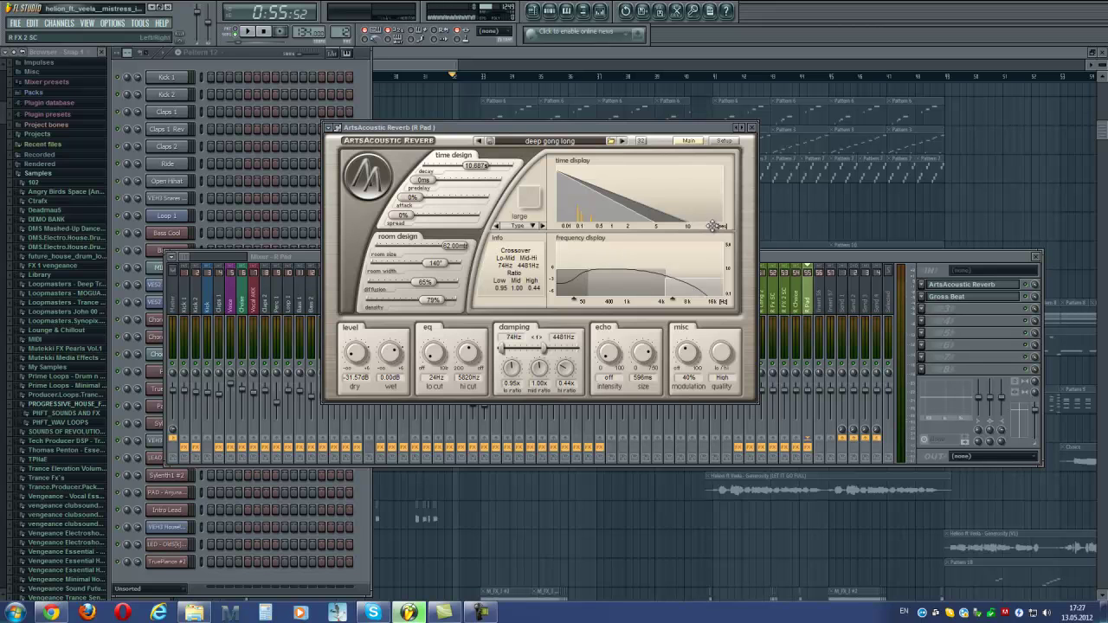
{"action": "left_click", "coordinate": [752, 128]}
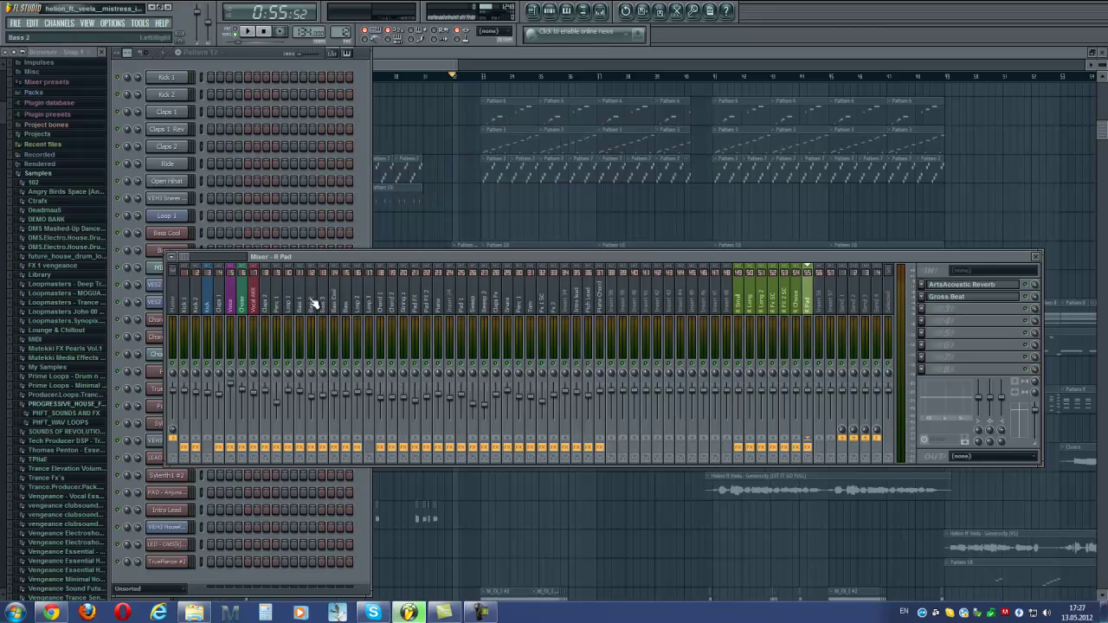
{"action": "left_click", "coordinate": [1036, 257]}
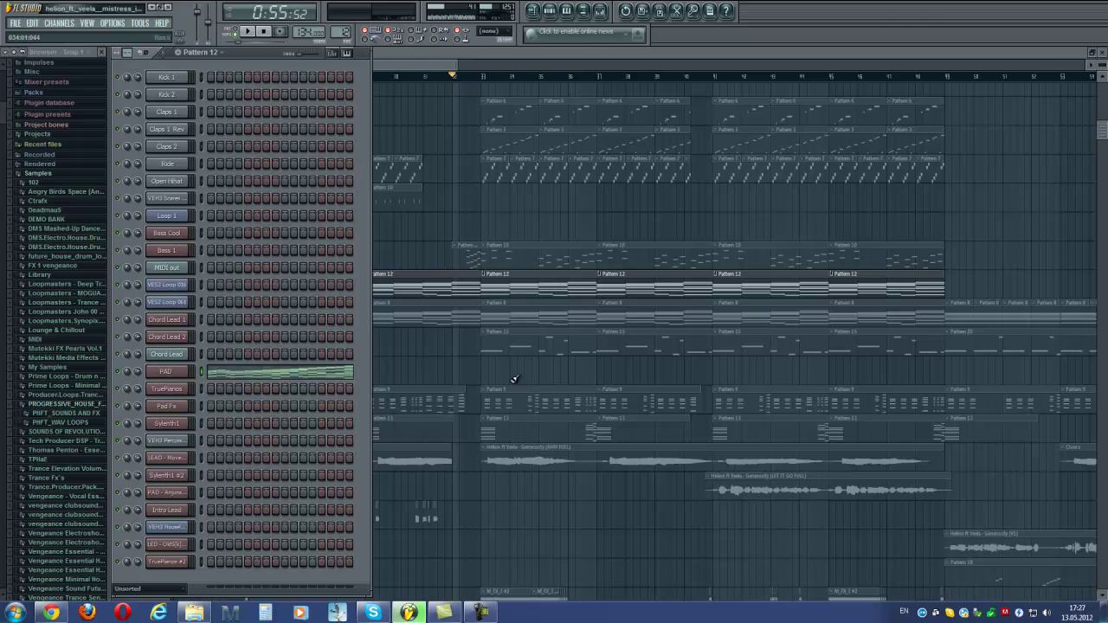
- Listen to playlist Track 12 soloed, including from bar 40, and view its Pattern 8 clips across the arrangement
{"action": "left_click", "coordinate": [534, 289]}
{"action": "scroll", "coordinate": [424, 312], "scroll_direction": "down", "scroll_amount": 4}
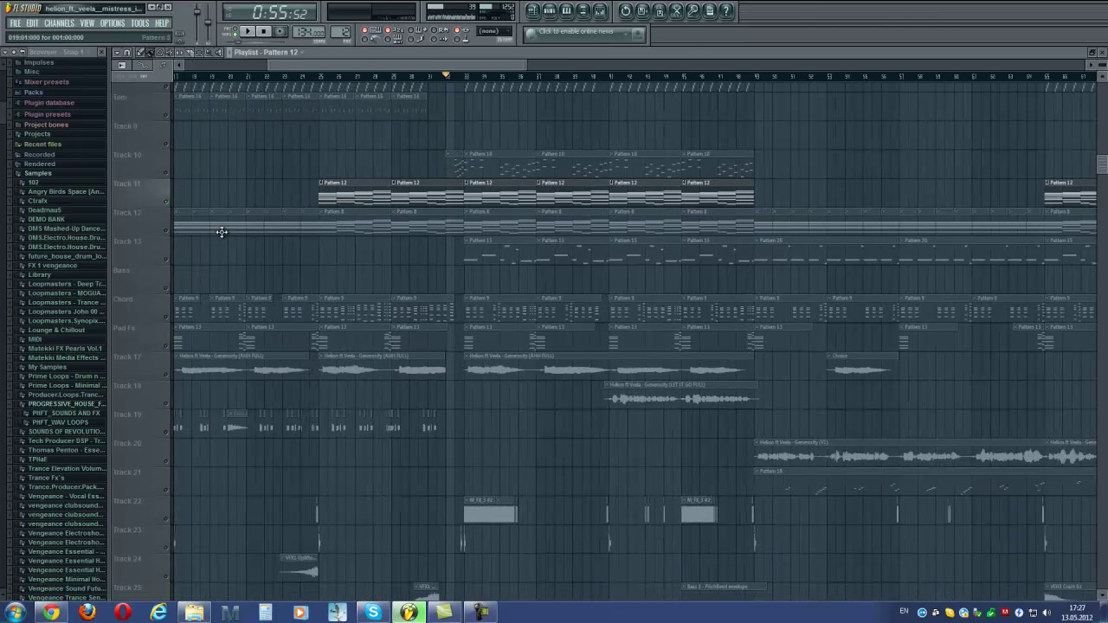
{"action": "left_click", "coordinate": [169, 232]}
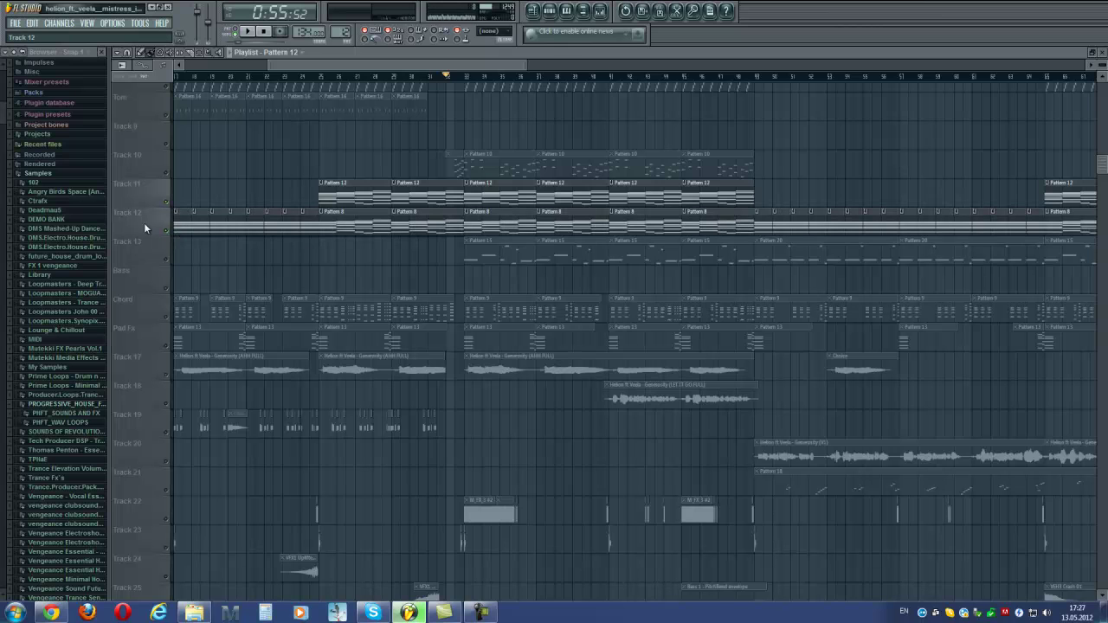
{"action": "left_click", "coordinate": [170, 237]}
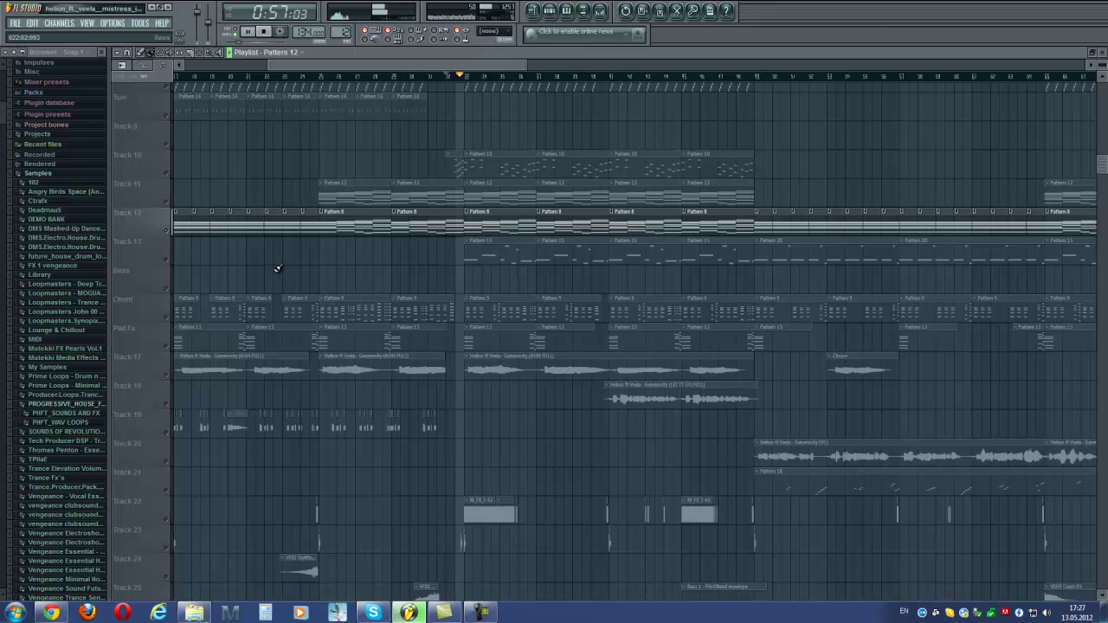
{"action": "left_click", "coordinate": [593, 77]}
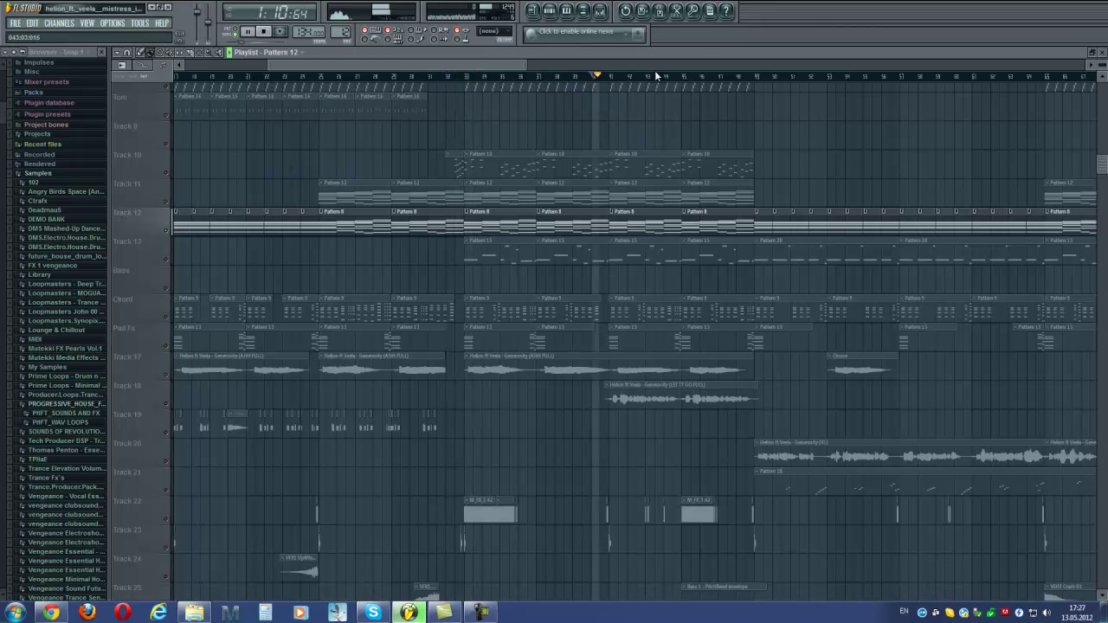
{"action": "scroll", "coordinate": [658, 80], "scroll_direction": "down", "scroll_amount": 3}
{"action": "scroll", "coordinate": [630, 216], "scroll_direction": "down", "scroll_amount": 1}
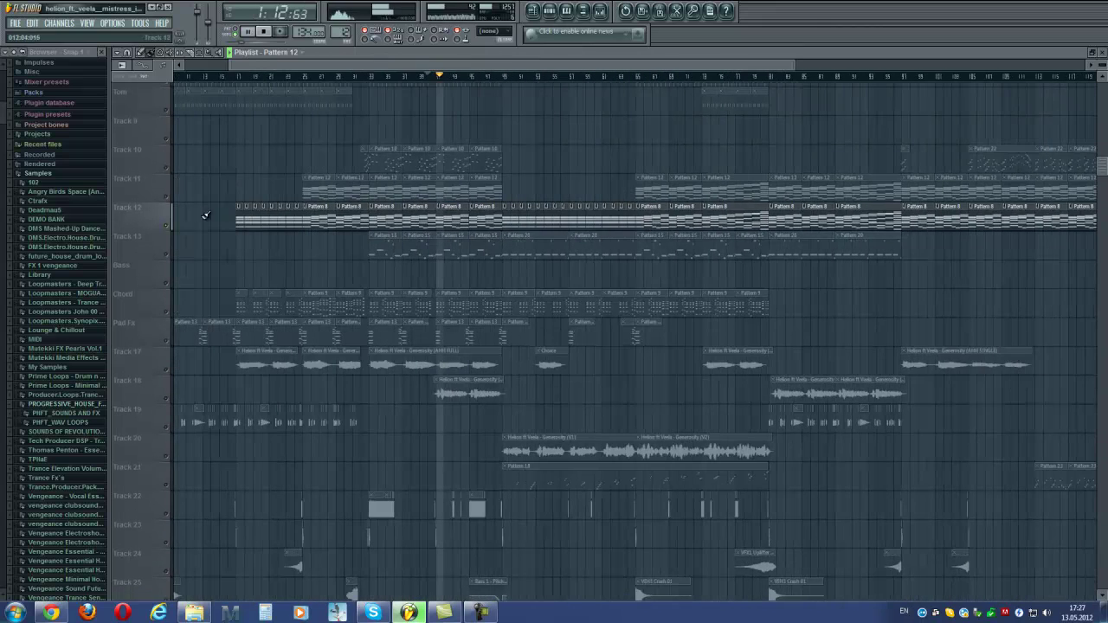
- Review the VoxengoAudioDelay, Sonalksis TBK Stereo and Fruity Parametric EQ 2 settings on the String 1 mixer track
{"action": "key", "text": "F9"}
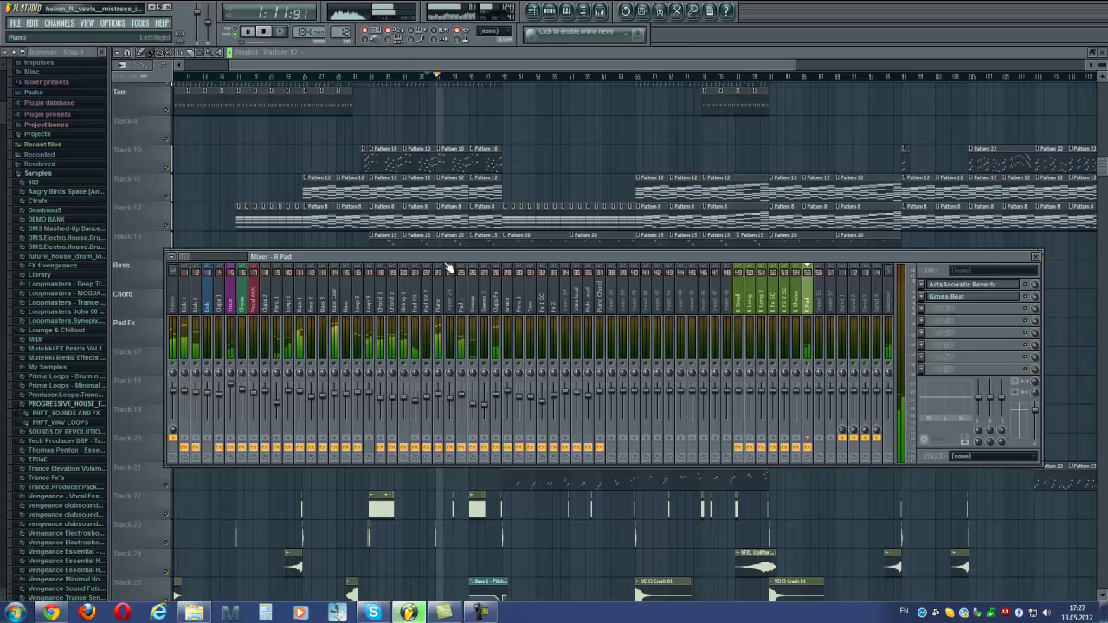
{"action": "left_click", "coordinate": [412, 314]}
{"action": "left_click", "coordinate": [994, 286]}
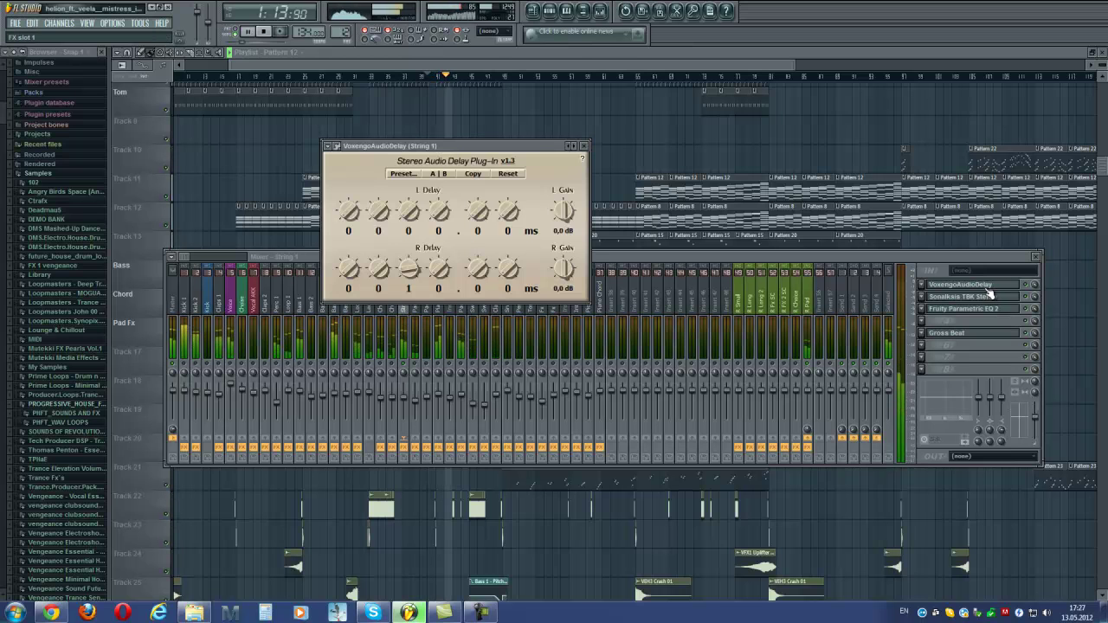
{"action": "left_click", "coordinate": [993, 299]}
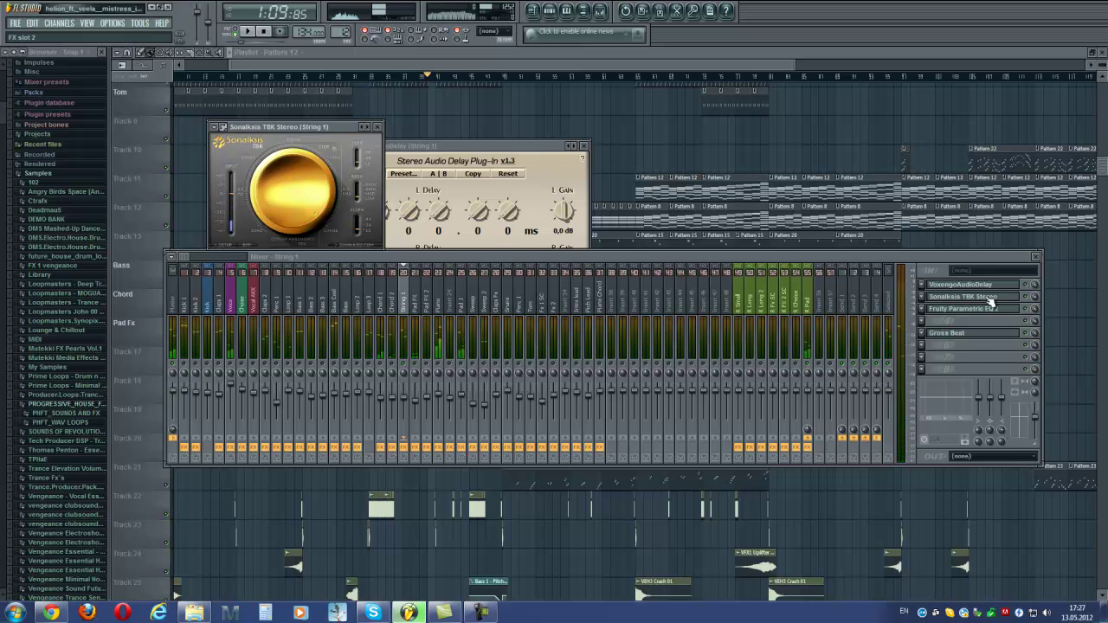
{"action": "left_click", "coordinate": [976, 310]}
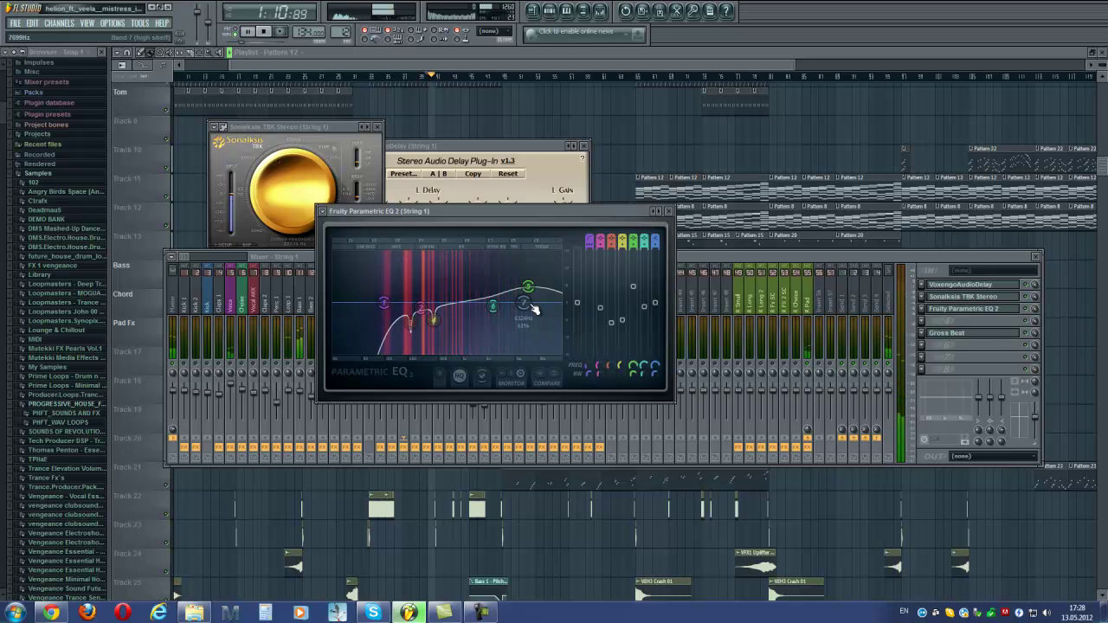
{"action": "key", "text": "space"}
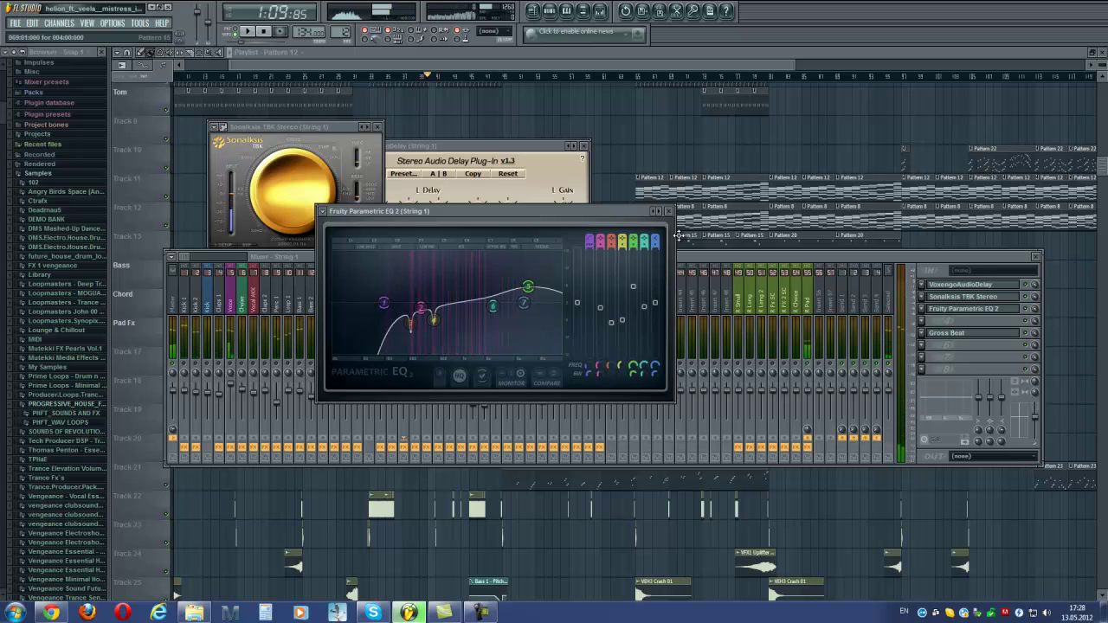
{"action": "left_click", "coordinate": [667, 211]}
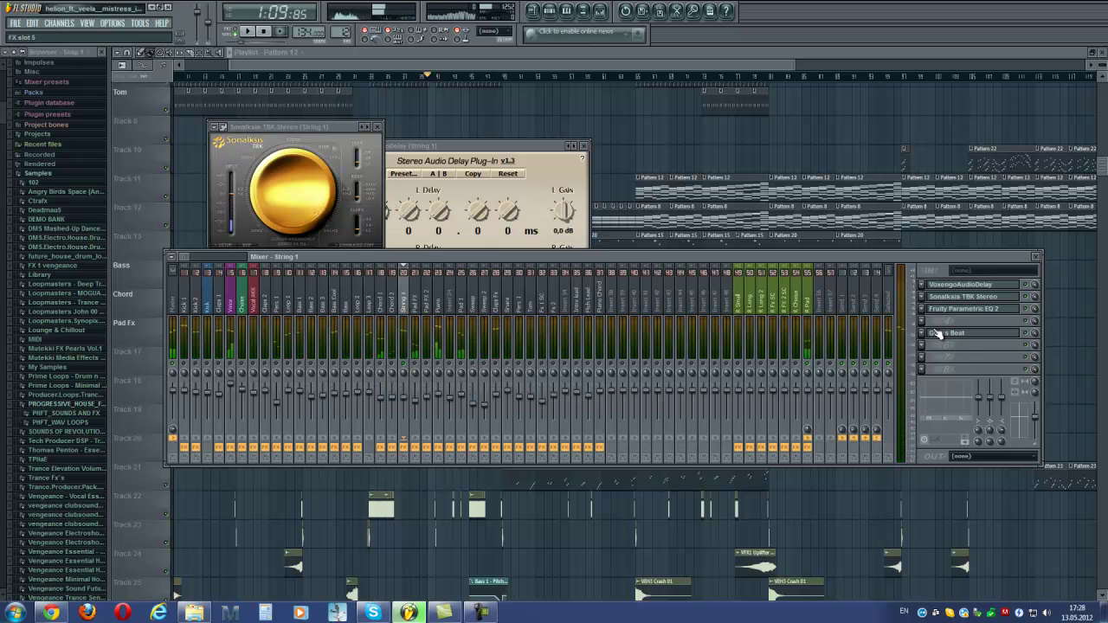
- Check the Gross Beat presets used on String 1, and close its effect windows and the mixer
{"action": "left_click", "coordinate": [946, 333]}
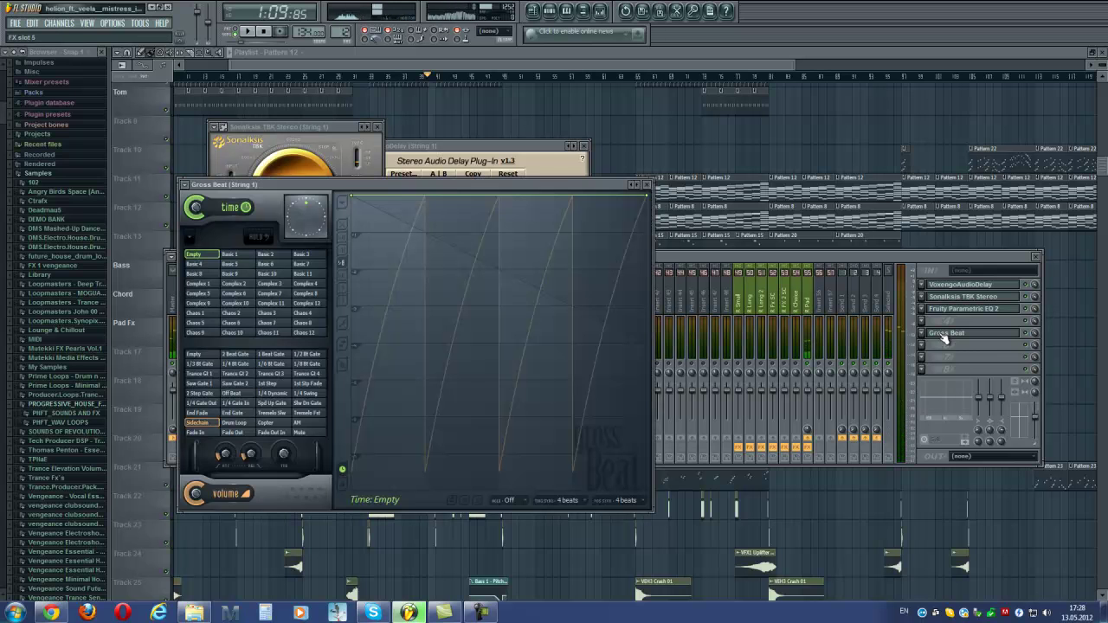
{"action": "left_click", "coordinate": [649, 186]}
{"action": "left_click", "coordinate": [377, 127]}
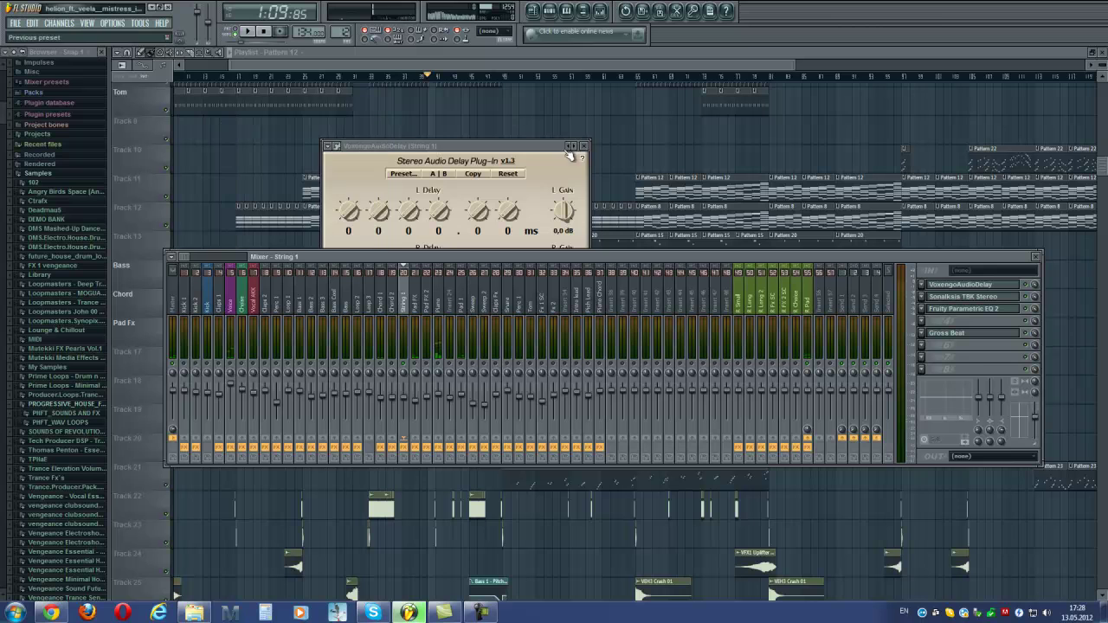
{"action": "left_click", "coordinate": [583, 145]}
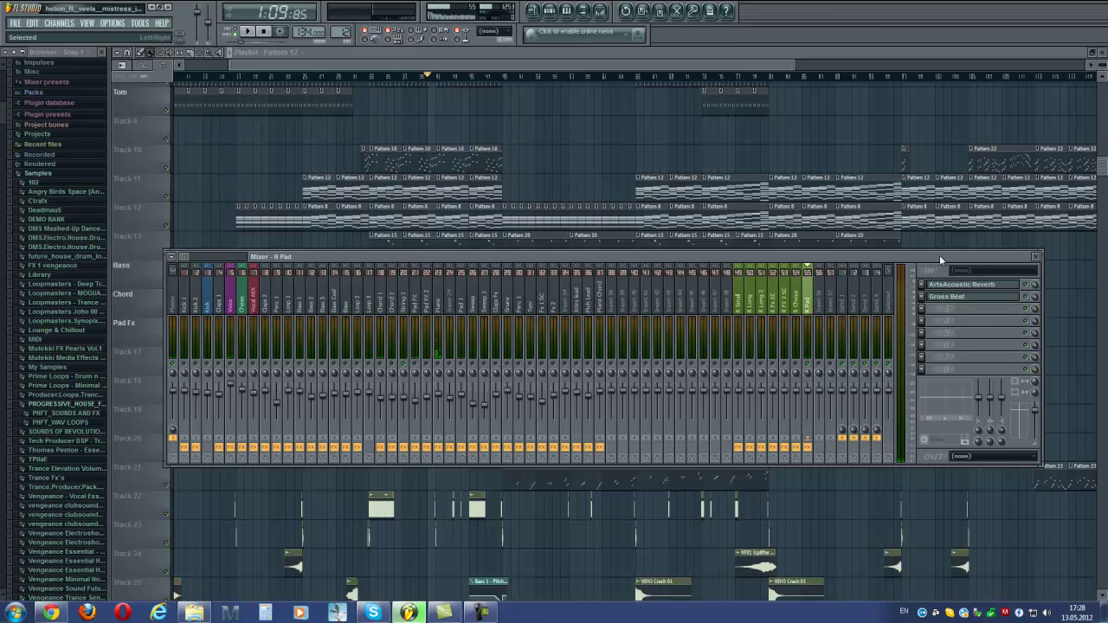
{"action": "left_click", "coordinate": [1037, 258]}
- Listen to the song from the start of Track 13's clips, and mute playlist Track 12
{"action": "scroll", "coordinate": [378, 83], "scroll_direction": "down", "scroll_amount": 4}
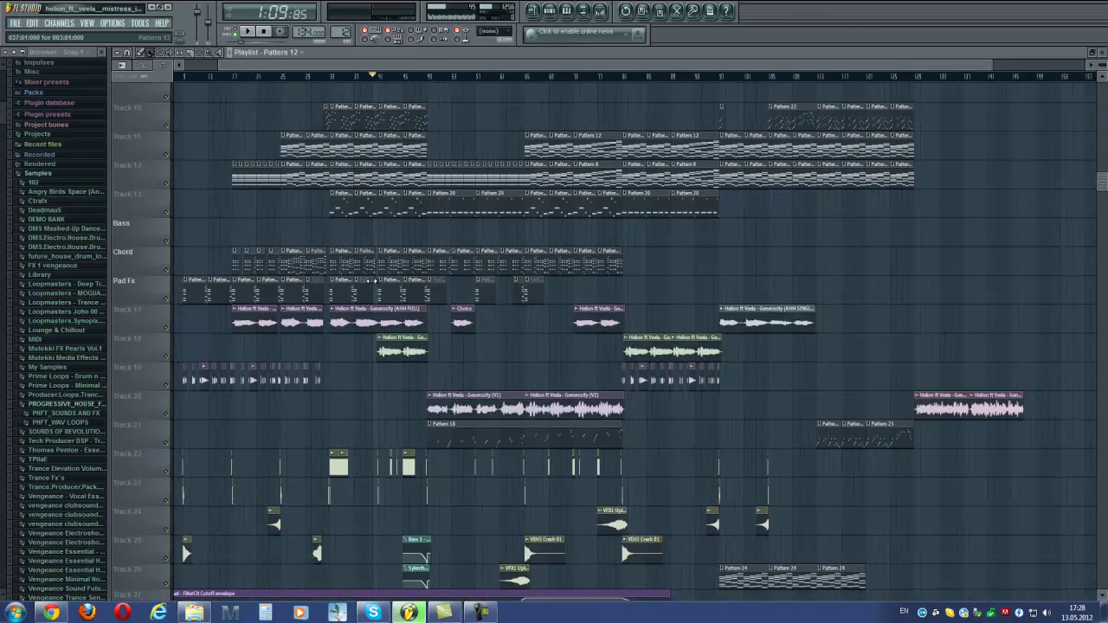
{"action": "left_click", "coordinate": [378, 83]}
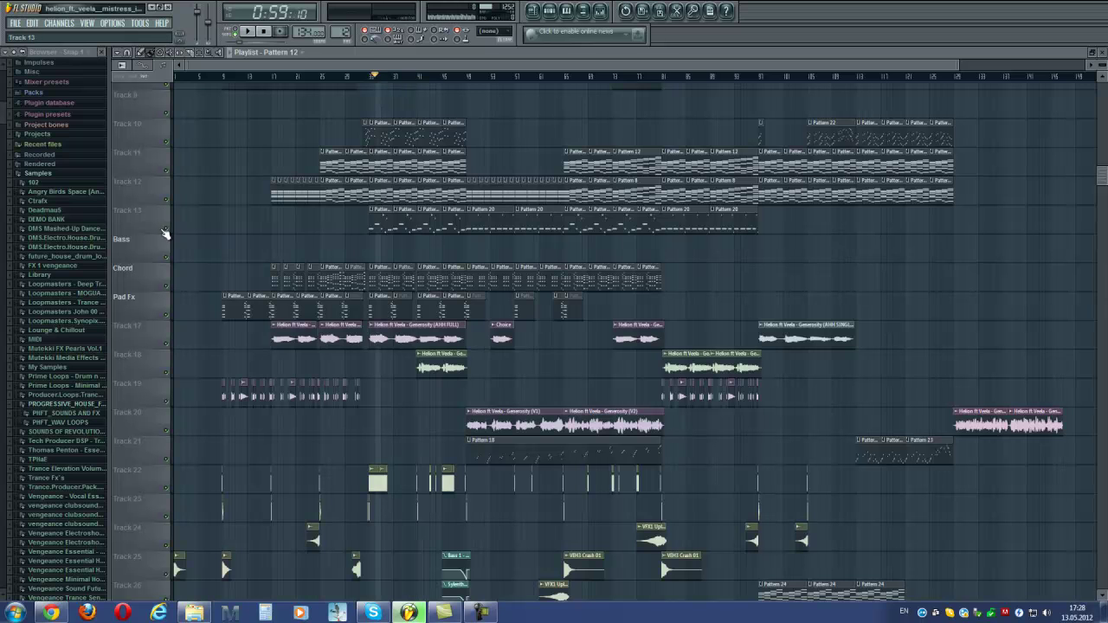
{"action": "key", "text": "space"}
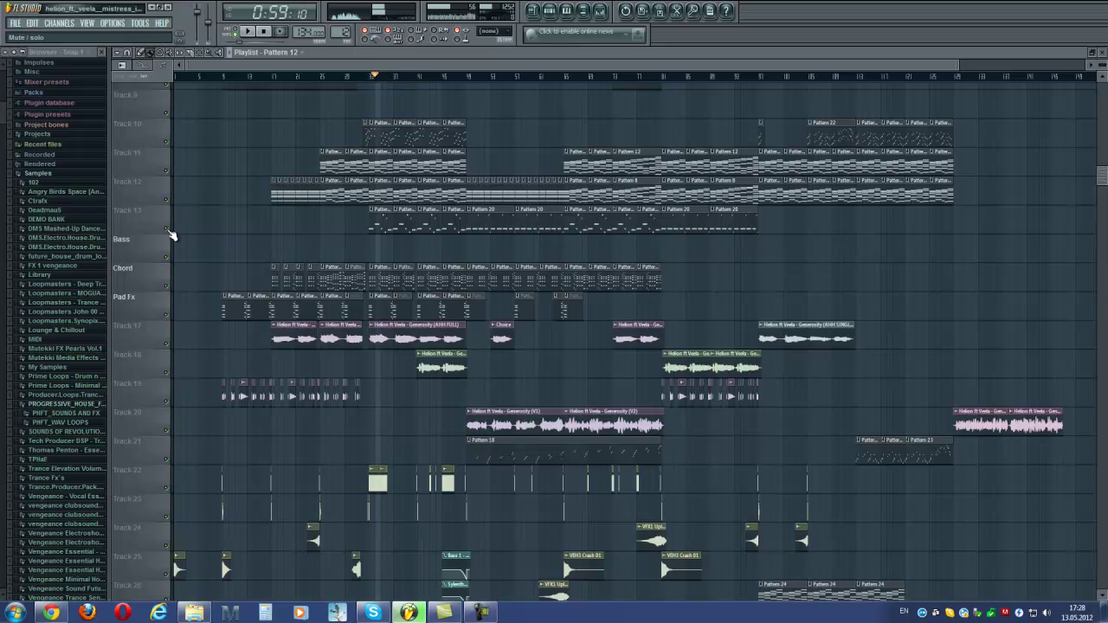
{"action": "left_click", "coordinate": [600, 10]}
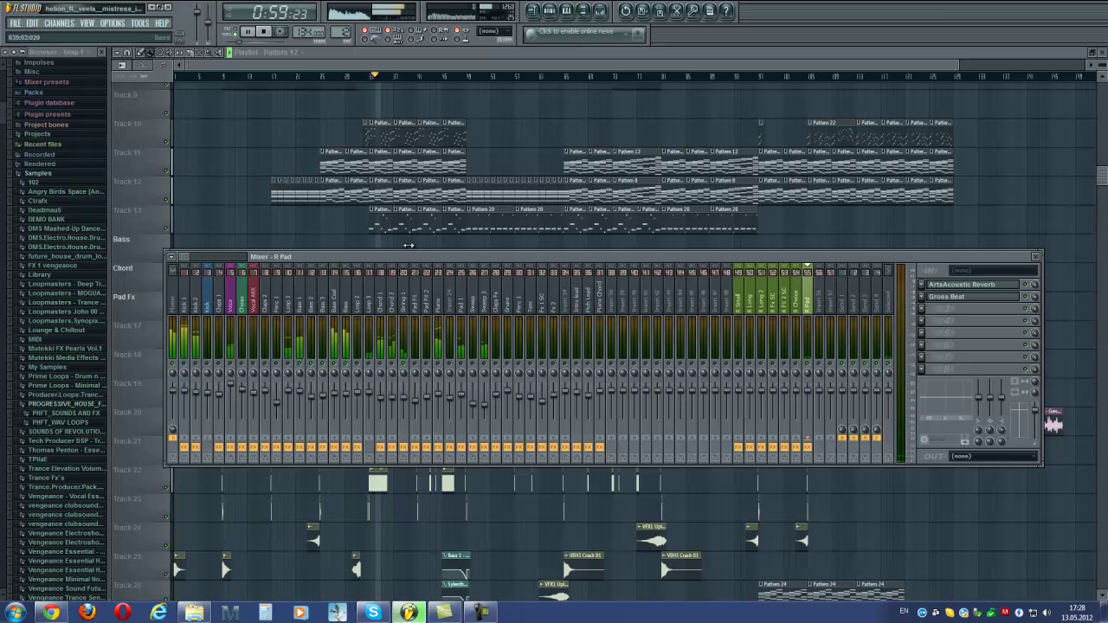
{"action": "key", "text": "F9"}
{"action": "left_click", "coordinate": [169, 202]}
{"action": "key", "text": "space"}
{"action": "scroll", "coordinate": [379, 225], "scroll_direction": "up", "scroll_amount": 3}
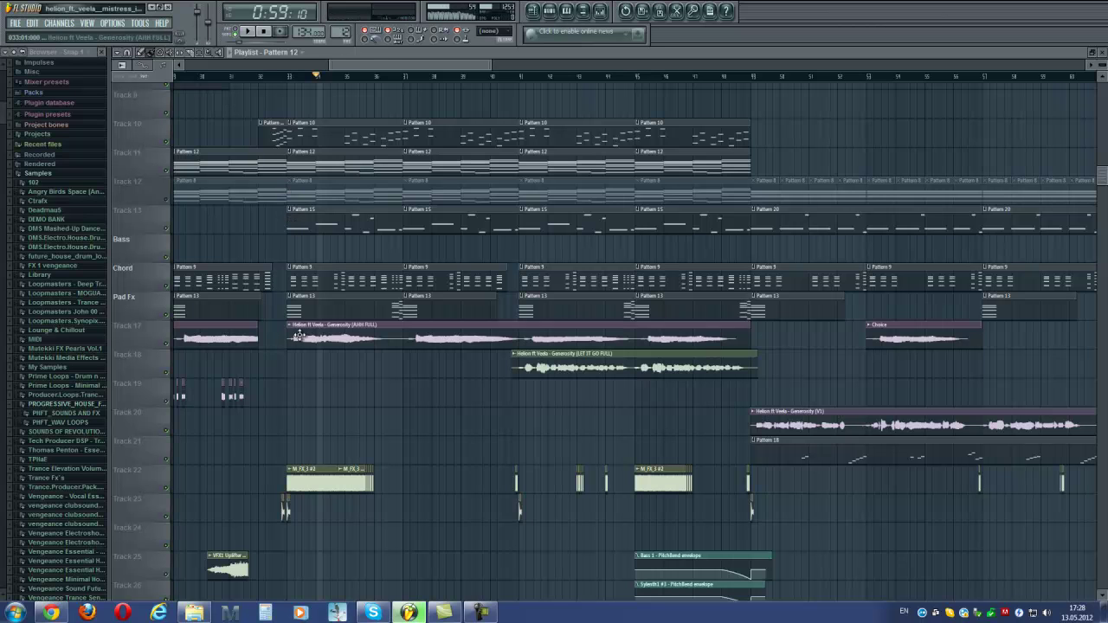
- View the notes of Pattern 15 on Track 13, and compare the Sylenth presets of the Bass Cool and Bass 1 channels
{"action": "double_click", "coordinate": [337, 230]}
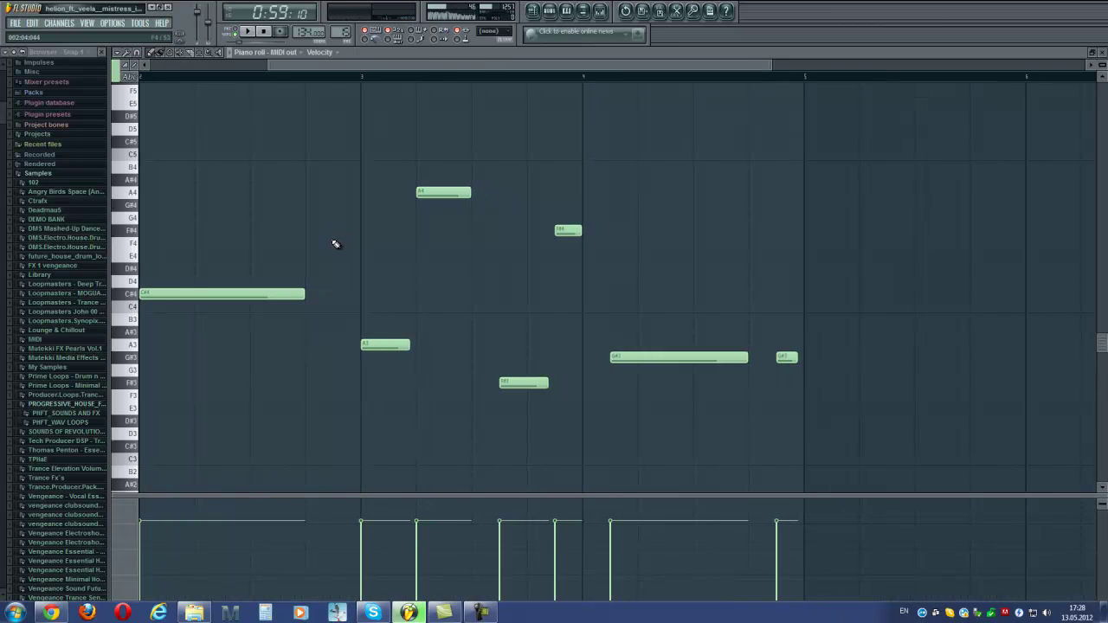
{"action": "key", "text": "F6"}
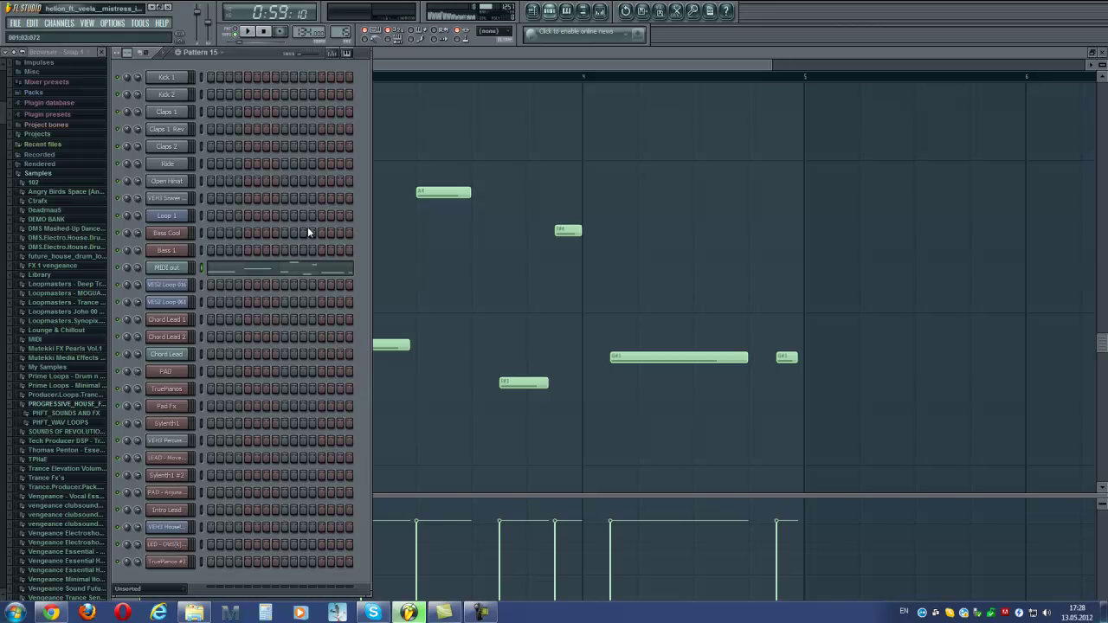
{"action": "left_click", "coordinate": [173, 234]}
{"action": "left_click_drag", "start_coordinate": [818, 88], "coordinate": [839, 85]}
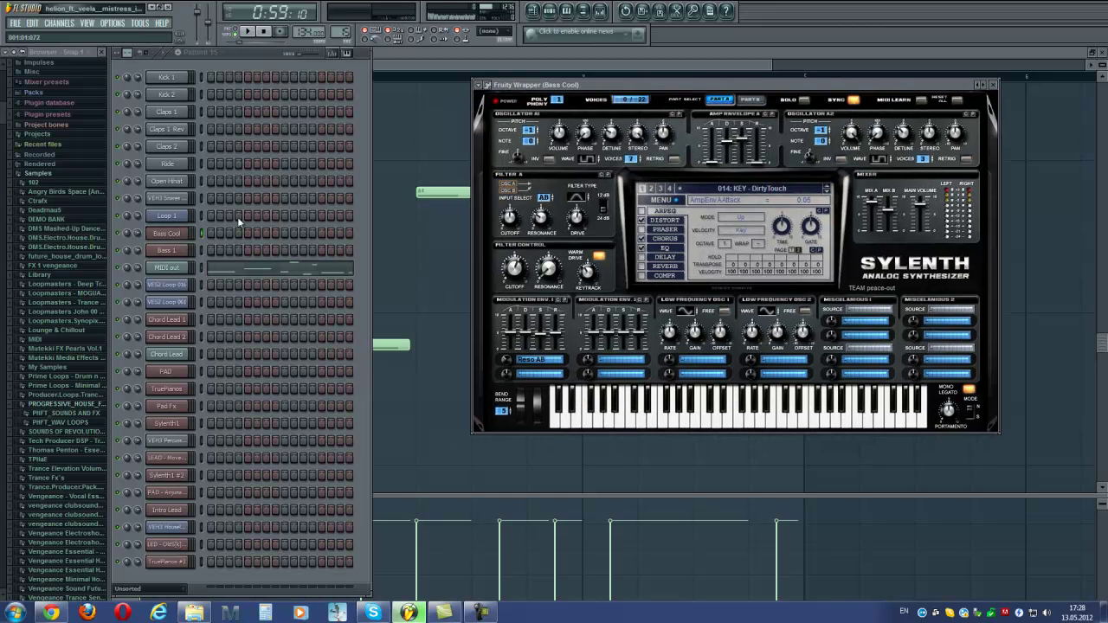
{"action": "left_click", "coordinate": [177, 250]}
{"action": "left_click_drag", "start_coordinate": [652, 118], "coordinate": [551, 82]}
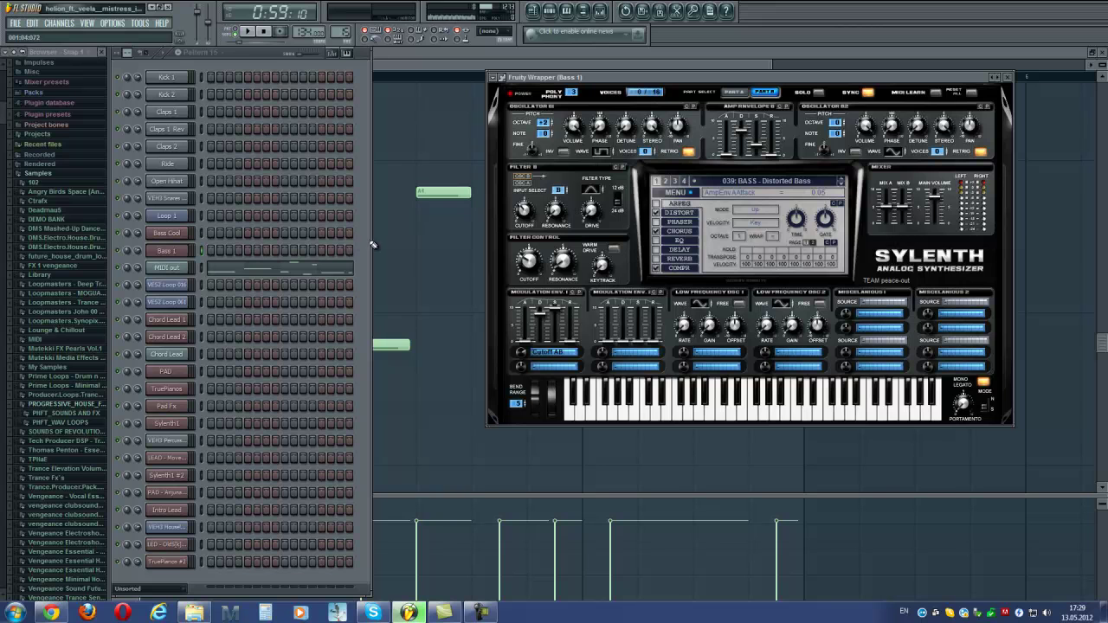
{"action": "left_click", "coordinate": [158, 236]}
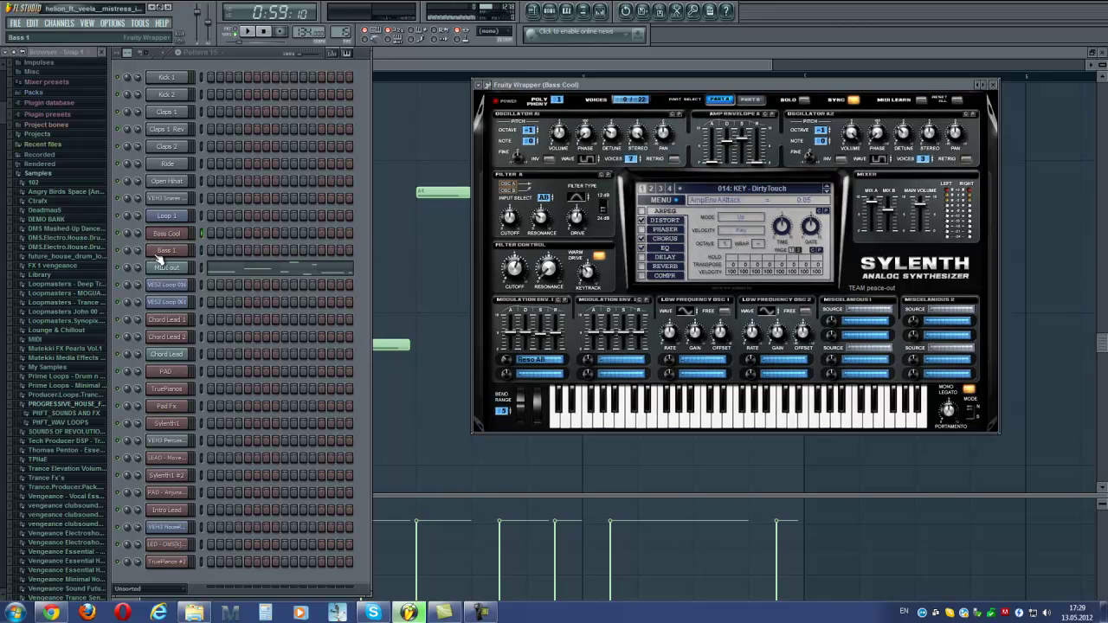
- Review both L3-LL Ultra Stereo limiters and the RCompressor Stereo on the Bass 1 mixer track, arranging their windows apart
{"action": "left_click", "coordinate": [600, 12]}
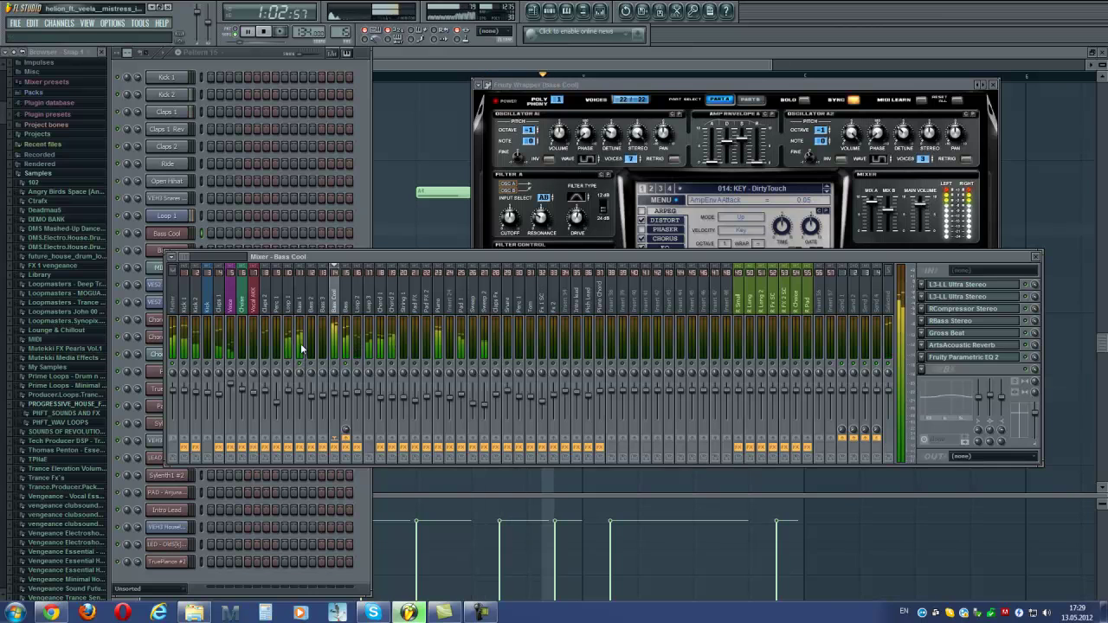
{"action": "left_click", "coordinate": [304, 314]}
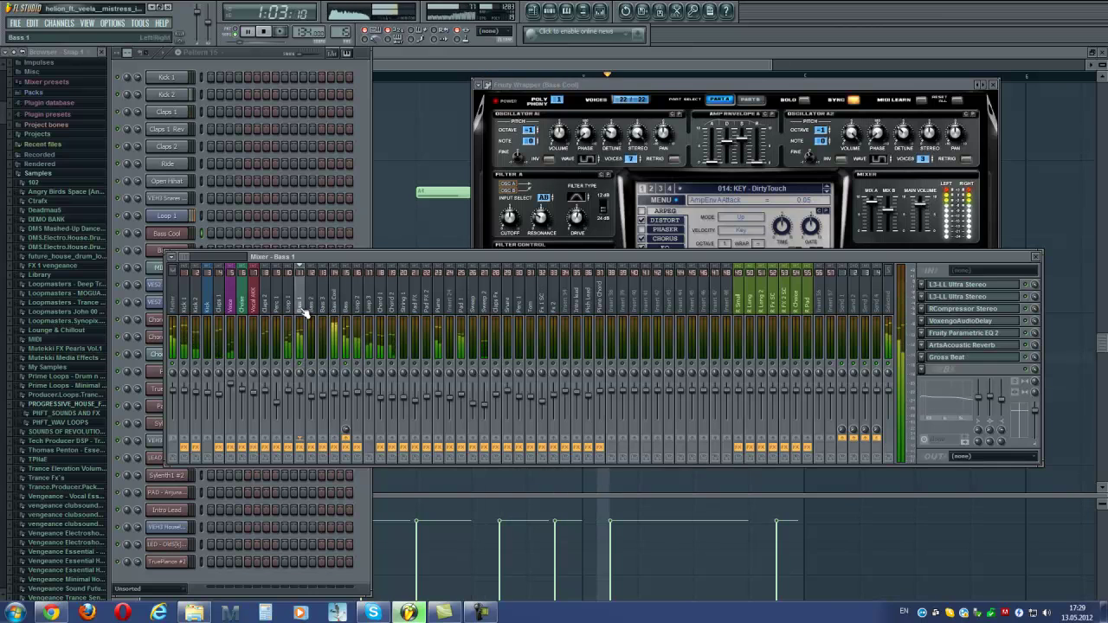
{"action": "left_click", "coordinate": [953, 285]}
{"action": "left_click", "coordinate": [954, 297]}
{"action": "left_click_drag", "start_coordinate": [331, 187], "coordinate": [557, 137]}
{"action": "left_click", "coordinate": [961, 309]}
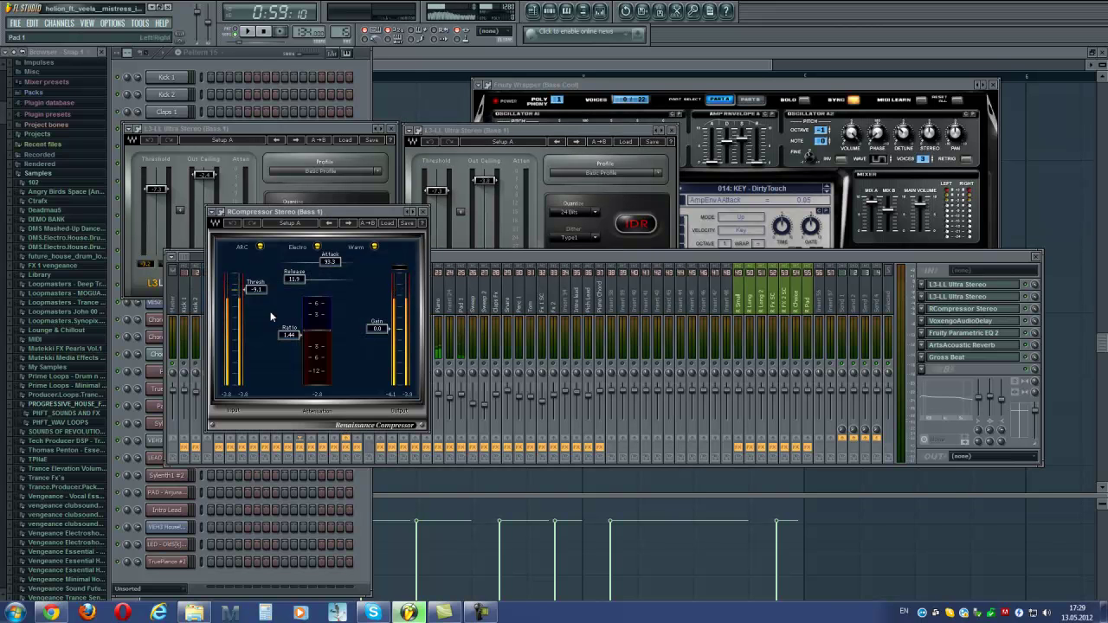
{"action": "left_click_drag", "start_coordinate": [275, 213], "coordinate": [198, 315]}
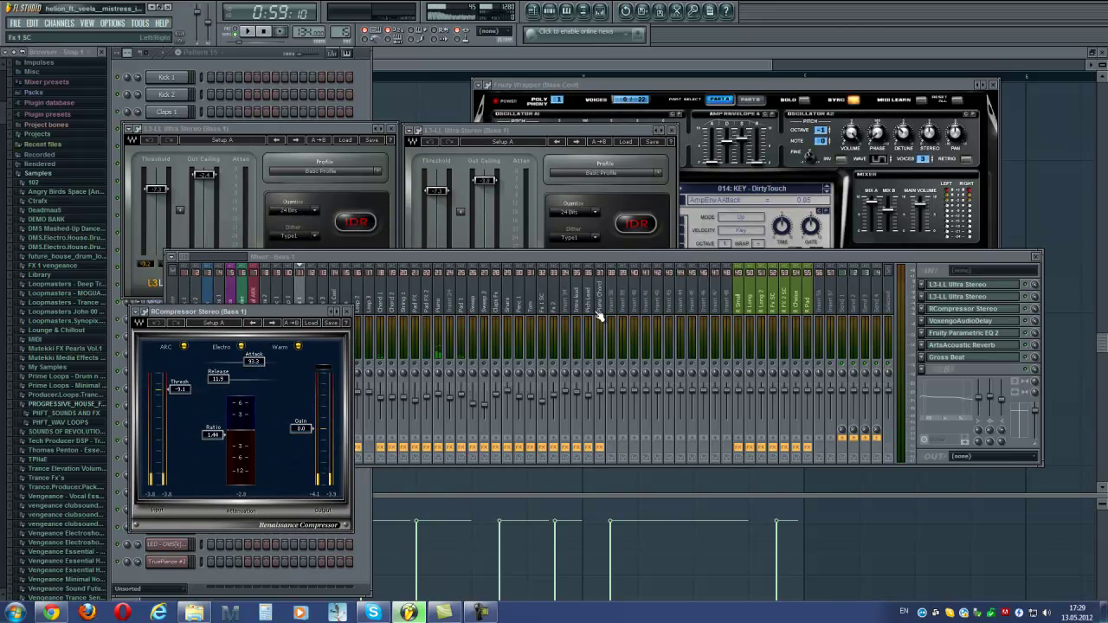
- Review the VoxengoAudioDelay and Fruity Parametric EQ 2 settings on Bass 1, and place their windows beside the other effects
{"action": "left_click", "coordinate": [946, 321]}
{"action": "left_click_drag", "start_coordinate": [372, 240], "coordinate": [513, 312]}
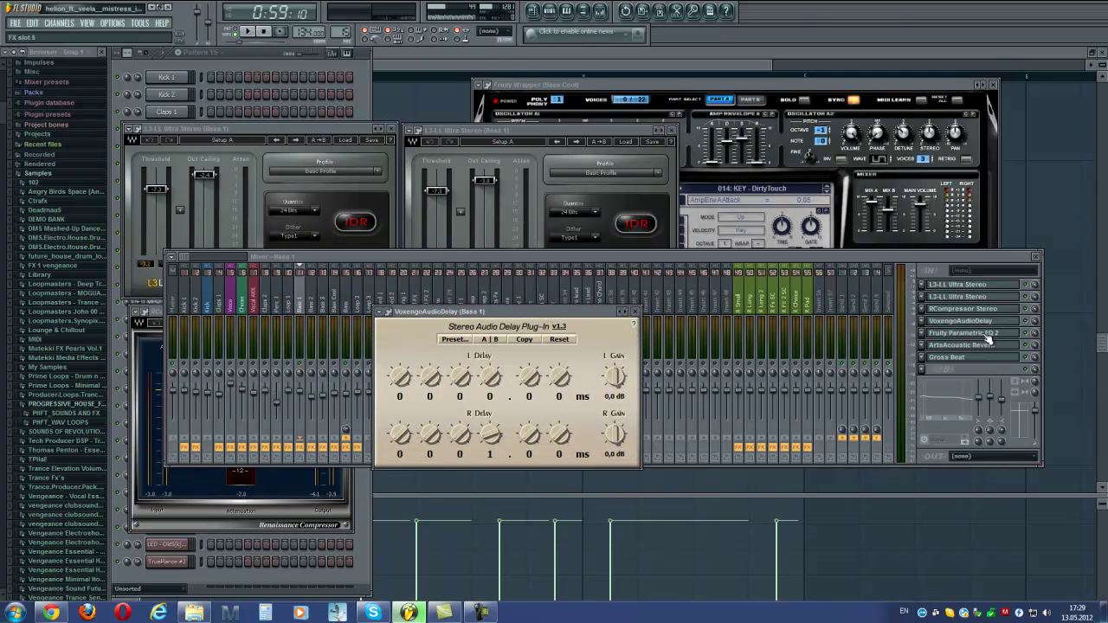
{"action": "left_click", "coordinate": [985, 334]}
{"action": "left_click_drag", "start_coordinate": [374, 153], "coordinate": [918, 121]}
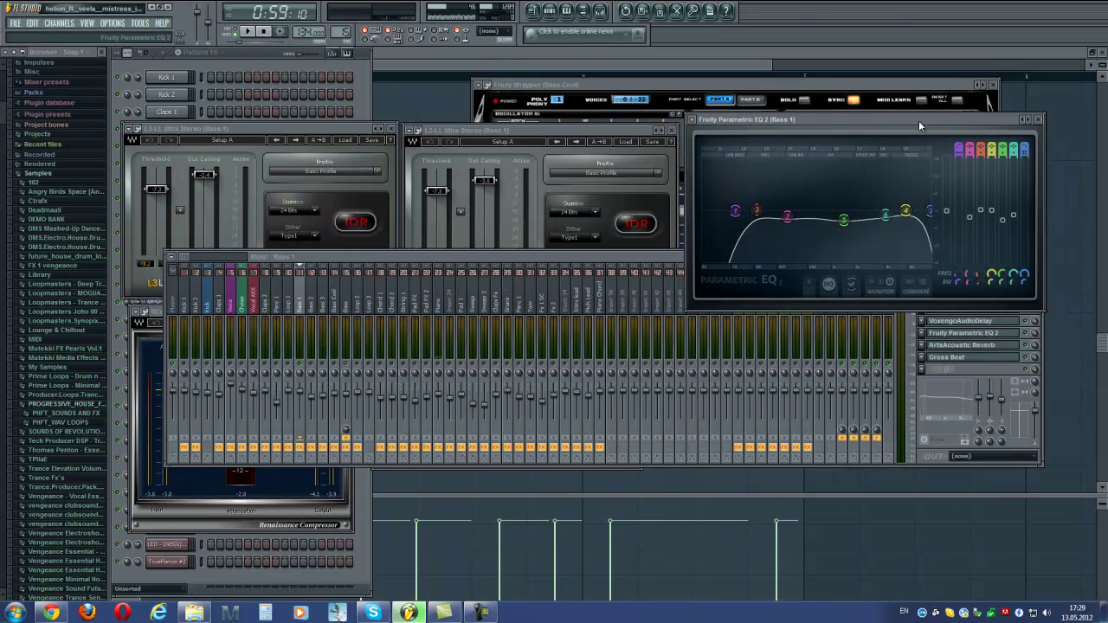
{"action": "left_click", "coordinate": [986, 368]}
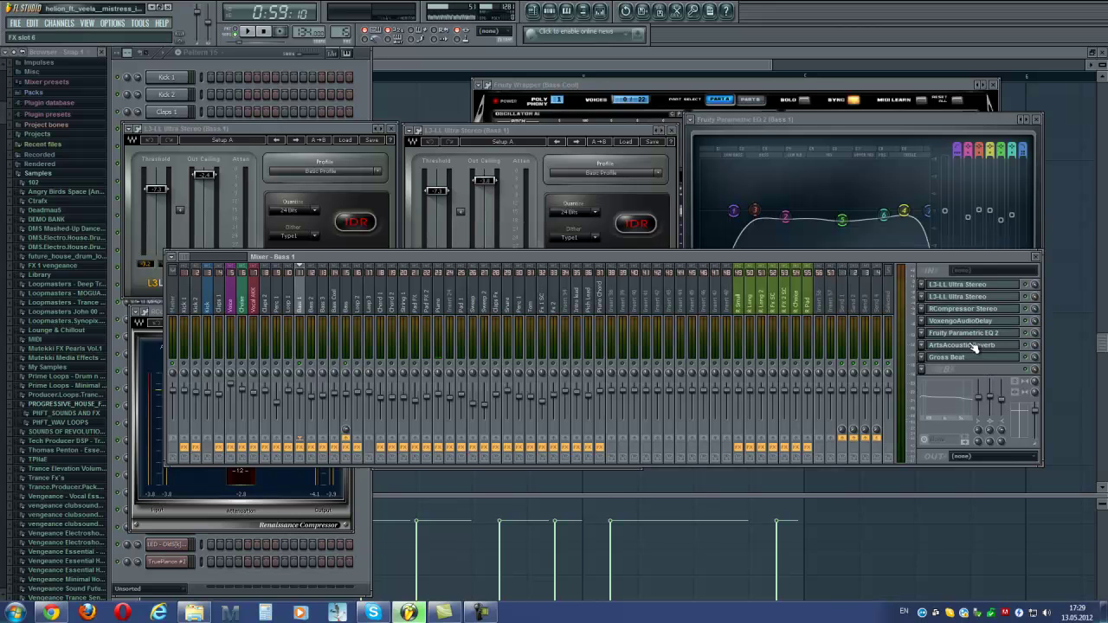
- Review the ArtsAcoustic Reverb and Gross Beat settings on Bass 1, keeping only the Gross Beat window open
{"action": "left_click", "coordinate": [971, 343]}
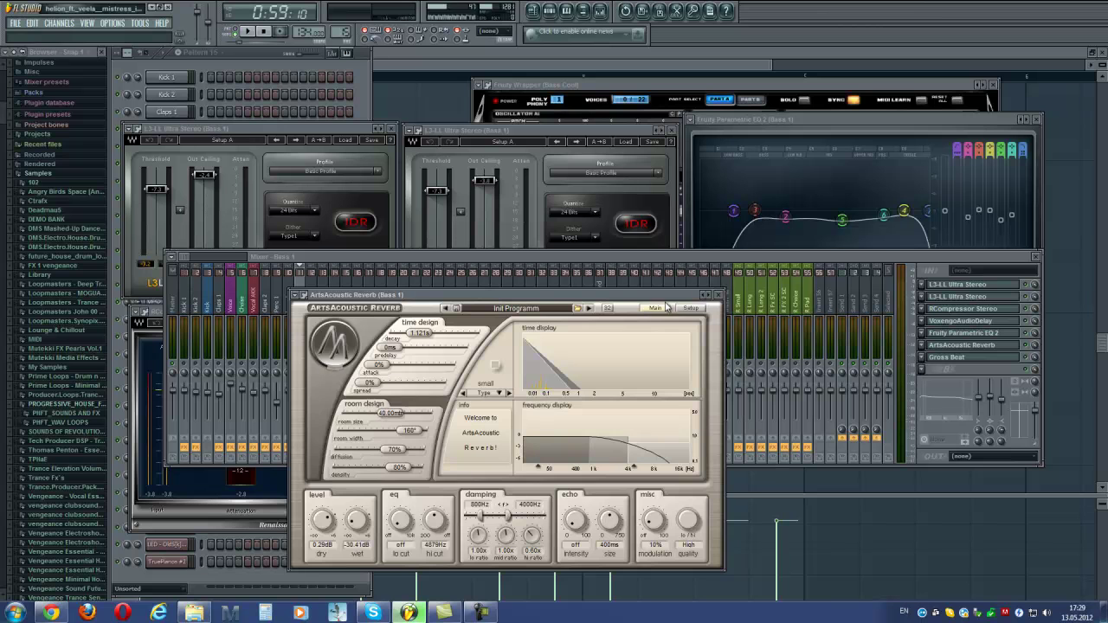
{"action": "left_click", "coordinate": [717, 295]}
{"action": "left_click", "coordinate": [970, 357]}
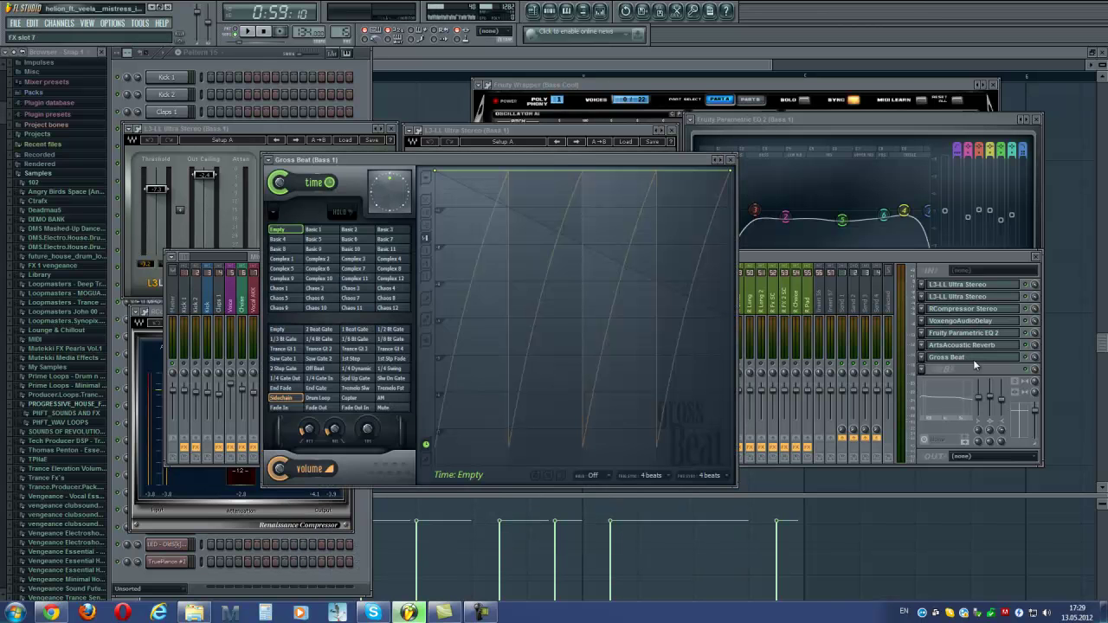
{"action": "left_click_drag", "start_coordinate": [648, 166], "coordinate": [1049, 279]}
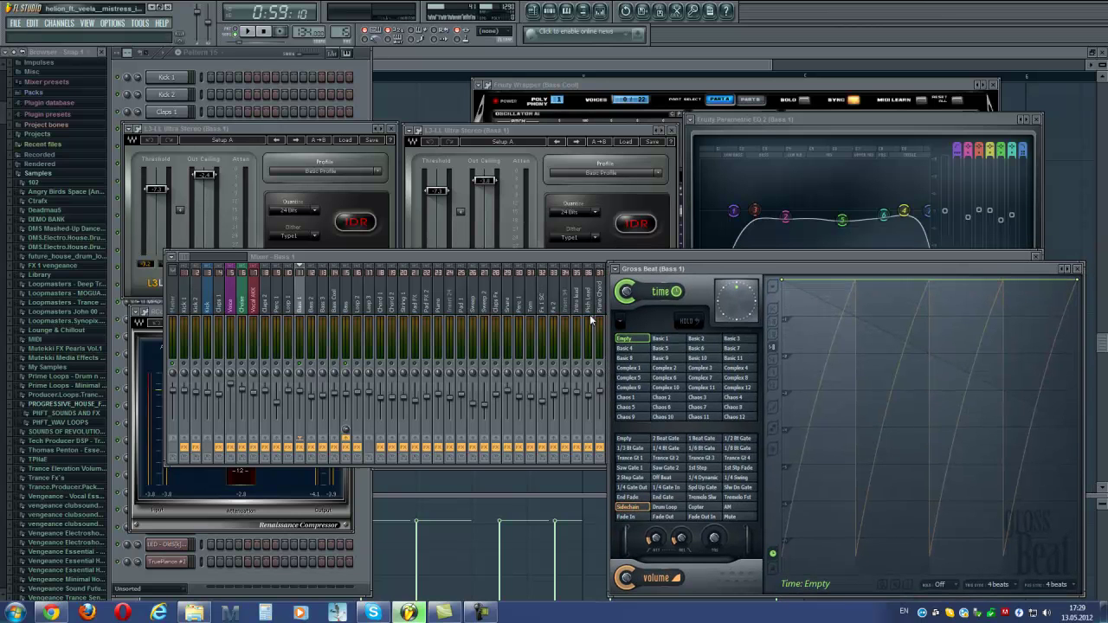
- View the effect chain of the Bass Cool mixer track, uncover the open Bass 1 effect windows, and close the mixer
{"action": "left_click", "coordinate": [336, 314]}
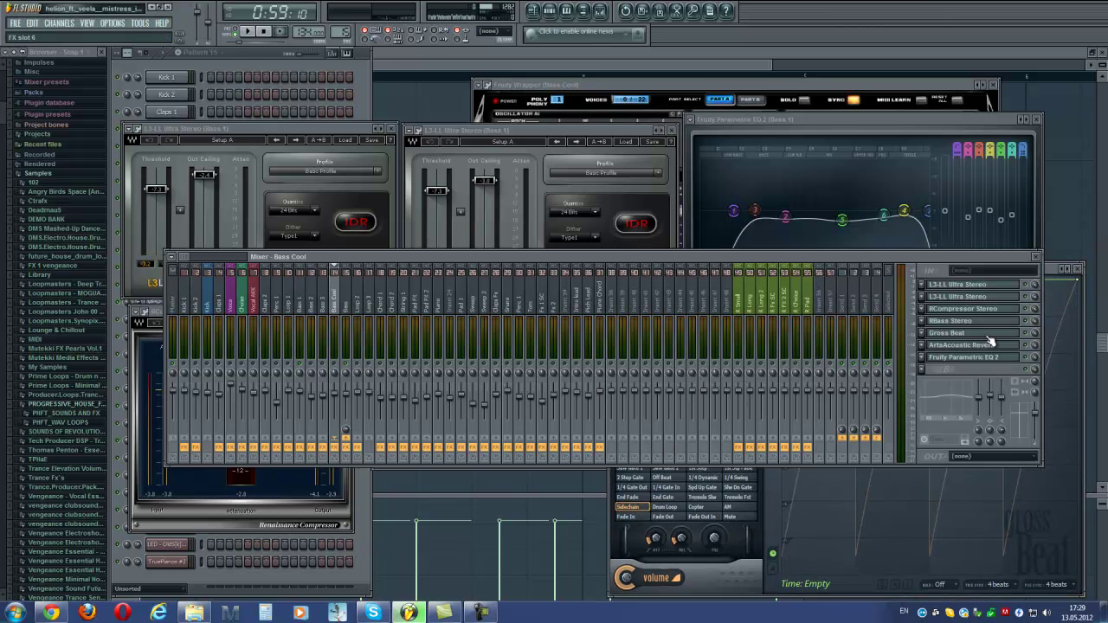
{"action": "left_click_drag", "start_coordinate": [1040, 257], "coordinate": [968, 601]}
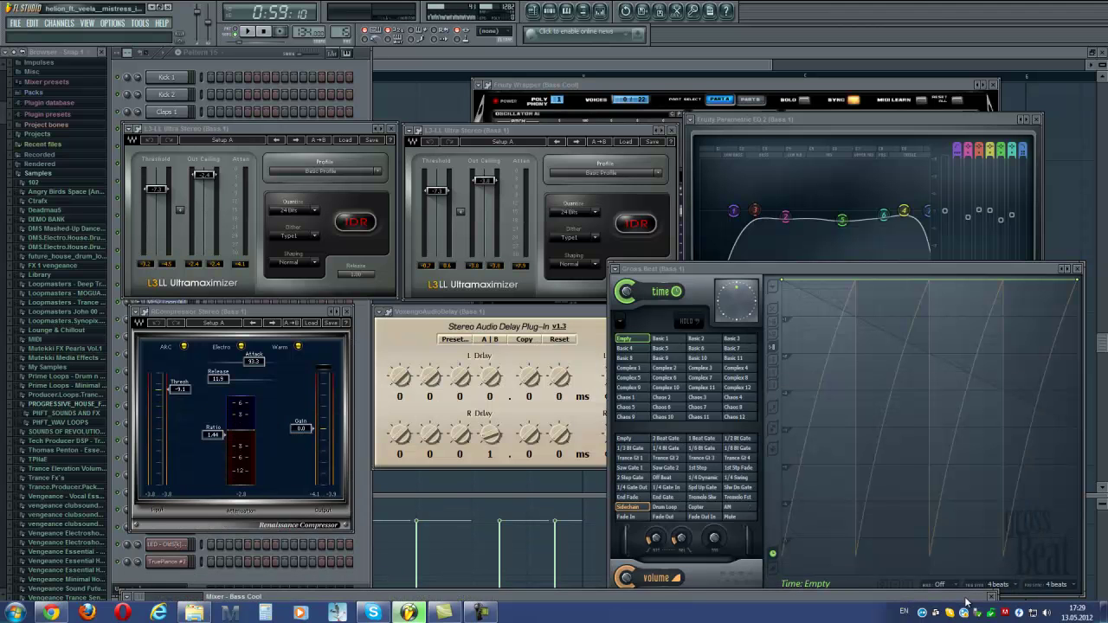
{"action": "left_click_drag", "start_coordinate": [967, 602], "coordinate": [979, 191]}
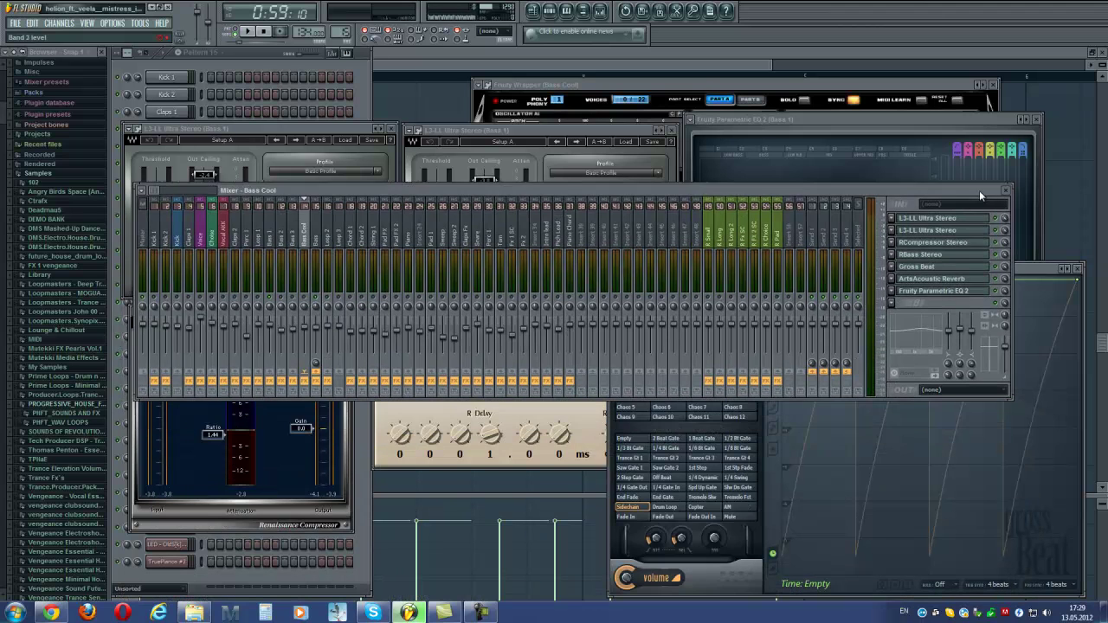
{"action": "left_click", "coordinate": [1006, 189]}
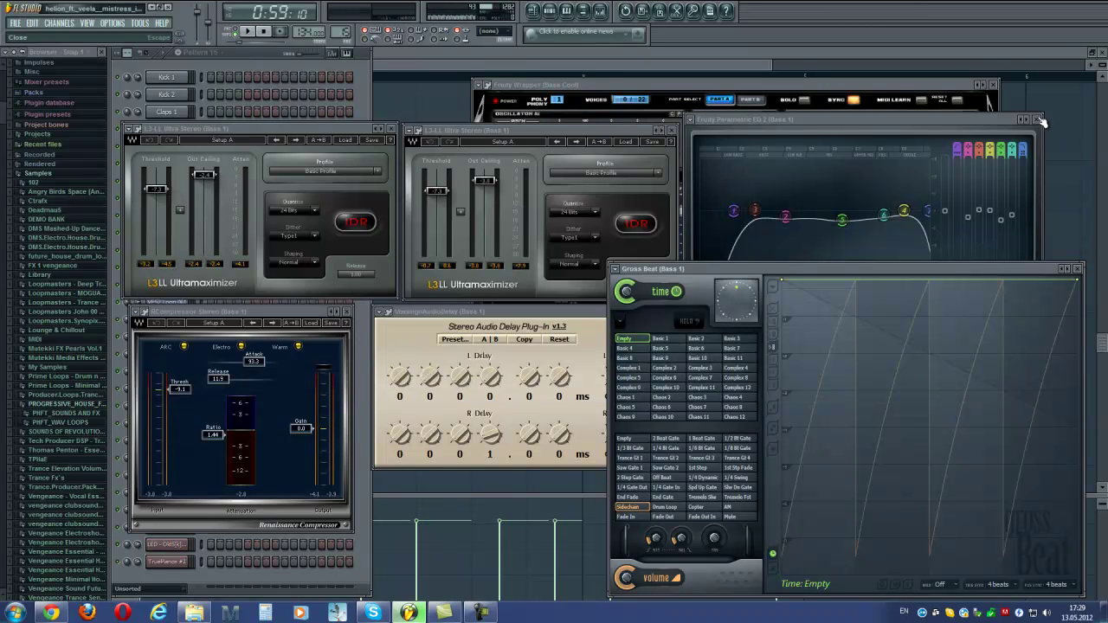
- Close the remaining Bass 1 effect windows, the Bass Cool synth and its channel settings, and leave the piano roll for the playlist
{"action": "left_click", "coordinate": [1039, 120]}
{"action": "left_click", "coordinate": [671, 130]}
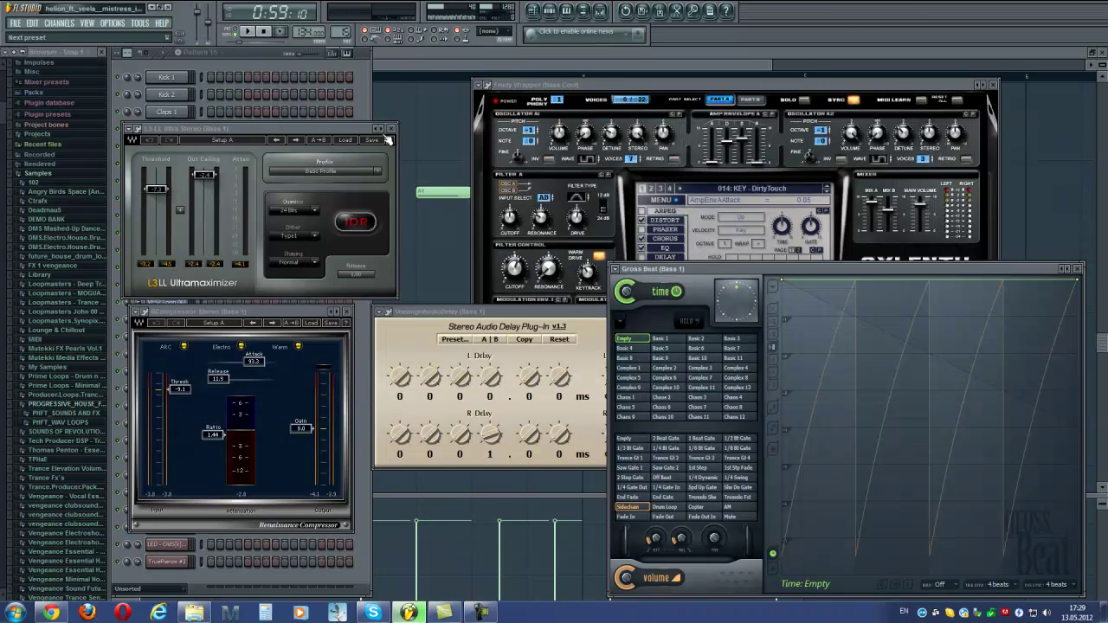
{"action": "left_click", "coordinate": [390, 129]}
{"action": "left_click", "coordinate": [346, 311]}
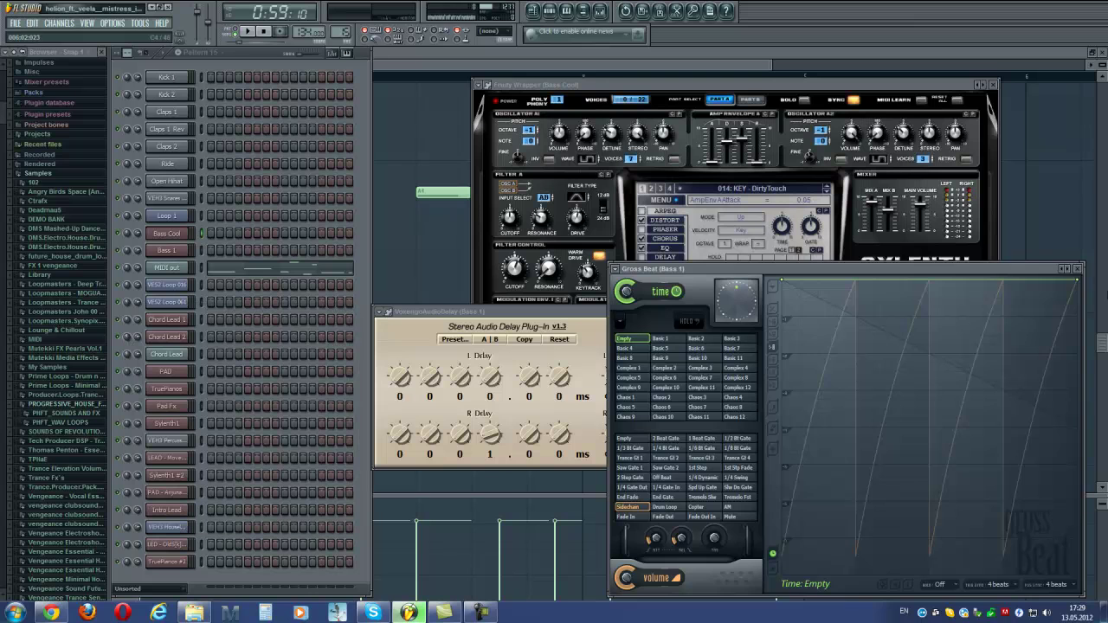
{"action": "left_click", "coordinate": [1078, 270]}
{"action": "left_click", "coordinate": [994, 86]}
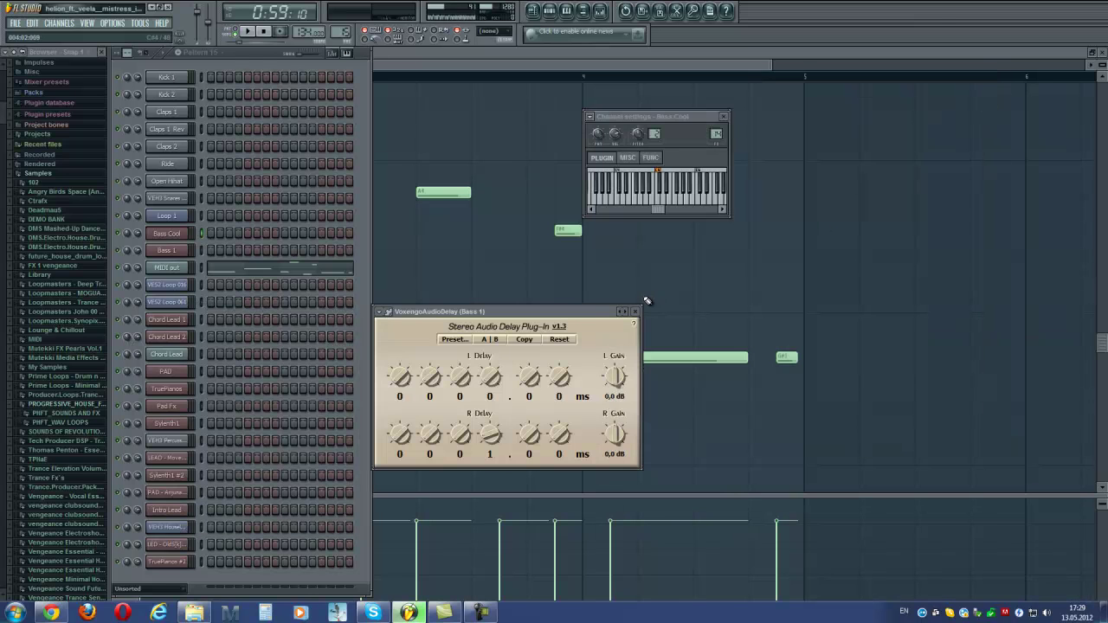
{"action": "left_click", "coordinate": [634, 312]}
{"action": "left_click", "coordinate": [724, 117]}
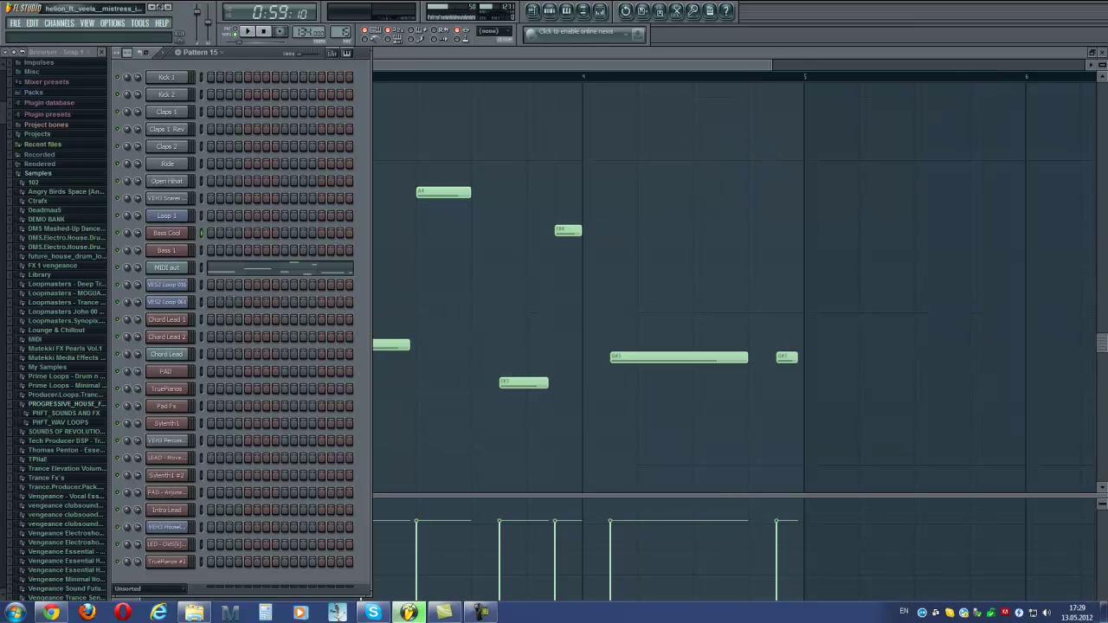
{"action": "left_click", "coordinate": [1102, 55]}
{"action": "left_click", "coordinate": [1092, 53]}
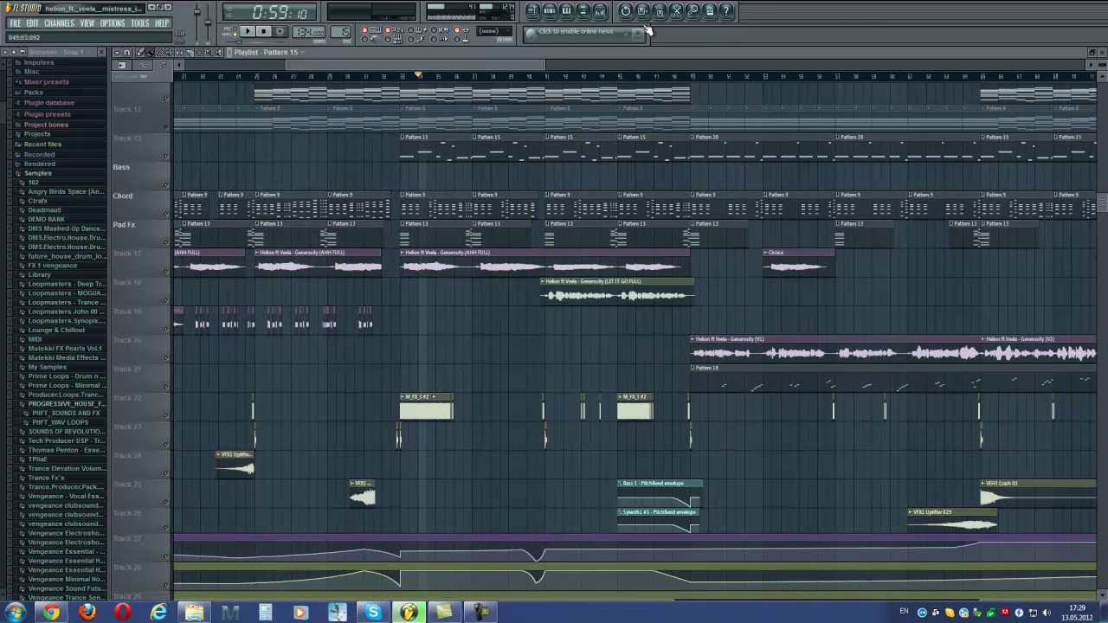
- Play the song with the mixer open and view the effect chain of the Chord 1 mixer track
{"action": "left_click", "coordinate": [599, 10]}
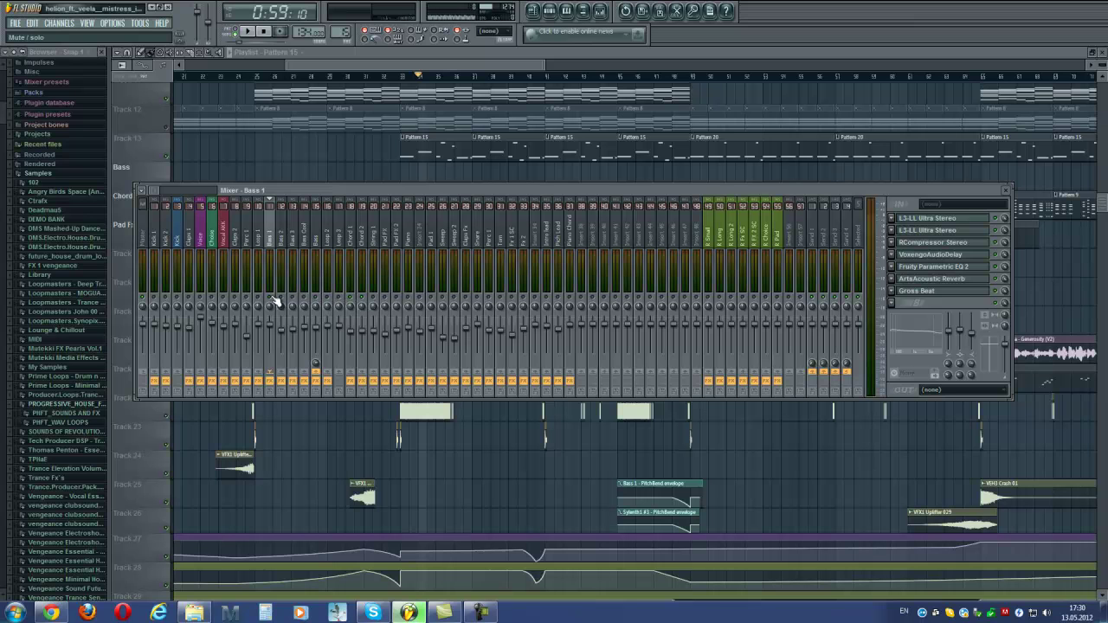
{"action": "key", "text": "F9"}
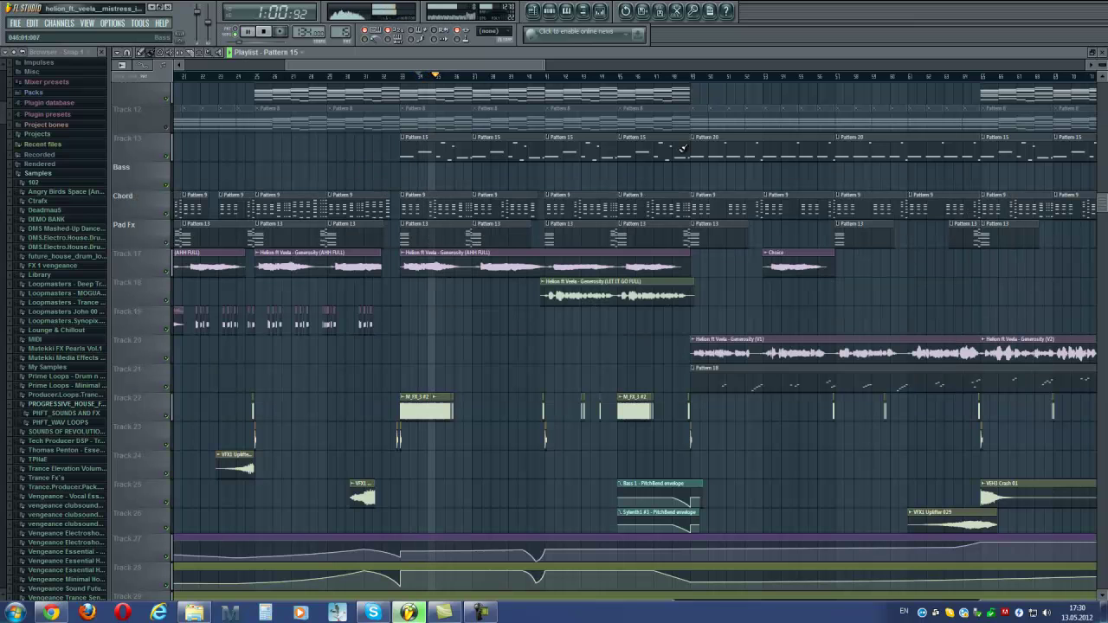
{"action": "left_click", "coordinate": [583, 10]}
{"action": "left_click", "coordinate": [599, 10]}
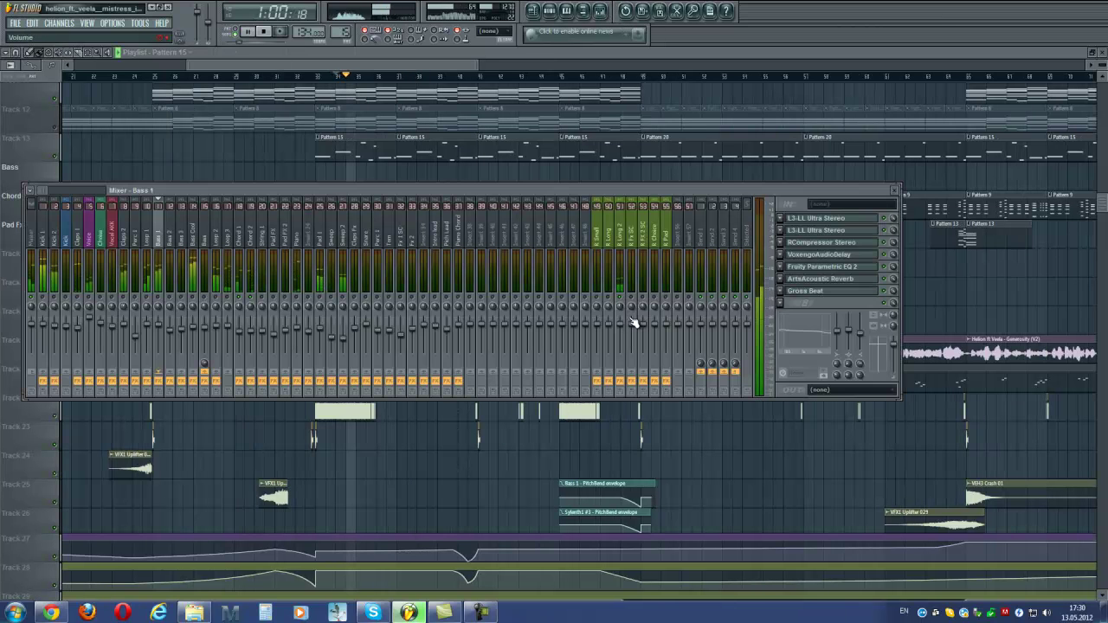
{"action": "left_click", "coordinate": [240, 237]}
- Show the channel list and review the Sylenth settings of the Chord Lead 1 and Chord Lead 2 channels
{"action": "key", "text": "F6"}
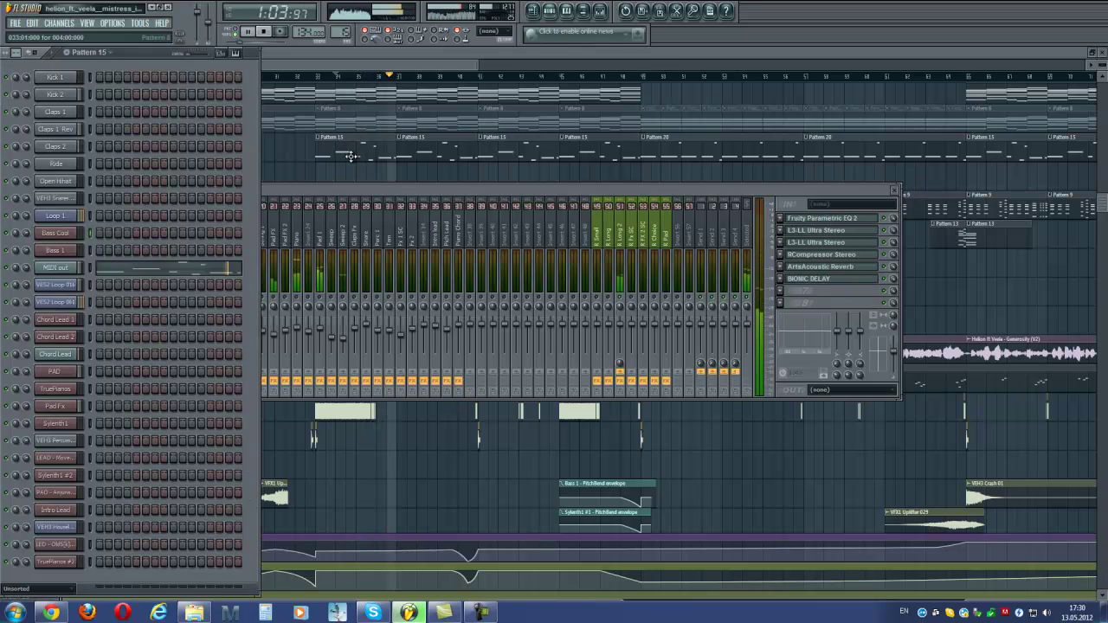
{"action": "left_click", "coordinate": [149, 305]}
{"action": "key", "text": "F6"}
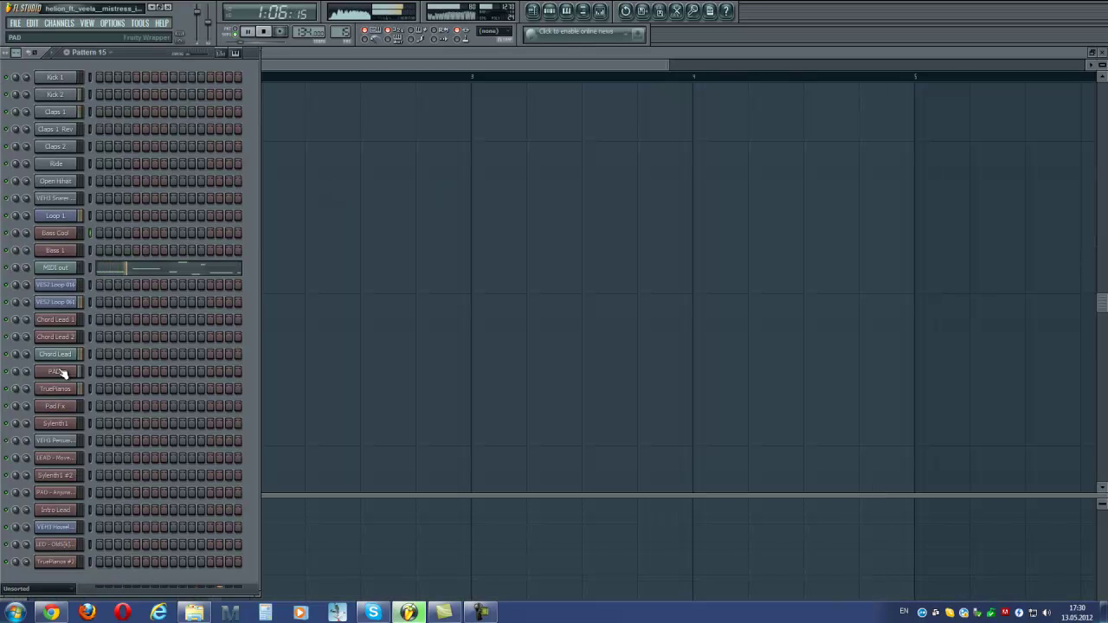
{"action": "left_click", "coordinate": [67, 326]}
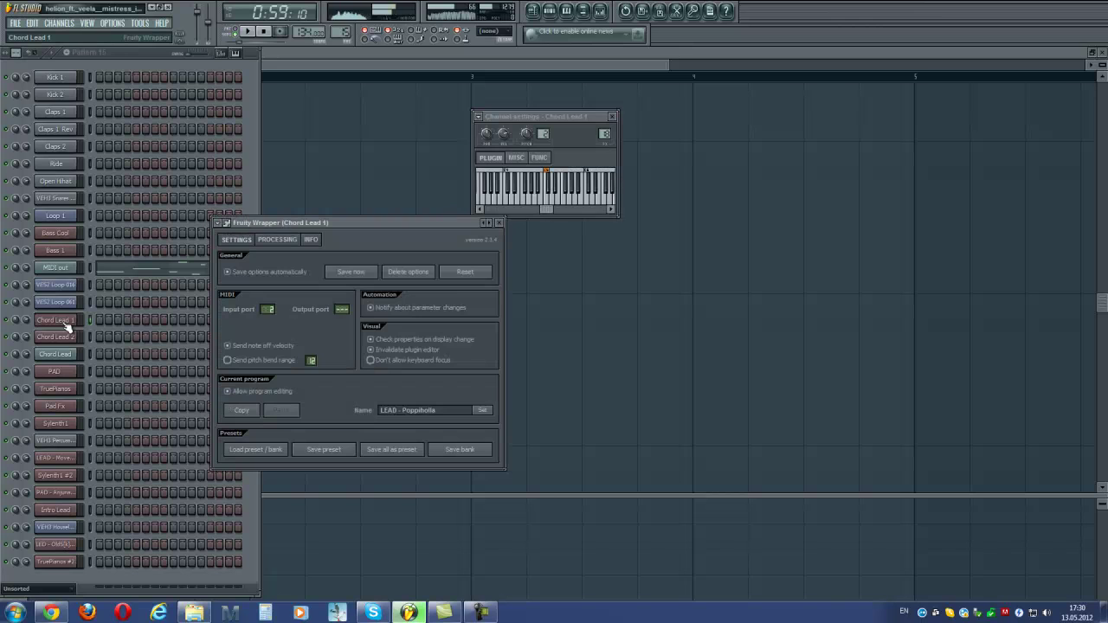
{"action": "left_click", "coordinate": [228, 224]}
{"action": "left_click_drag", "start_coordinate": [312, 223], "coordinate": [433, 166]}
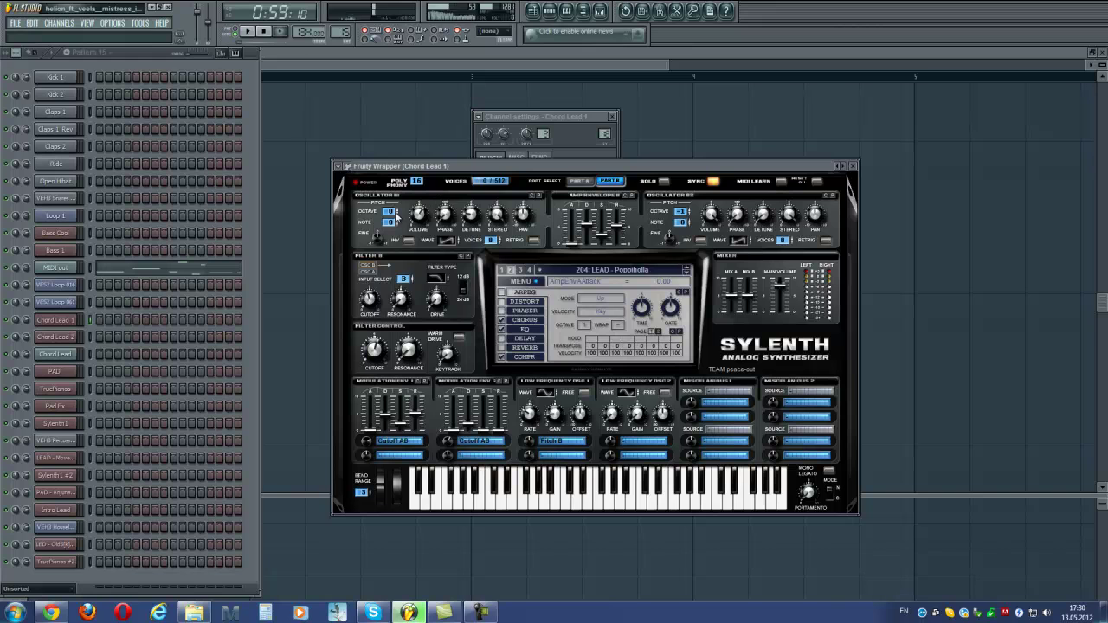
{"action": "left_click", "coordinate": [60, 339]}
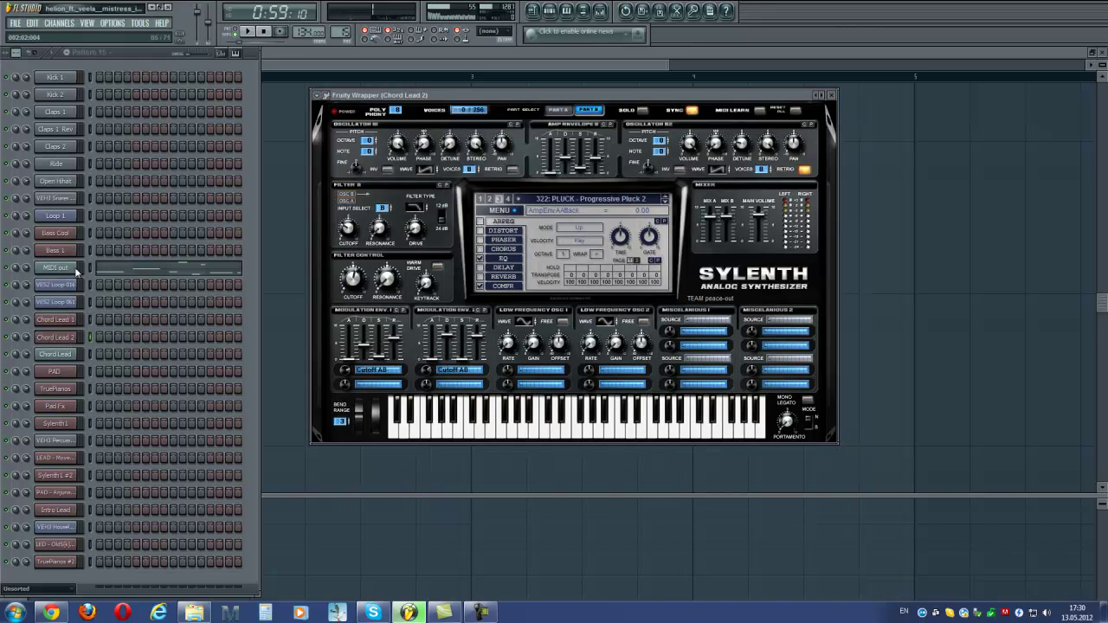
- Compare the MIDI Out port of the Chord Lead channel with the MIDI input port in Chord Lead 1's wrapper settings
{"action": "left_click", "coordinate": [57, 355]}
{"action": "left_click", "coordinate": [56, 320]}
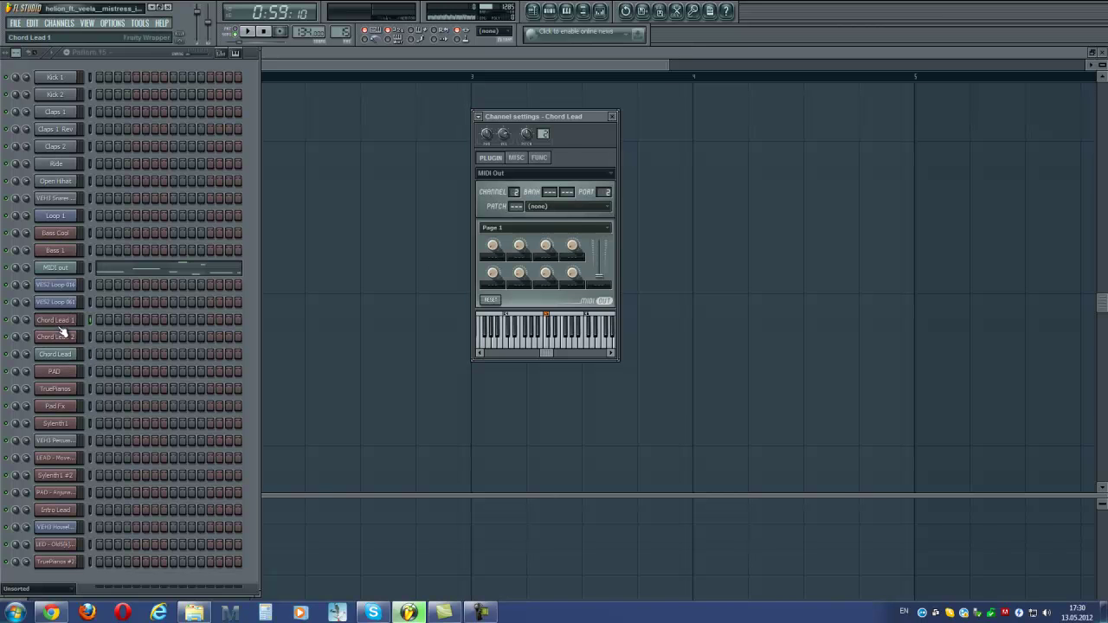
{"action": "left_click_drag", "start_coordinate": [571, 163], "coordinate": [592, 130]}
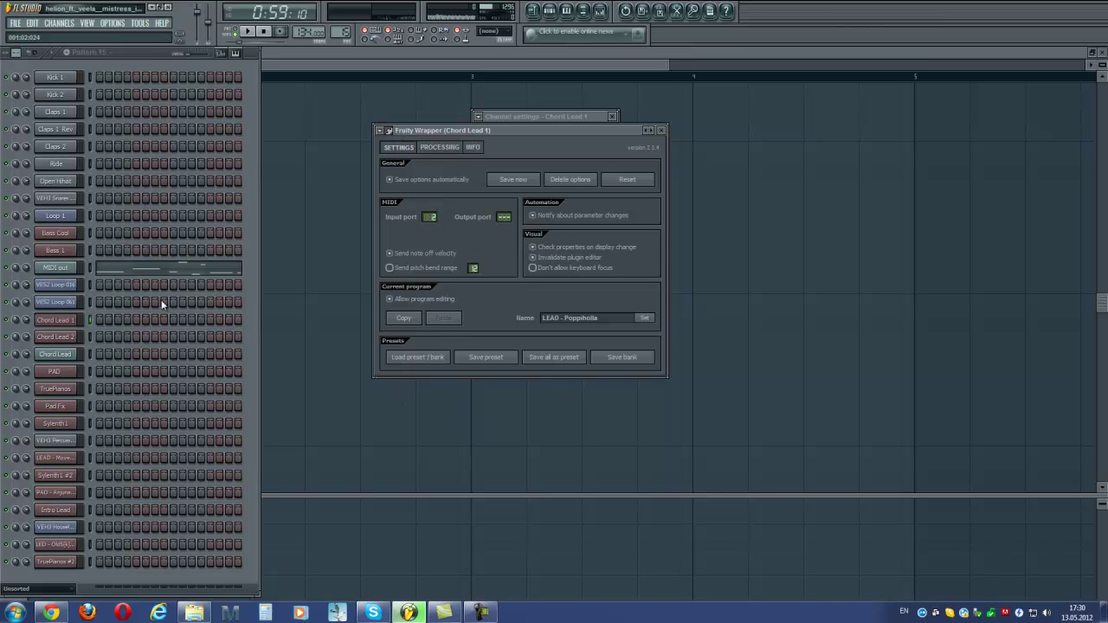
{"action": "left_click", "coordinate": [65, 356]}
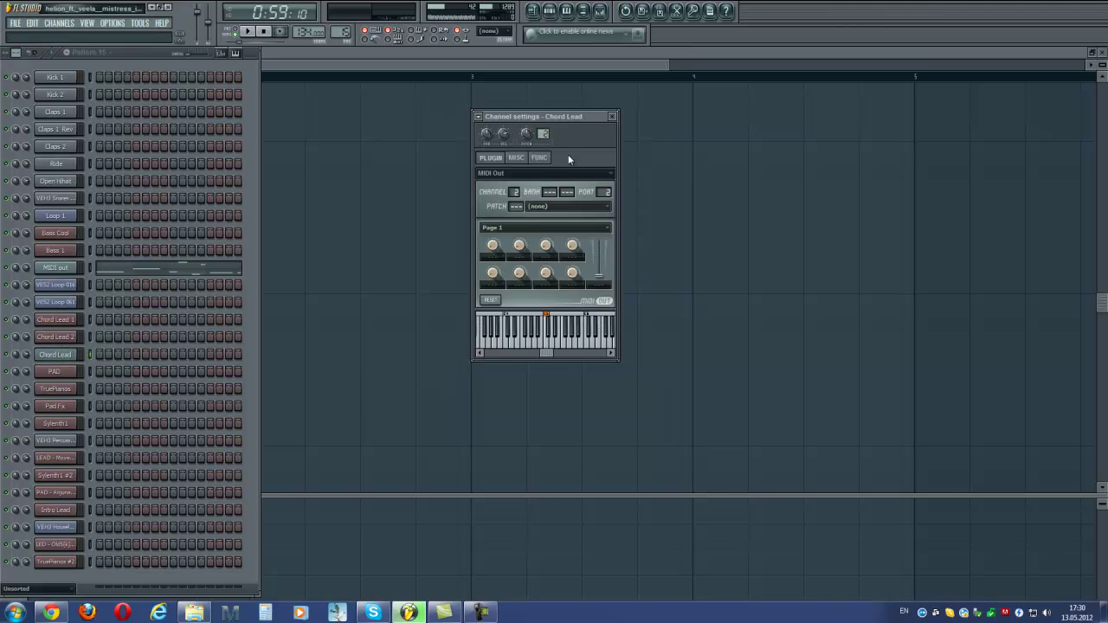
{"action": "left_click_drag", "start_coordinate": [567, 119], "coordinate": [619, 133]}
{"action": "left_click_drag", "start_coordinate": [659, 212], "coordinate": [660, 203]}
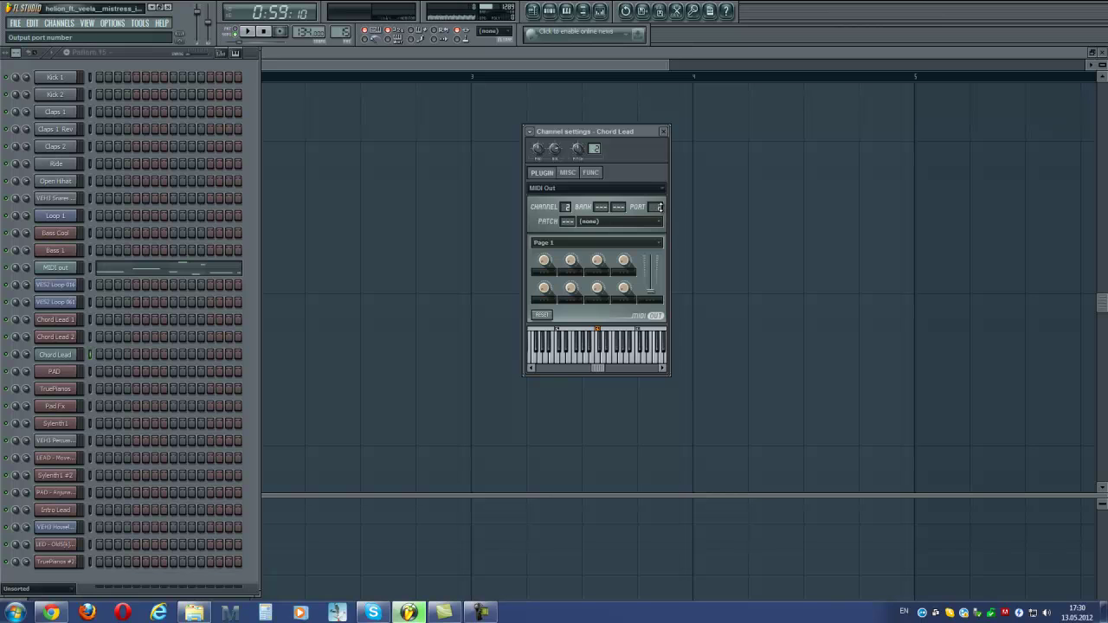
- Audition Chord Lead notes on its channel keyboard, and close the channel settings, piano roll and other windows to return to the playlist
{"action": "left_click", "coordinate": [57, 356]}
{"action": "left_click", "coordinate": [57, 356]}
{"action": "left_click", "coordinate": [563, 359]}
{"action": "left_click", "coordinate": [602, 362]}
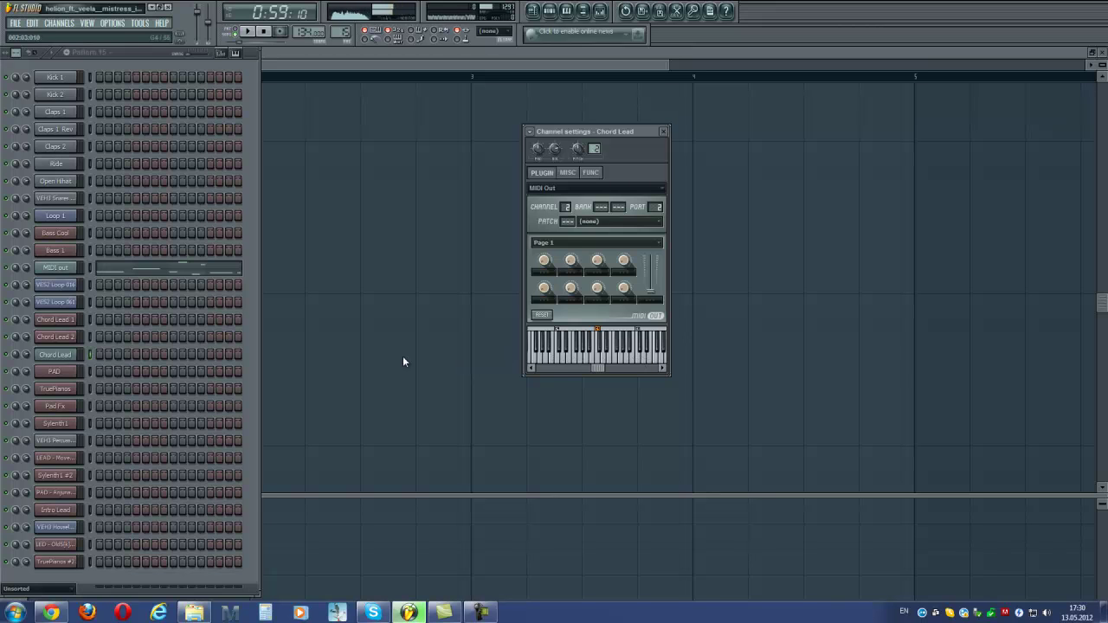
{"action": "left_click", "coordinate": [665, 132]}
{"action": "left_click", "coordinate": [1103, 52]}
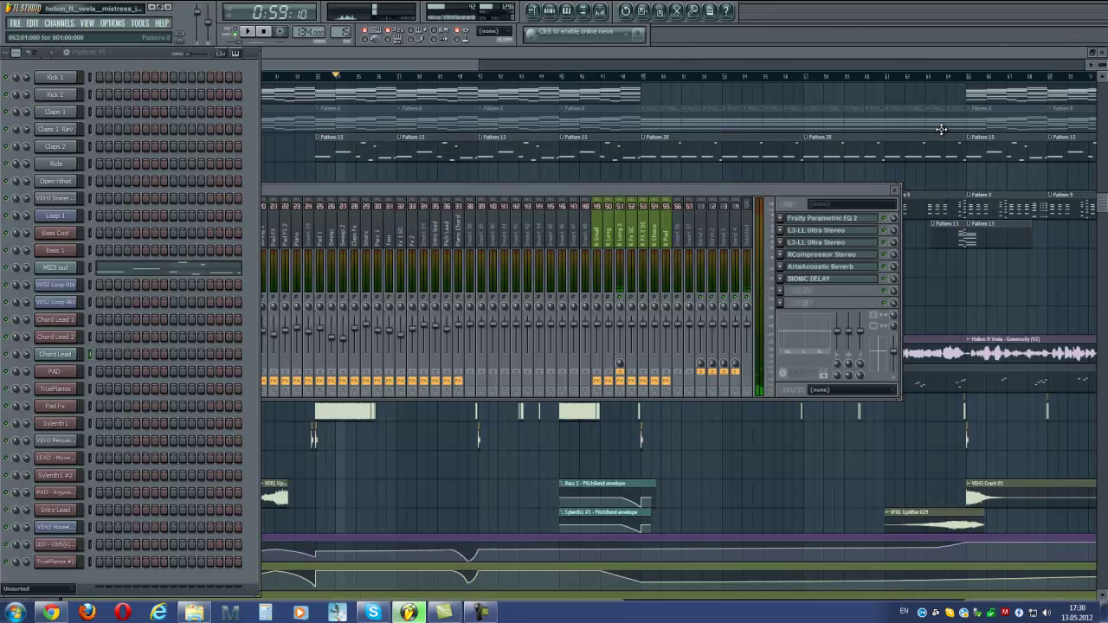
{"action": "key", "text": "F12"}
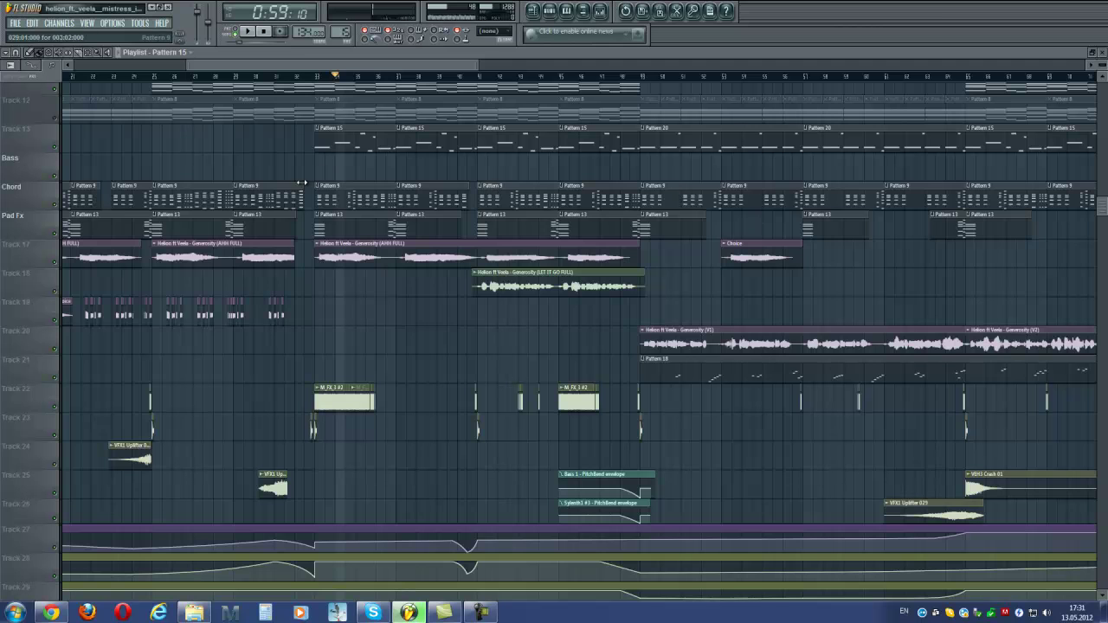
- Review the Fruity Parametric EQ 2 and both L3-LL Ultra Stereo limiters on the Chord 1 mixer track, placing their windows side by side
{"action": "key", "text": "F9"}
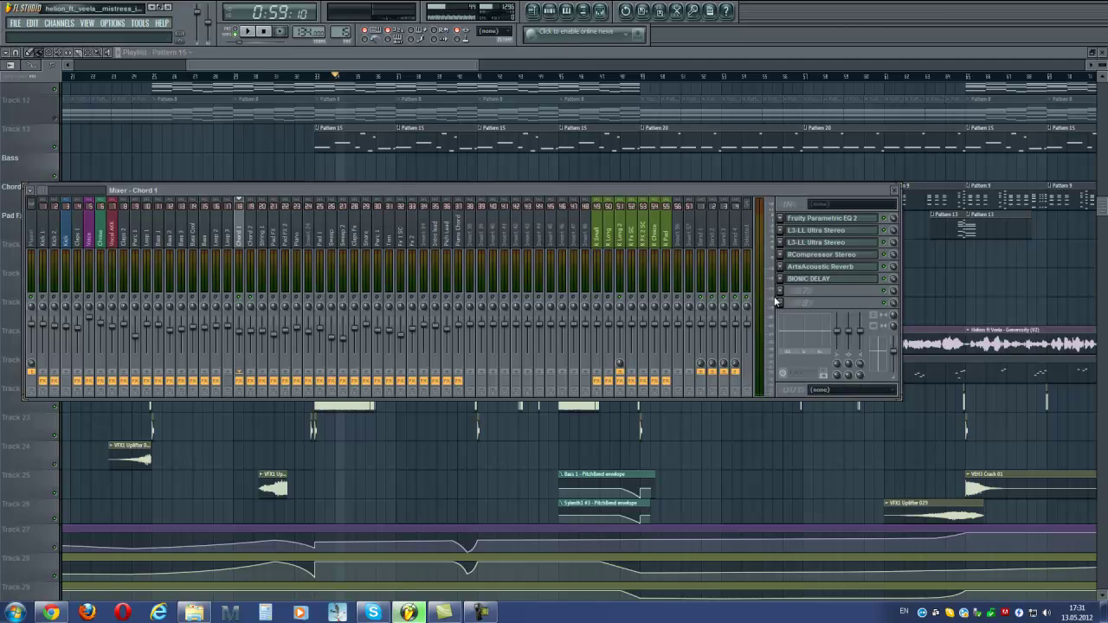
{"action": "left_click", "coordinate": [810, 221]}
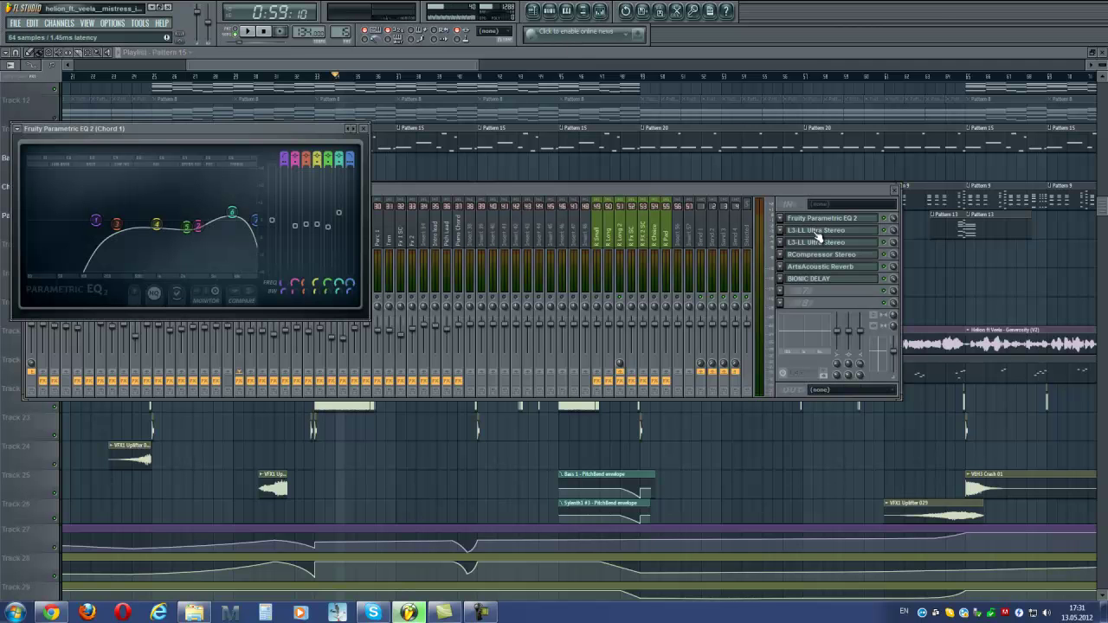
{"action": "left_click", "coordinate": [818, 233]}
{"action": "left_click_drag", "start_coordinate": [266, 163], "coordinate": [596, 130]}
{"action": "left_click", "coordinate": [822, 243]}
{"action": "left_click_drag", "start_coordinate": [192, 150], "coordinate": [825, 137]}
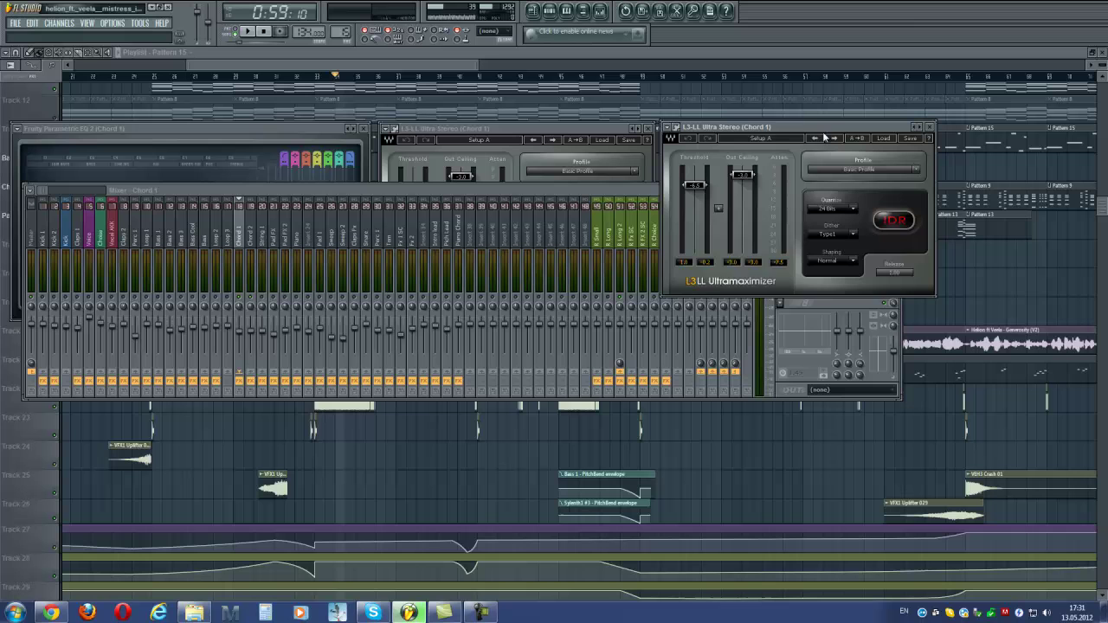
- Review the RCompressor Stereo, ArtsAcoustic Reverb and BIONIC DELAY on Chord 1, arrange their windows apart, and close the mixer
{"action": "left_click", "coordinate": [637, 199]}
{"action": "left_click", "coordinate": [822, 255]}
{"action": "left_click_drag", "start_coordinate": [206, 228], "coordinate": [93, 345]}
{"action": "left_click", "coordinate": [821, 266]}
{"action": "left_click_drag", "start_coordinate": [351, 258], "coordinate": [479, 321]}
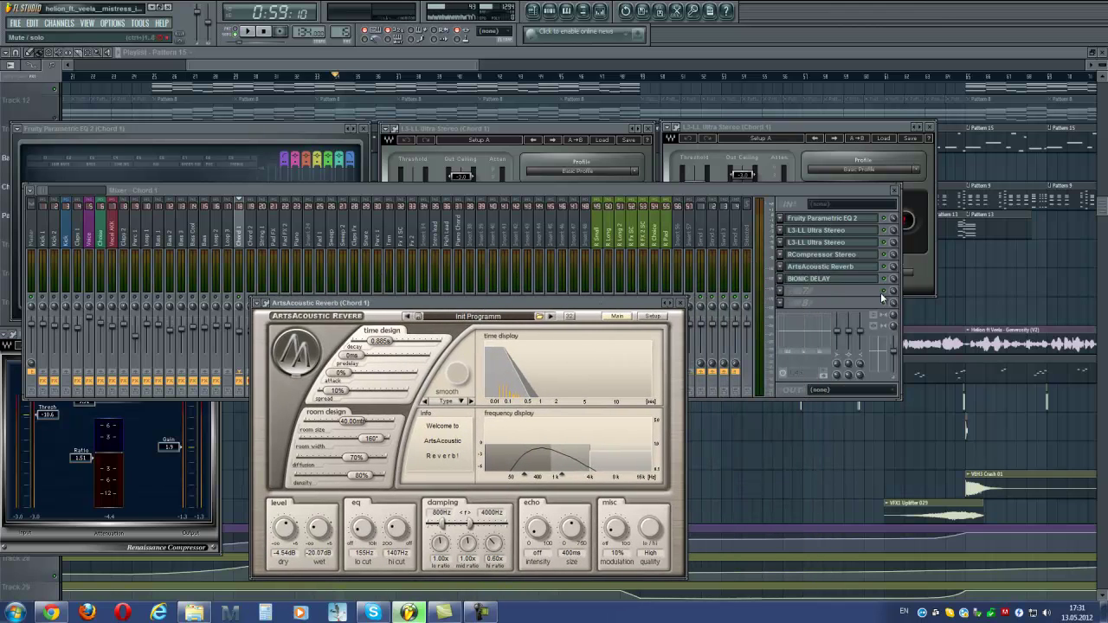
{"action": "left_click", "coordinate": [810, 279]}
{"action": "left_click_drag", "start_coordinate": [277, 267], "coordinate": [871, 303]}
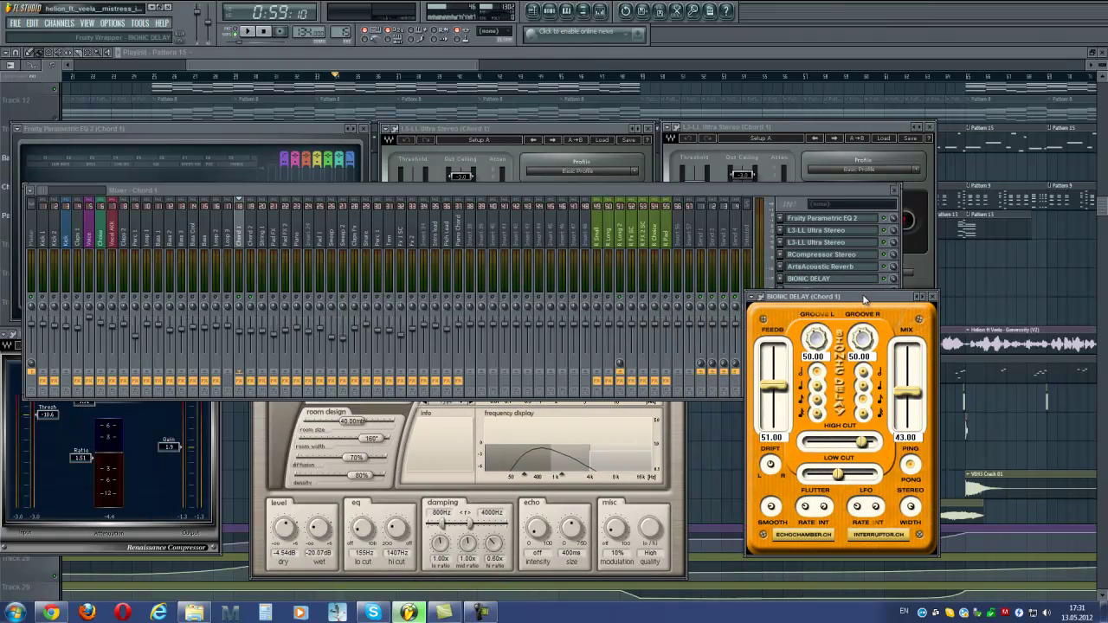
{"action": "left_click", "coordinate": [874, 190]}
{"action": "left_click", "coordinate": [896, 192]}
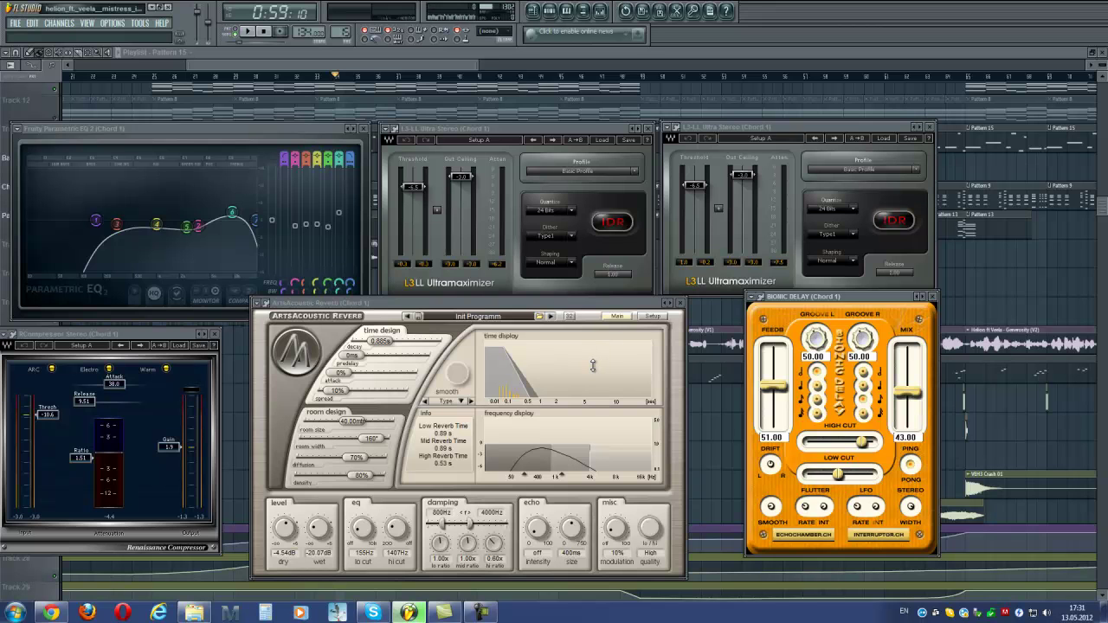
- Close all of the open Chord 1 effect windows to uncover the playlist
{"action": "left_click", "coordinate": [681, 304]}
{"action": "left_click", "coordinate": [931, 127]}
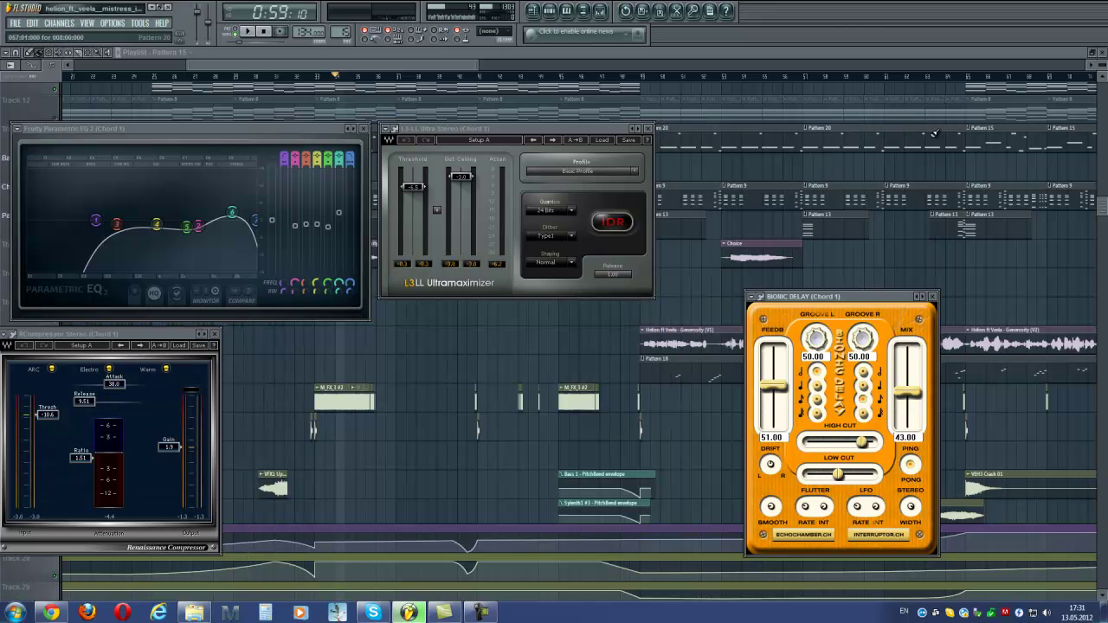
{"action": "left_click", "coordinate": [932, 297]}
{"action": "left_click", "coordinate": [648, 129]}
{"action": "left_click", "coordinate": [361, 128]}
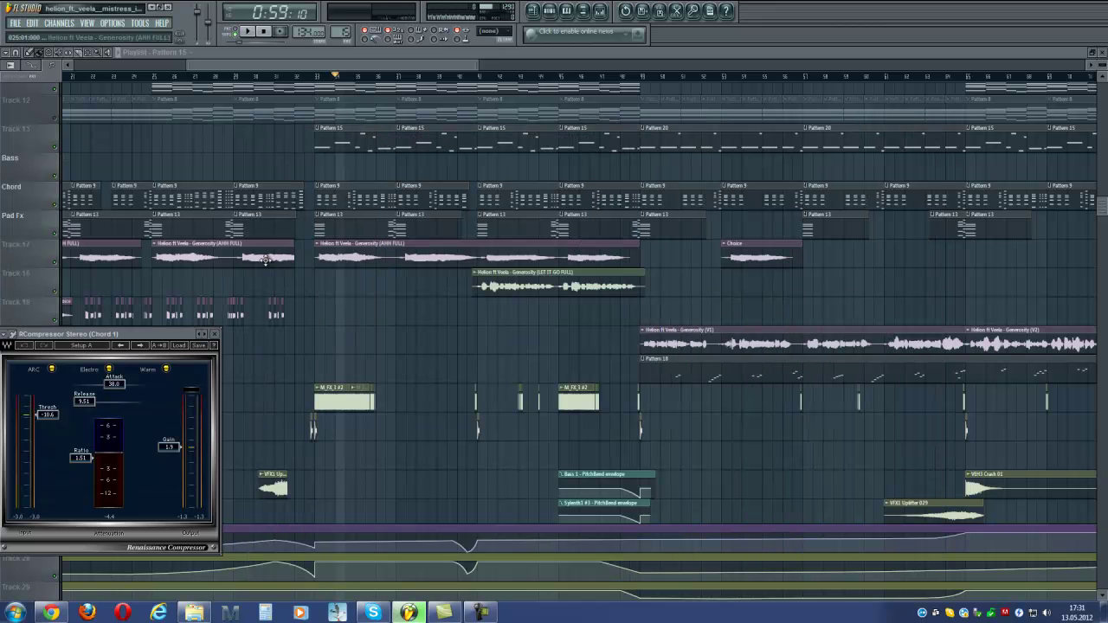
{"action": "left_click", "coordinate": [215, 334]}
- Solo the vocal clips on playlist Track 17 to hear them alone, and restore all tracks
{"action": "scroll", "coordinate": [549, 366], "scroll_direction": "up", "scroll_amount": 1}
{"action": "scroll", "coordinate": [549, 366], "scroll_direction": "left", "scroll_amount": 2}
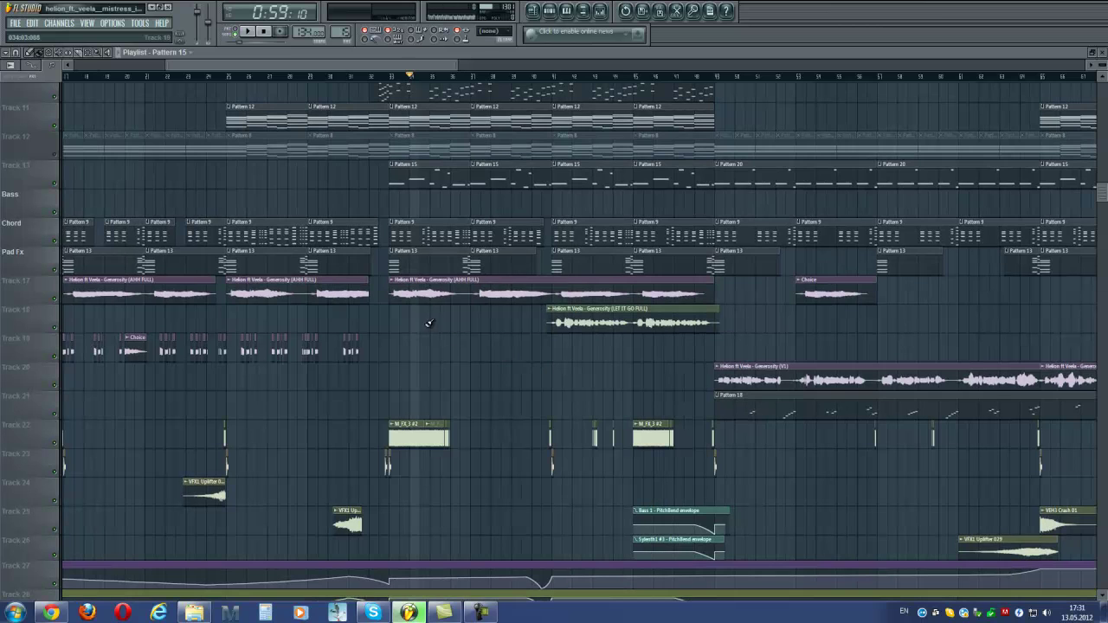
{"action": "right_click", "coordinate": [55, 299]}
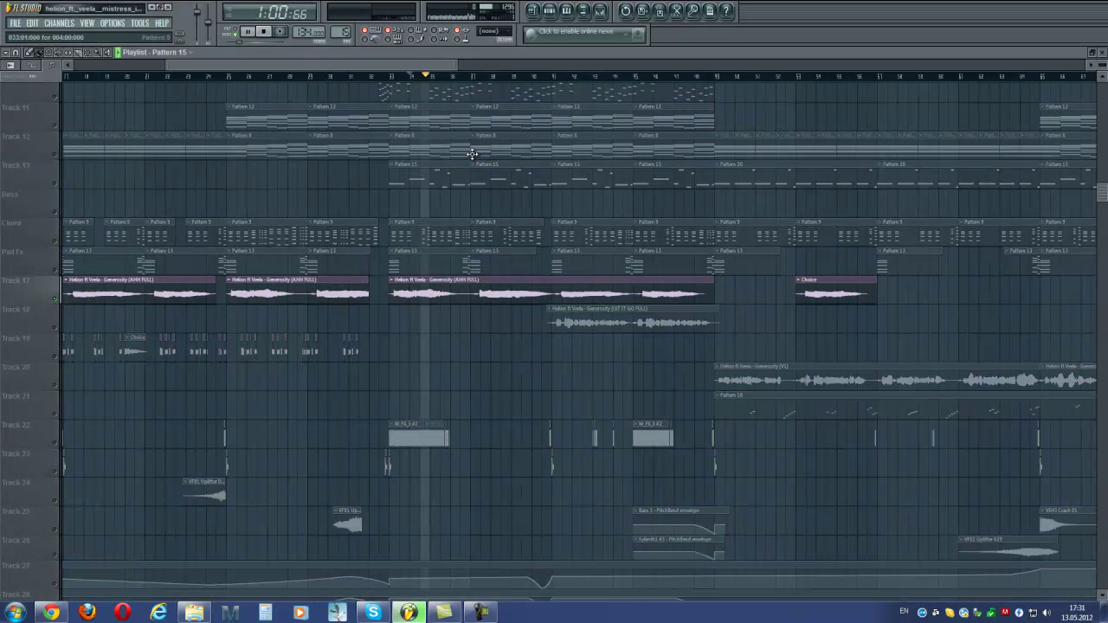
{"action": "right_click", "coordinate": [50, 300]}
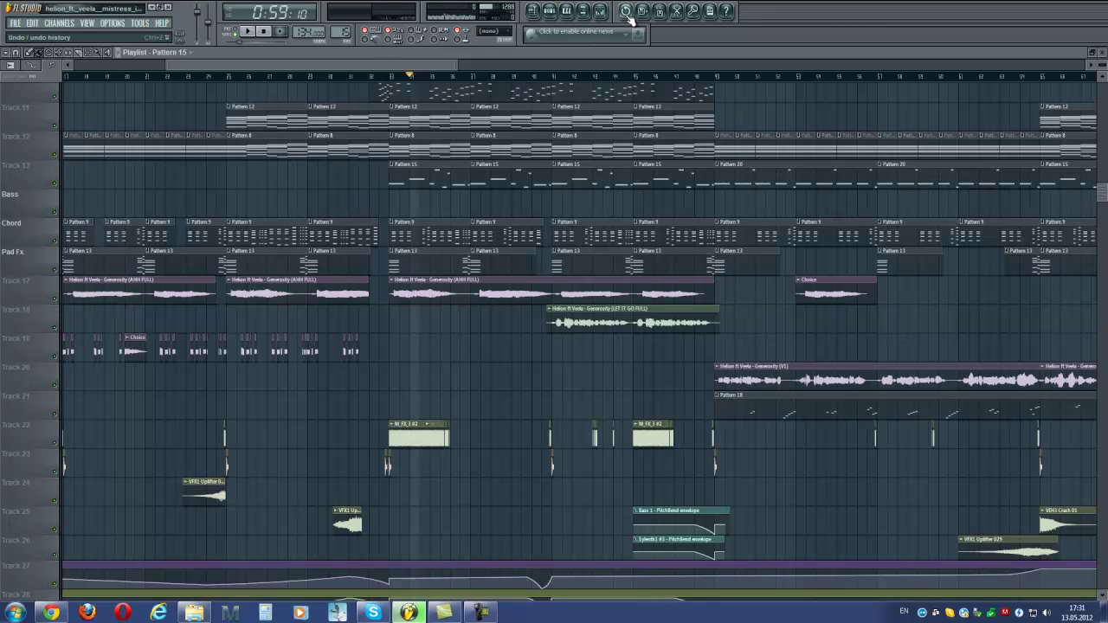
- View the effect chain of the Voice mixer track, and open its ArtsAcoustic Reverb in a repositioned window
{"action": "left_click", "coordinate": [599, 11]}
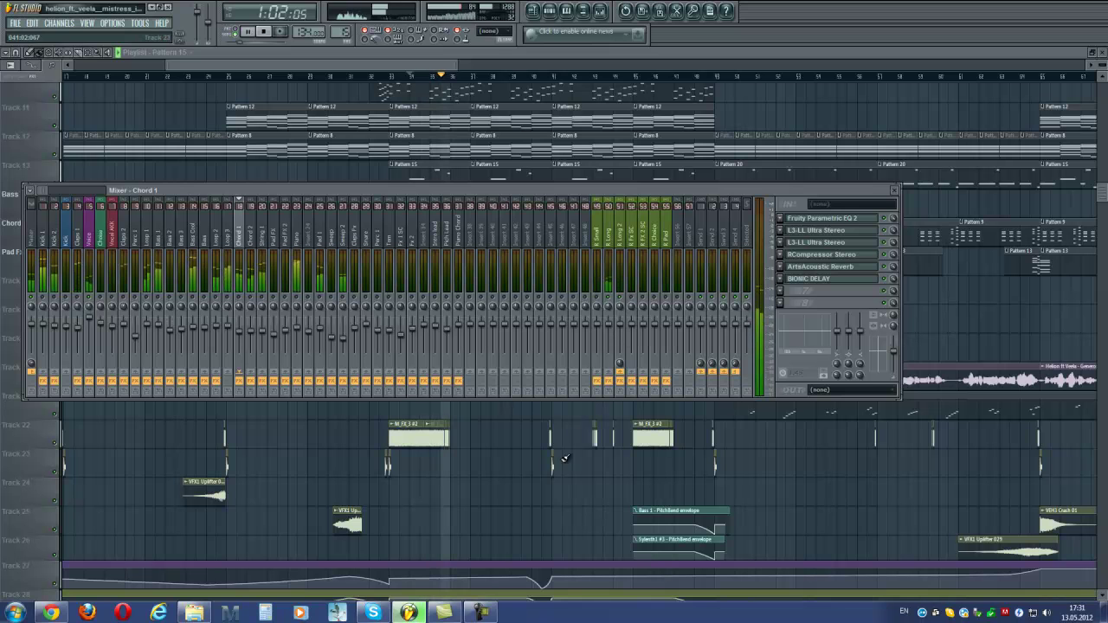
{"action": "left_click", "coordinate": [90, 235]}
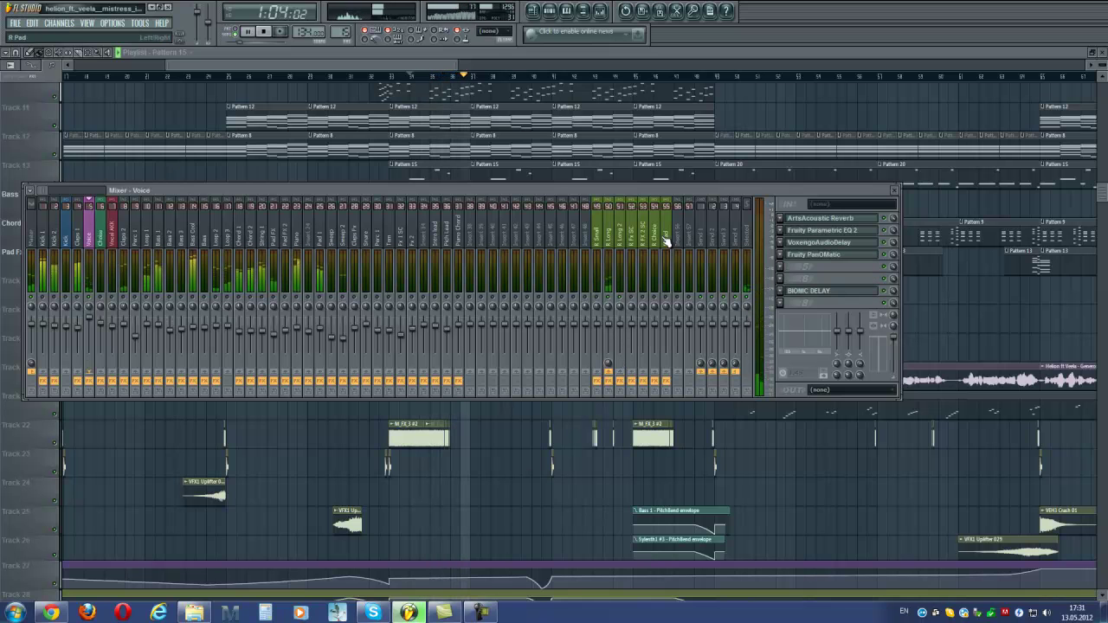
{"action": "left_click", "coordinate": [820, 221]}
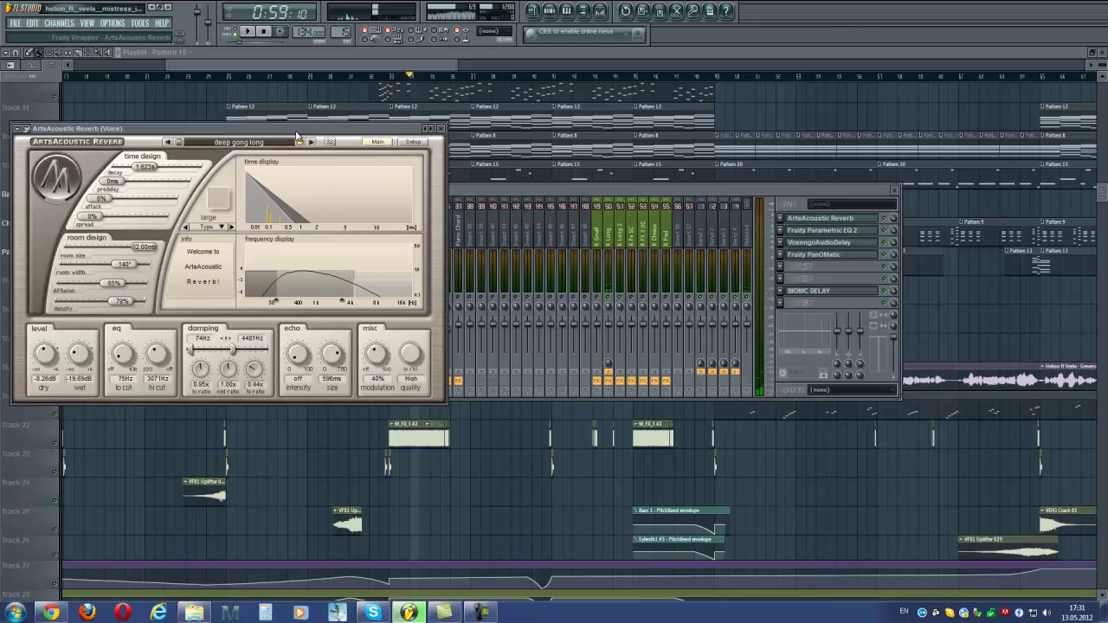
{"action": "left_click_drag", "start_coordinate": [305, 131], "coordinate": [311, 164]}
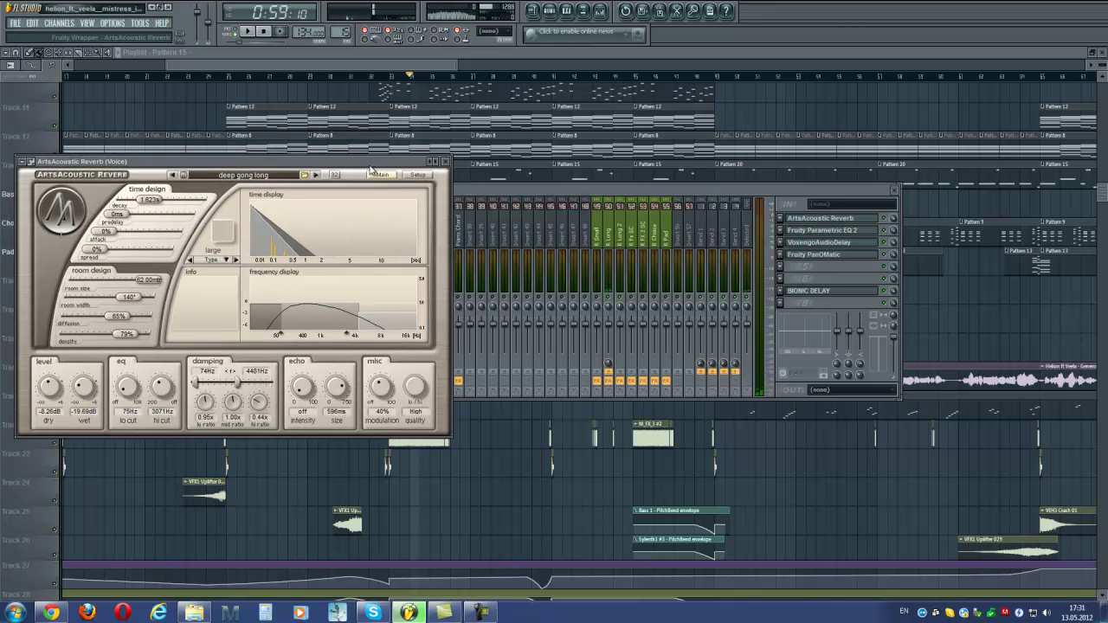
- Open the Voice track's Fruity Parametric EQ 2, VoxengoAudioDelay and Fruity PanOMatic, and spread their windows apart for review
{"action": "left_click", "coordinate": [838, 233]}
{"action": "left_click_drag", "start_coordinate": [234, 189], "coordinate": [627, 167]}
{"action": "left_click", "coordinate": [818, 243]}
{"action": "left_click_drag", "start_coordinate": [185, 211], "coordinate": [814, 403]}
{"action": "left_click", "coordinate": [822, 256]}
{"action": "left_click_drag", "start_coordinate": [199, 268], "coordinate": [93, 472]}
- Play the song briefly, stop it, and open the Voice track's BIONIC DELAY in a window clear of the mixer
{"action": "key", "text": "space"}
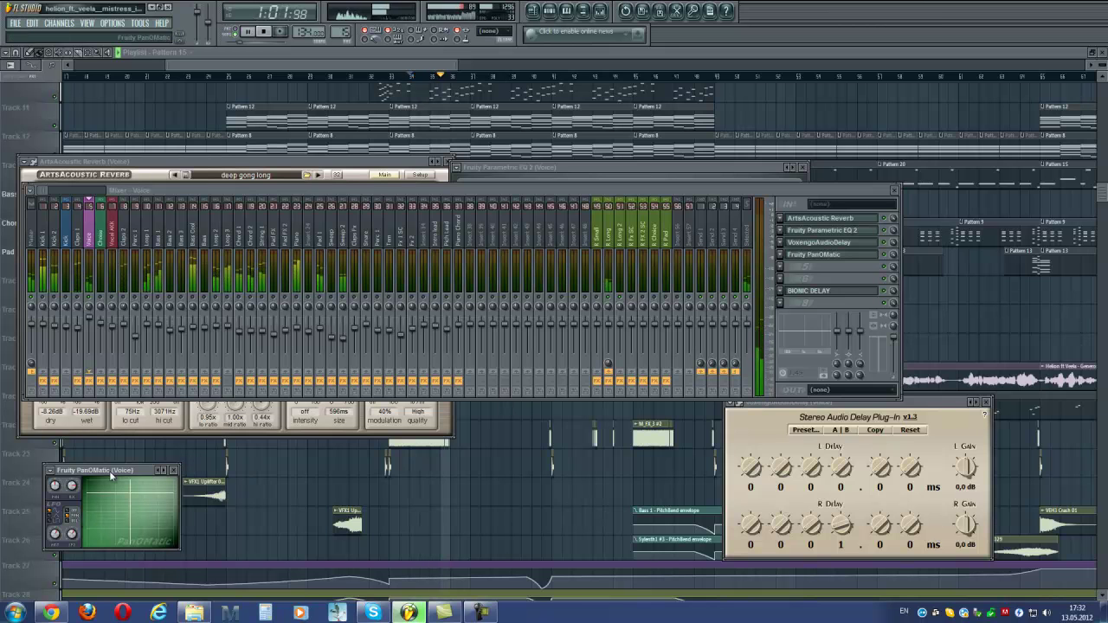
{"action": "key", "text": "space"}
{"action": "left_click", "coordinate": [827, 292]}
{"action": "left_click_drag", "start_coordinate": [174, 157], "coordinate": [1028, 122]}
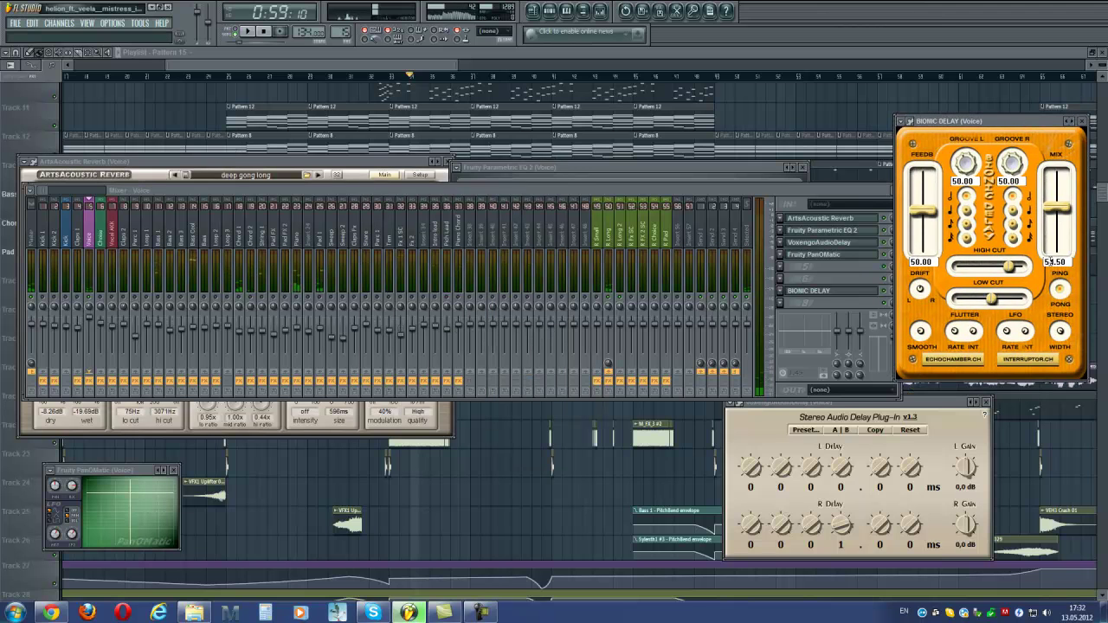
- Review the ArtsAcoustic Reverb on the R Long send track, close it, and reselect the Voice mixer track
{"action": "left_click", "coordinate": [610, 257]}
{"action": "left_click", "coordinate": [864, 222]}
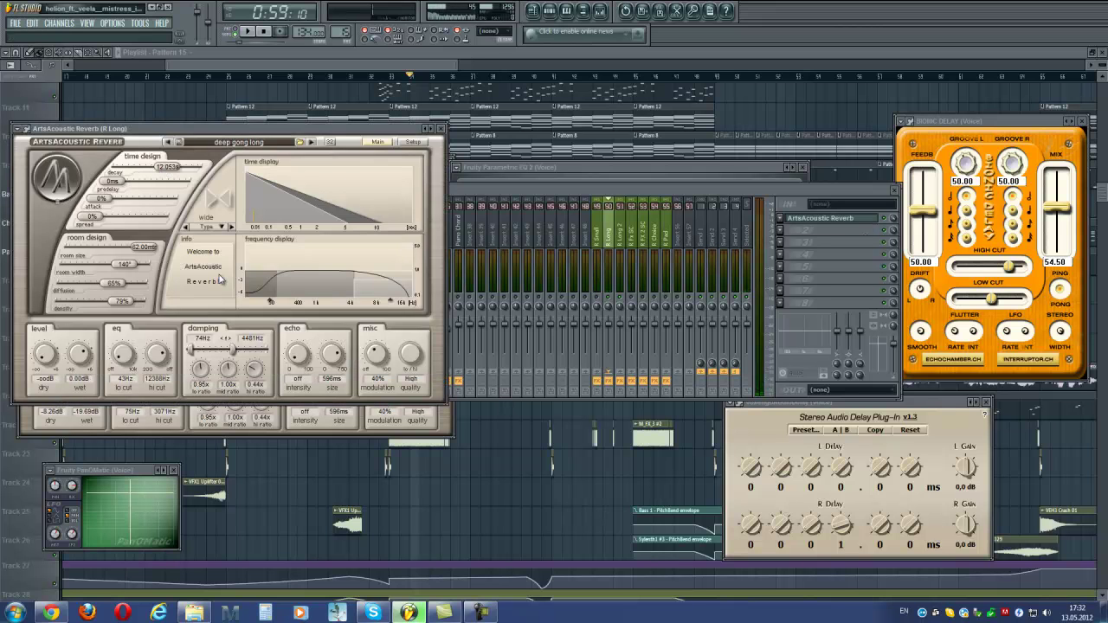
{"action": "left_click", "coordinate": [441, 128]}
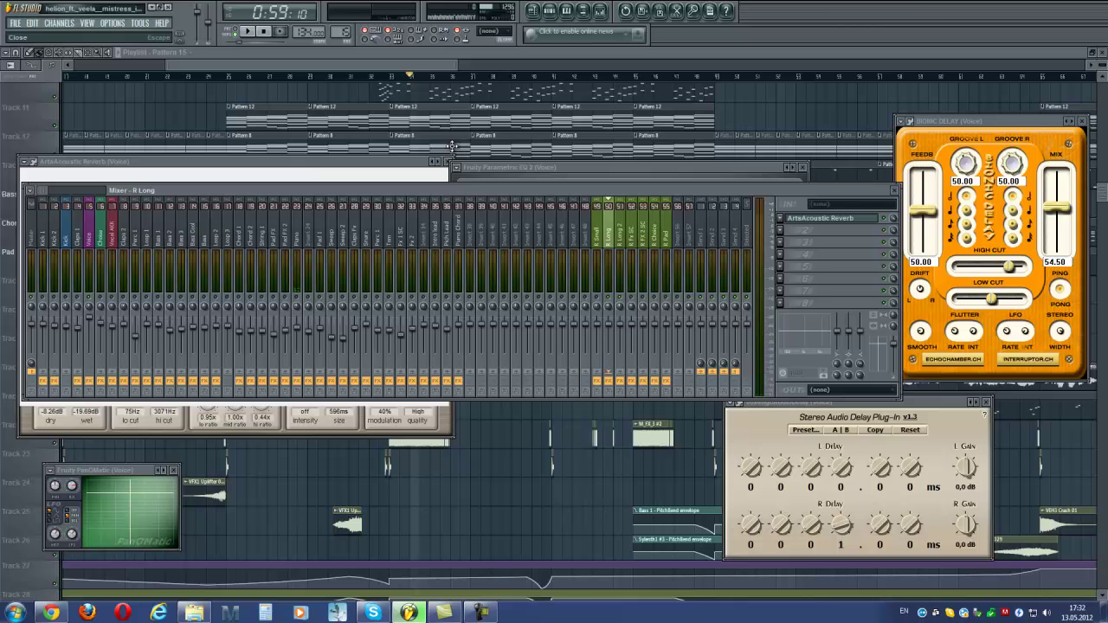
{"action": "left_click", "coordinate": [94, 247]}
- Play the song, and close all of the open Voice effect windows and the mixer
{"action": "key", "text": "space"}
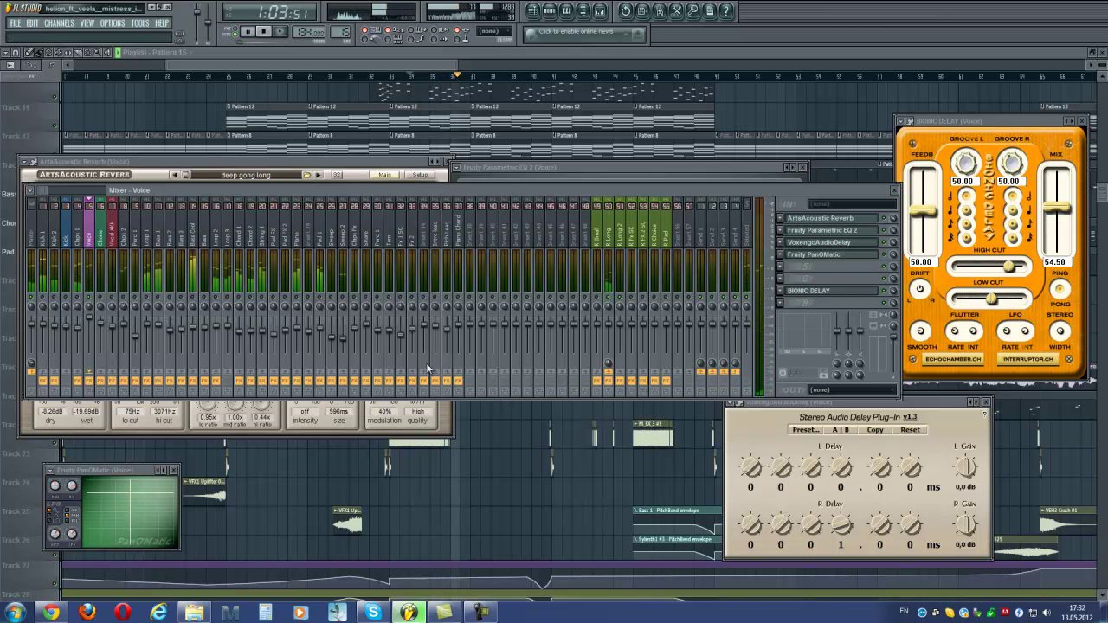
{"action": "left_click", "coordinate": [447, 162]}
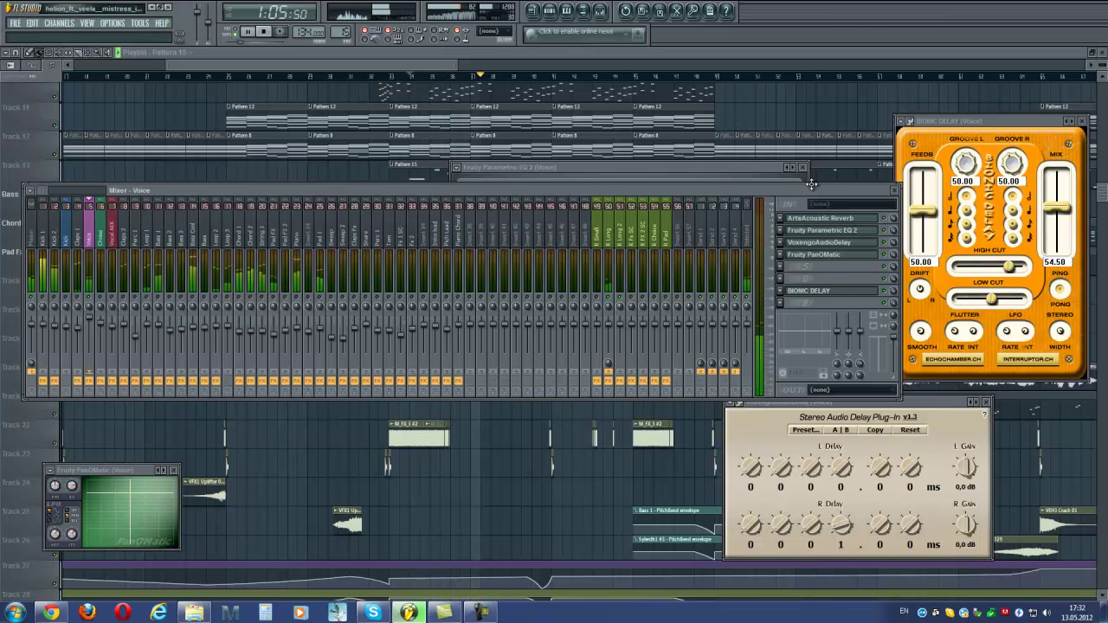
{"action": "left_click", "coordinate": [802, 168]}
{"action": "left_click", "coordinate": [1082, 122]}
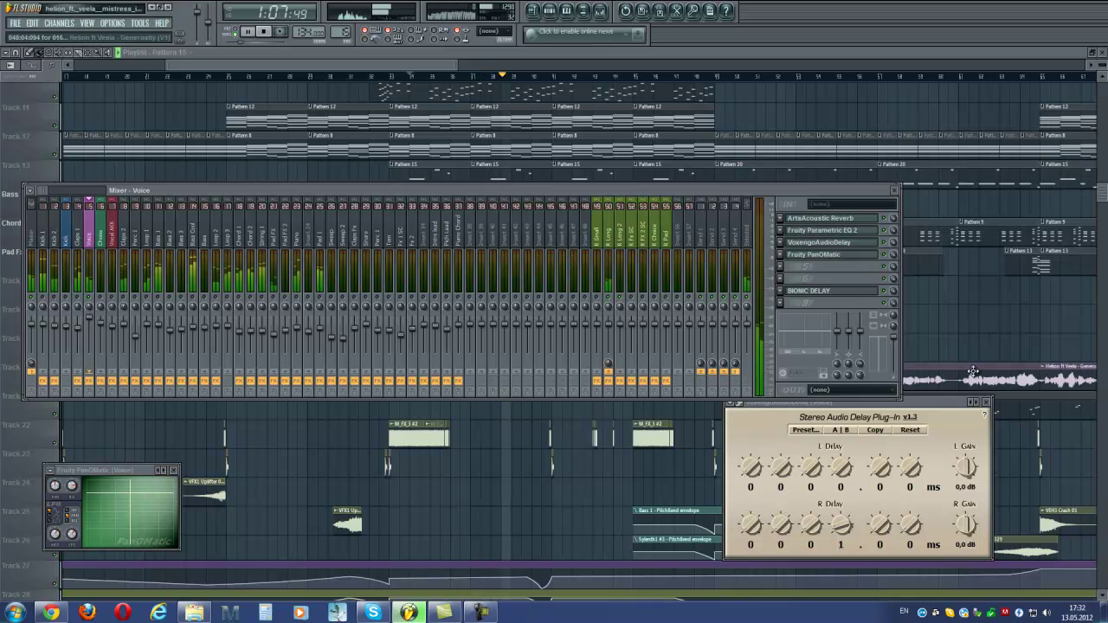
{"action": "left_click", "coordinate": [985, 402]}
{"action": "left_click", "coordinate": [174, 471]}
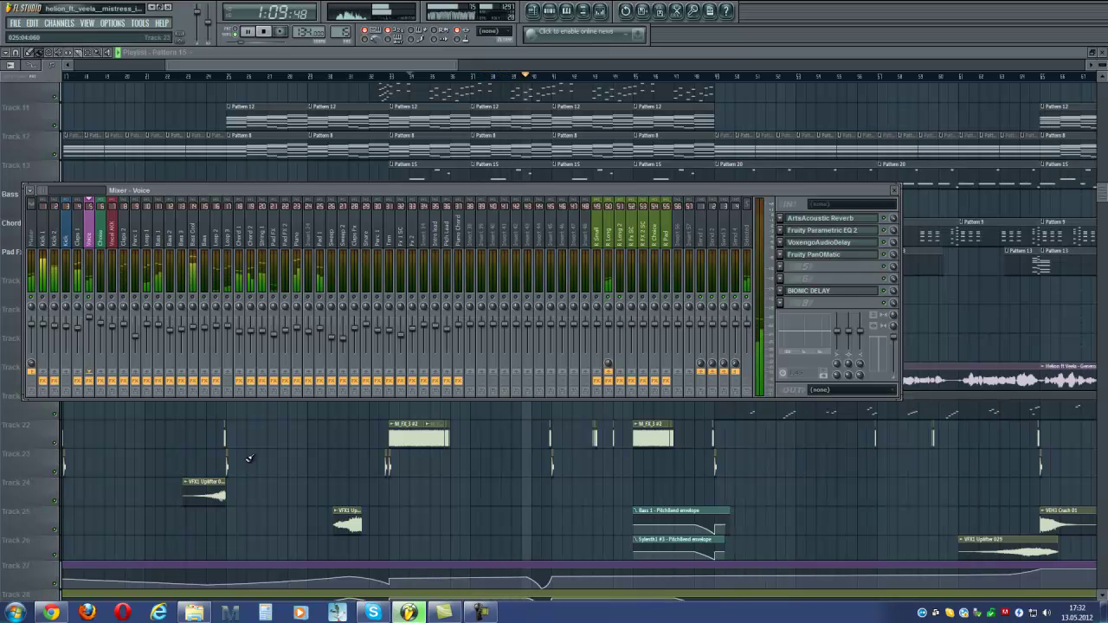
{"action": "left_click", "coordinate": [894, 189]}
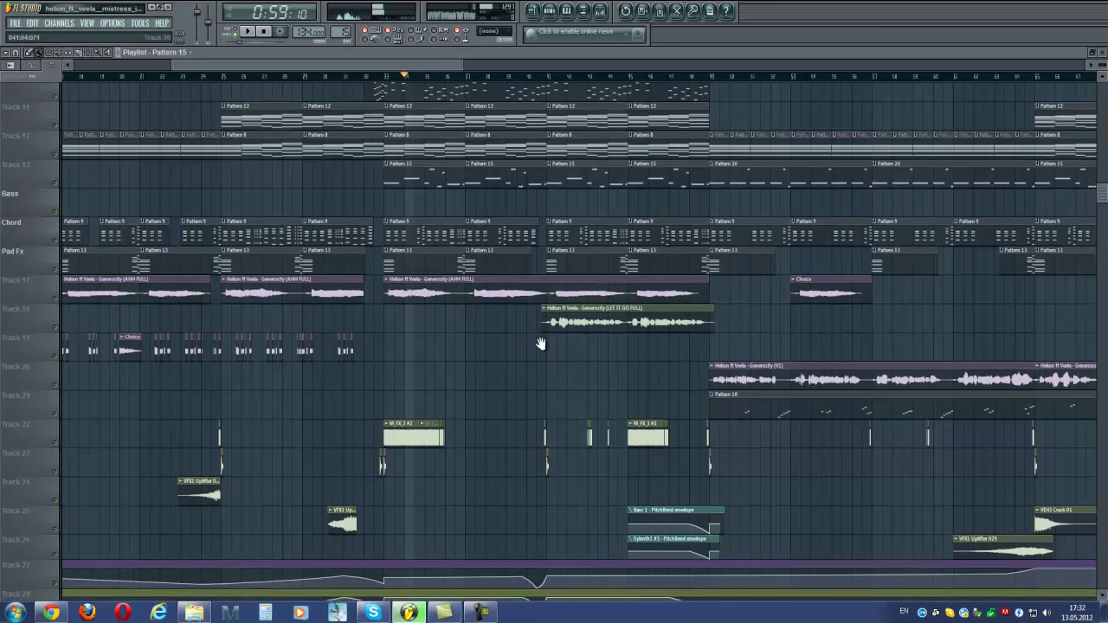
- Solo the LET IT GO FULL vocal on playlist Track 18 from its start, and check its routing in the mixer
{"action": "scroll", "coordinate": [542, 341], "scroll_direction": "right", "scroll_amount": 1}
{"action": "left_click", "coordinate": [531, 71]}
{"action": "right_click", "coordinate": [55, 327]}
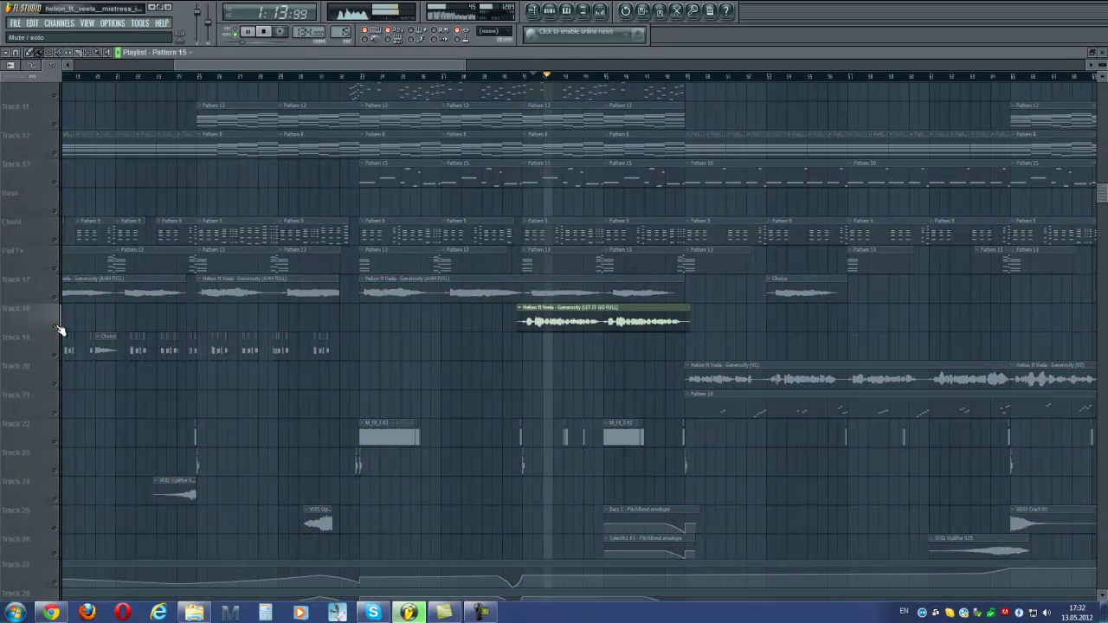
{"action": "double_click", "coordinate": [580, 323]}
{"action": "left_click", "coordinate": [664, 132]}
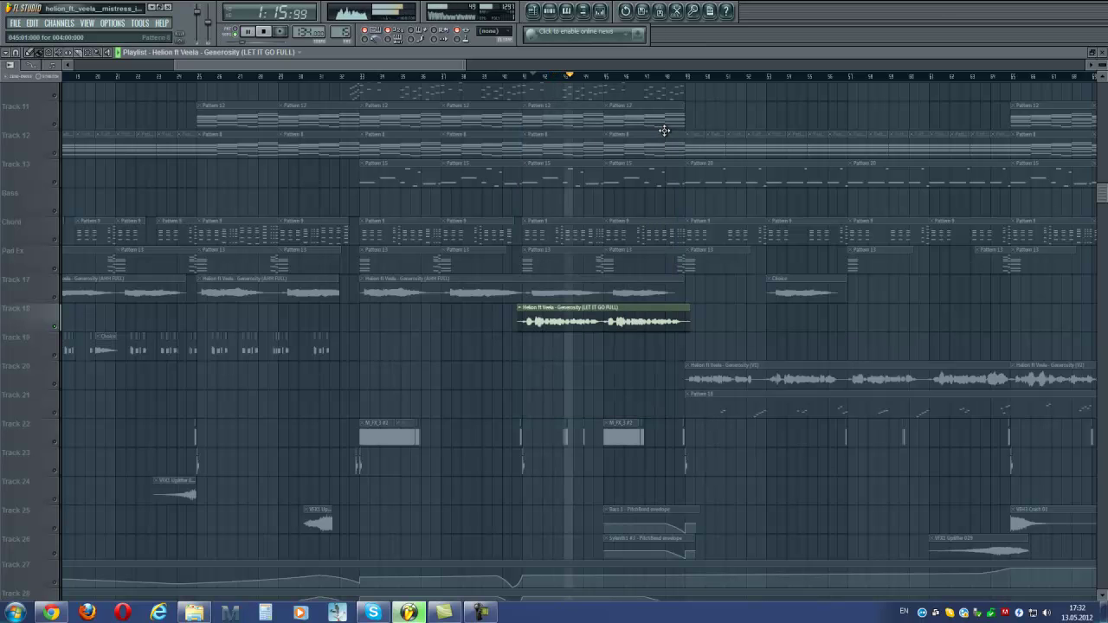
{"action": "left_click", "coordinate": [599, 11]}
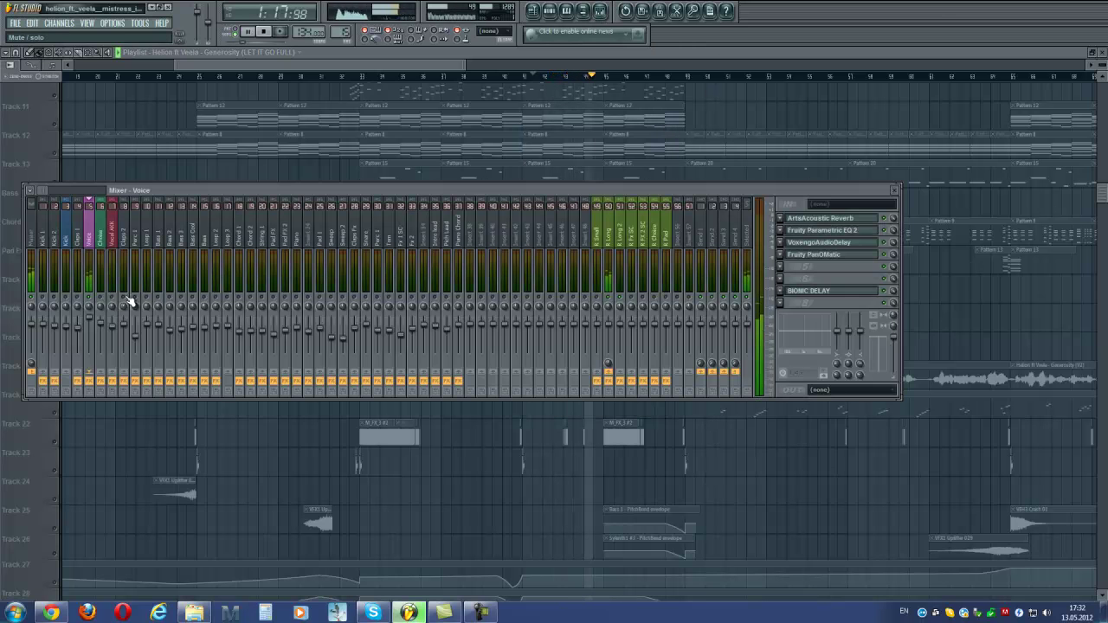
{"action": "left_click", "coordinate": [895, 190]}
- Solo the Choice vocal clips on playlist Track 19 and play them from just before bar 12
{"action": "scroll", "coordinate": [288, 288], "scroll_direction": "left", "scroll_amount": 5}
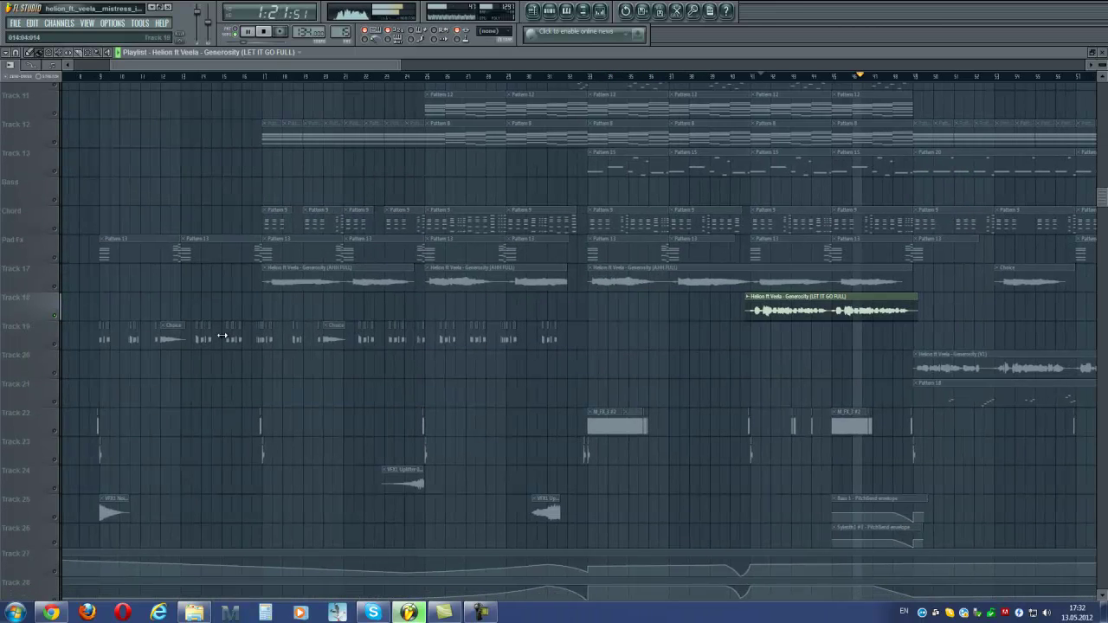
{"action": "left_click", "coordinate": [54, 336]}
{"action": "scroll", "coordinate": [295, 81], "scroll_direction": "left", "scroll_amount": 3}
{"action": "left_click", "coordinate": [279, 77]}
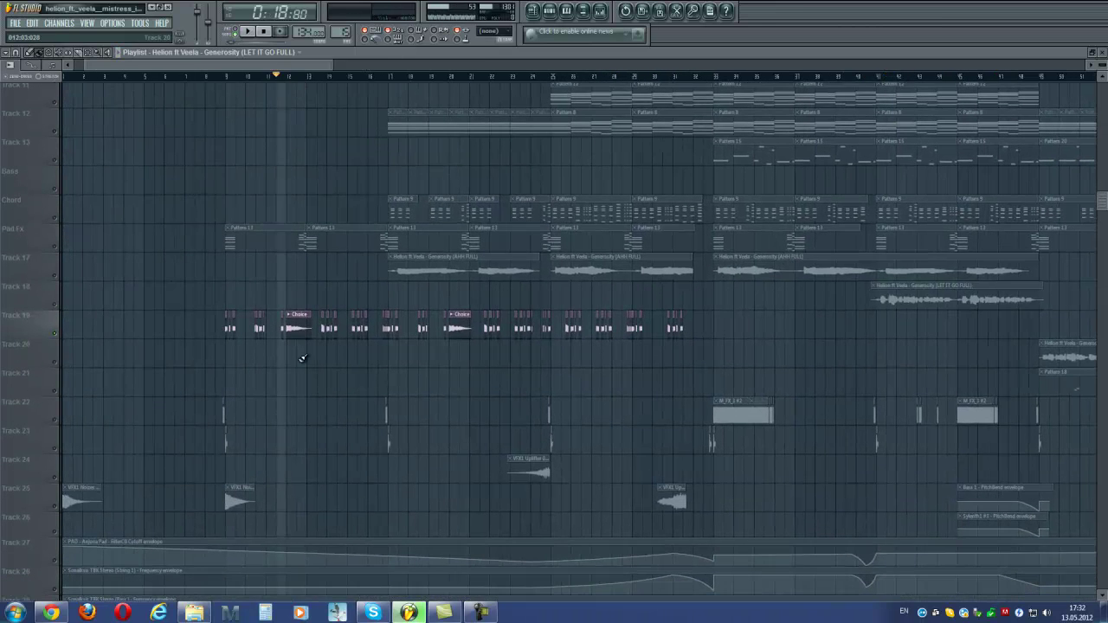
{"action": "scroll", "coordinate": [329, 364], "scroll_direction": "up", "scroll_amount": 4}
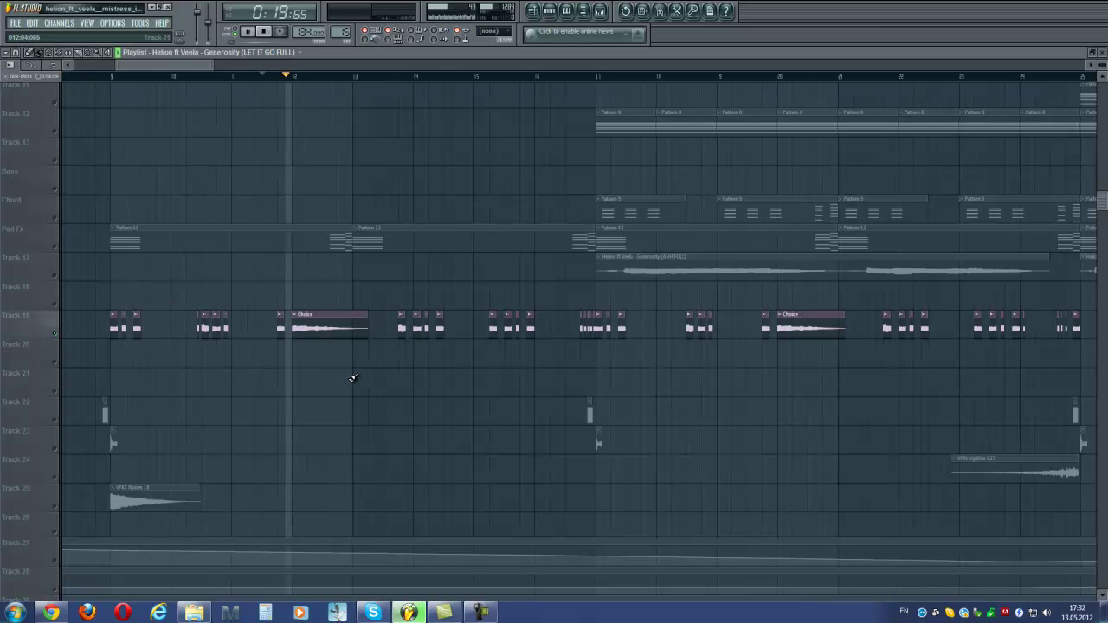
- Check in the mixer which track carries the soloed Choice clips, restart playback, and close the mixer
{"action": "key", "text": "space"}
{"action": "key", "text": "F9"}
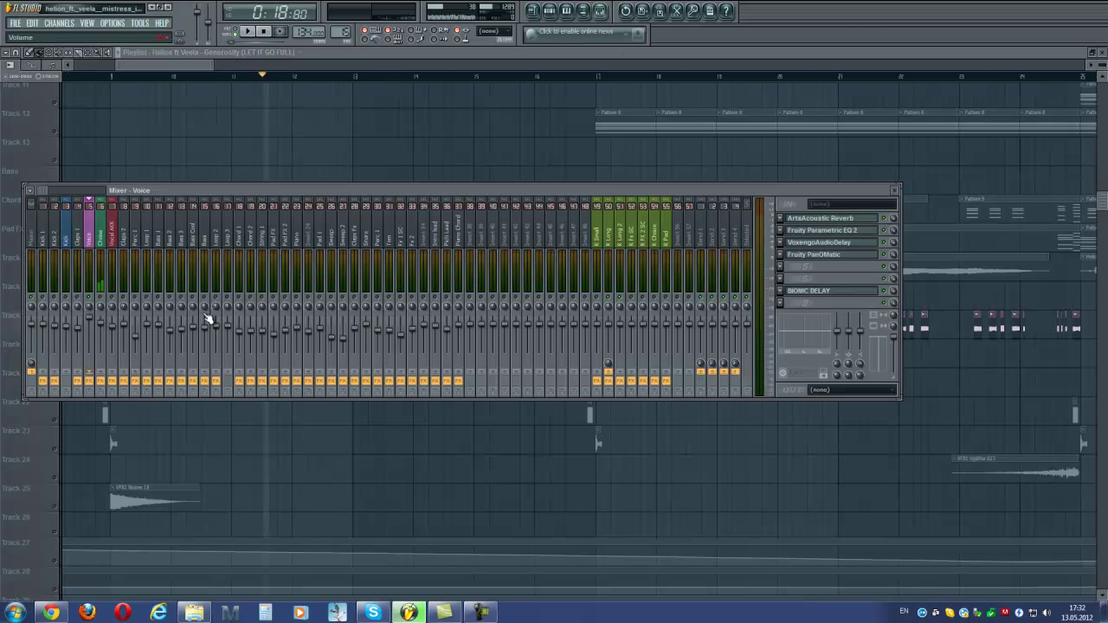
{"action": "key", "text": "space"}
{"action": "key", "text": "F9"}
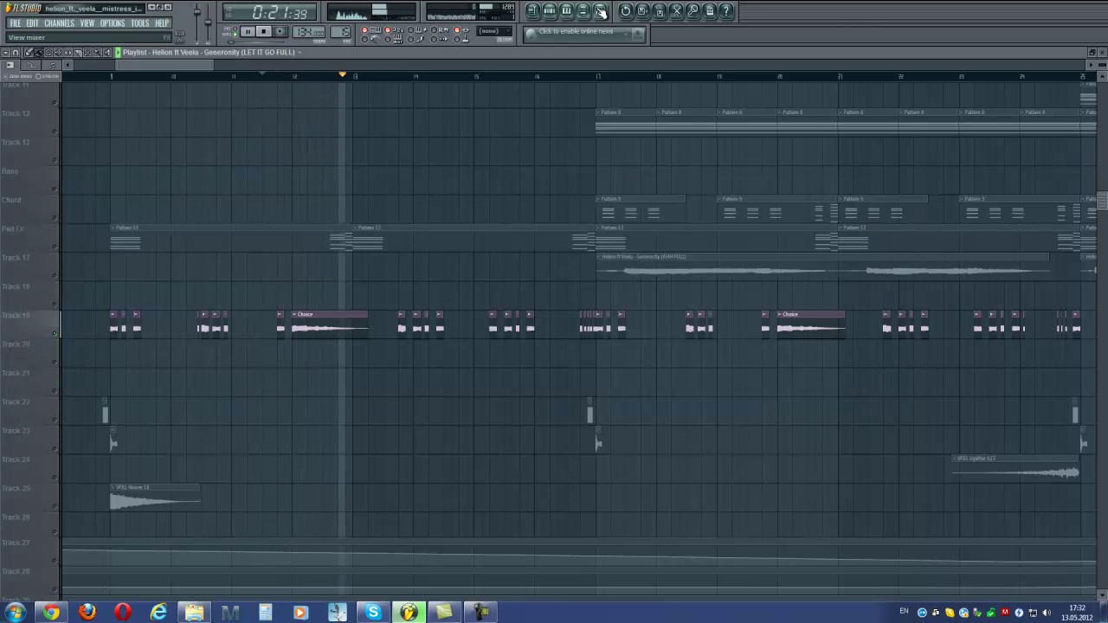
{"action": "key", "text": "F9"}
{"action": "key", "text": "F9"}
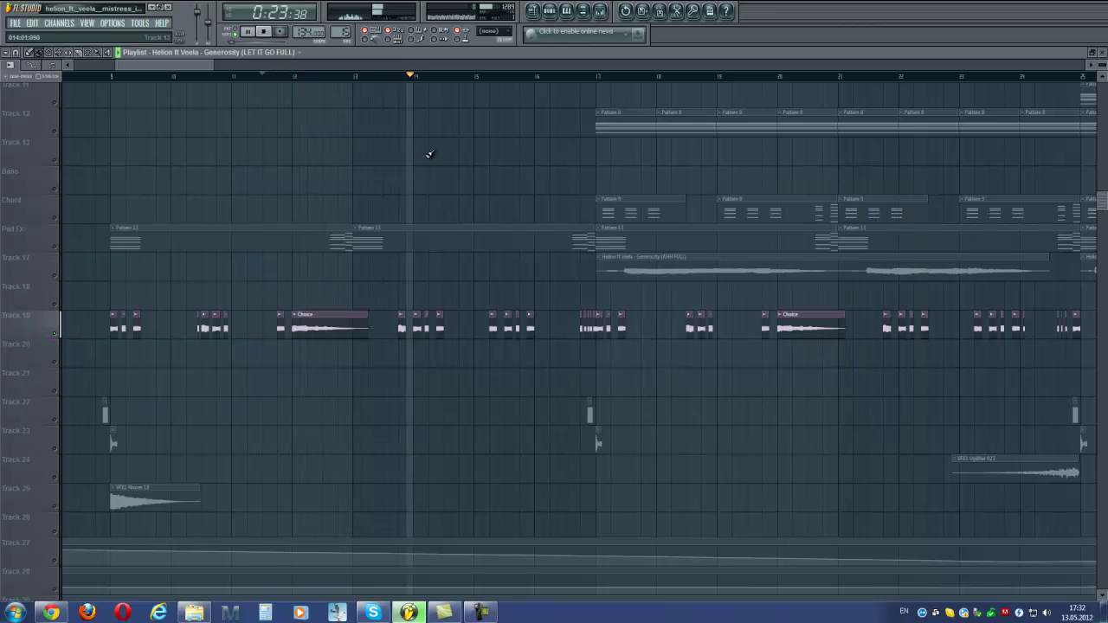
- Examine the chopped Choice clips on Track 19 close up around bar 17 during playback, and stop the song
{"action": "scroll", "coordinate": [487, 433], "scroll_direction": "down", "scroll_amount": 2}
{"action": "scroll", "coordinate": [497, 383], "scroll_direction": "up", "scroll_amount": 3}
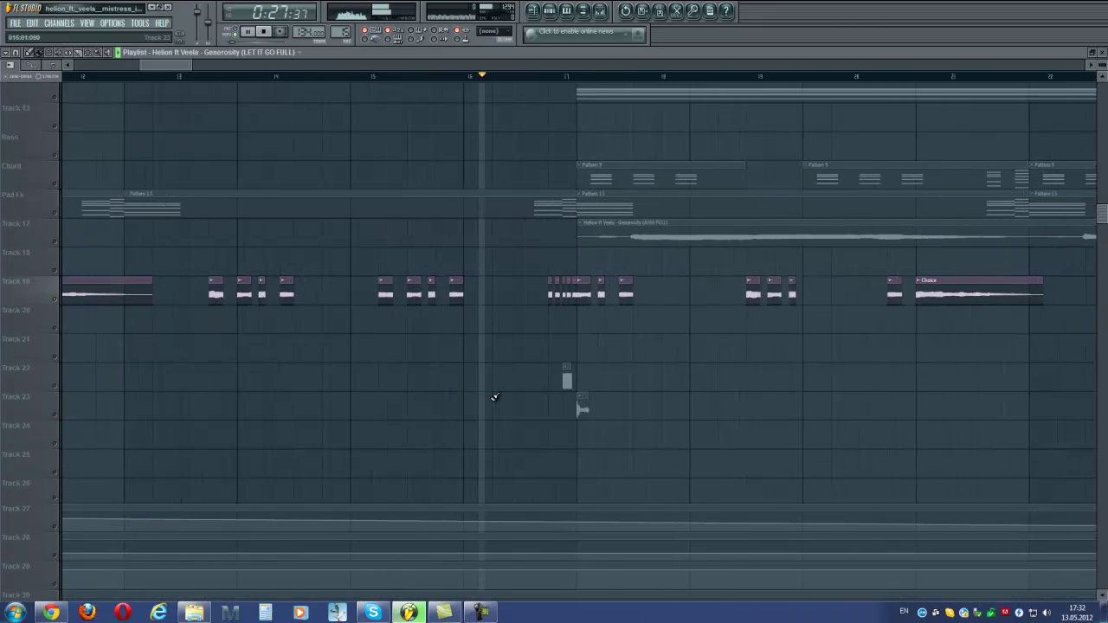
{"action": "scroll", "coordinate": [482, 381], "scroll_direction": "up", "scroll_amount": 2}
{"action": "key", "text": "space"}
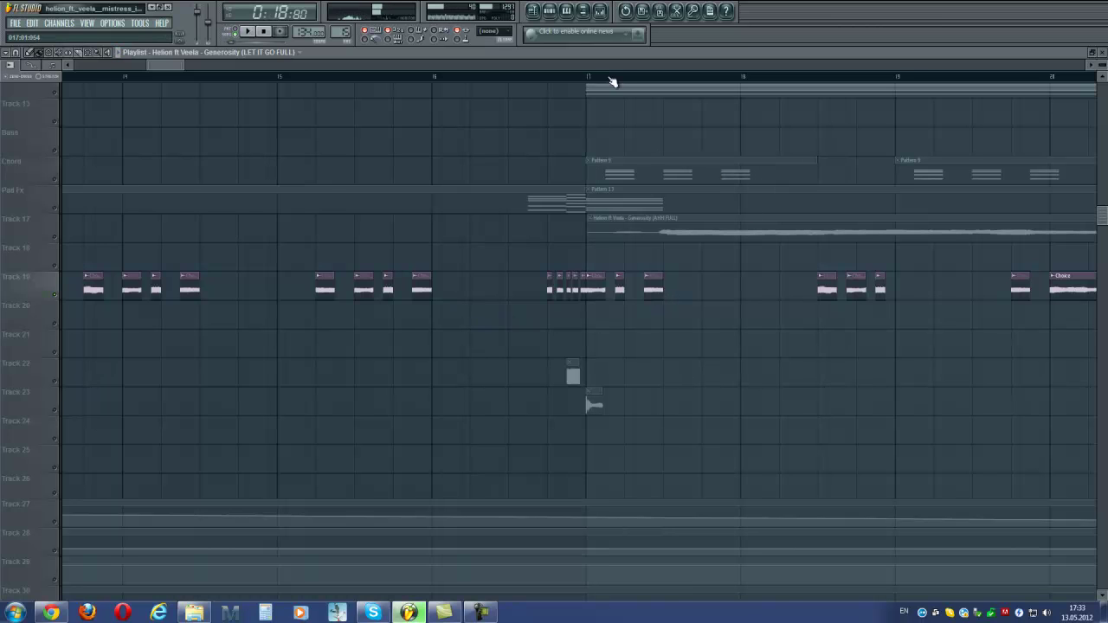
- View the effect chain of the Choise mixer track, opening its two L3-LL Ultra Stereo limiters and RCompressor Stereo
{"action": "left_click", "coordinate": [604, 13]}
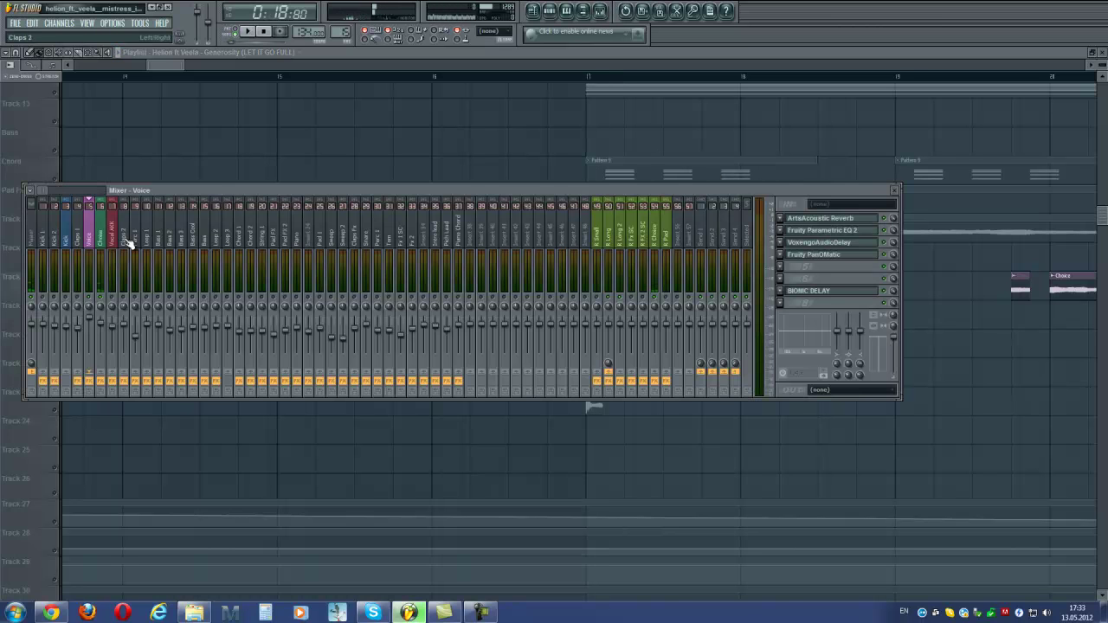
{"action": "left_click", "coordinate": [102, 242]}
{"action": "left_click", "coordinate": [816, 224]}
{"action": "left_click", "coordinate": [819, 230]}
{"action": "left_click", "coordinate": [817, 243]}
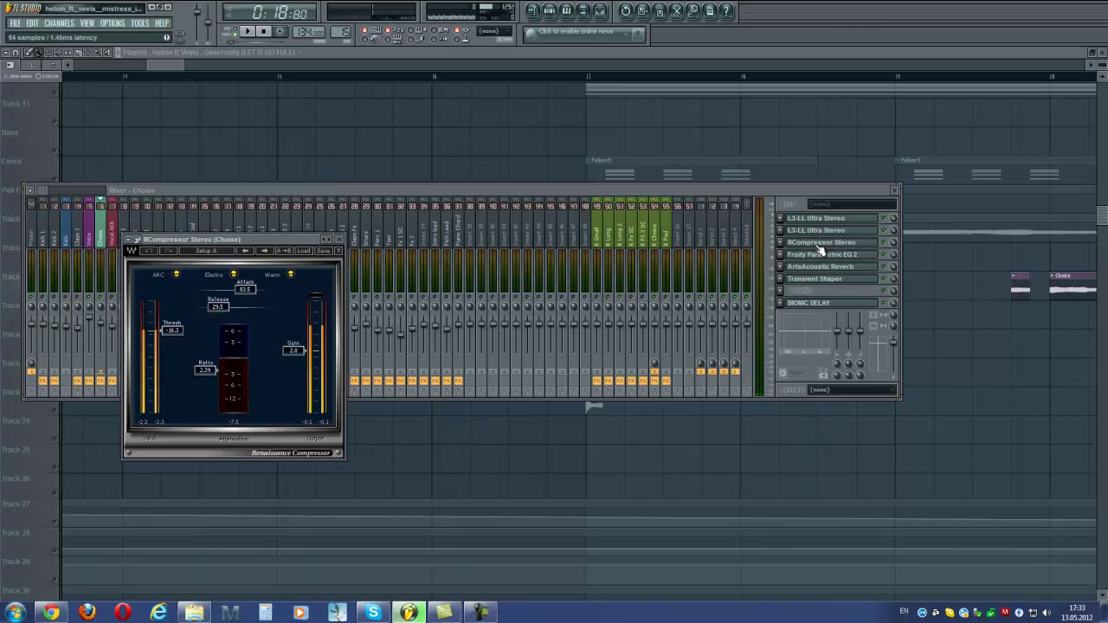
- Open the Choise track's Fruity Parametric EQ 2 and place it side by side with the RCompressor Stereo window
{"action": "left_click", "coordinate": [822, 255]}
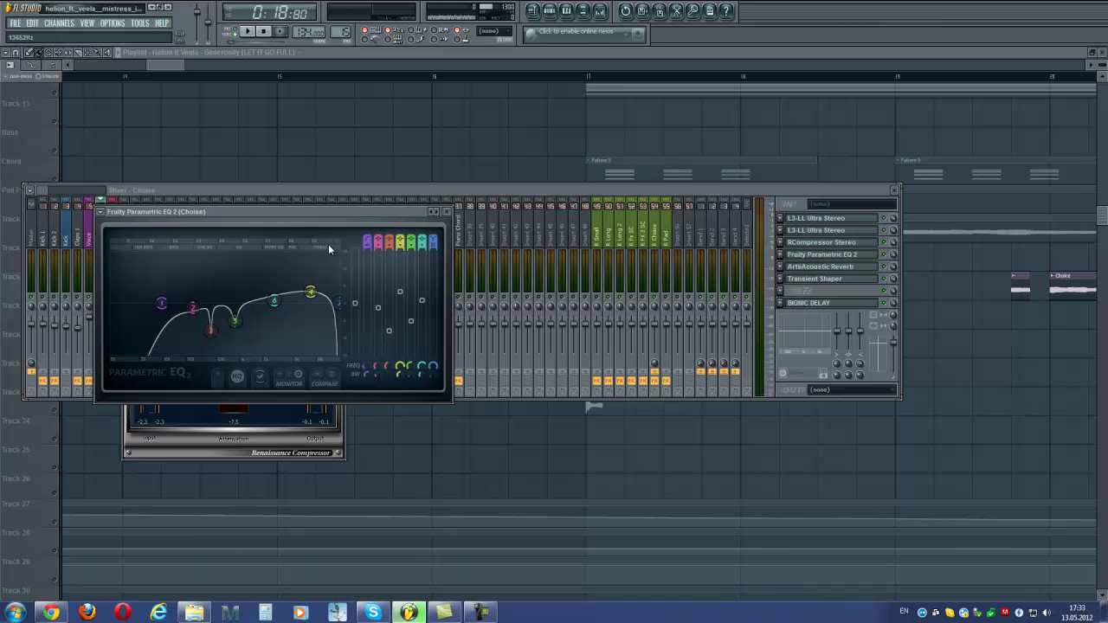
{"action": "left_click_drag", "start_coordinate": [403, 208], "coordinate": [652, 215]}
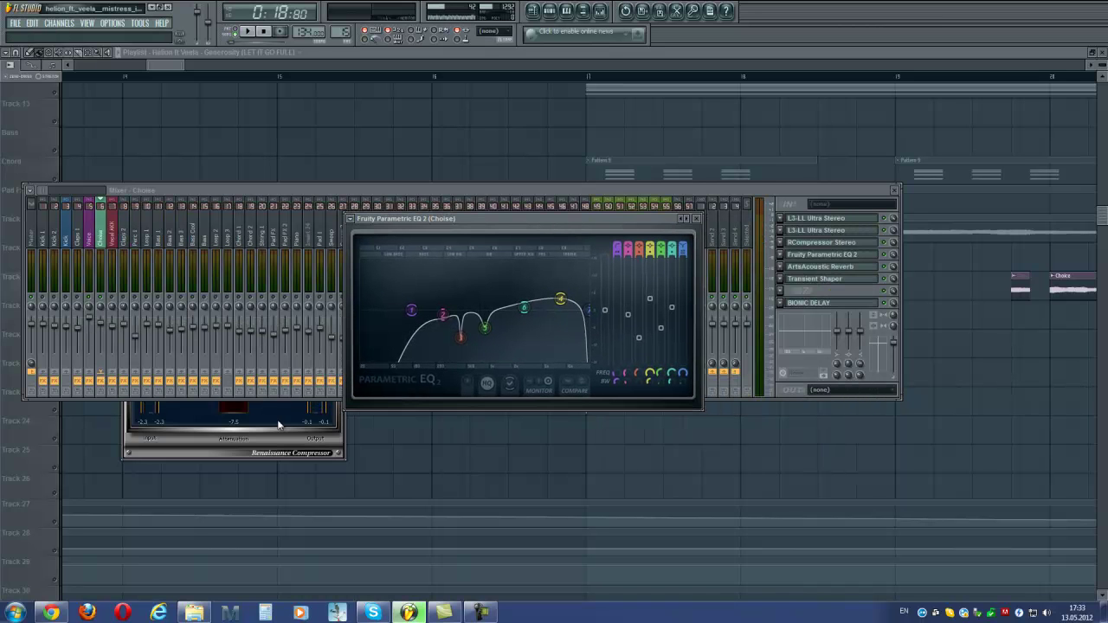
{"action": "left_click", "coordinate": [211, 454]}
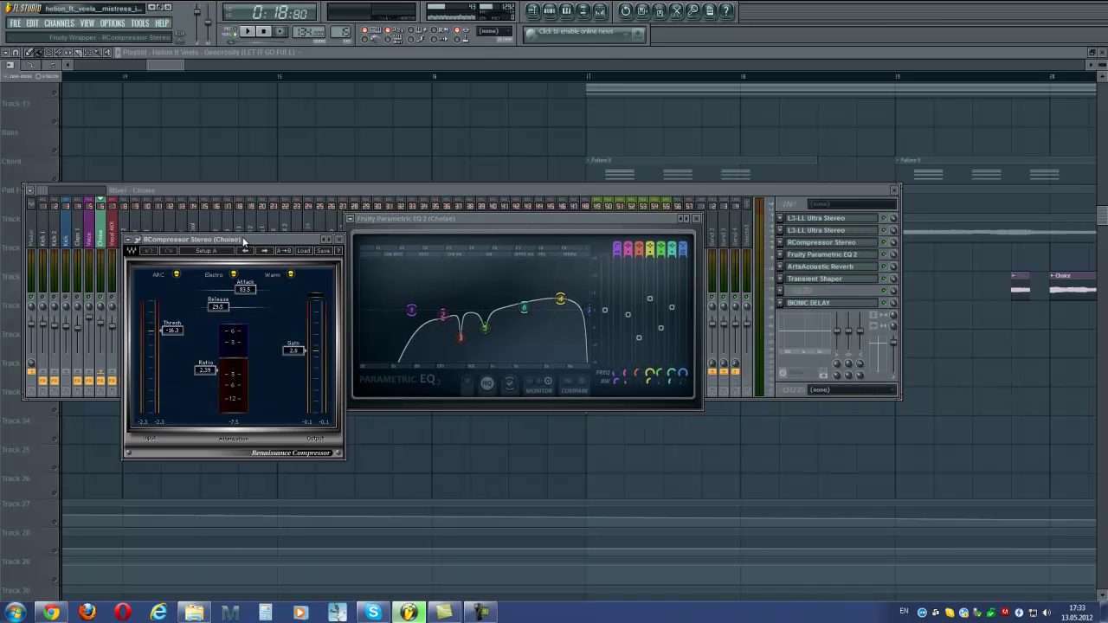
{"action": "left_click_drag", "start_coordinate": [232, 239], "coordinate": [227, 220]}
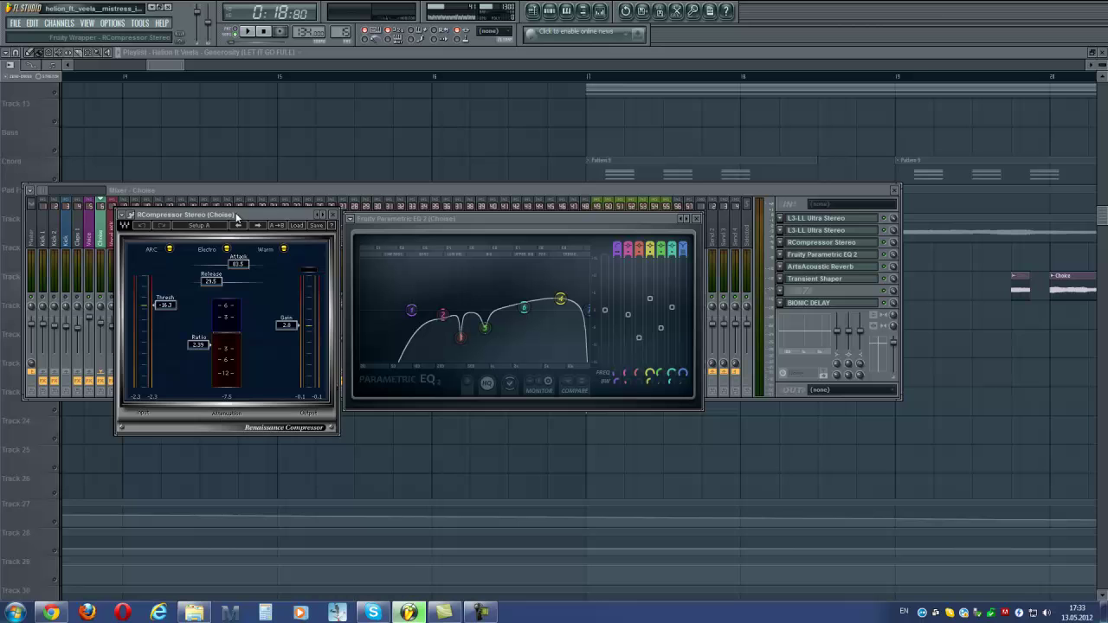
- Review the Choise track's ArtsAcoustic Reverb, Transient Shaper and BIONIC DELAY, moving their windows clear of the effect slots
{"action": "left_click", "coordinate": [837, 270]}
{"action": "left_click_drag", "start_coordinate": [334, 185], "coordinate": [922, 327]}
{"action": "left_click", "coordinate": [830, 276]}
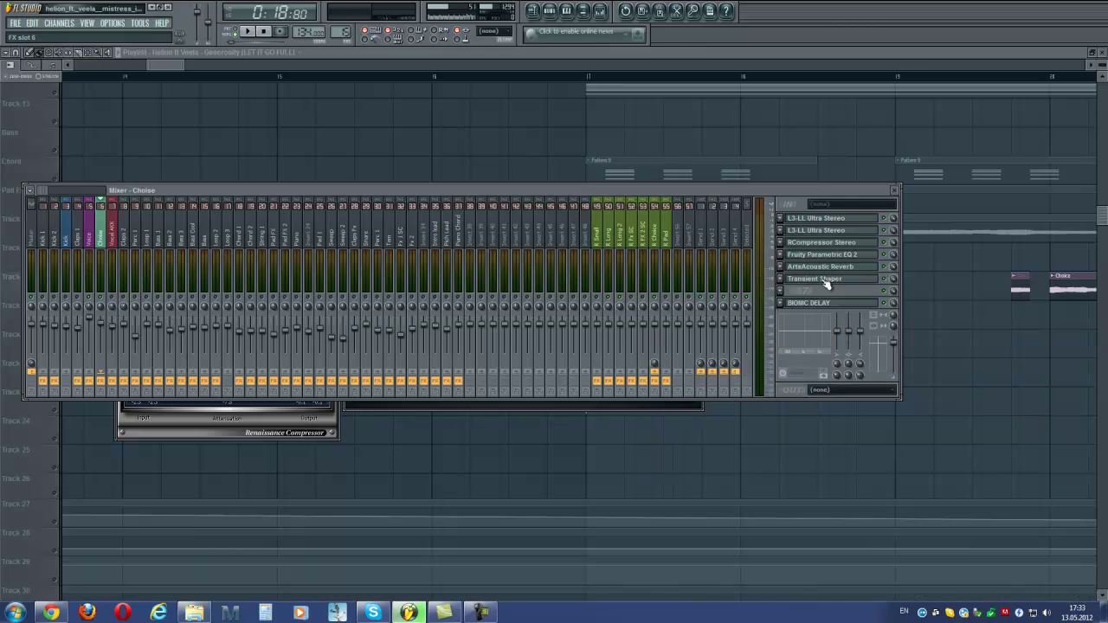
{"action": "left_click_drag", "start_coordinate": [396, 267], "coordinate": [564, 441]}
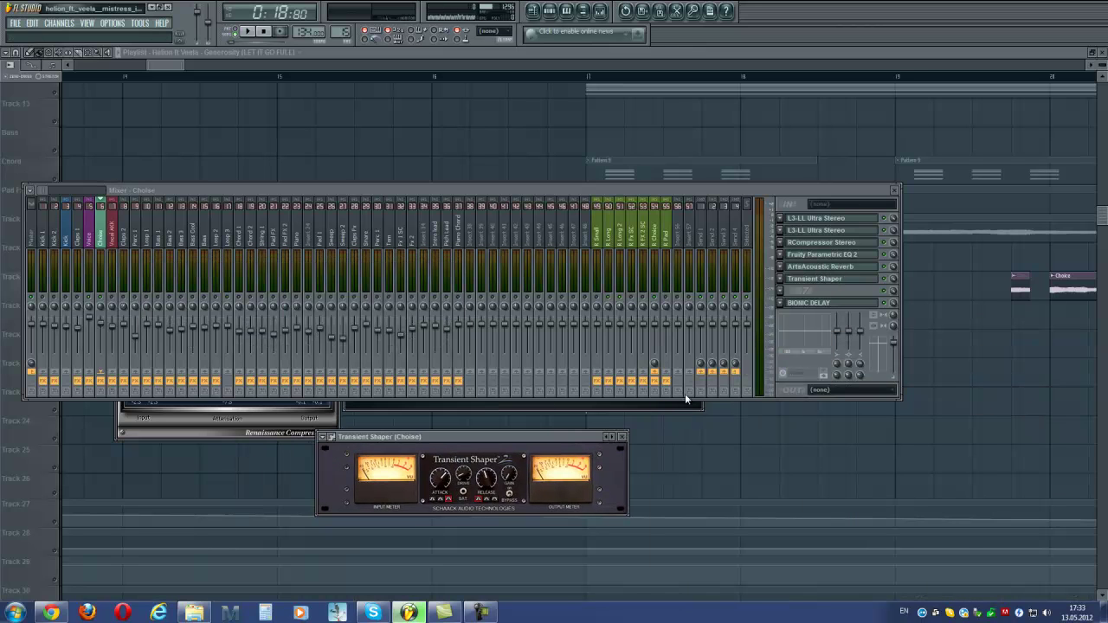
{"action": "left_click", "coordinate": [824, 308]}
{"action": "left_click_drag", "start_coordinate": [162, 131], "coordinate": [221, 370]}
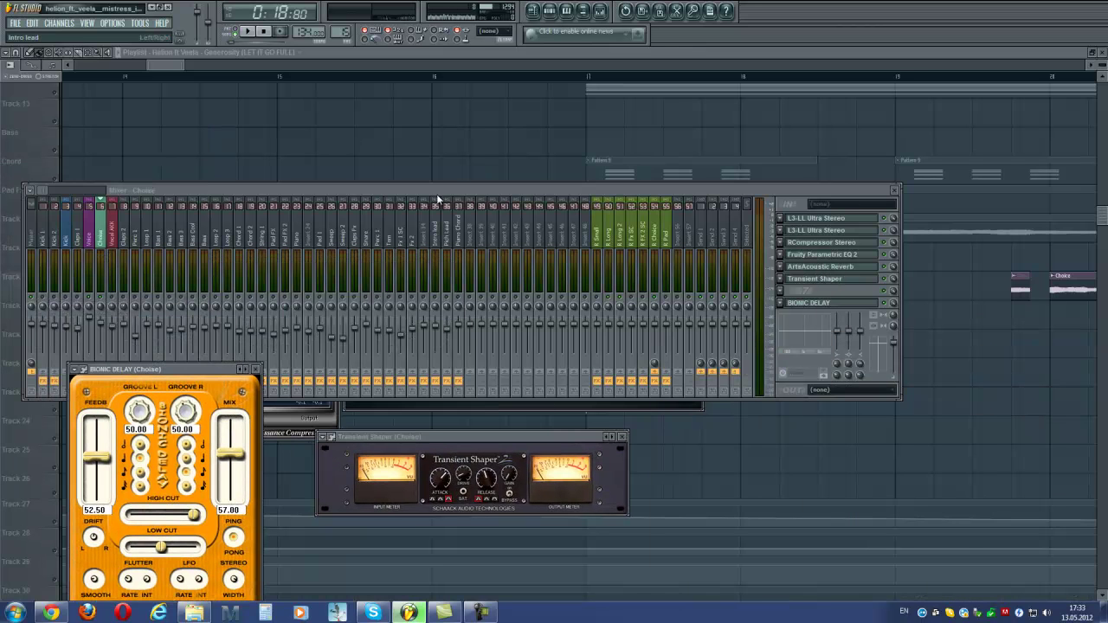
- Close the mixer and all of the open Choise effect windows to uncover the playlist
{"action": "left_click", "coordinate": [896, 190]}
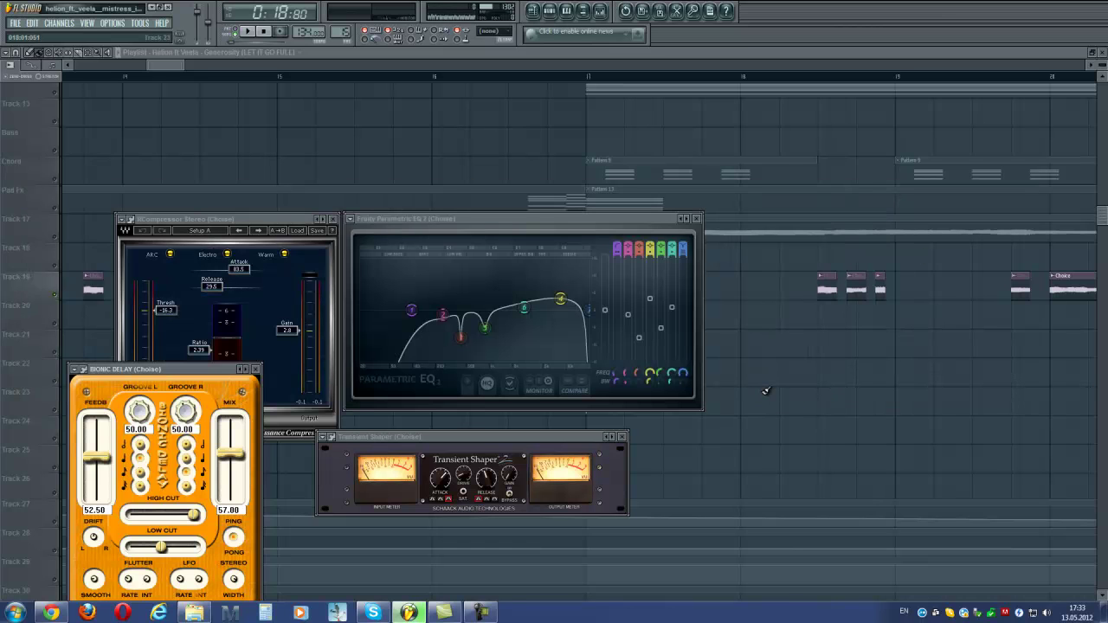
{"action": "left_click", "coordinate": [697, 219]}
{"action": "left_click", "coordinate": [334, 224]}
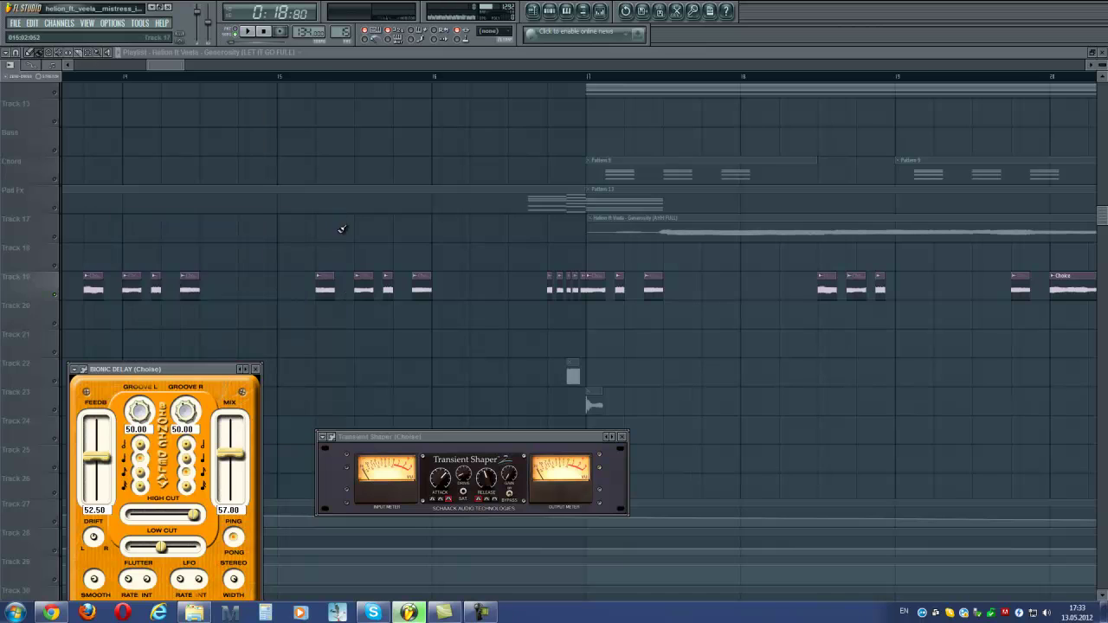
{"action": "left_click", "coordinate": [255, 369]}
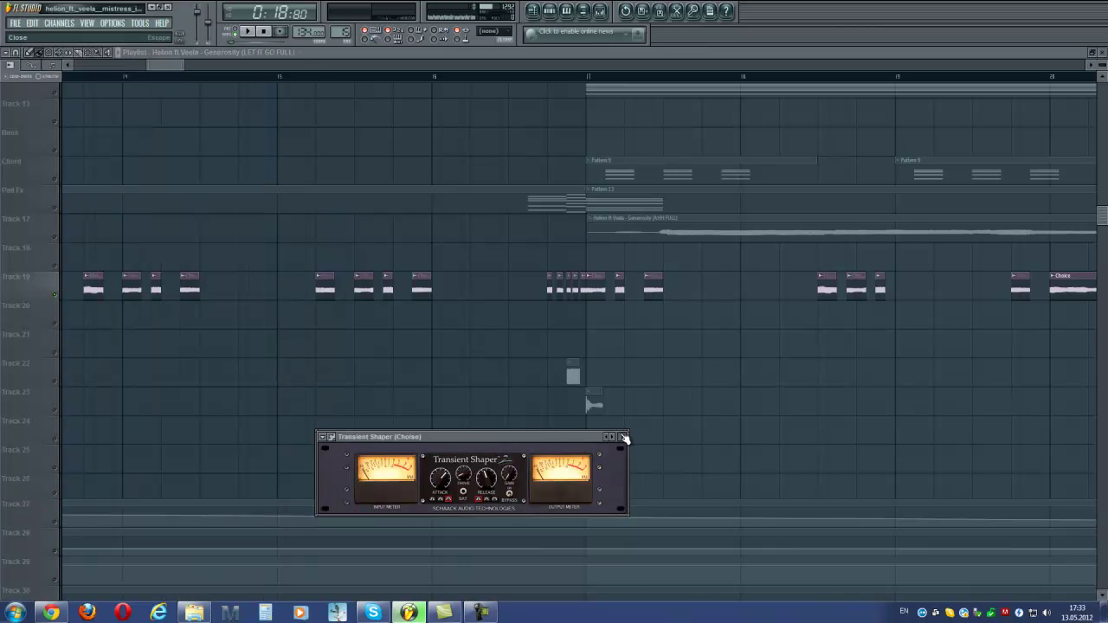
{"action": "left_click", "coordinate": [624, 437]}
{"action": "left_click", "coordinate": [256, 369]}
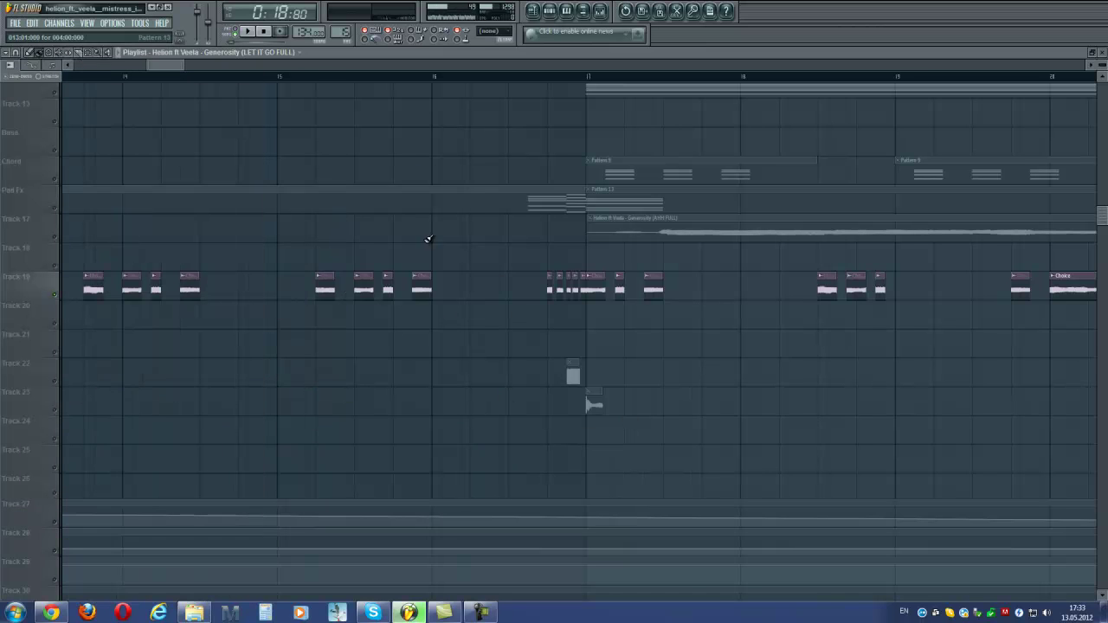
- Show the effect and automation tracks below the Choice clips, and restore all playlist tracks from the Track 19 solo
{"action": "scroll", "coordinate": [683, 363], "scroll_direction": "down", "scroll_amount": 5, "text": "ctrl"}
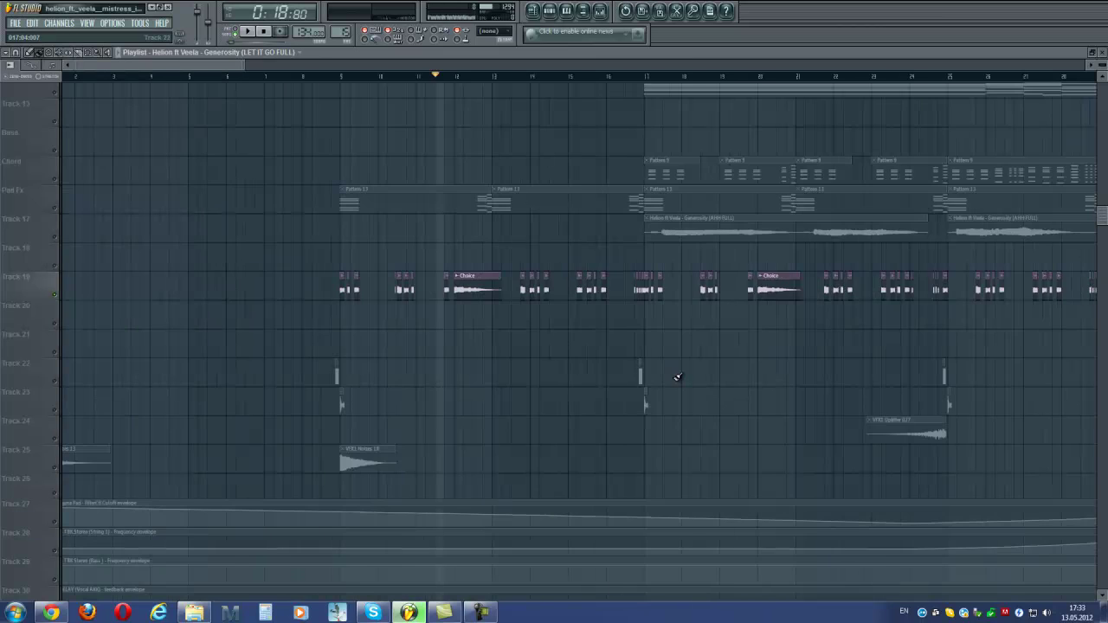
{"action": "scroll", "coordinate": [629, 292], "scroll_direction": "down", "scroll_amount": 4}
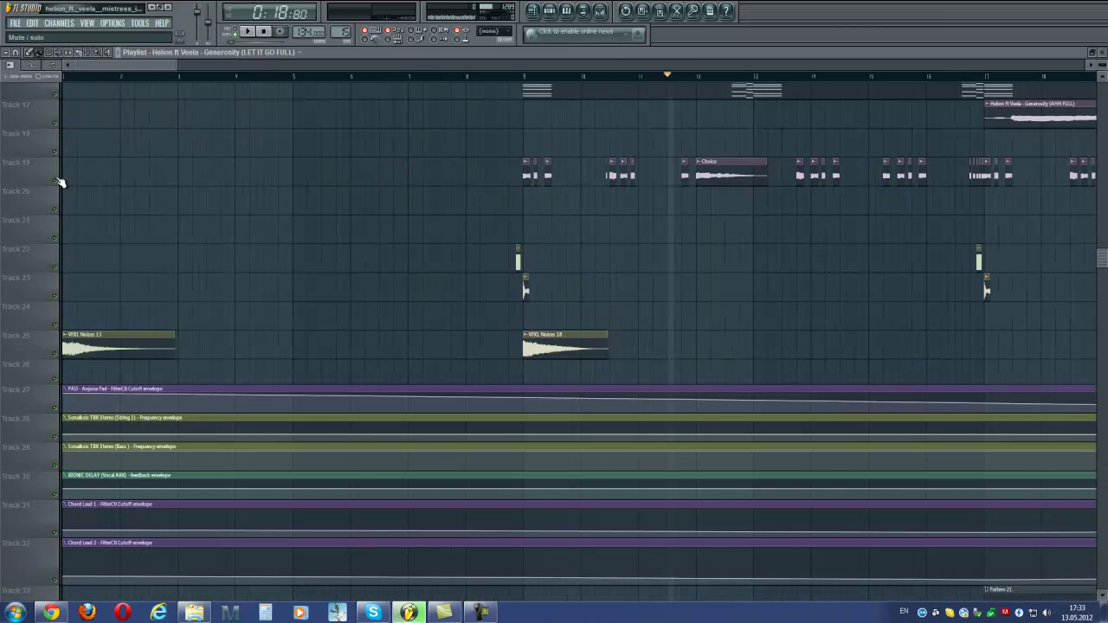
- Open the Pad Fx track's Pattern 13 in the piano roll and briefly audition its notes
{"action": "scroll", "coordinate": [519, 303], "scroll_direction": "up", "scroll_amount": 1}
{"action": "scroll", "coordinate": [518, 93], "scroll_direction": "down", "scroll_amount": 2}
{"action": "scroll", "coordinate": [518, 93], "scroll_direction": "up", "scroll_amount": 4}
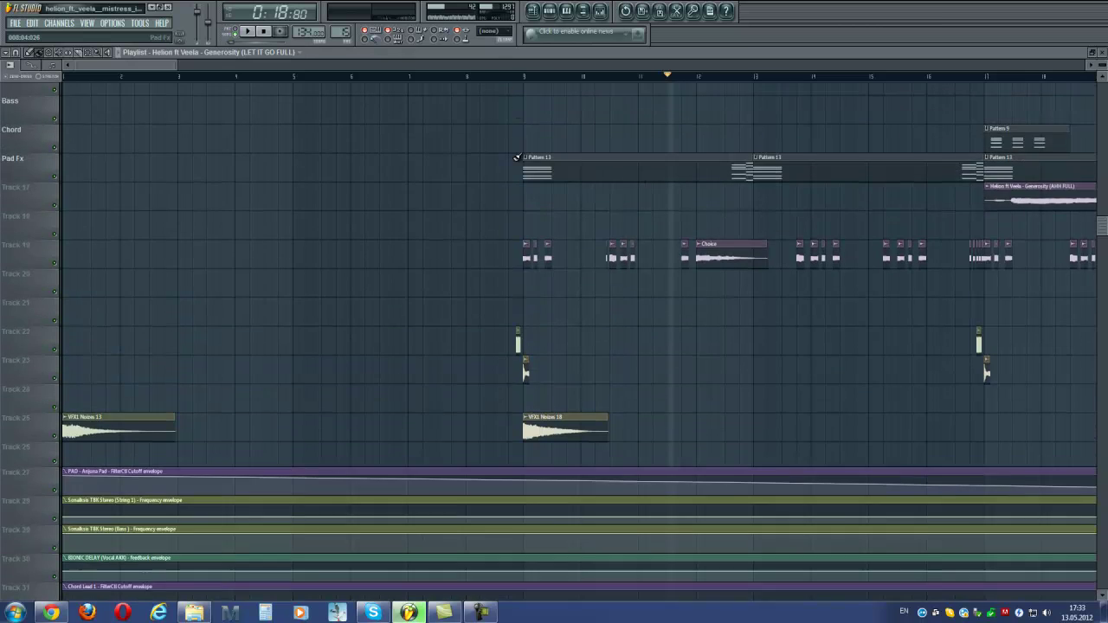
{"action": "double_click", "coordinate": [621, 175]}
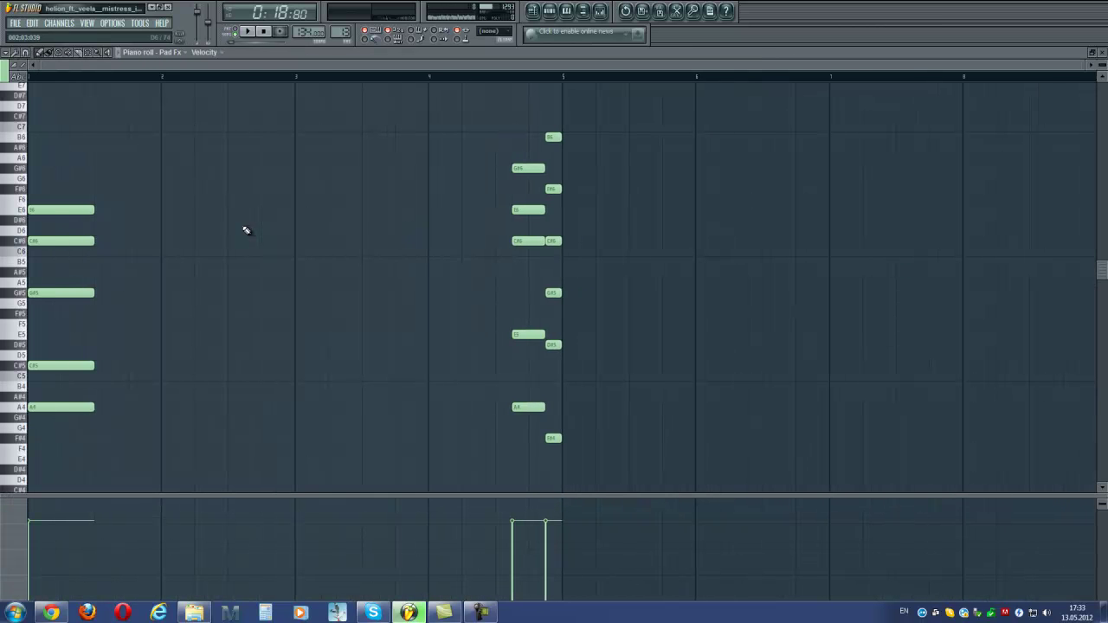
{"action": "key", "text": "space"}
{"action": "key", "text": "space"}
- Select the Pad FX track in the mixer and play its pattern, hiding the mixer to watch the notes
{"action": "left_click", "coordinate": [600, 10]}
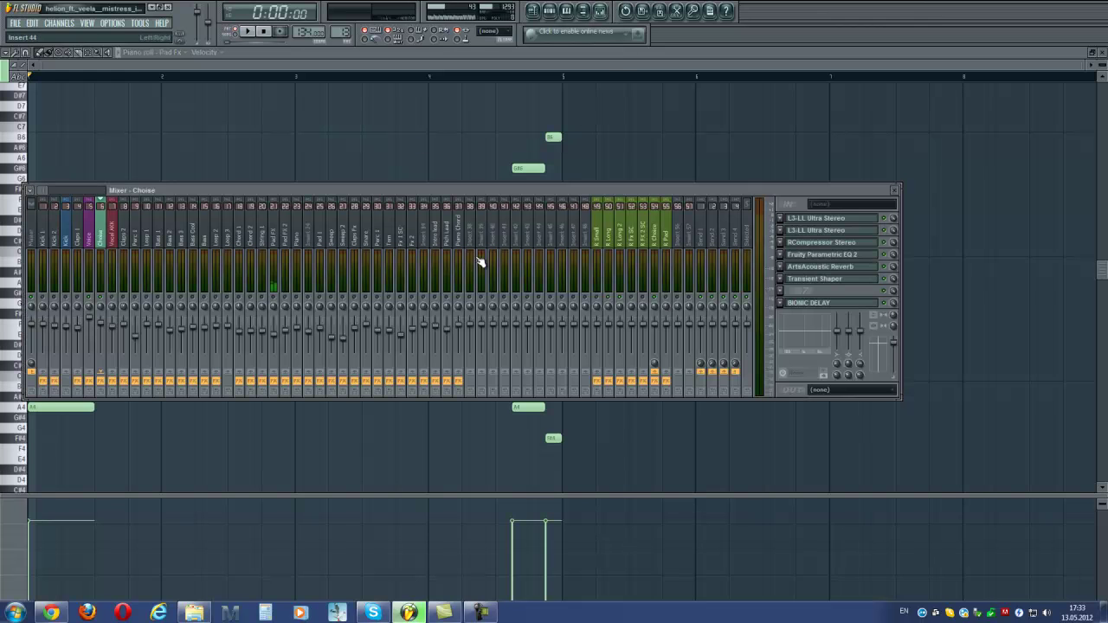
{"action": "left_click", "coordinate": [276, 274]}
{"action": "key", "text": "space"}
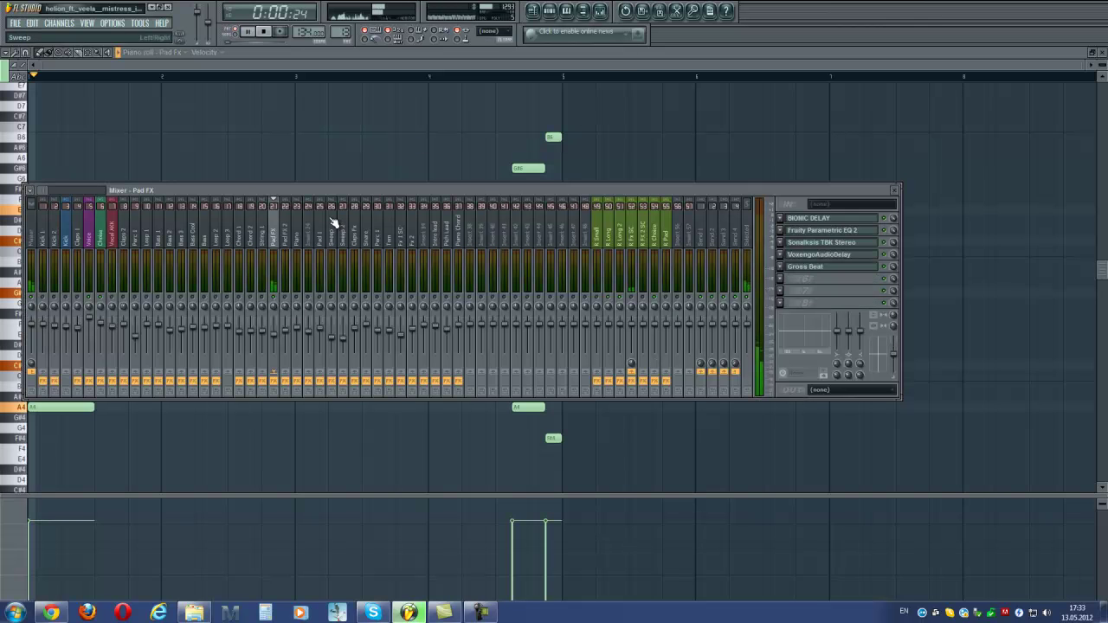
{"action": "key", "text": "F9"}
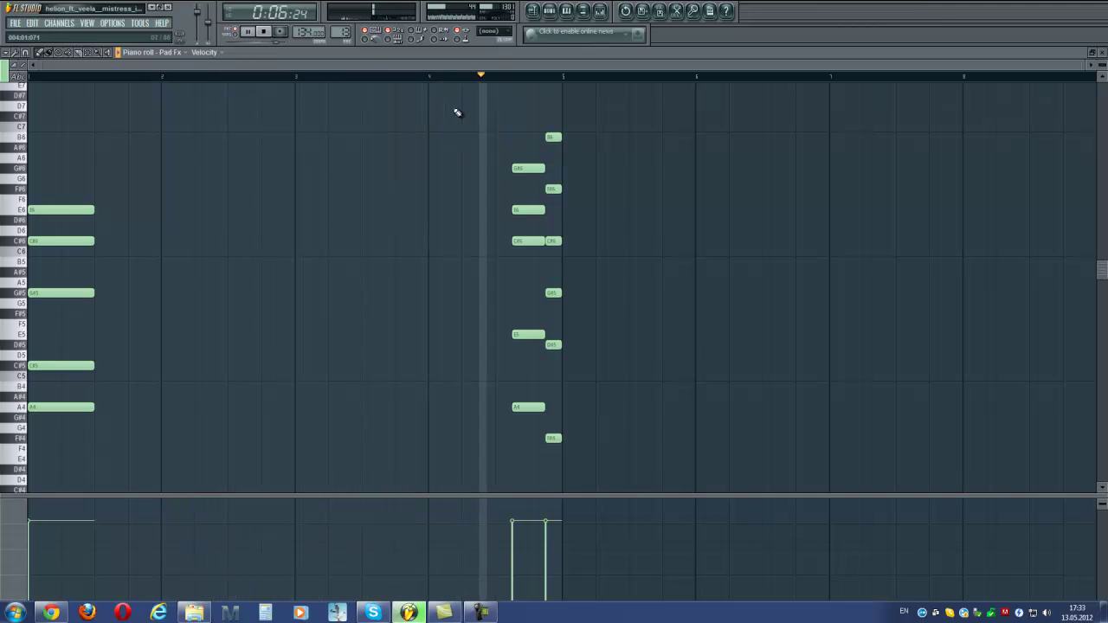
{"action": "key", "text": "space"}
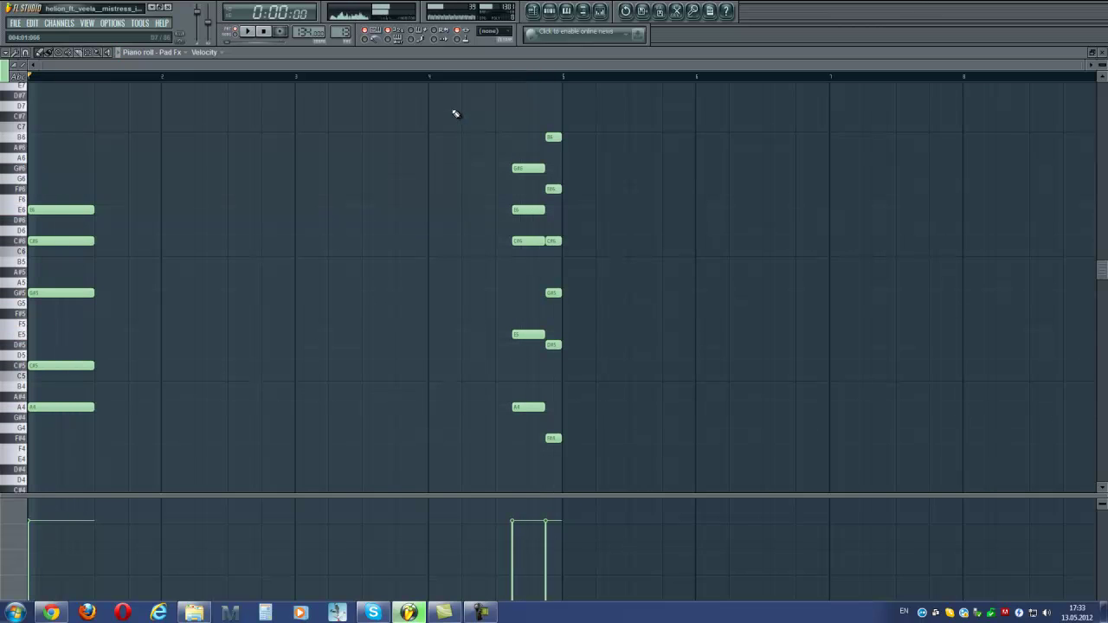
- Review the Pad FX track's BIONIC DELAY, Fruity Parametric EQ 2, Sonalksis TBK Stereo, VoxengoAudioDelay and Gross Beat, spreading out overlapping windows
{"action": "left_click", "coordinate": [599, 10]}
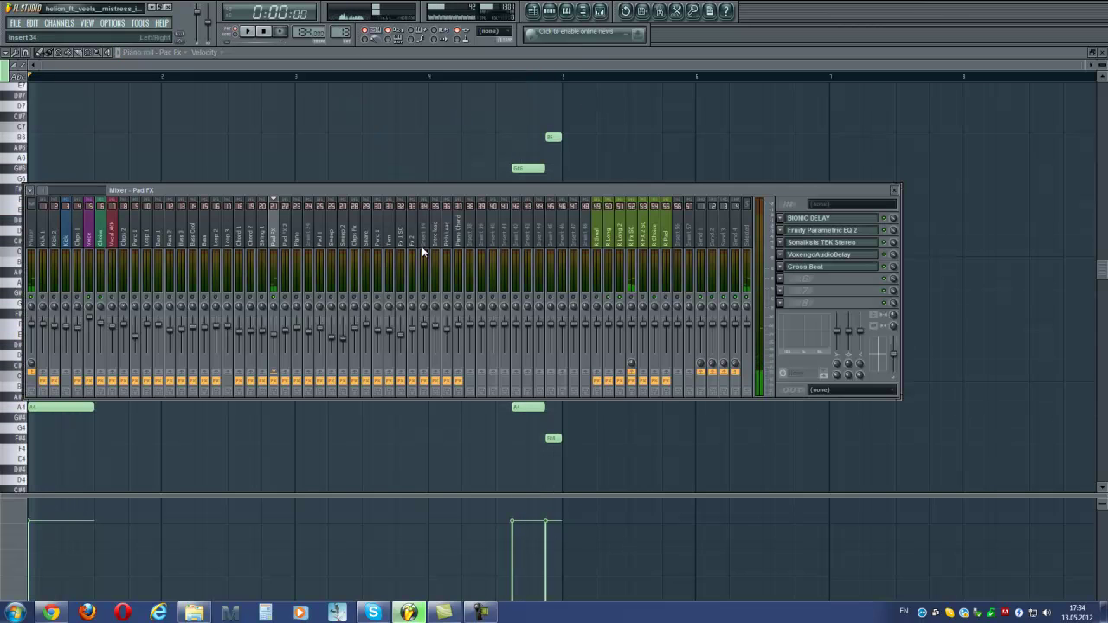
{"action": "left_click", "coordinate": [818, 220]}
{"action": "left_click", "coordinate": [819, 232]}
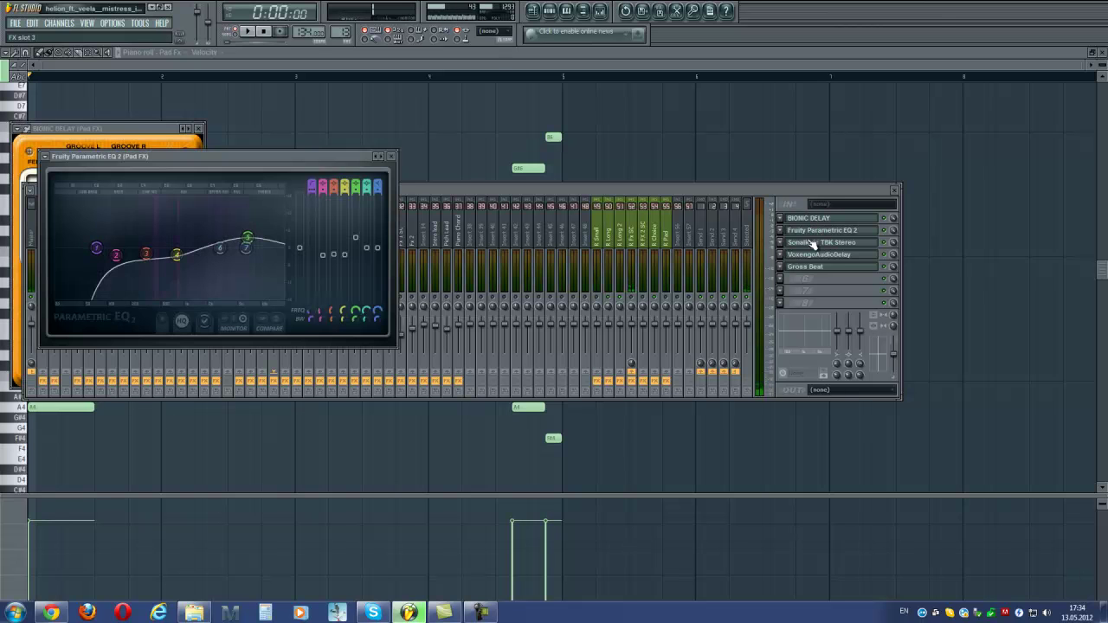
{"action": "left_click", "coordinate": [816, 243]}
{"action": "left_click", "coordinate": [815, 255]}
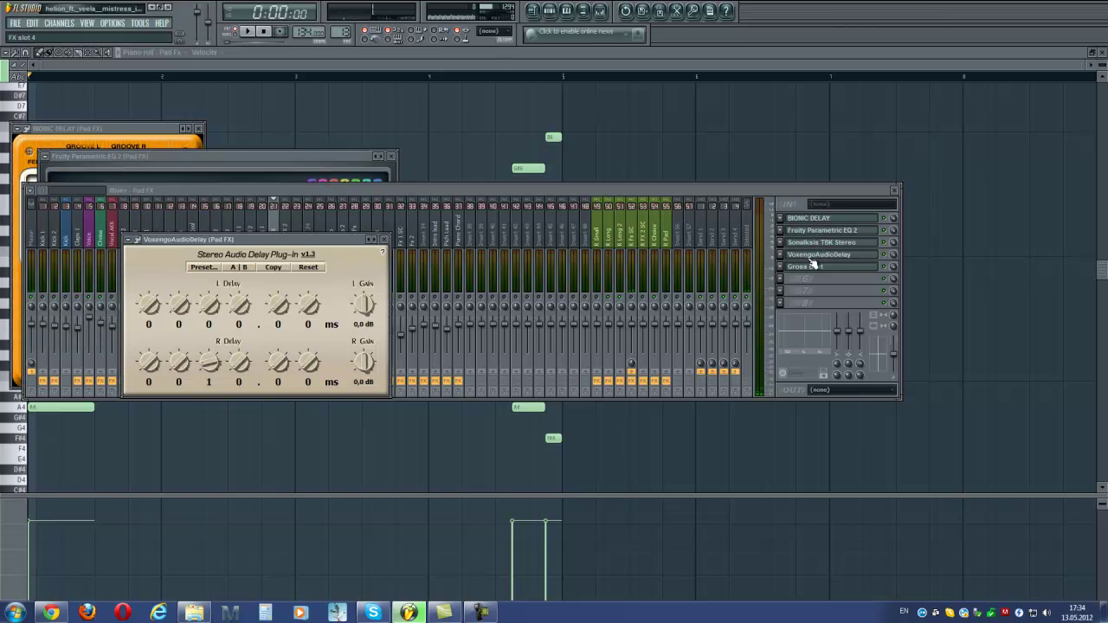
{"action": "left_click", "coordinate": [809, 268]}
{"action": "left_click_drag", "start_coordinate": [281, 180], "coordinate": [664, 173]}
{"action": "left_click_drag", "start_coordinate": [296, 158], "coordinate": [431, 189]}
- Close the Pad FX effect windows, mixer, piano roll and channel rack to uncover the playlist
{"action": "left_click", "coordinate": [535, 190]}
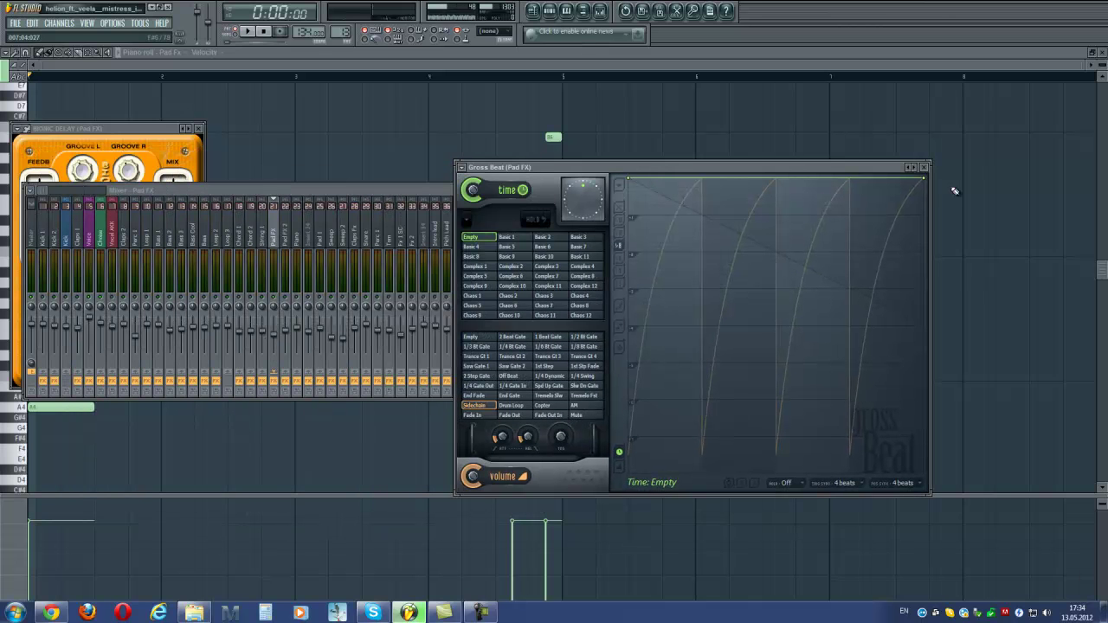
{"action": "left_click", "coordinate": [202, 131]}
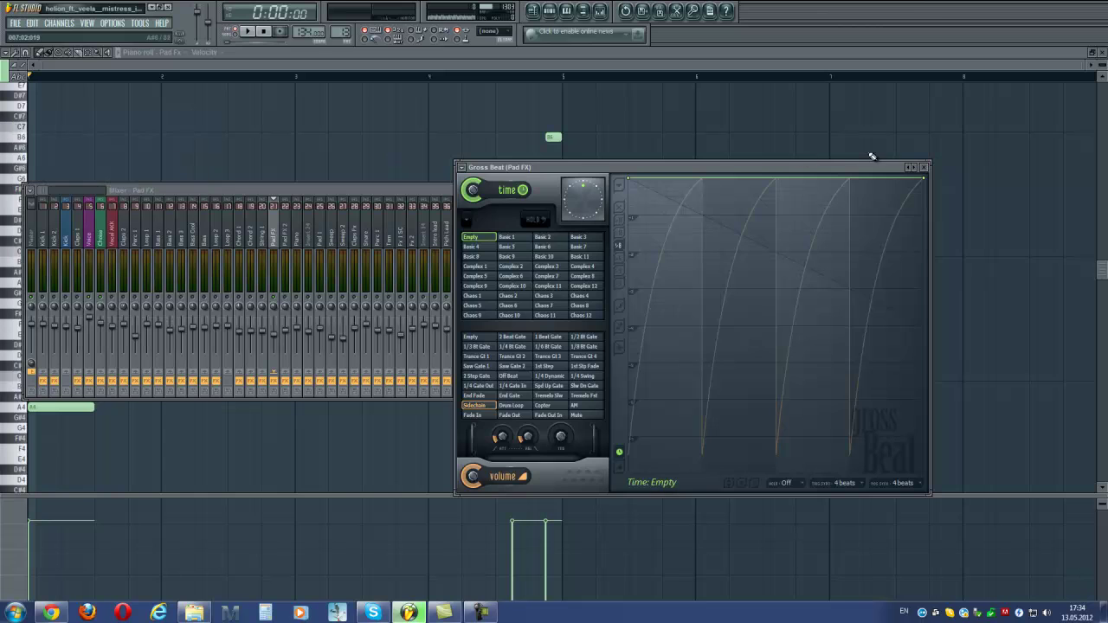
{"action": "left_click", "coordinate": [926, 168]}
{"action": "left_click", "coordinate": [903, 187]}
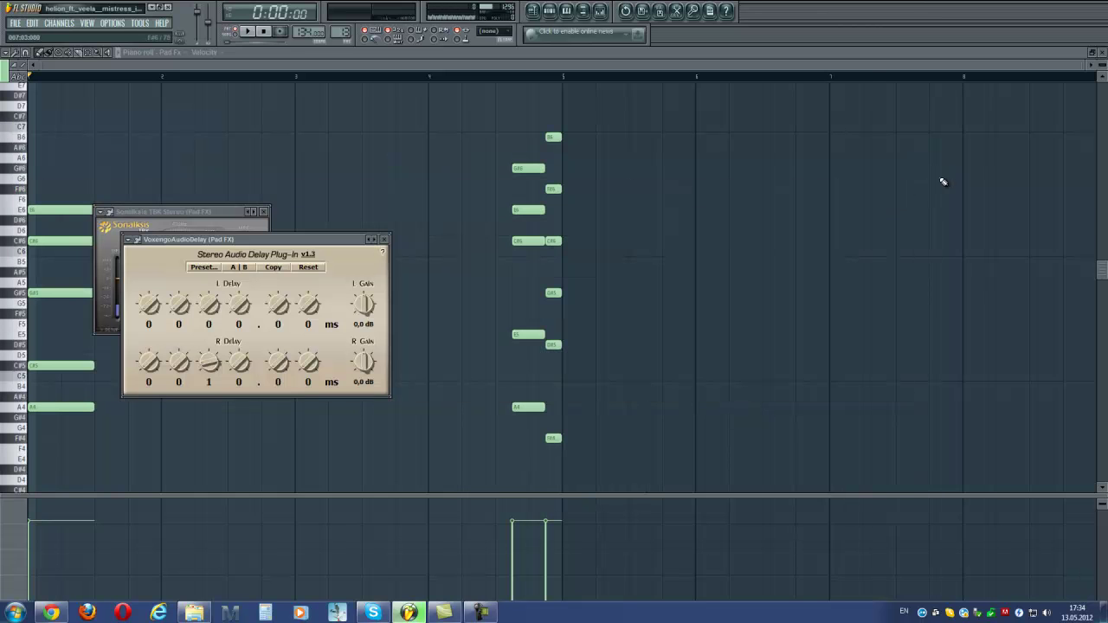
{"action": "left_click", "coordinate": [1104, 52]}
{"action": "left_click", "coordinate": [383, 240]}
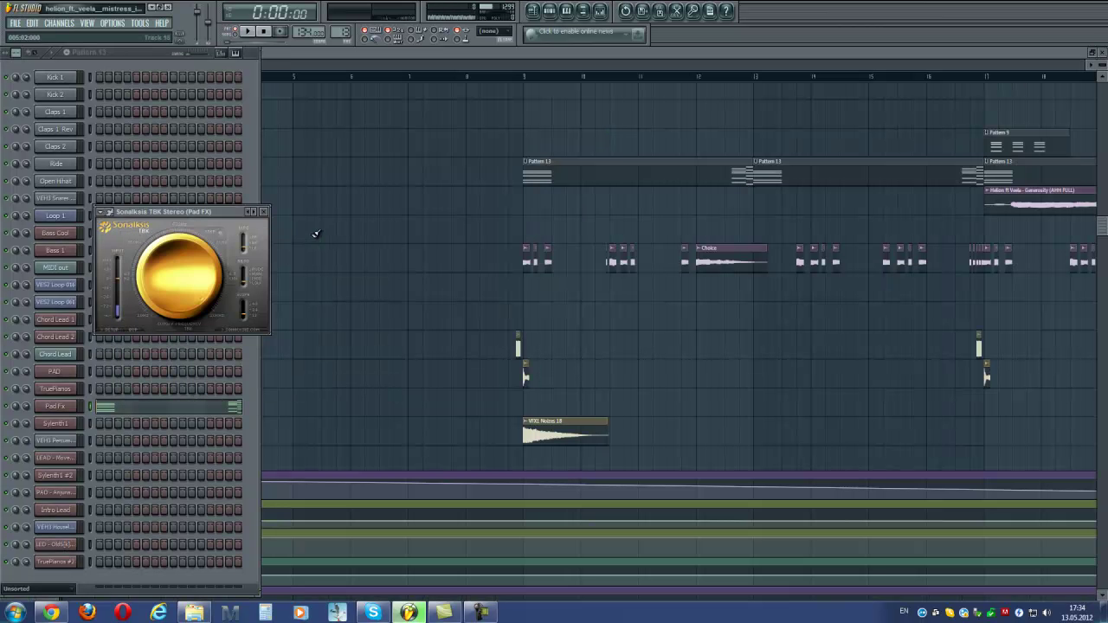
{"action": "left_click", "coordinate": [268, 217]}
{"action": "key", "text": "F6"}
- Play the song from the start of the Generosity (V1) vocal clip with Track 20 soloed
{"action": "scroll", "coordinate": [563, 317], "scroll_direction": "down", "scroll_amount": 6}
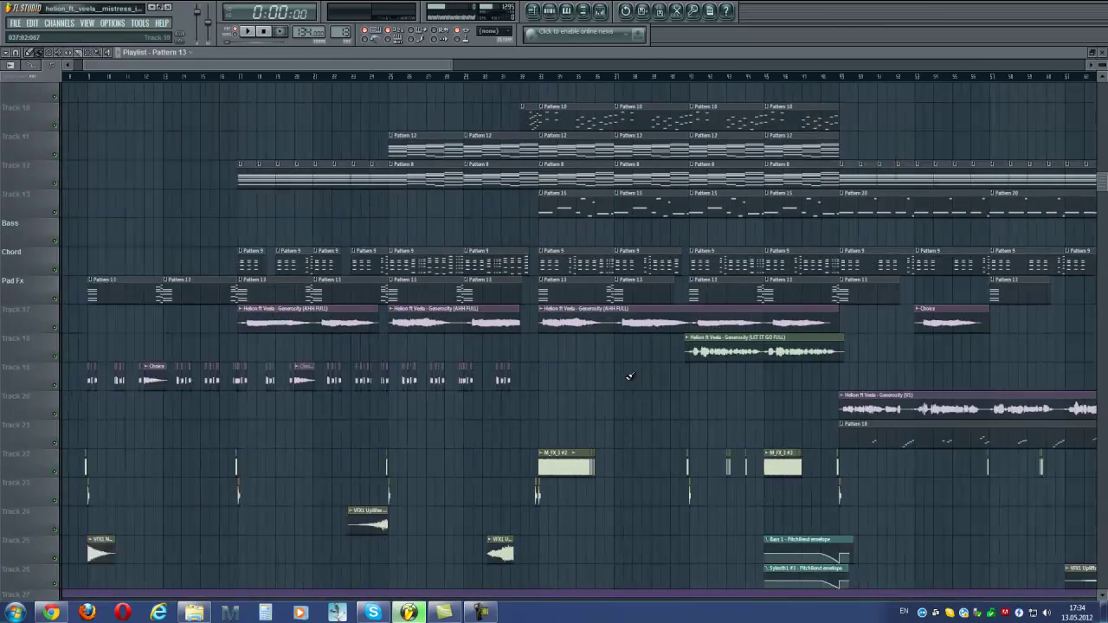
{"action": "scroll", "coordinate": [606, 381], "scroll_direction": "up", "scroll_amount": 5}
{"action": "scroll", "coordinate": [557, 389], "scroll_direction": "down", "scroll_amount": 2}
{"action": "left_click", "coordinate": [453, 86]}
{"action": "key", "text": "space"}
{"action": "right_click", "coordinate": [57, 312]}
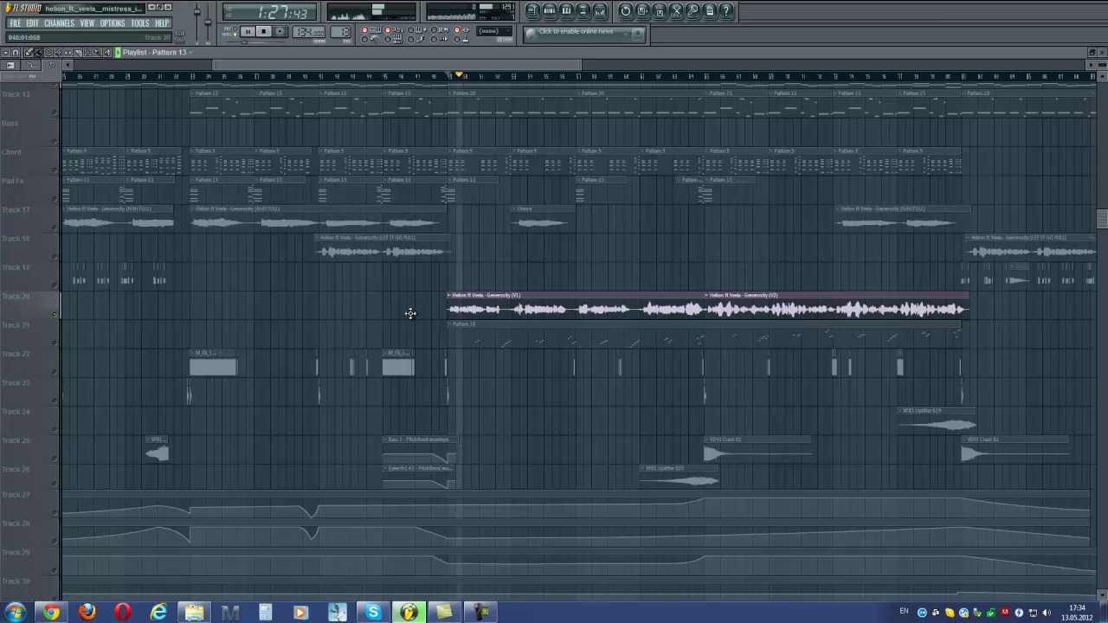
- Open the L3-LL Multi Stereo effect on the Vocal AKK mixer track while the vocal plays, and stop playback
{"action": "left_click", "coordinate": [600, 14]}
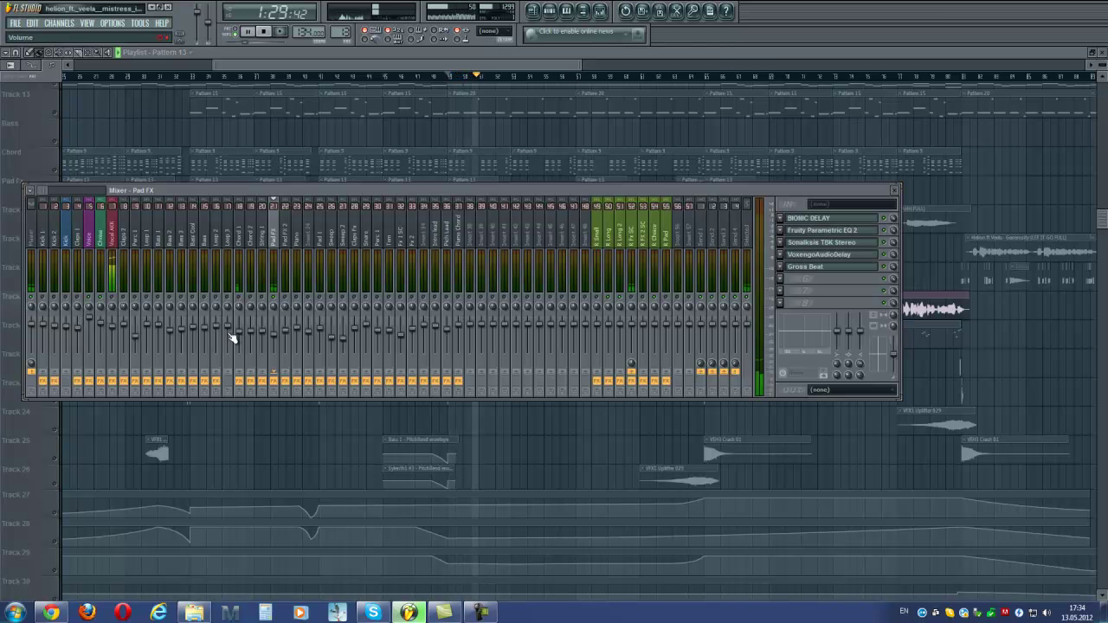
{"action": "left_click", "coordinate": [111, 238]}
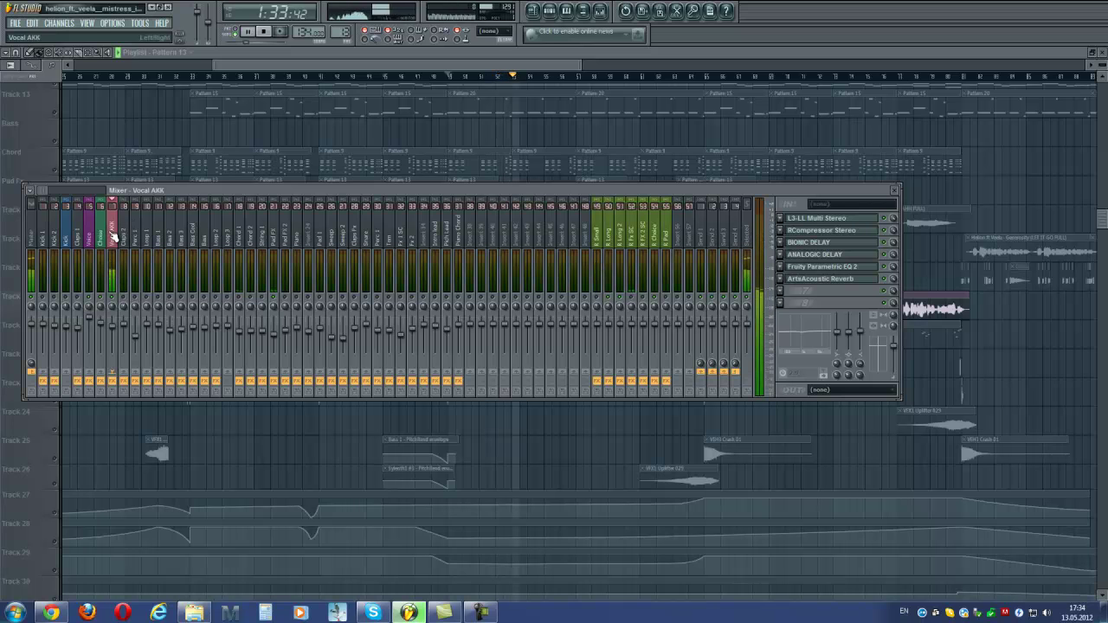
{"action": "left_click", "coordinate": [810, 219]}
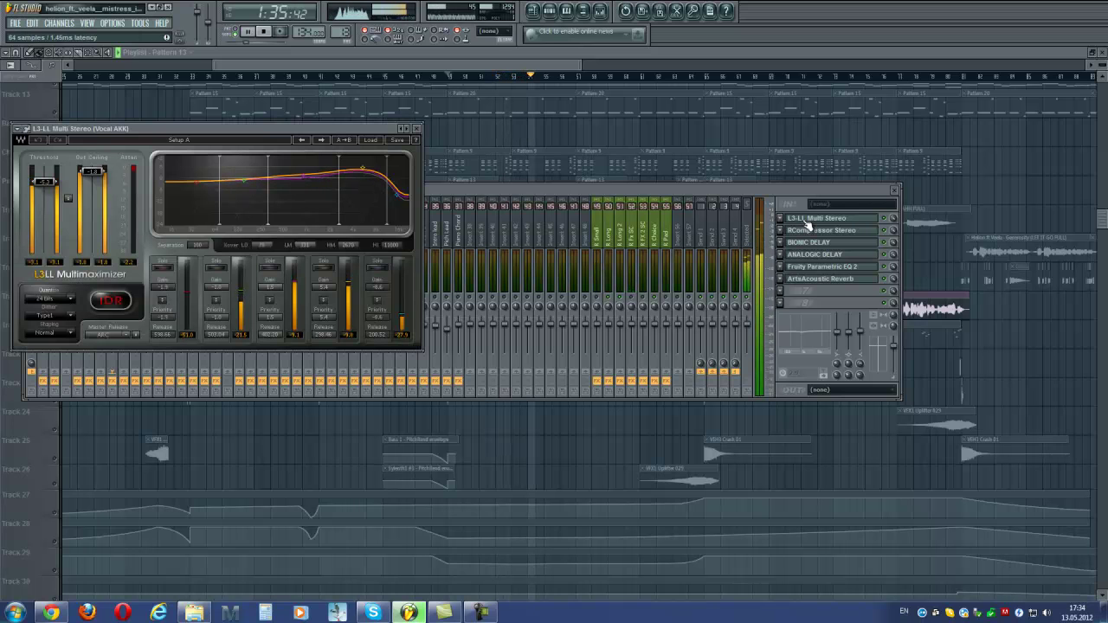
{"action": "key", "text": "space"}
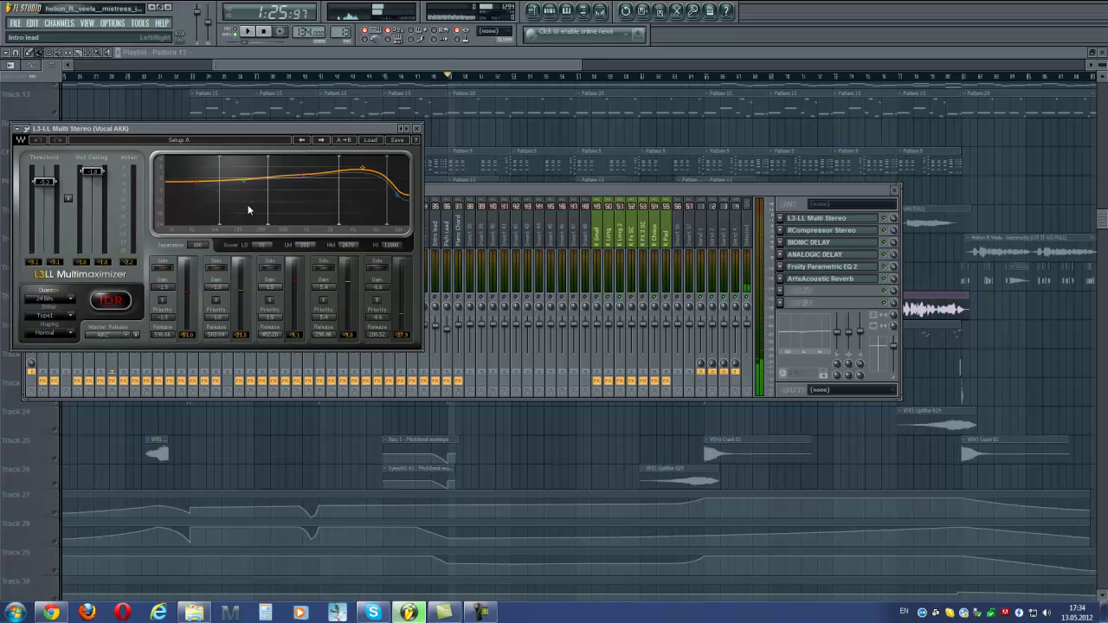
- Arrange the L3-LL Multi Stereo window and the mixer so the effect's display and the effect slots are both accessible
{"action": "left_click_drag", "start_coordinate": [264, 128], "coordinate": [929, 129]}
{"action": "left_click_drag", "start_coordinate": [525, 189], "coordinate": [585, 209]}
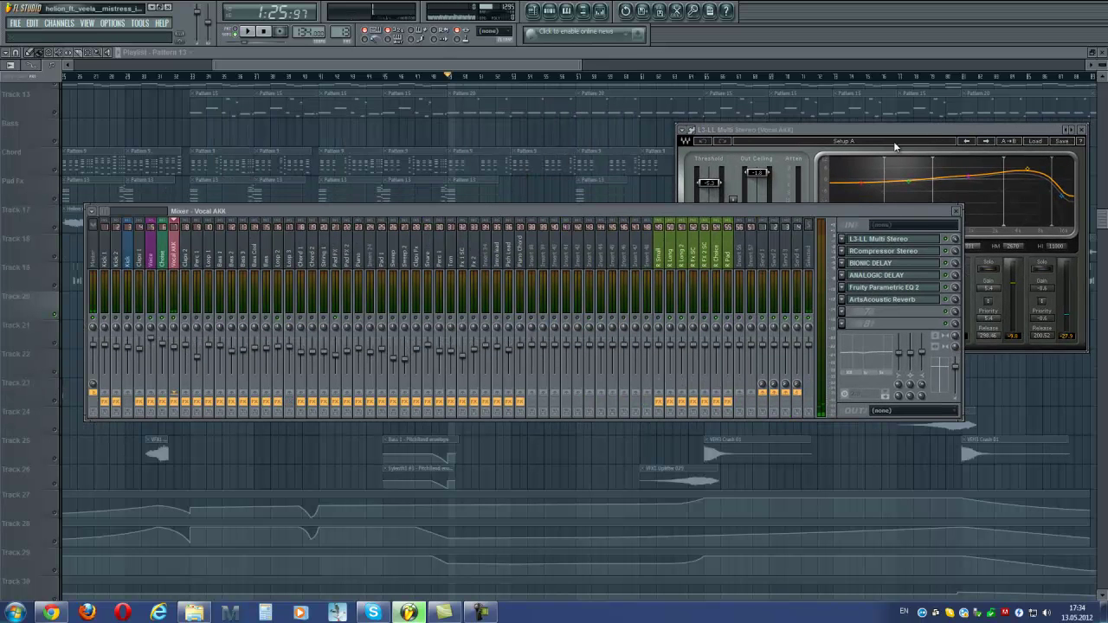
{"action": "left_click_drag", "start_coordinate": [895, 134], "coordinate": [835, 100]}
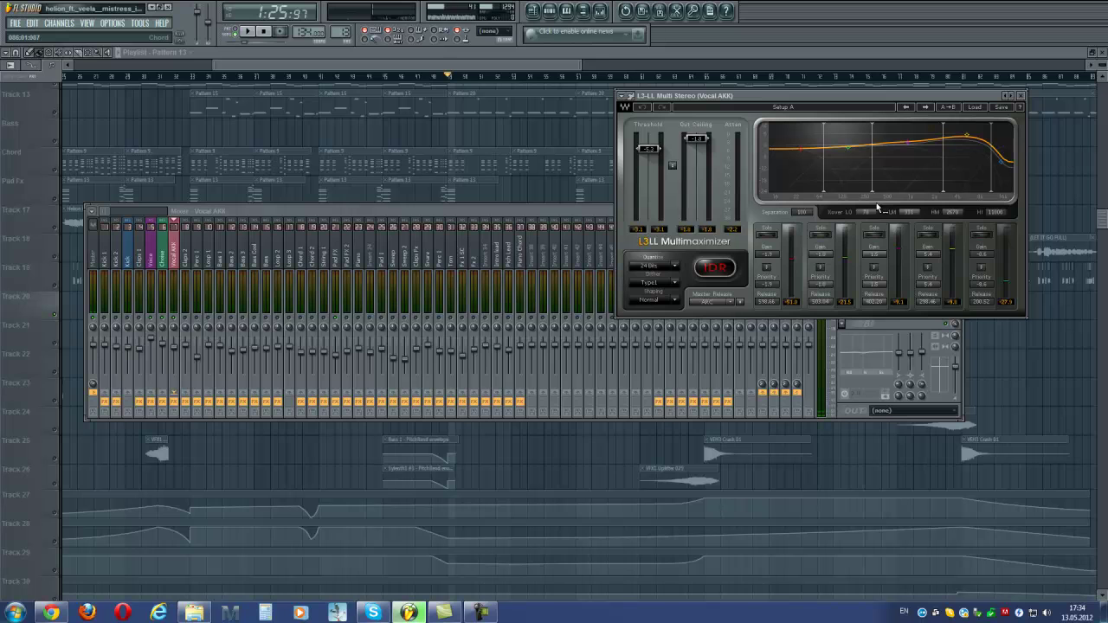
{"action": "left_click_drag", "start_coordinate": [578, 213], "coordinate": [559, 237]}
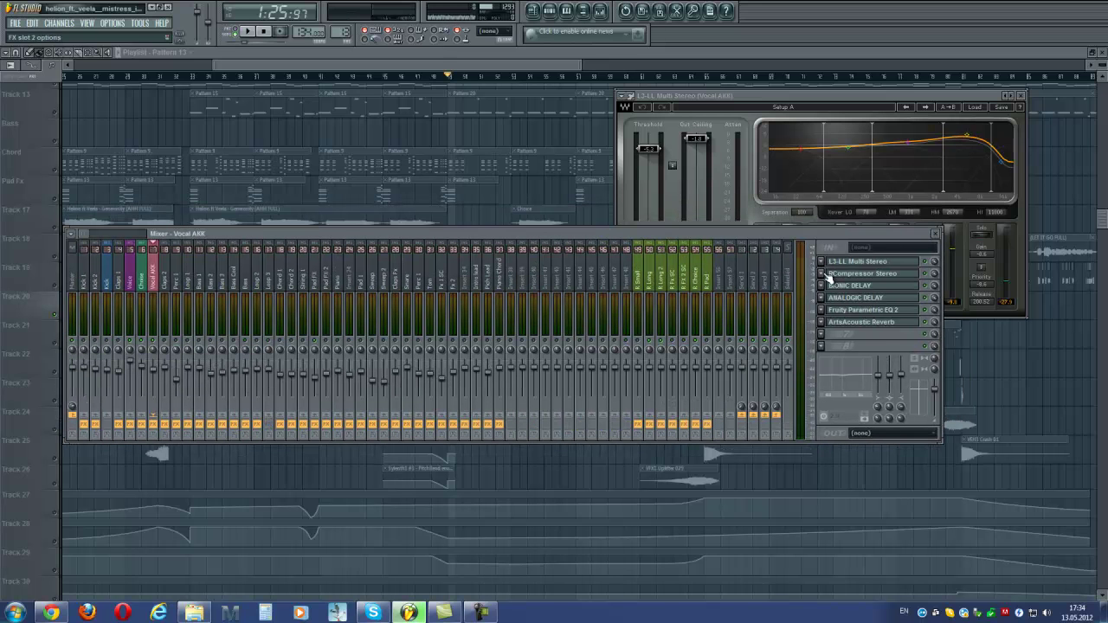
- Open the Vocal AKK track's RCompressor Stereo, BIONIC DELAY and ANALOGIC DELAY, and lay their windows out apart from each other
{"action": "left_click", "coordinate": [863, 277]}
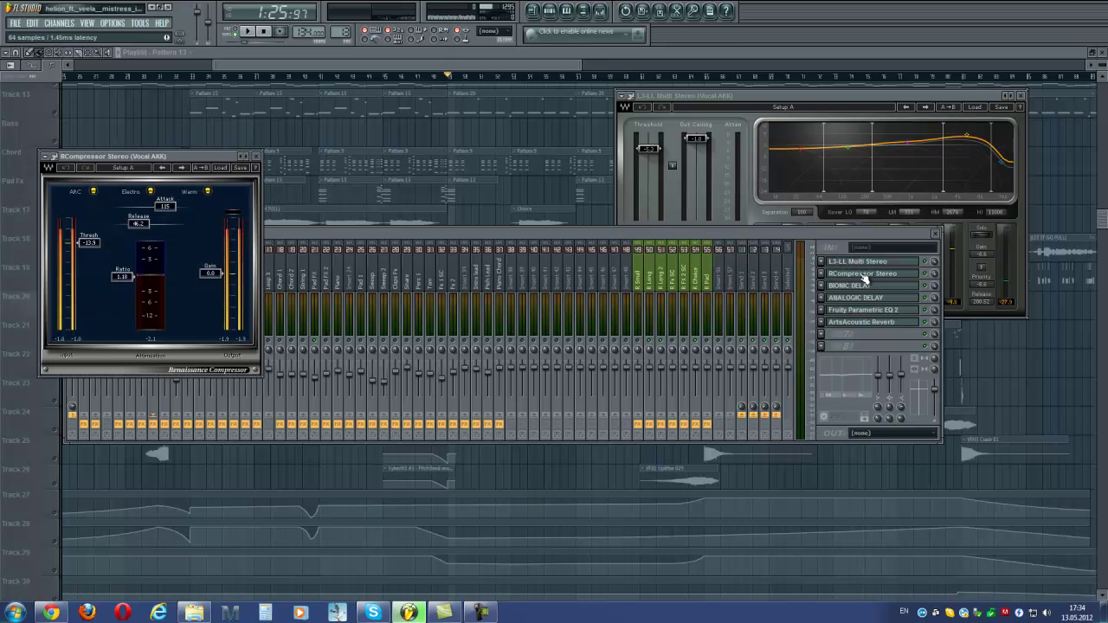
{"action": "left_click_drag", "start_coordinate": [212, 157], "coordinate": [243, 101]}
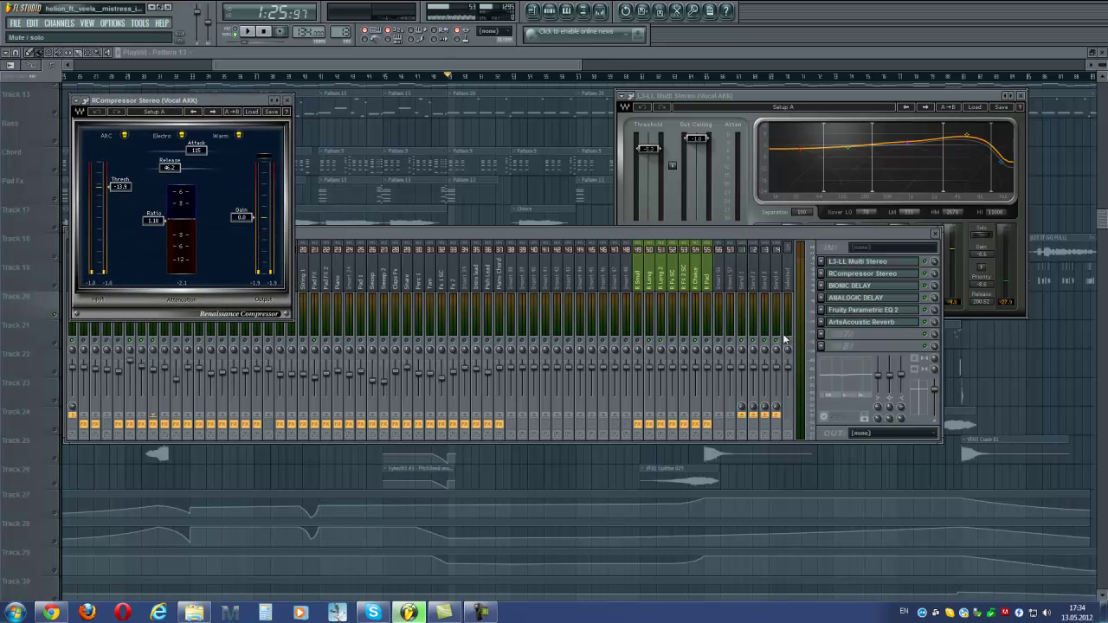
{"action": "left_click", "coordinate": [856, 288]}
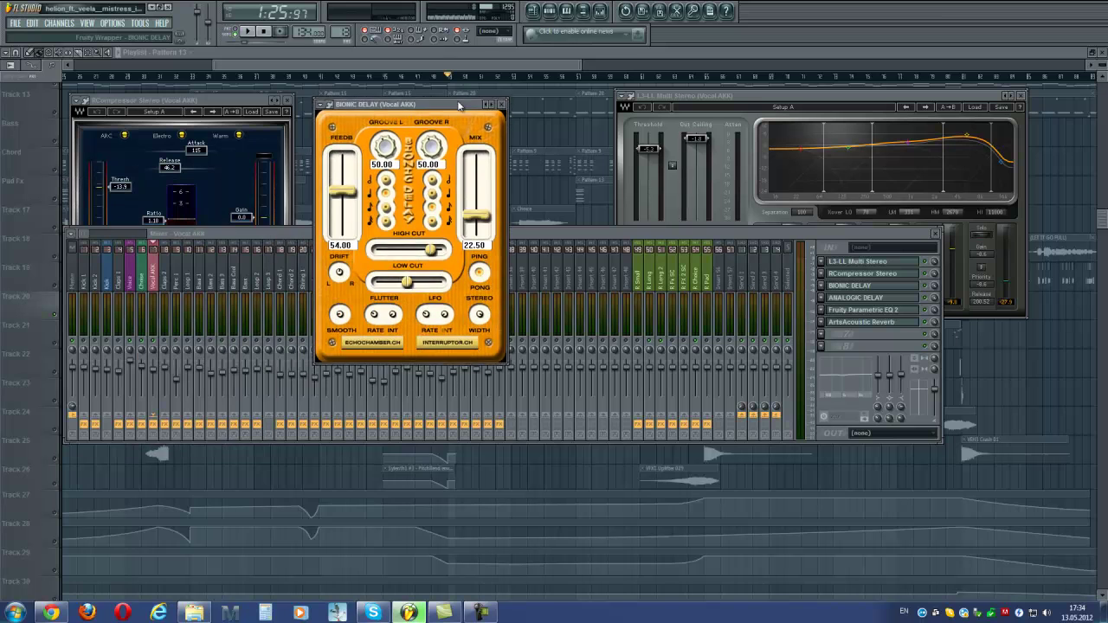
{"action": "left_click", "coordinate": [861, 299]}
{"action": "left_click_drag", "start_coordinate": [249, 214], "coordinate": [220, 309]}
- Add Fruity Parametric EQ 2 and ArtsAcoustic Reverb to the open Vocal AKK effects, close the mixer, and play the soloed vocal
{"action": "left_click", "coordinate": [858, 309]}
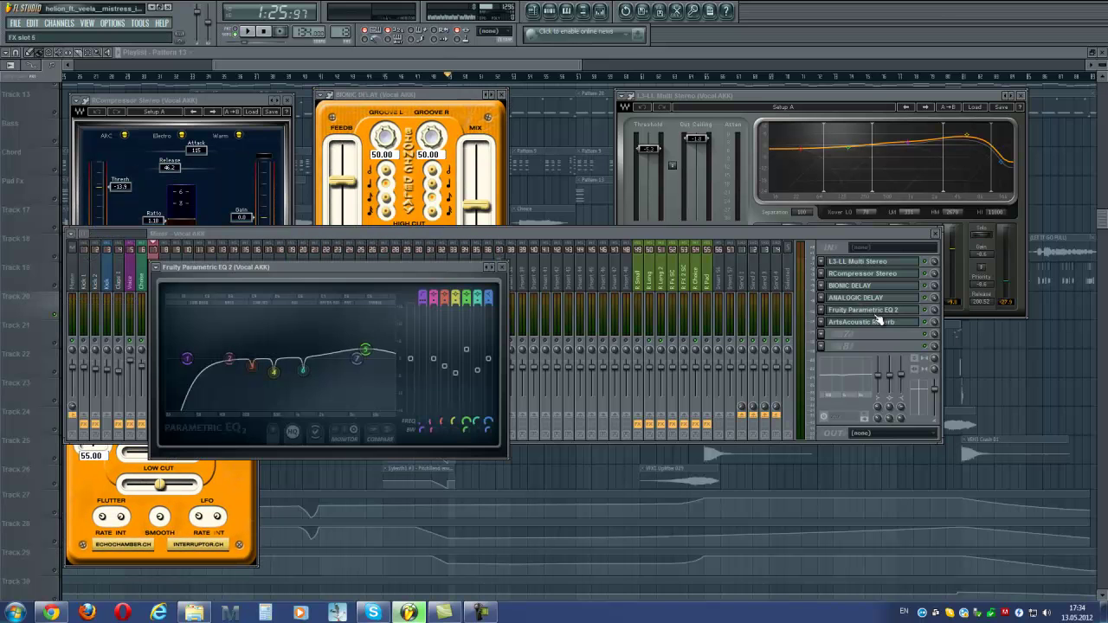
{"action": "left_click_drag", "start_coordinate": [331, 283], "coordinate": [508, 377]}
{"action": "left_click", "coordinate": [861, 323]}
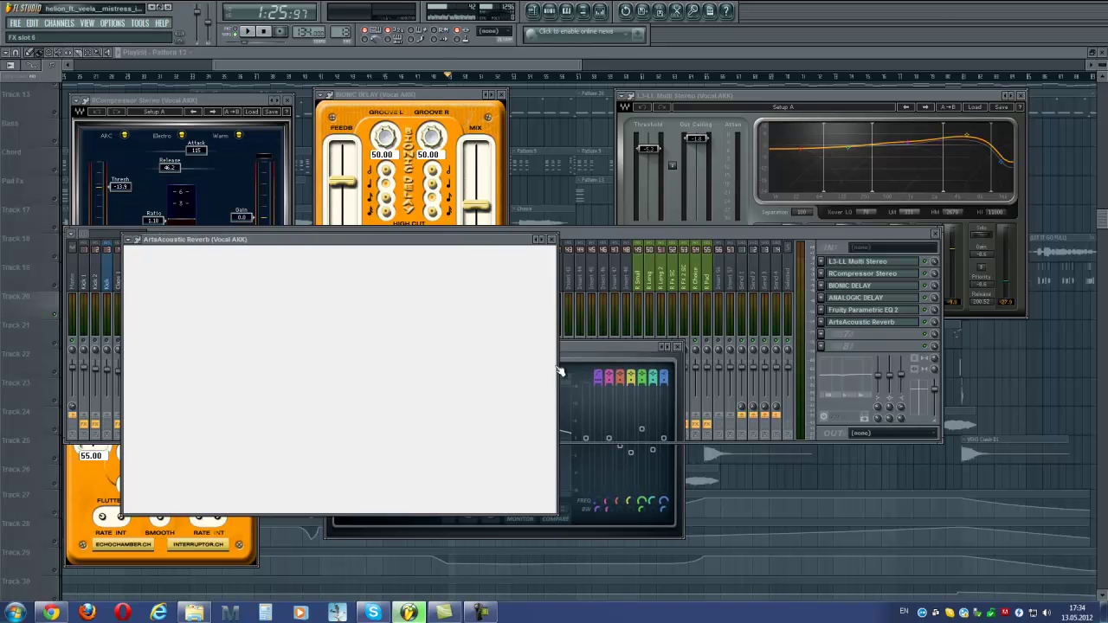
{"action": "left_click_drag", "start_coordinate": [390, 252], "coordinate": [931, 306]}
{"action": "left_click", "coordinate": [937, 235]}
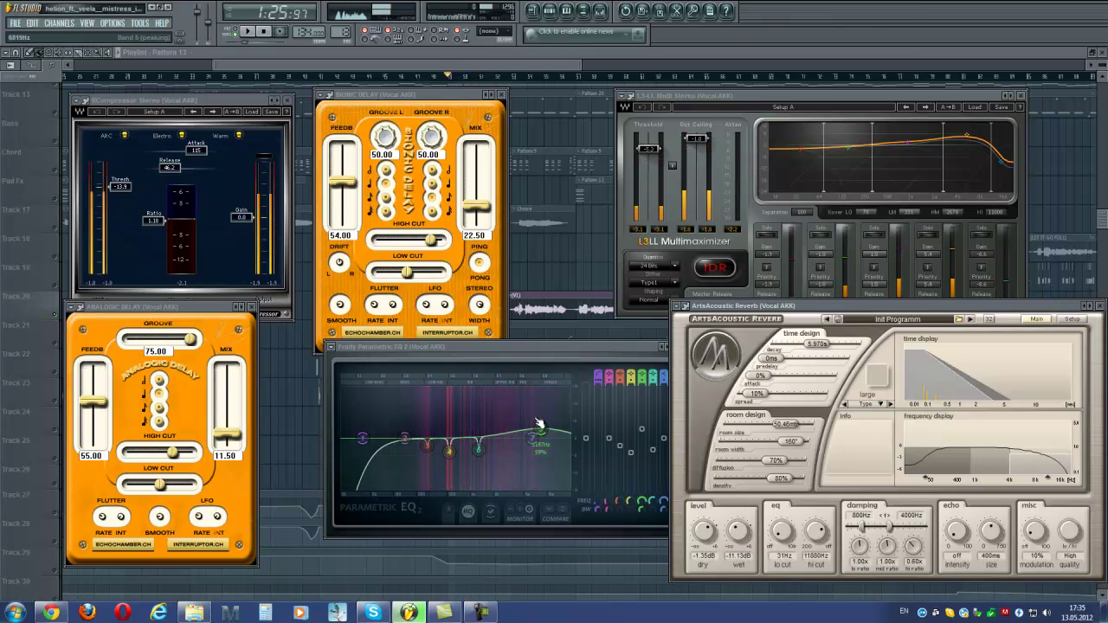
{"action": "key", "text": "space"}
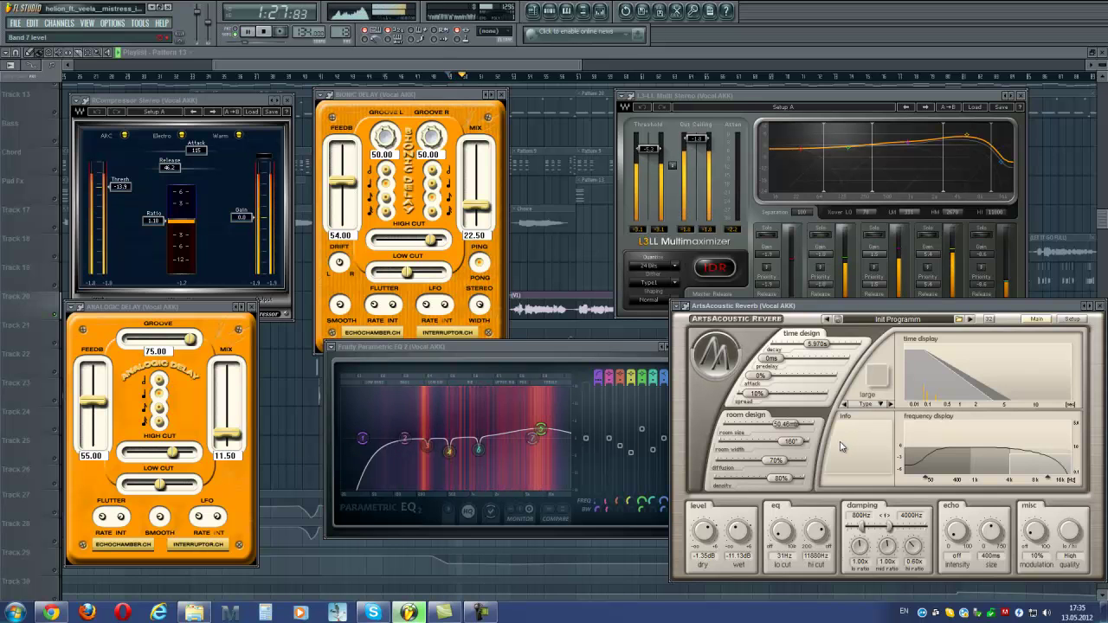
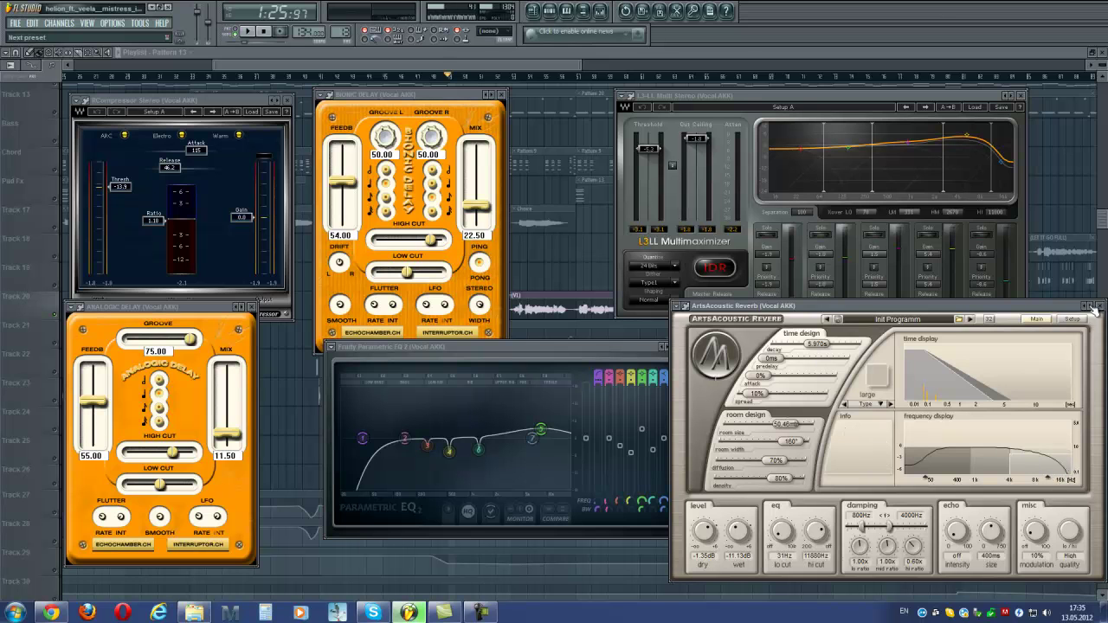
- Close all six open Vocal AKK effect windows to uncover the playlist
{"action": "left_click", "coordinate": [1099, 307]}
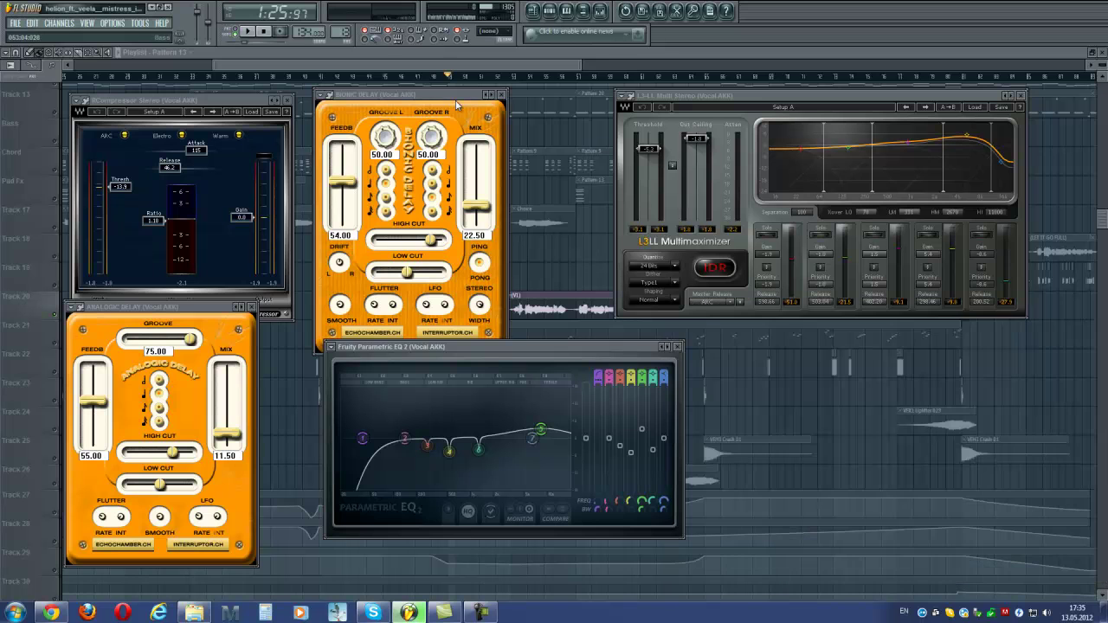
{"action": "left_click", "coordinate": [501, 95]}
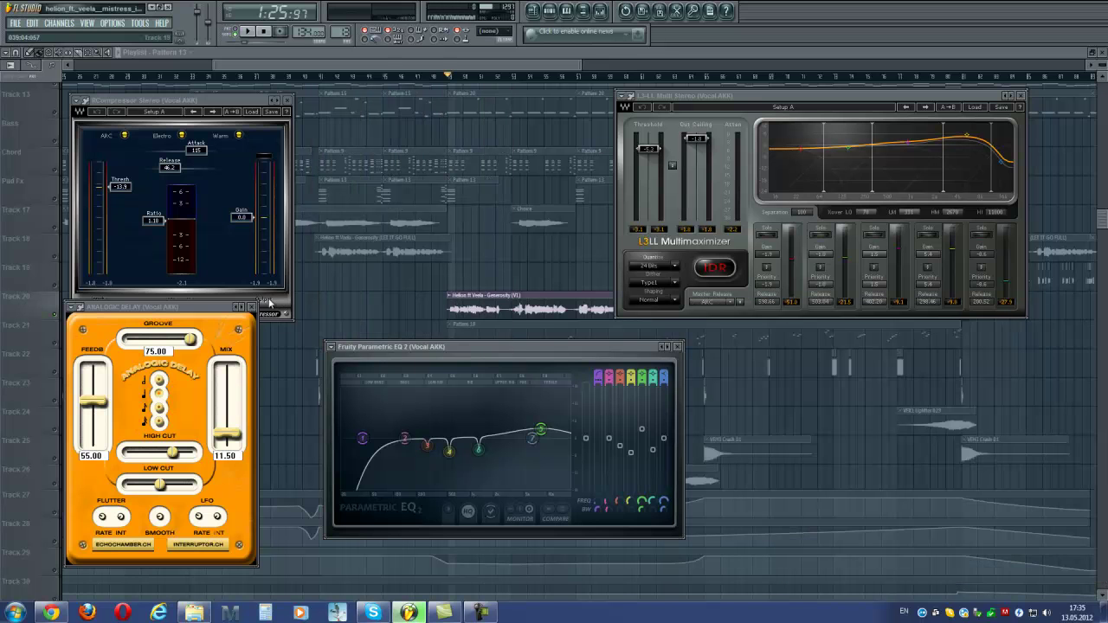
{"action": "left_click", "coordinate": [252, 308]}
{"action": "left_click", "coordinate": [290, 101]}
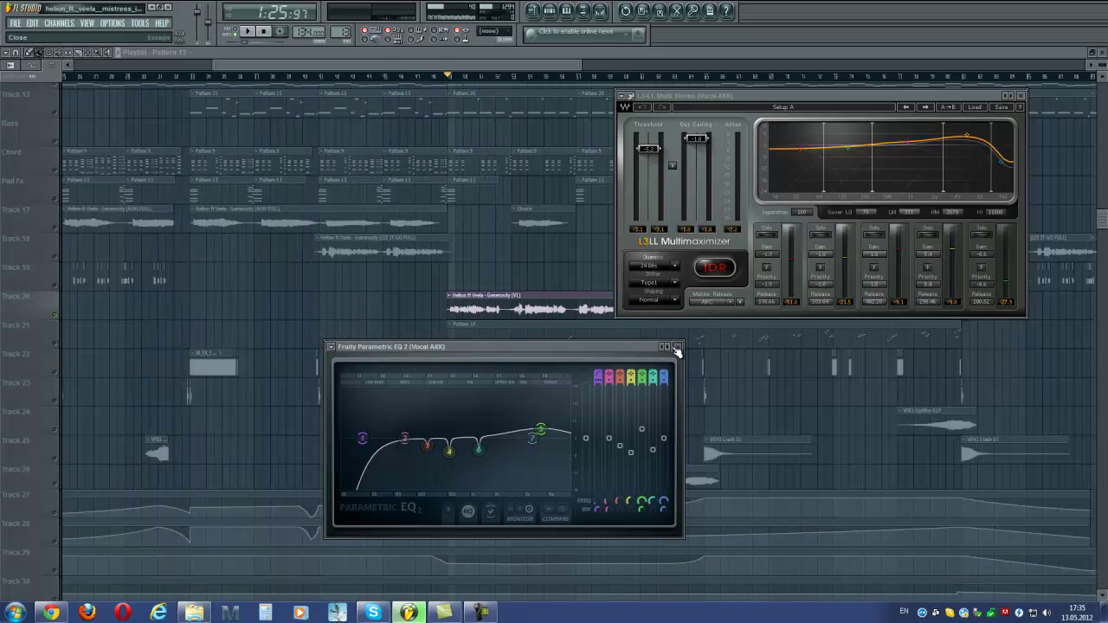
{"action": "left_click", "coordinate": [677, 348]}
{"action": "left_click", "coordinate": [1022, 96]}
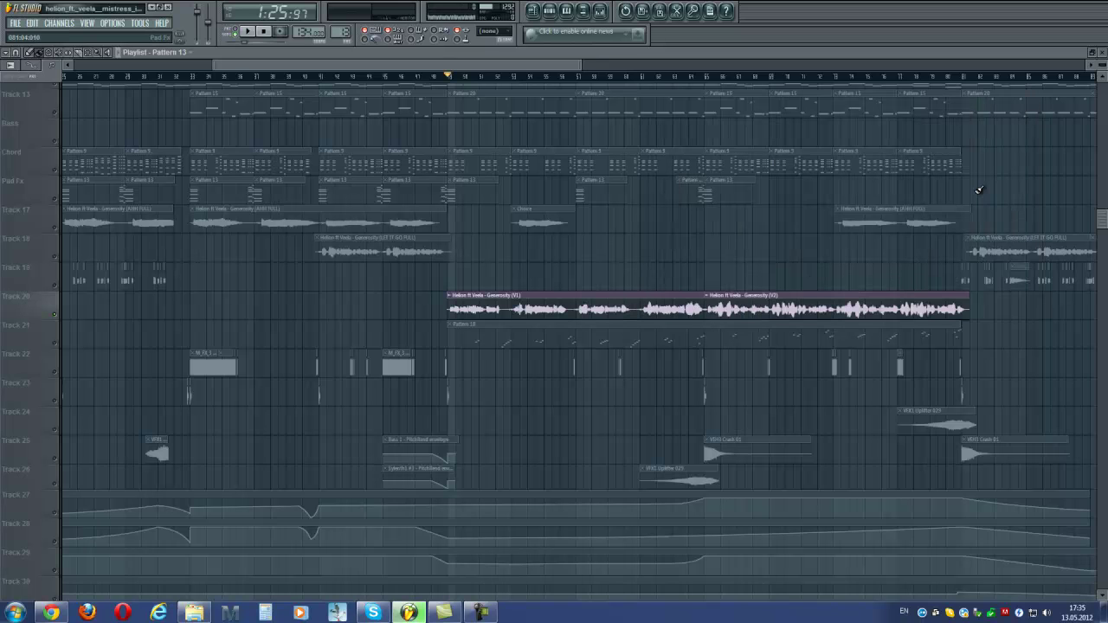
- Solo Track 21 in the playlist to isolate the Pattern 18 clip below the vocals
{"action": "scroll", "coordinate": [858, 272], "scroll_direction": "right", "scroll_amount": 2}
{"action": "left_click", "coordinate": [62, 326]}
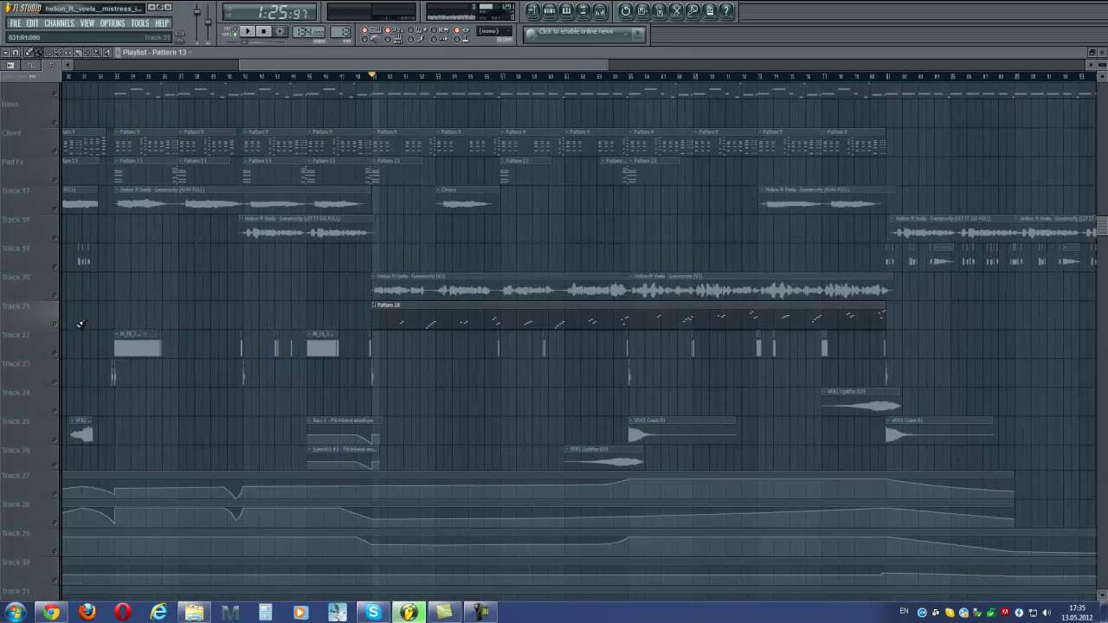
- Unmute Track 12 and play it together with soloed Track 21, briefly checking both in the mixer
{"action": "scroll", "coordinate": [185, 205], "scroll_direction": "up", "scroll_amount": 4}
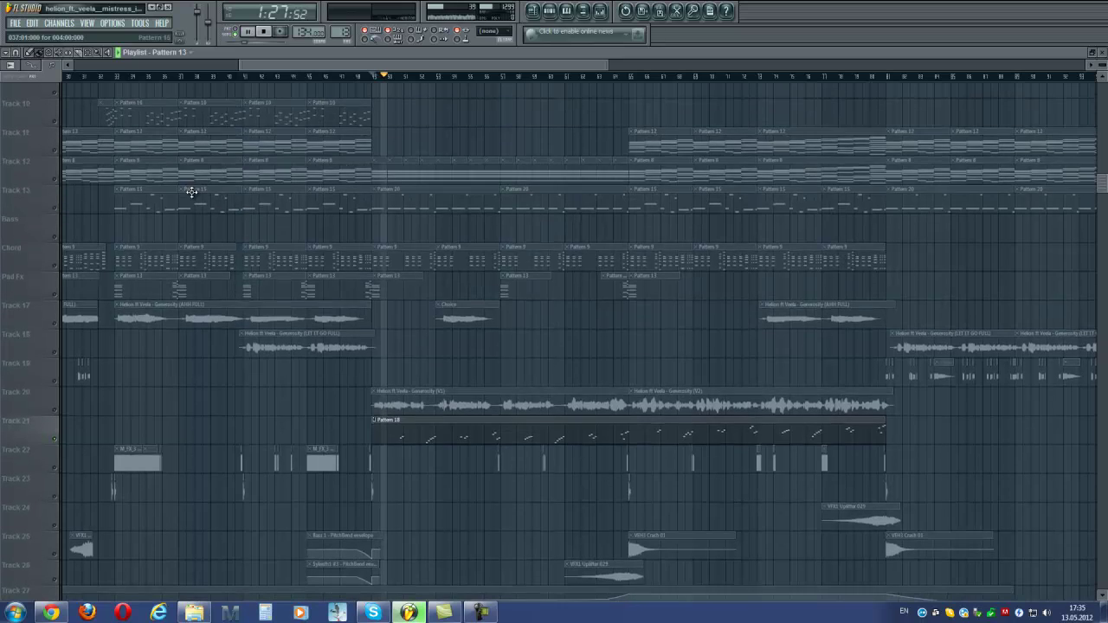
{"action": "left_click", "coordinate": [66, 175]}
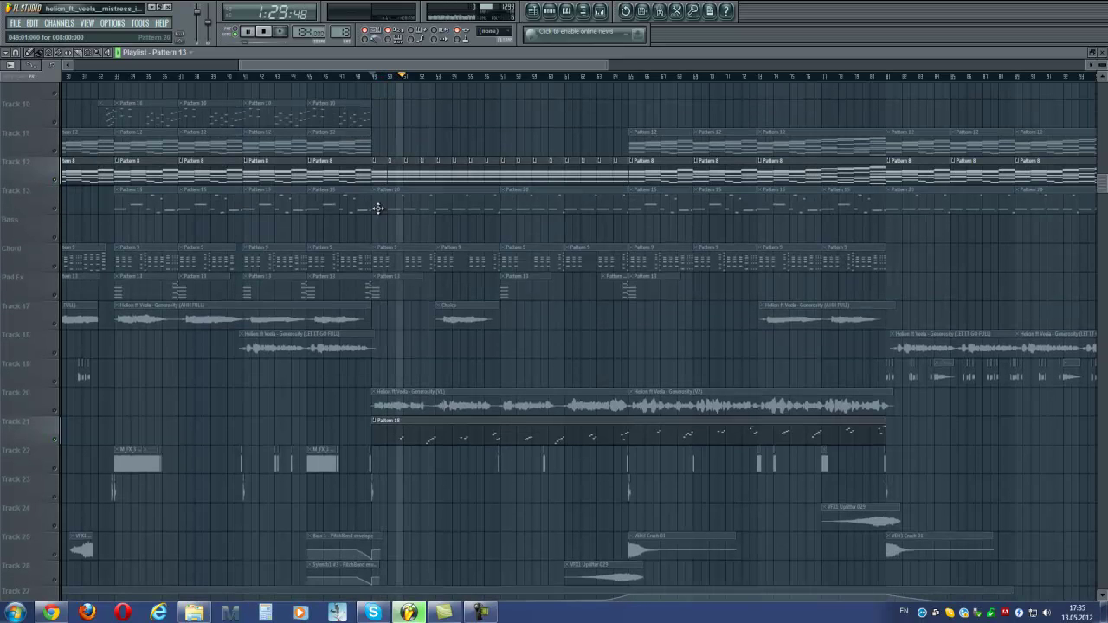
{"action": "key", "text": "space"}
{"action": "key", "text": "F9"}
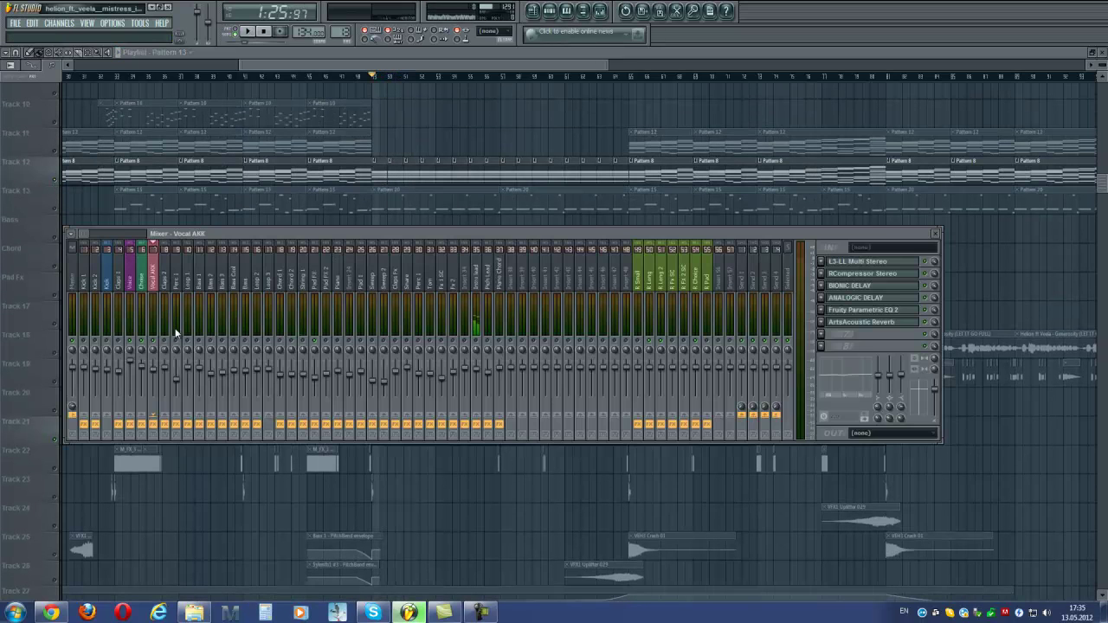
{"action": "key", "text": "space"}
{"action": "key", "text": "F9"}
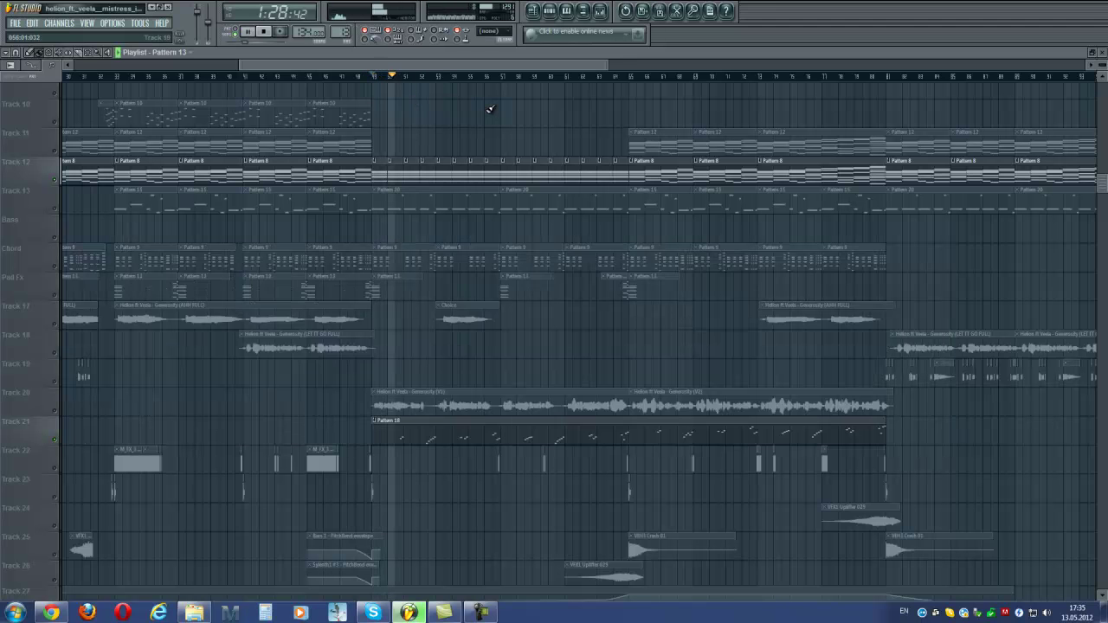
- Open the Track 21 Pattern 18 clip to view its Intro Lead notes in the piano roll
{"action": "scroll", "coordinate": [477, 388], "scroll_direction": "up", "scroll_amount": 2, "text": "ctrl"}
{"action": "scroll", "coordinate": [502, 428], "scroll_direction": "down", "scroll_amount": 1}
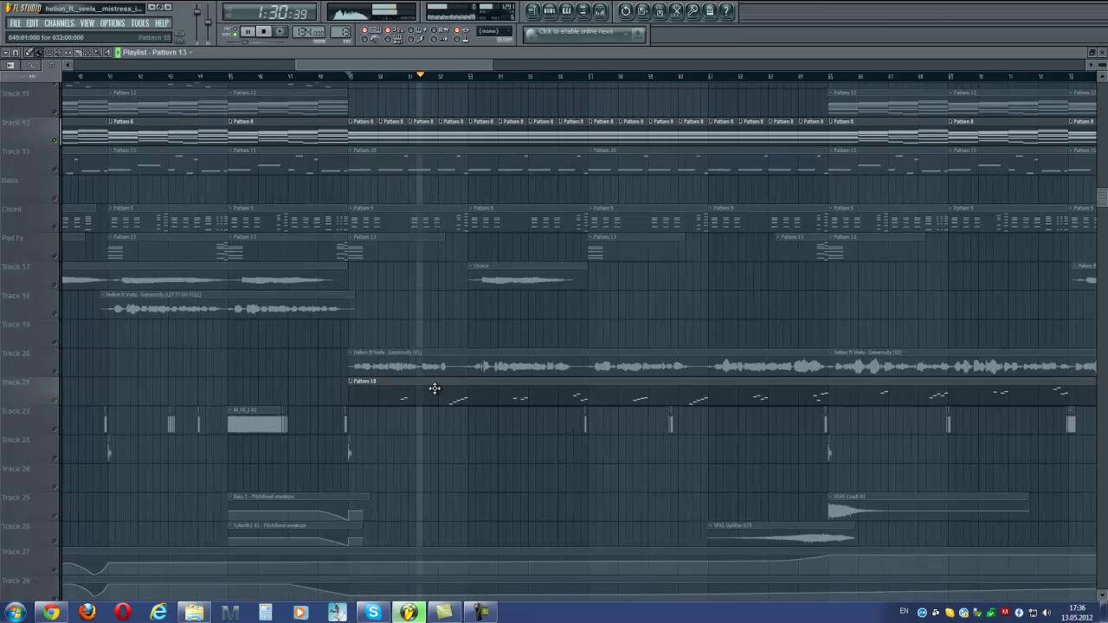
{"action": "double_click", "coordinate": [434, 389]}
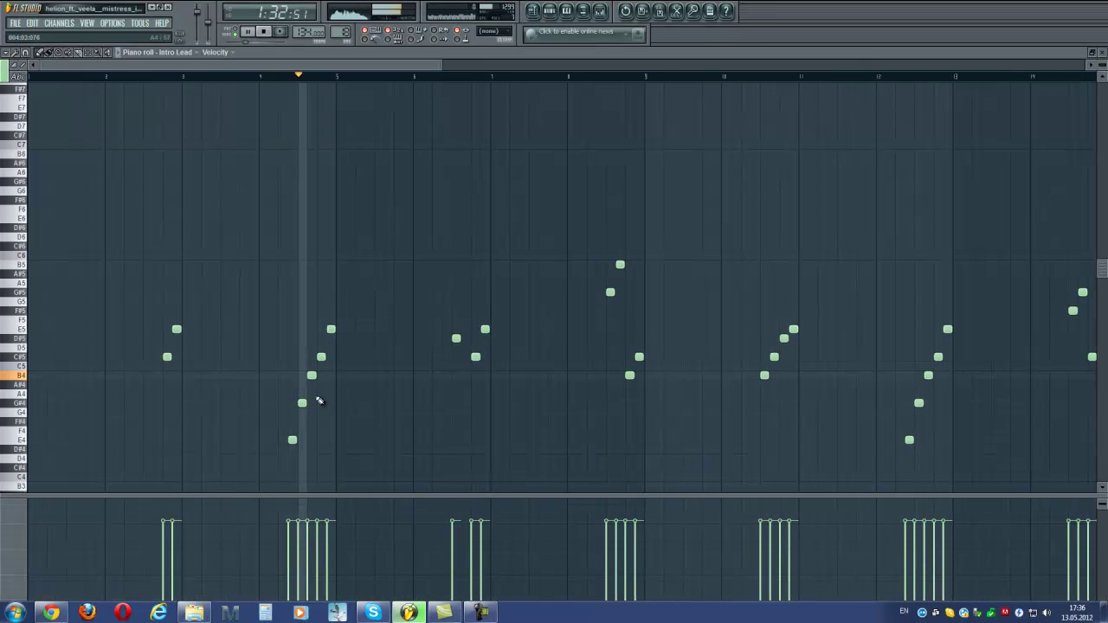
- Open the Intro Lead channel's Sylenth instrument, view Part B, and close its plugin and channel settings windows
{"action": "key", "text": "F6"}
{"action": "left_click", "coordinate": [61, 511]}
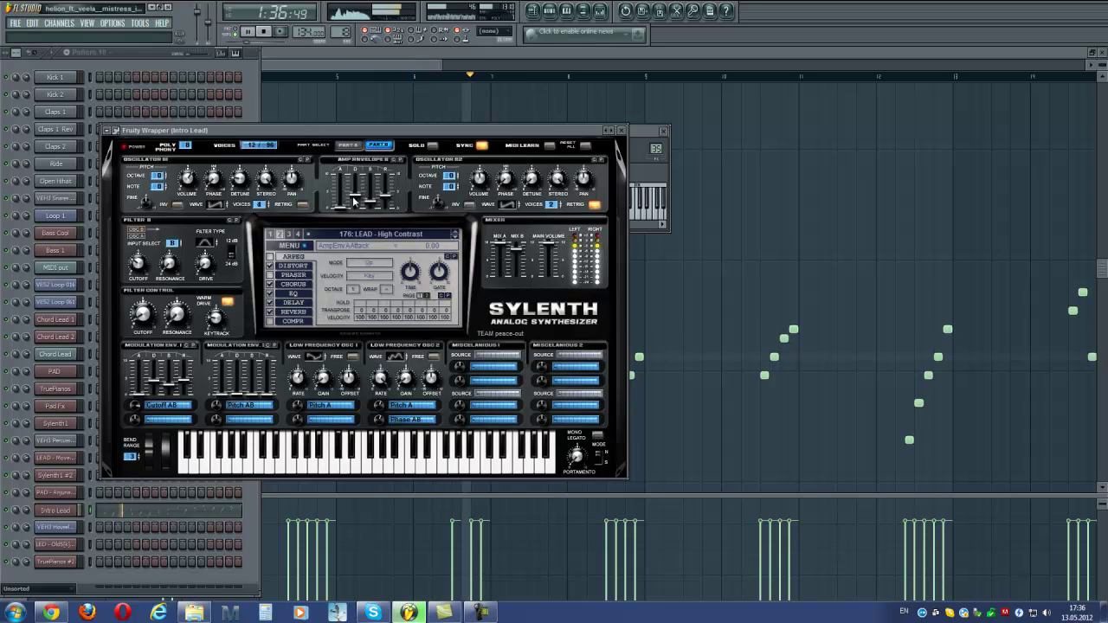
{"action": "left_click", "coordinate": [387, 147]}
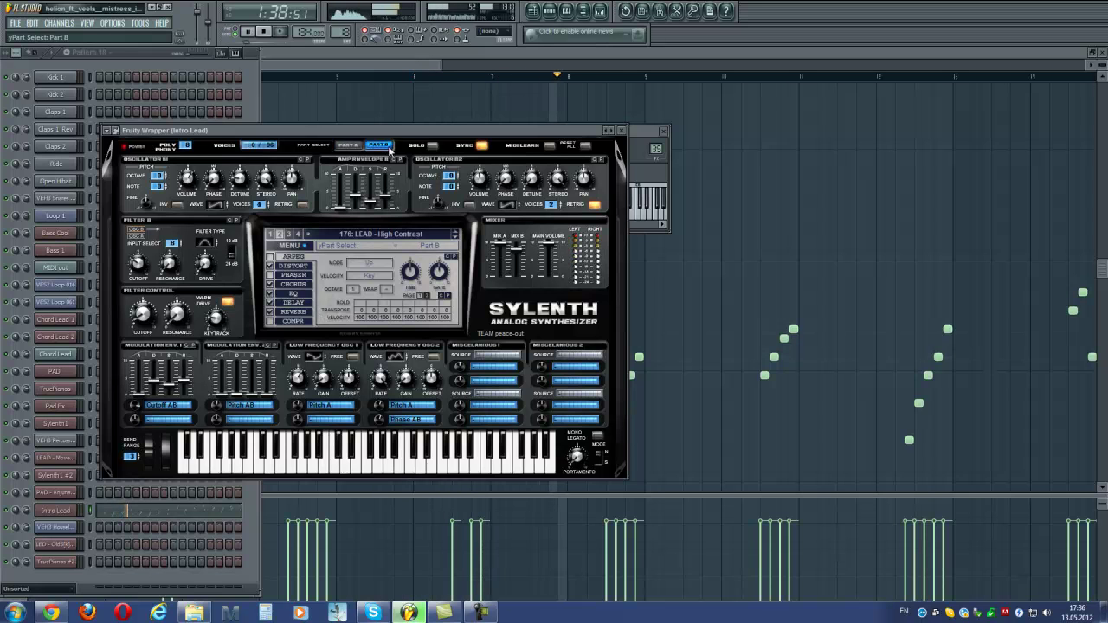
{"action": "left_click", "coordinate": [621, 129]}
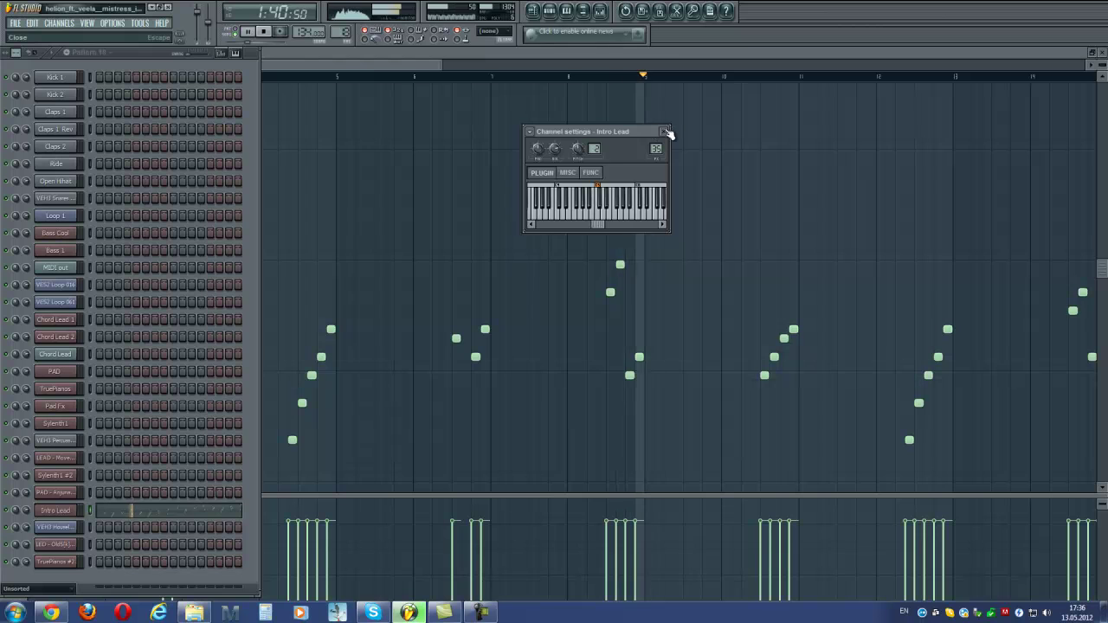
{"action": "left_click", "coordinate": [665, 132]}
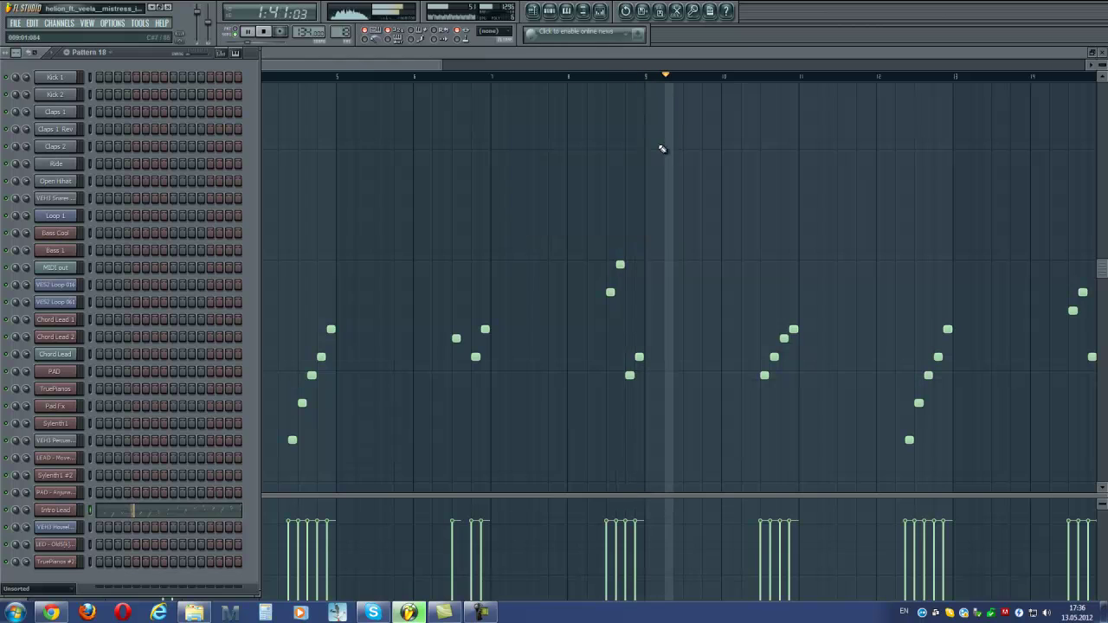
- Open the Intro lead mixer track's L3-LL Ultra Stereo, RCompressor Stereo, Fruity Parametric EQ 2 and BIONIC DELAY effects
{"action": "left_click", "coordinate": [601, 11]}
{"action": "left_click", "coordinate": [855, 261]}
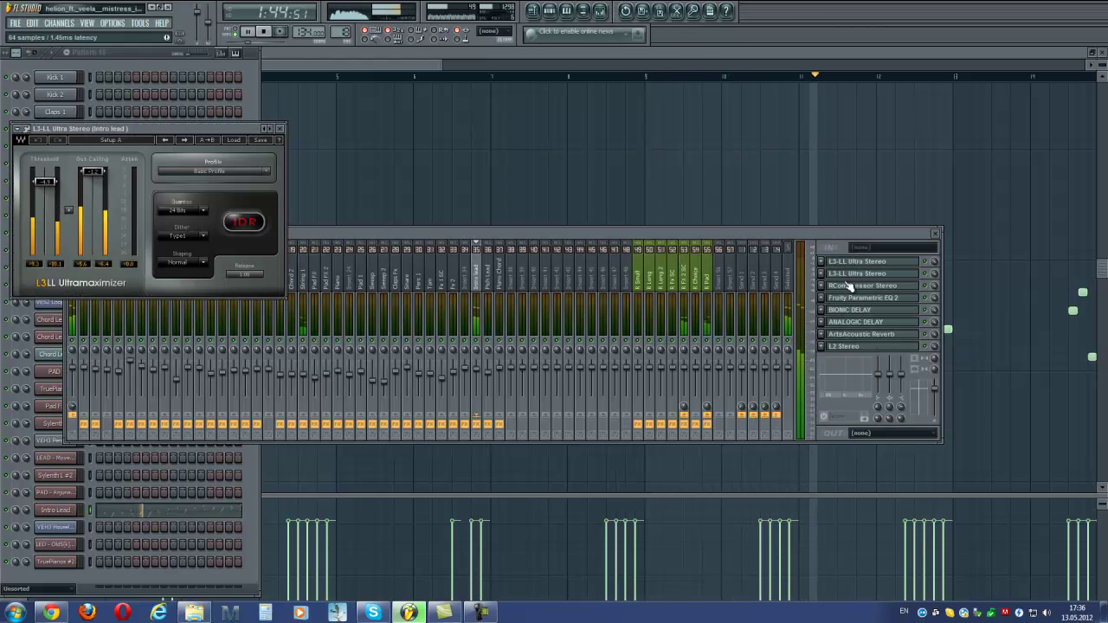
{"action": "left_click", "coordinate": [851, 286]}
{"action": "left_click", "coordinate": [848, 298]}
{"action": "left_click", "coordinate": [846, 310]}
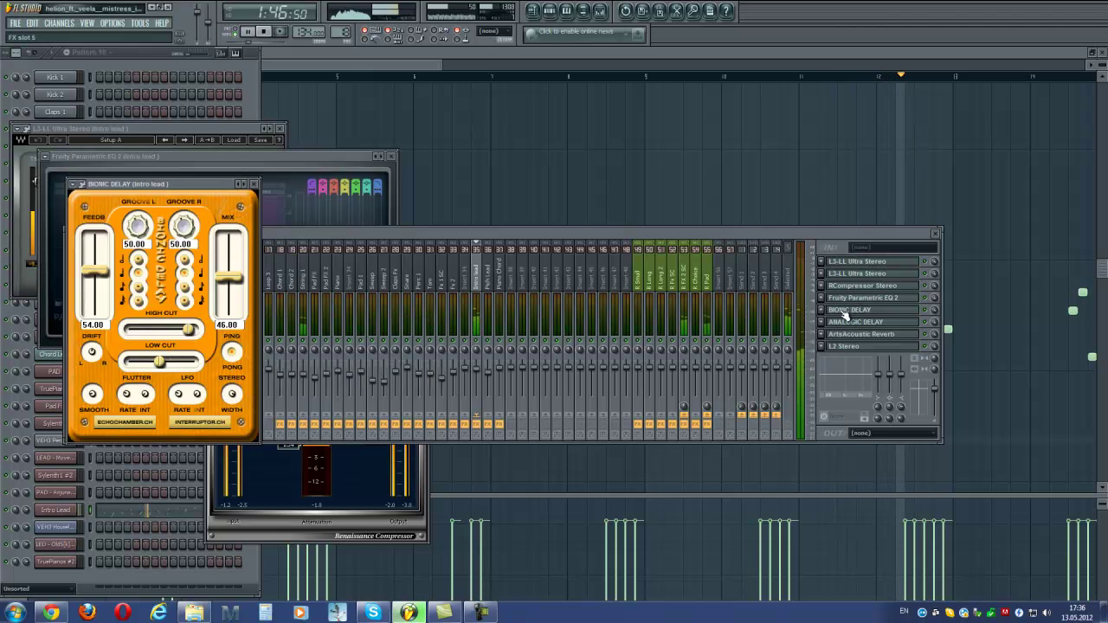
- Open the Intro lead's ANALOGIC DELAY, ArtsAcoustic Reverb and L2 Stereo effects as well, and close the mixer
{"action": "left_click", "coordinate": [853, 322]}
{"action": "left_click", "coordinate": [853, 334]}
{"action": "left_click", "coordinate": [840, 346]}
{"action": "left_click_drag", "start_coordinate": [355, 299], "coordinate": [840, 366]}
{"action": "left_click", "coordinate": [931, 236]}
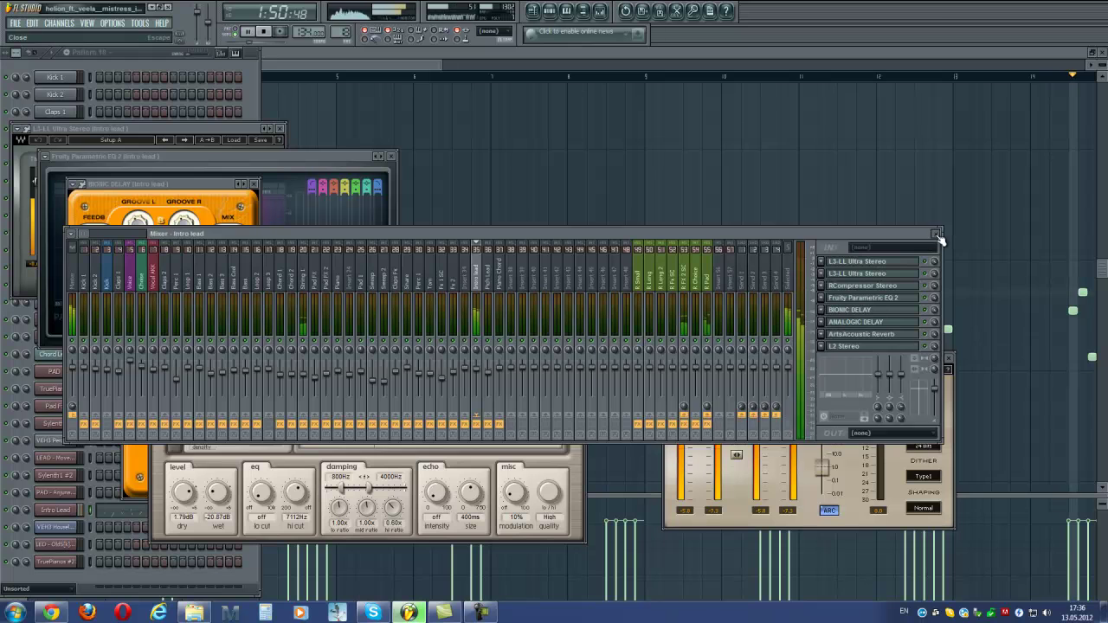
{"action": "left_click", "coordinate": [938, 235]}
- Spread the Intro lead's reverb, delay and EQ windows apart so that all effect settings can be read
{"action": "left_click_drag", "start_coordinate": [364, 269], "coordinate": [762, 104]}
{"action": "left_click_drag", "start_coordinate": [231, 240], "coordinate": [565, 302]}
{"action": "left_click_drag", "start_coordinate": [201, 191], "coordinate": [133, 357]}
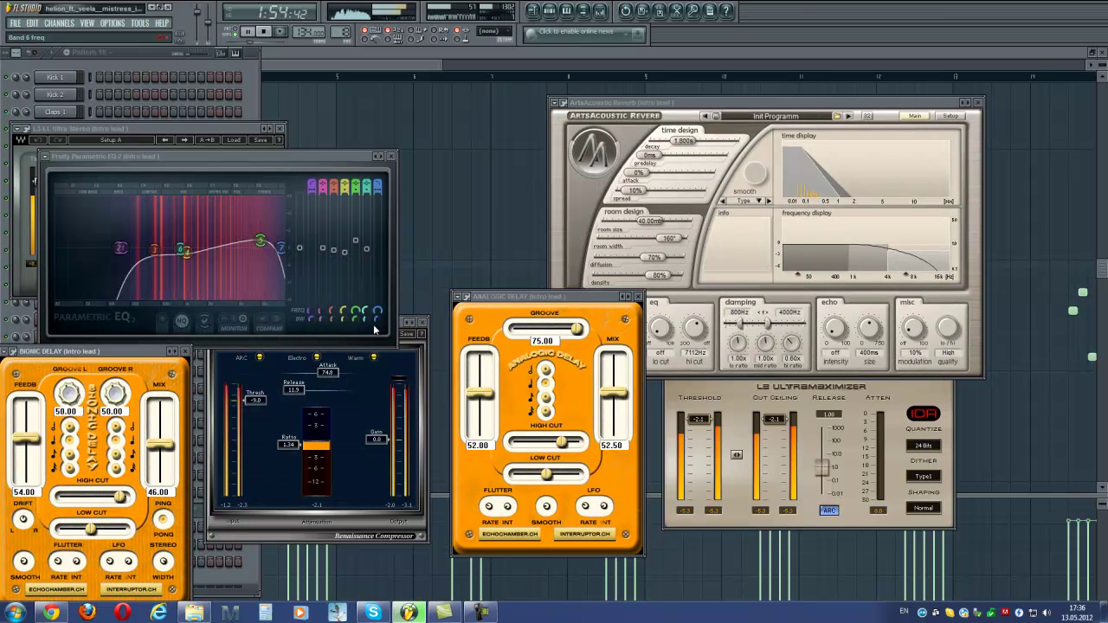
{"action": "left_click_drag", "start_coordinate": [315, 157], "coordinate": [568, 92]}
{"action": "left_click_drag", "start_coordinate": [658, 102], "coordinate": [778, 69]}
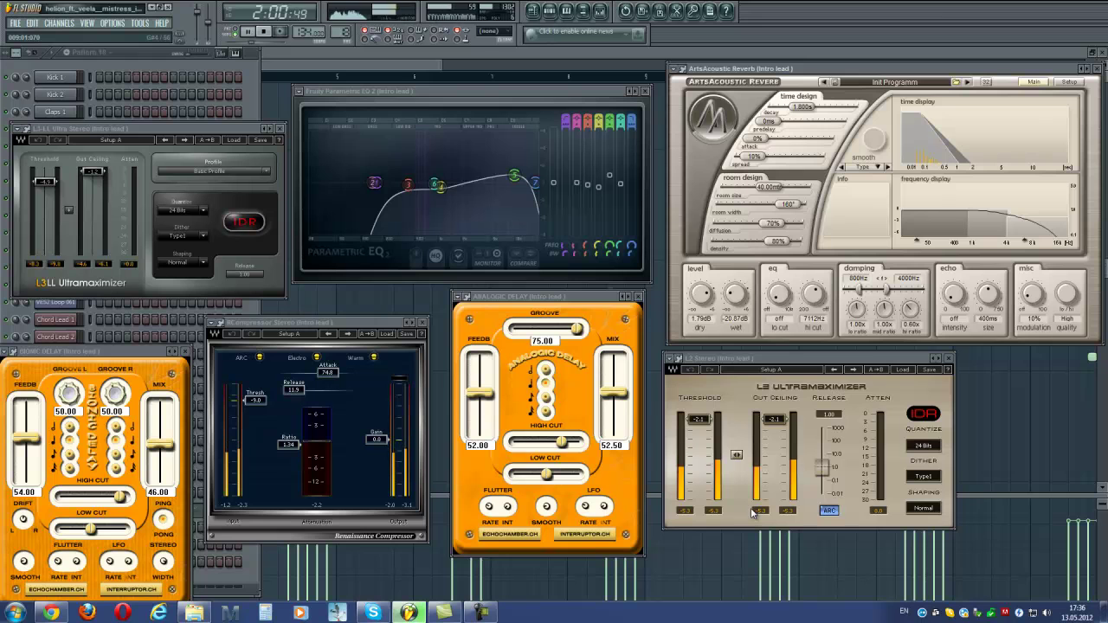
- Close all seven Intro lead effect windows and the piano roll, and return to the playlist
{"action": "left_click", "coordinate": [640, 297]}
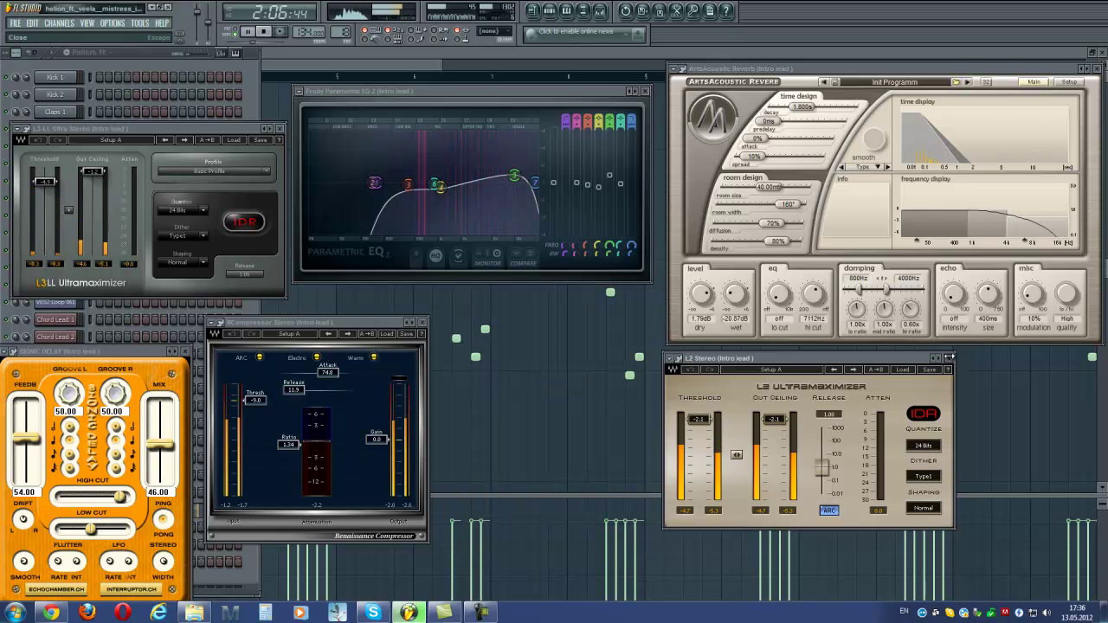
{"action": "left_click", "coordinate": [948, 357]}
{"action": "left_click", "coordinate": [422, 322]}
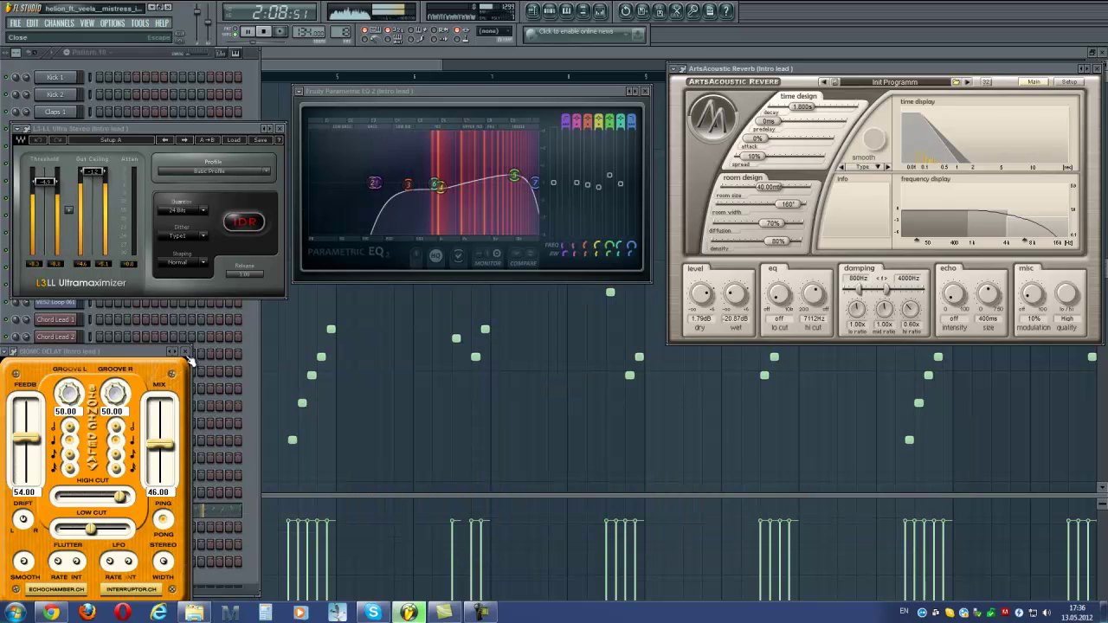
{"action": "left_click", "coordinate": [183, 351]}
{"action": "left_click", "coordinate": [279, 128]}
{"action": "left_click", "coordinate": [646, 91]}
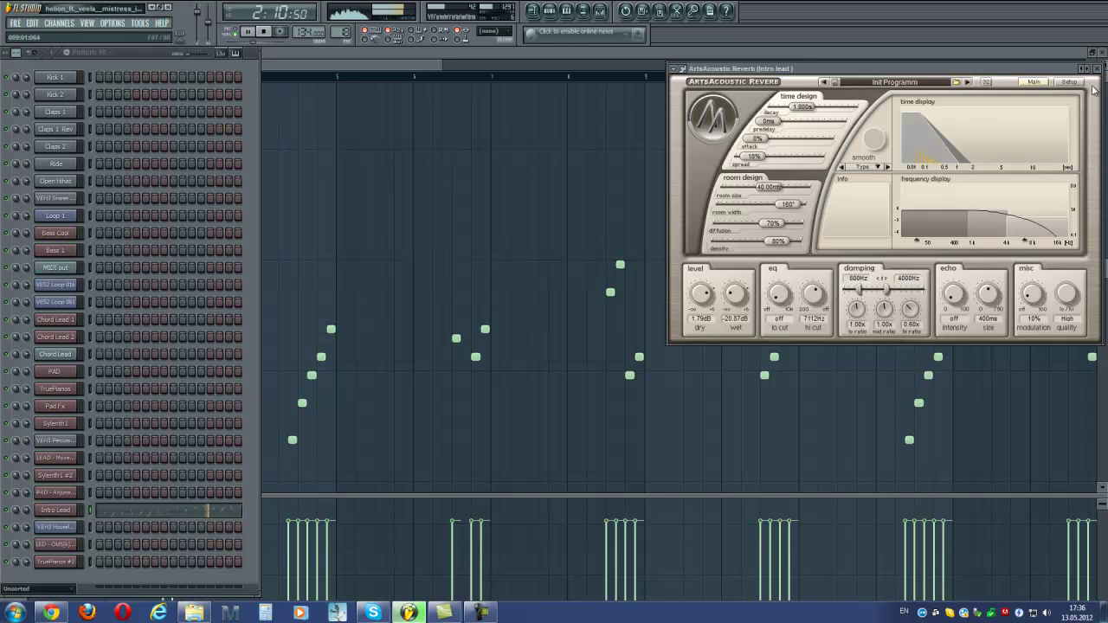
{"action": "left_click", "coordinate": [1097, 69]}
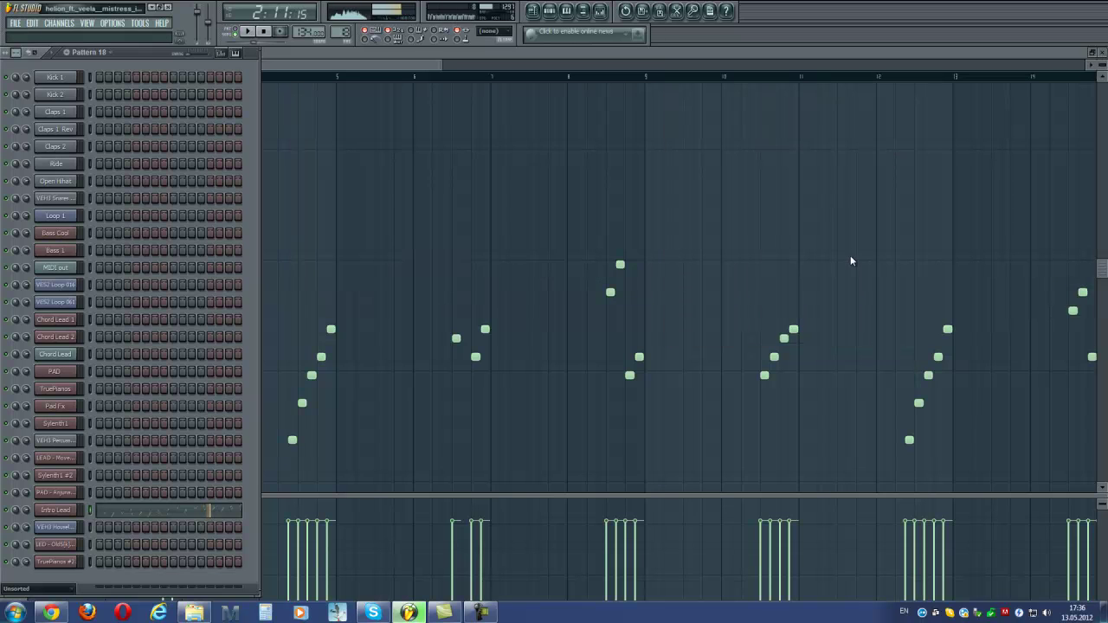
{"action": "key", "text": "F7"}
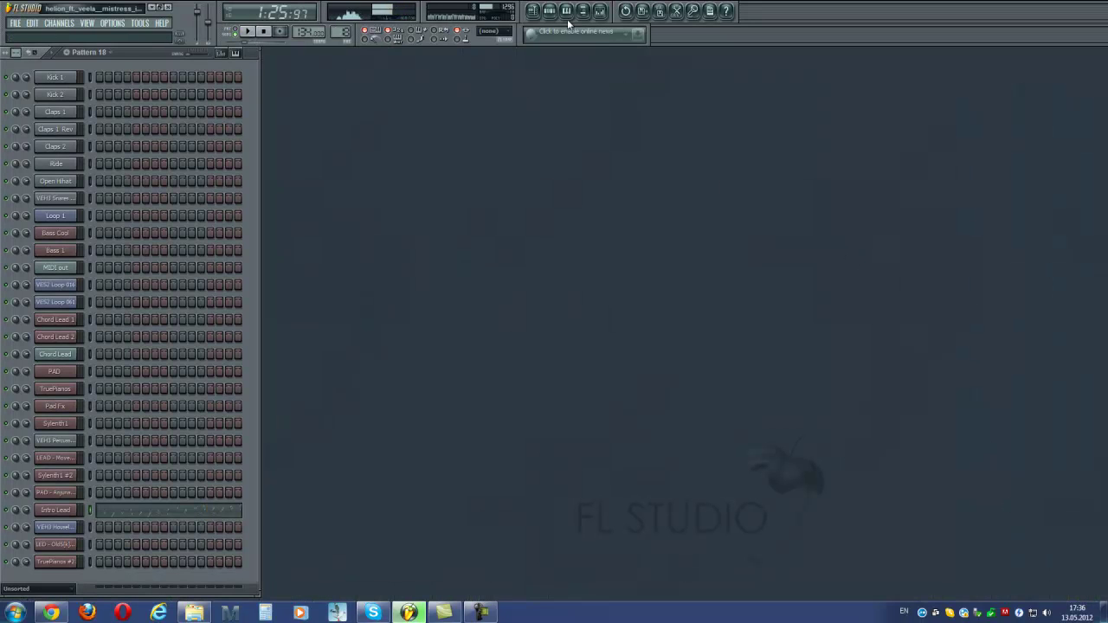
{"action": "left_click", "coordinate": [532, 12]}
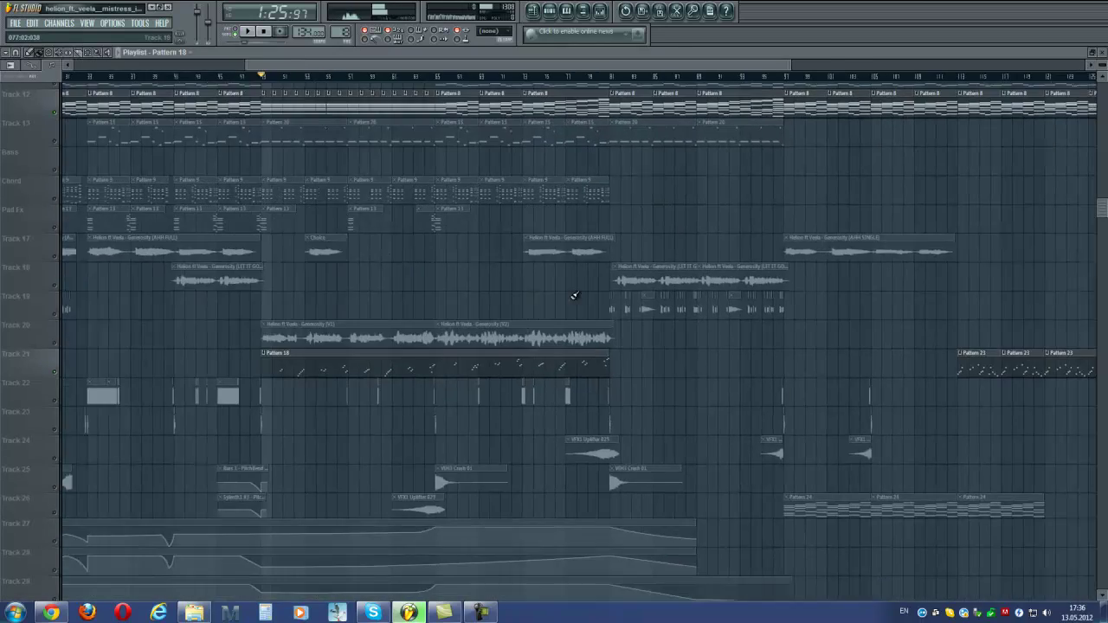
- Unsolo the tracks and play the song from the LET IT GO FULL vocals that follow the second verse
{"action": "scroll", "coordinate": [540, 238], "scroll_direction": "up", "scroll_amount": 4}
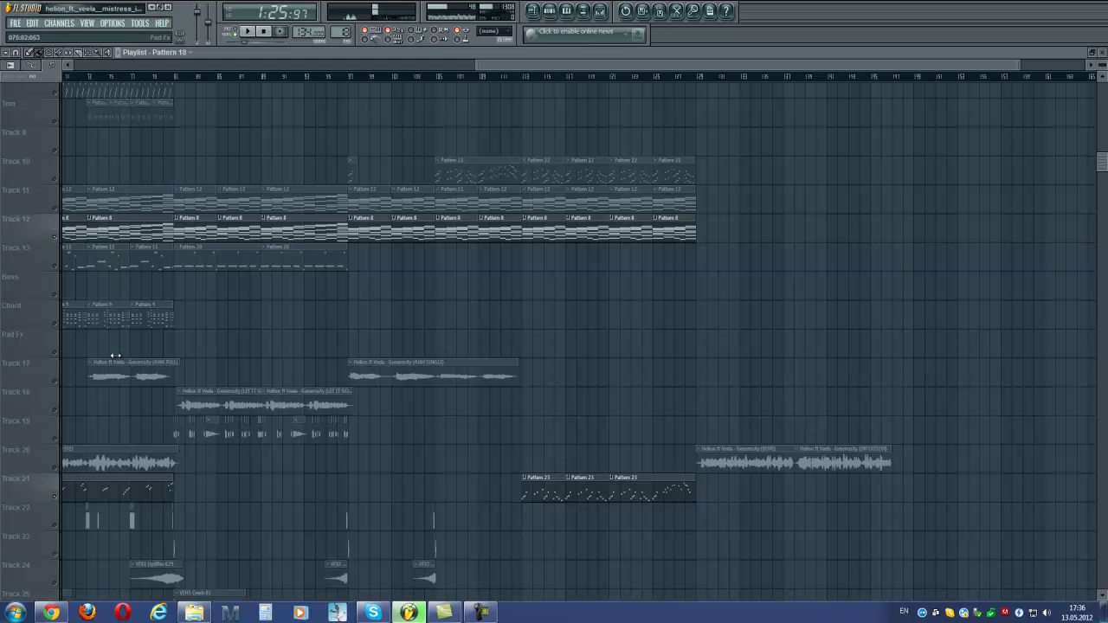
{"action": "left_click", "coordinate": [57, 386]}
{"action": "left_click", "coordinate": [176, 80]}
{"action": "scroll", "coordinate": [520, 280], "scroll_direction": "up", "scroll_amount": 3}
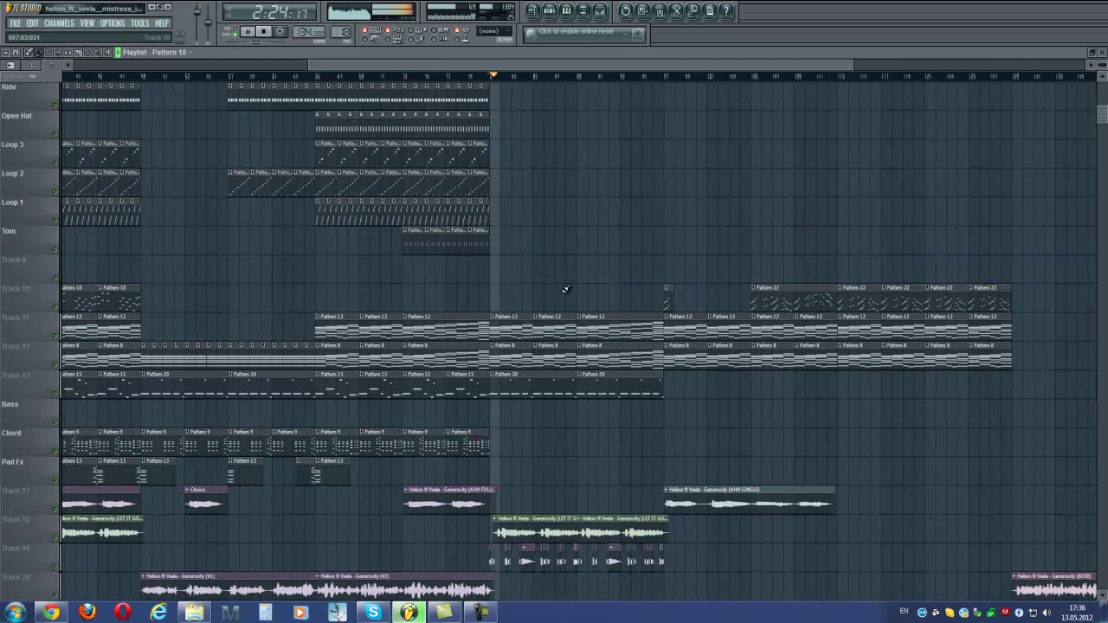
- Examine the breakdown's melodic patterns, LET IT GO FULL vocals, effects and automation clips while the song plays
{"action": "scroll", "coordinate": [569, 340], "scroll_direction": "up", "scroll_amount": 3}
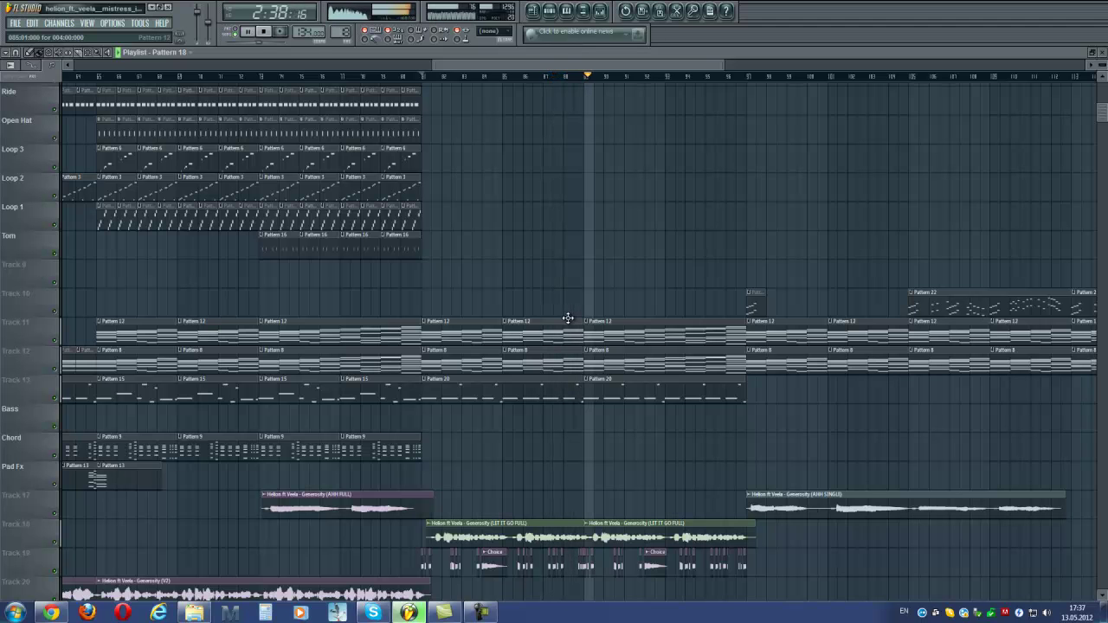
{"action": "left_click_drag", "start_coordinate": [860, 442], "coordinate": [760, 377]}
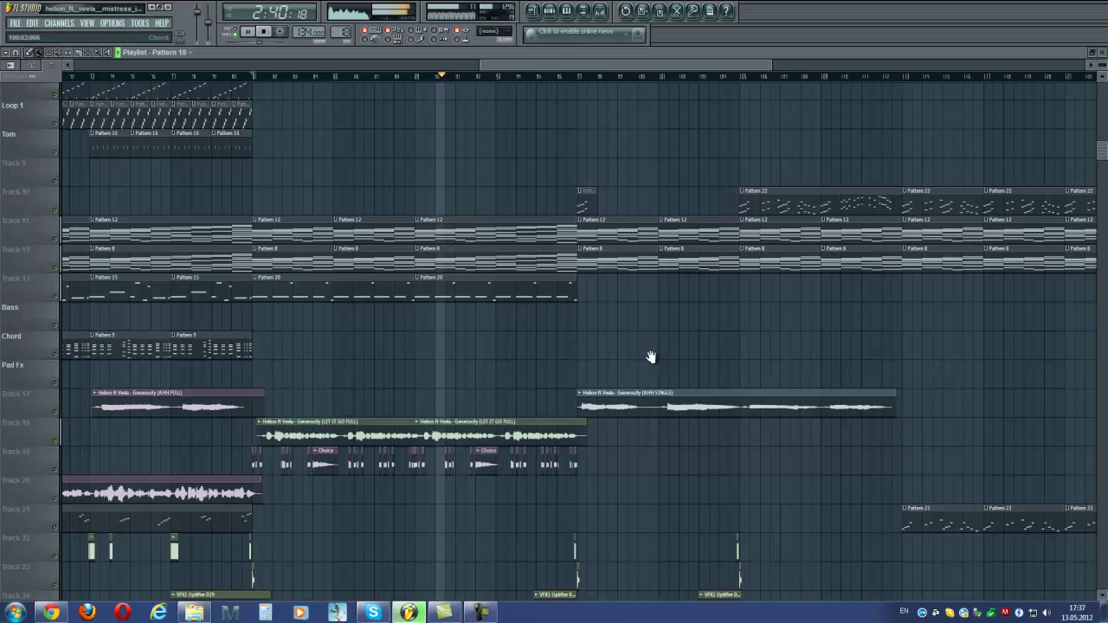
{"action": "left_click_drag", "start_coordinate": [652, 357], "coordinate": [637, 344]}
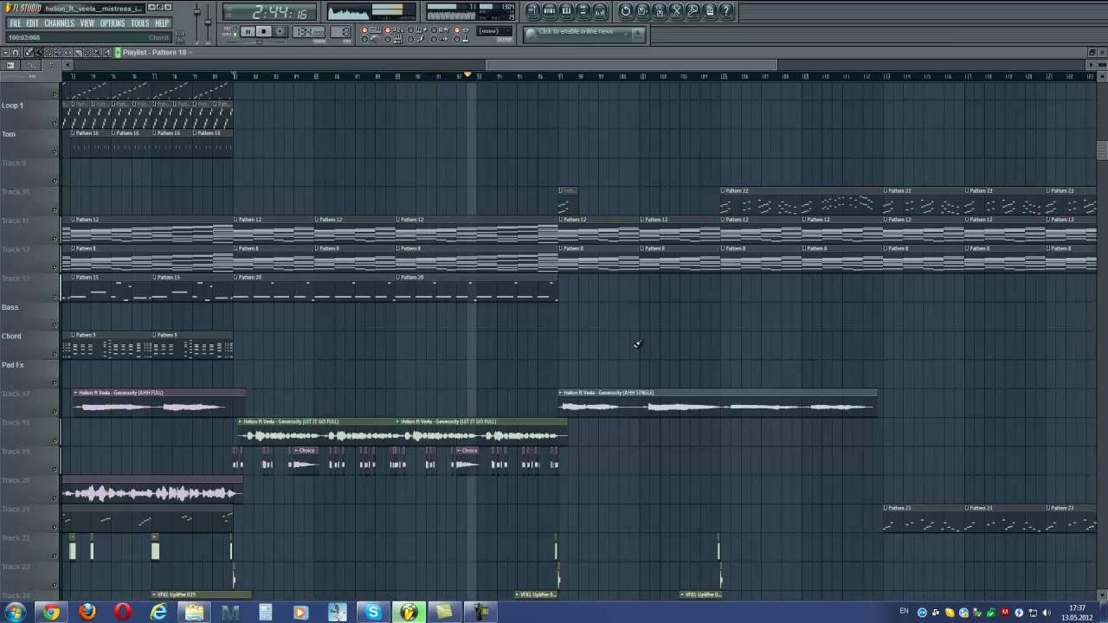
{"action": "left_click_drag", "start_coordinate": [614, 363], "coordinate": [606, 278]}
{"action": "scroll", "coordinate": [606, 286], "scroll_direction": "down", "scroll_amount": 2, "text": "ctrl"}
{"action": "left_click_drag", "start_coordinate": [609, 408], "coordinate": [614, 260]}
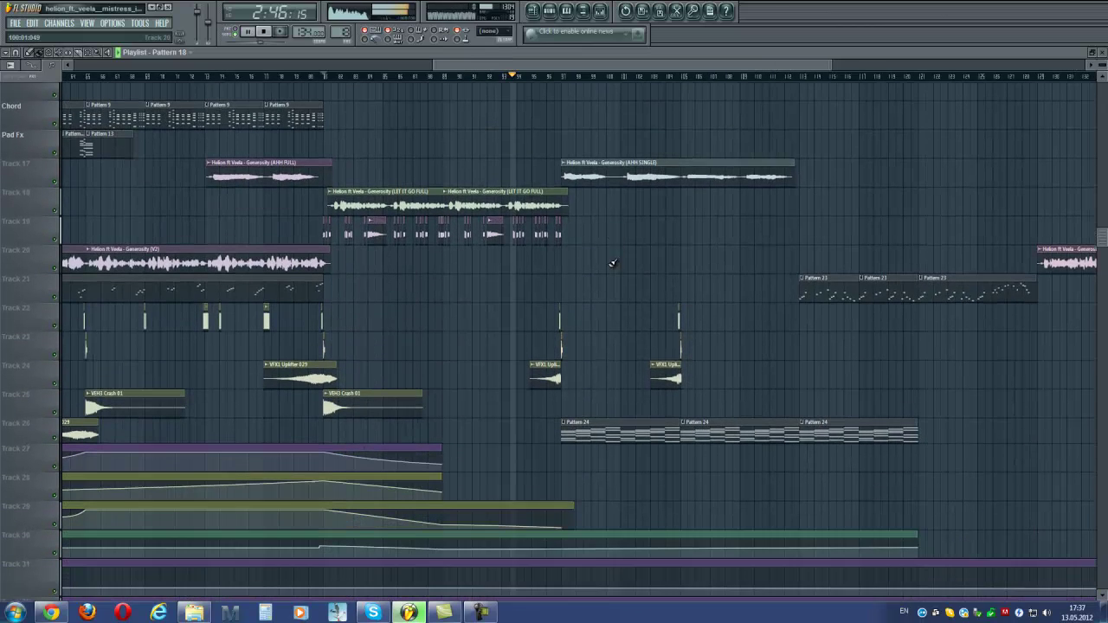
- Examine the section from bar 97 with the AHH SINGLE vocal, VFX1 Uplifter 027 and Pattern 24 clips during playback
{"action": "scroll", "coordinate": [596, 340], "scroll_direction": "up", "scroll_amount": 2, "text": "ctrl"}
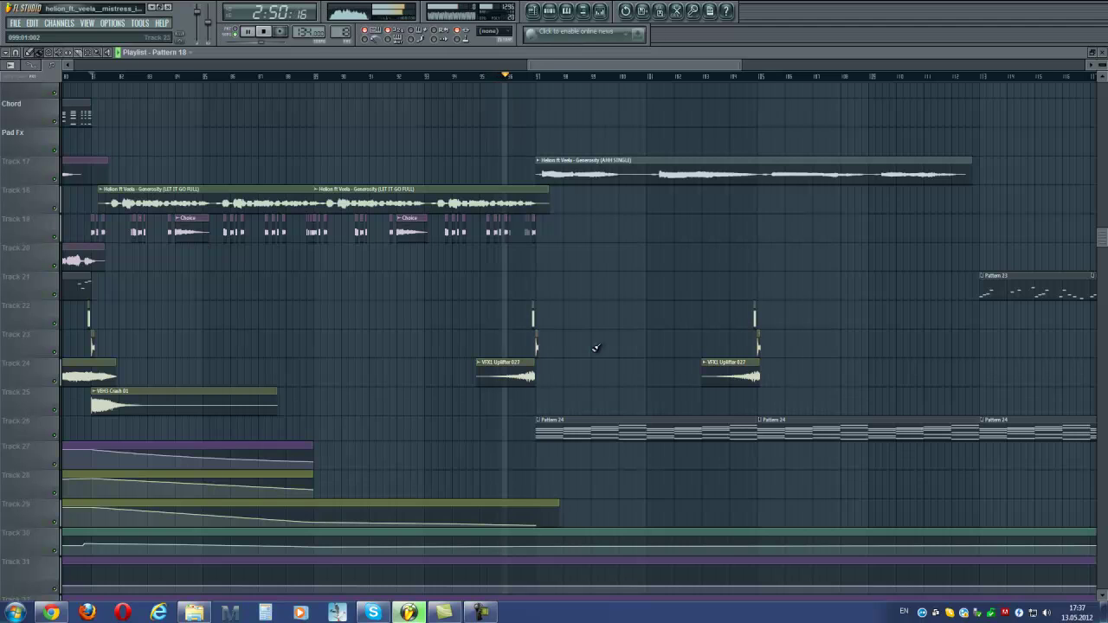
{"action": "scroll", "coordinate": [596, 348], "scroll_direction": "up", "scroll_amount": 1, "text": "ctrl"}
{"action": "scroll", "coordinate": [596, 348], "scroll_direction": "up", "scroll_amount": 1}
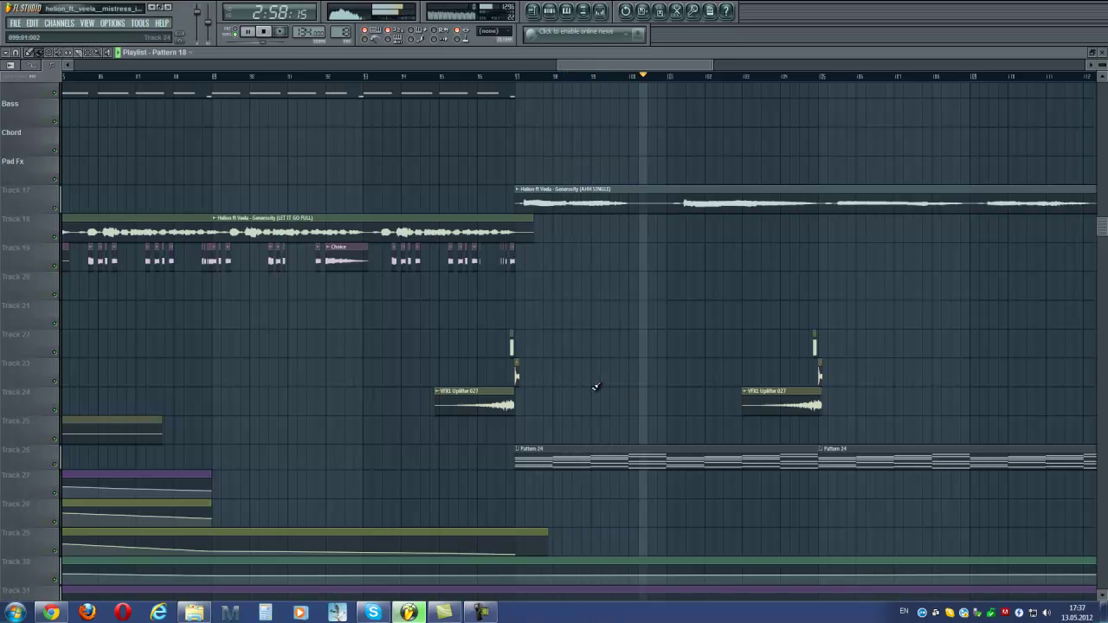
{"action": "left_click_drag", "start_coordinate": [618, 349], "coordinate": [511, 420]}
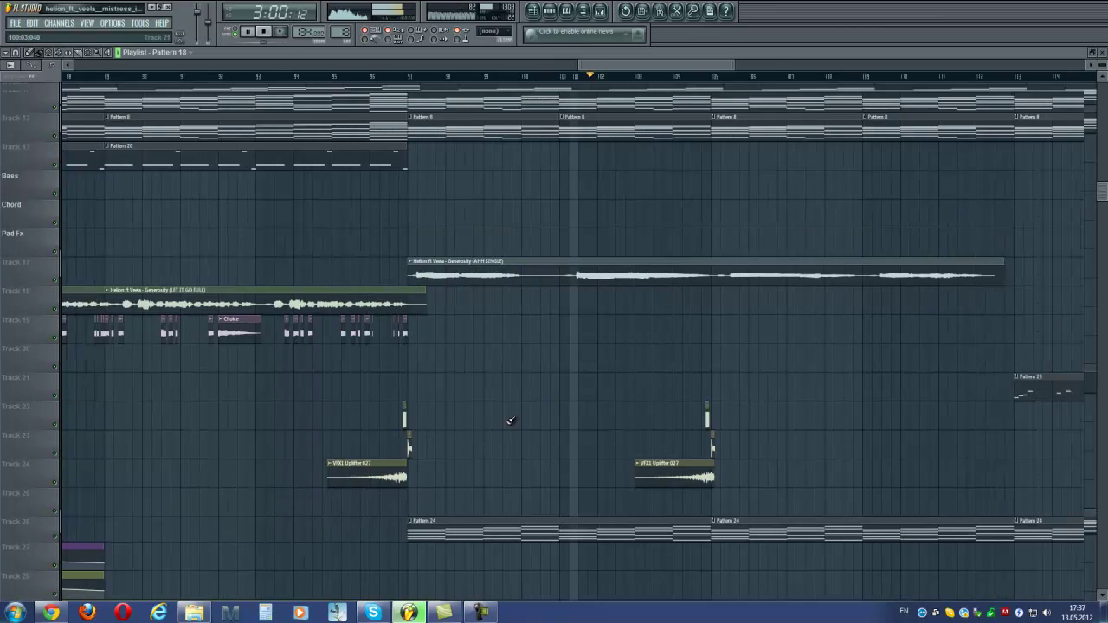
{"action": "scroll", "coordinate": [525, 374], "scroll_direction": "down", "scroll_amount": 2}
{"action": "left_click_drag", "start_coordinate": [524, 373], "coordinate": [490, 434]}
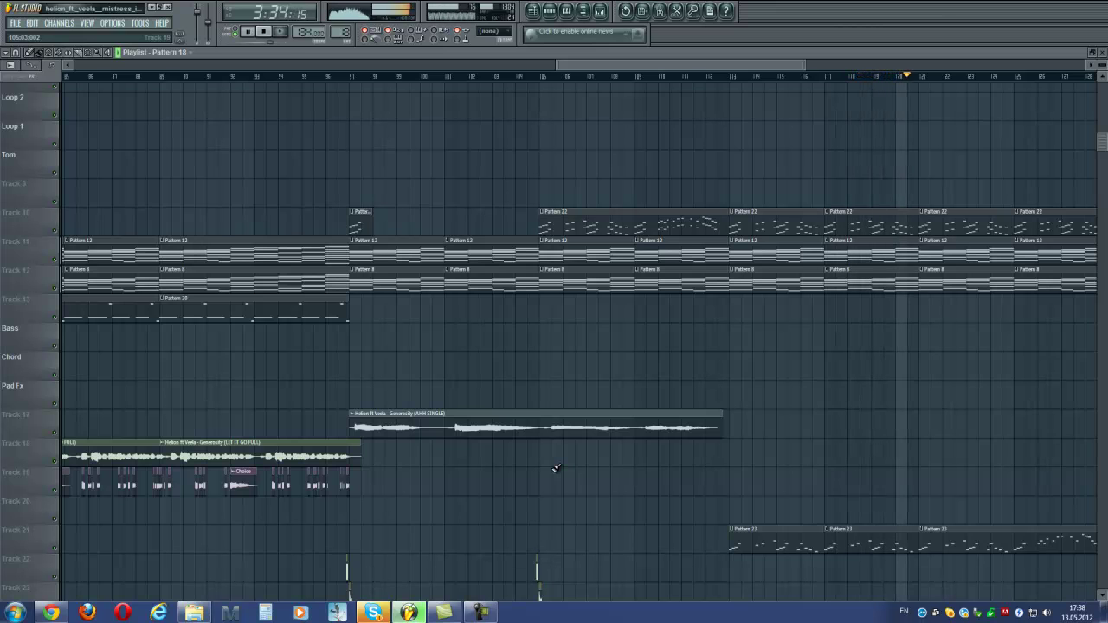
- Go to the end of the arrangement, open the BORE vocal clip's channel settings and close them again
{"action": "scroll", "coordinate": [718, 415], "scroll_direction": "right", "scroll_amount": 3}
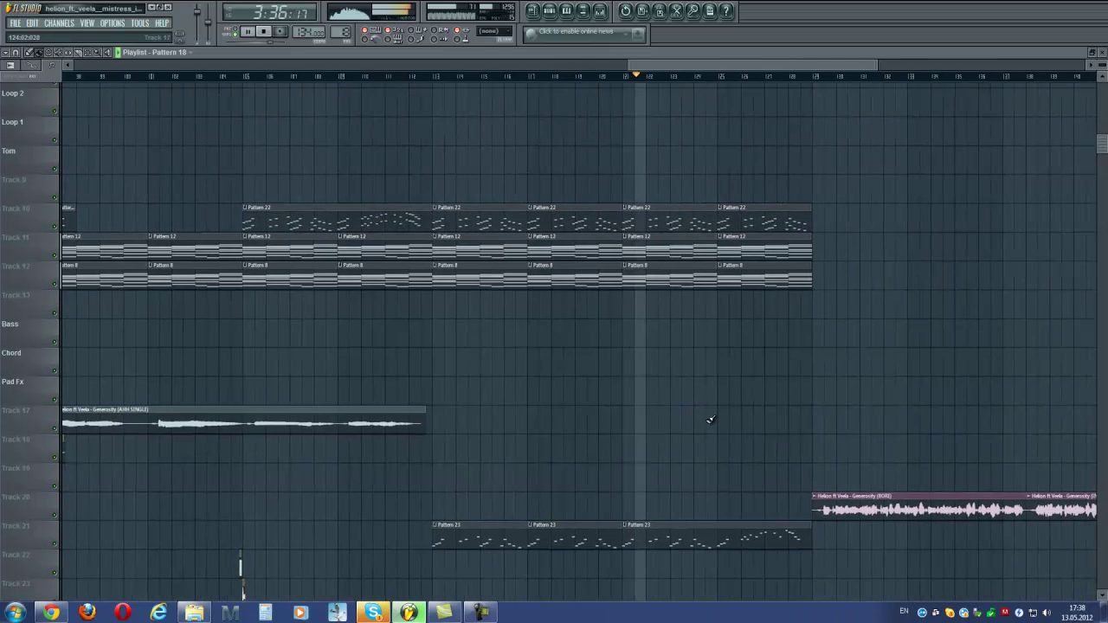
{"action": "scroll", "coordinate": [710, 420], "scroll_direction": "right", "scroll_amount": 3}
{"action": "scroll", "coordinate": [612, 401], "scroll_direction": "down", "scroll_amount": 1}
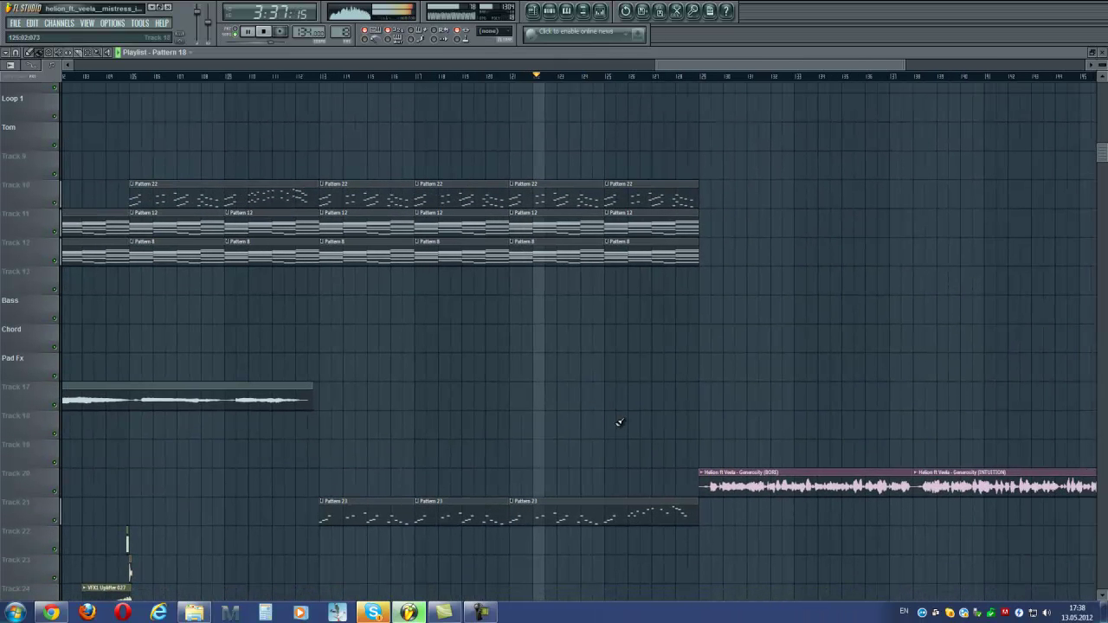
{"action": "double_click", "coordinate": [700, 490]}
{"action": "left_click", "coordinate": [666, 136]}
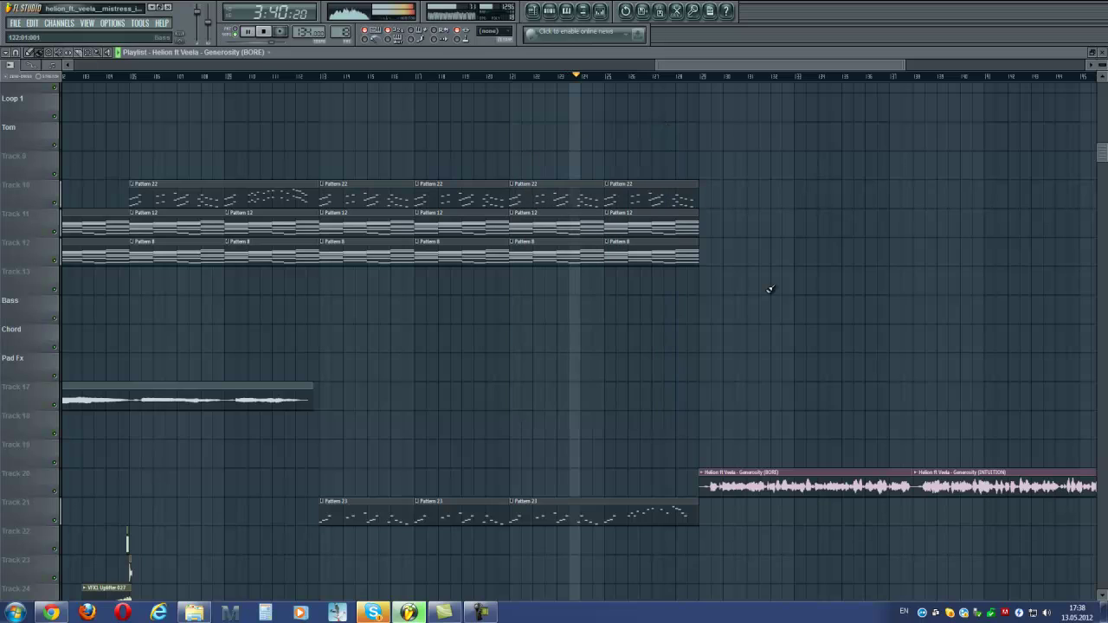
- Look over the whole arrangement once more and come back to the closing BORE and INTUITION vocal clips
{"action": "scroll", "coordinate": [891, 384], "scroll_direction": "left", "scroll_amount": 4}
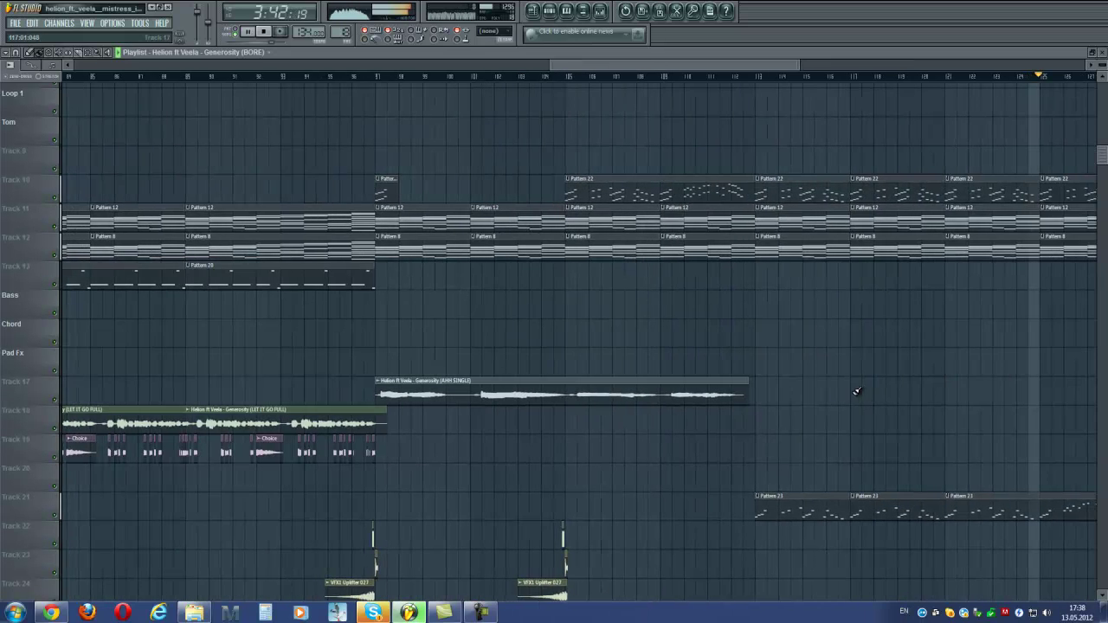
{"action": "left_click_drag", "start_coordinate": [857, 391], "coordinate": [457, 389]}
{"action": "scroll", "coordinate": [551, 445], "scroll_direction": "down", "scroll_amount": 3}
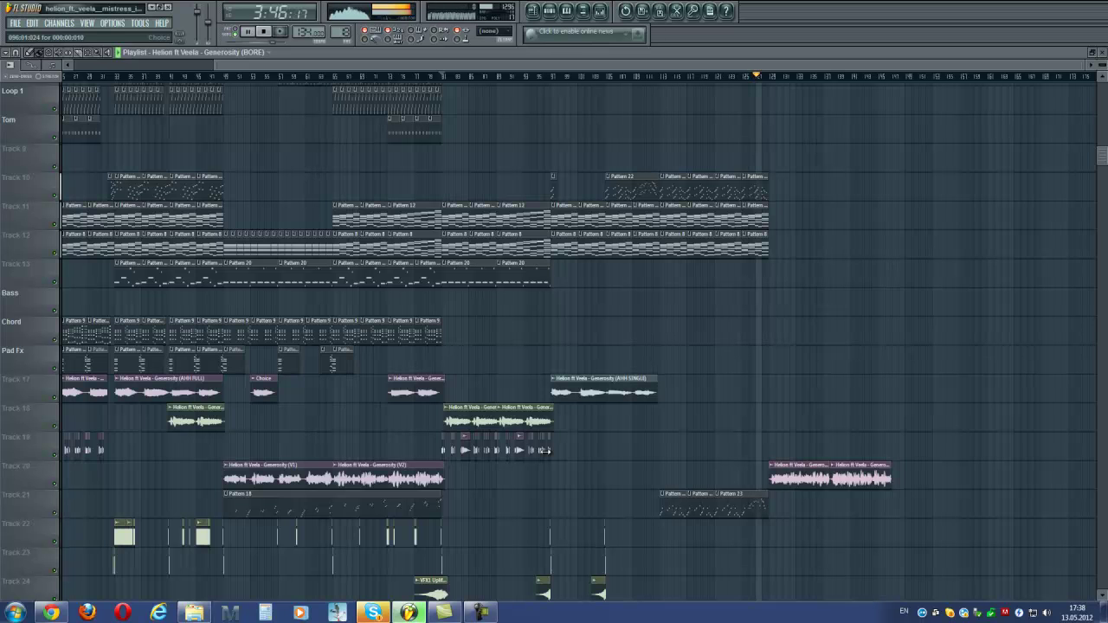
{"action": "scroll", "coordinate": [866, 424], "scroll_direction": "up", "scroll_amount": 4}
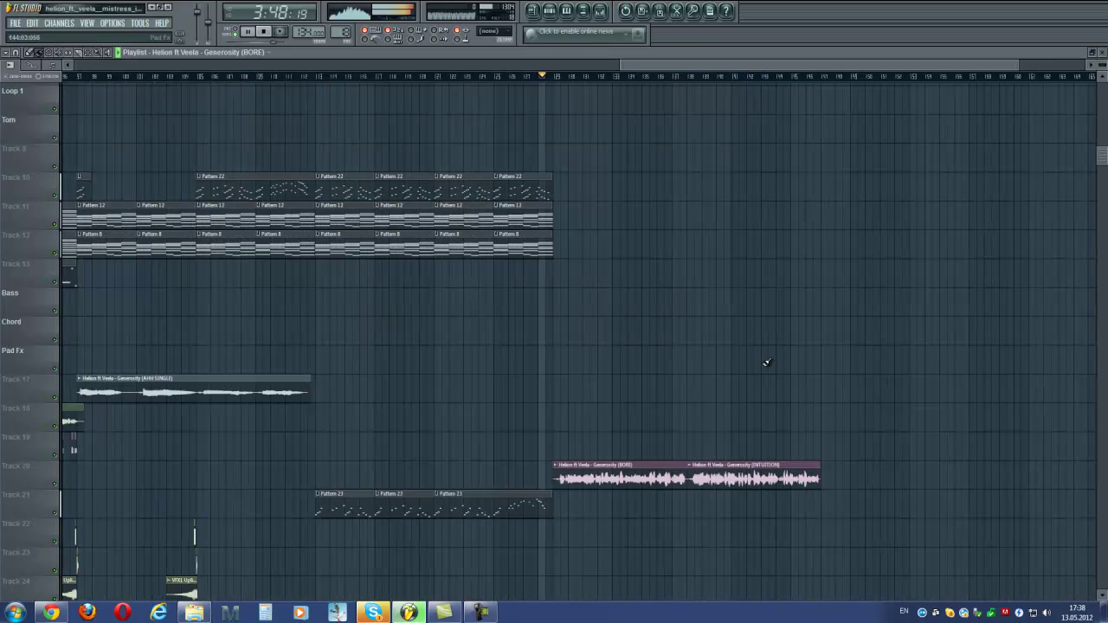
- Stop the song playback and bring up the screen recorder's control window
{"action": "key", "text": "space"}
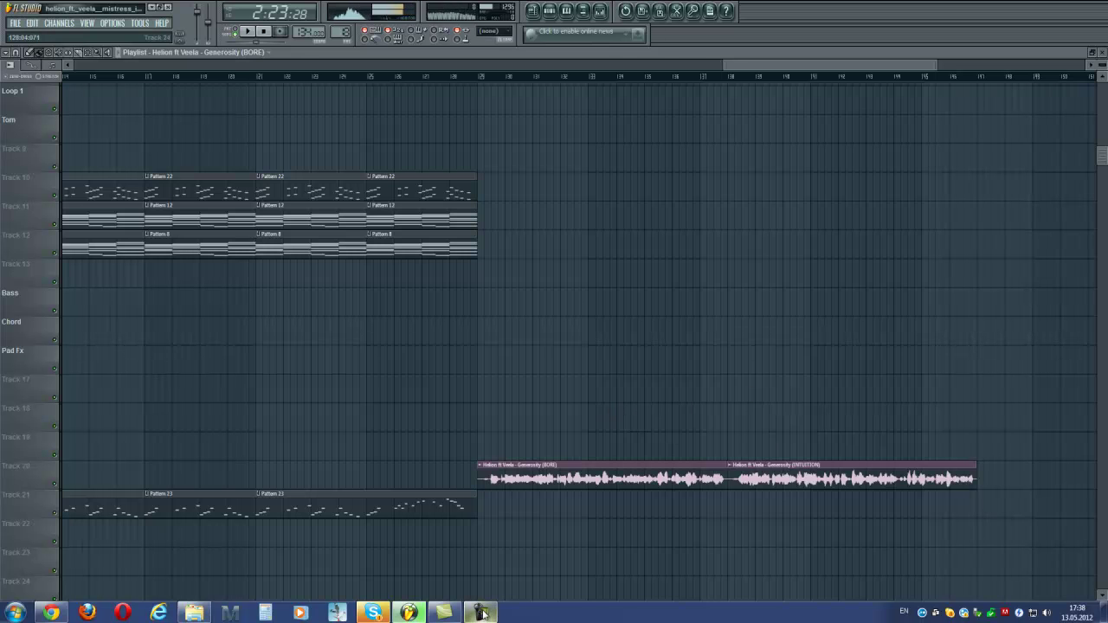
{"action": "mouse_move", "coordinate": [484, 617]}
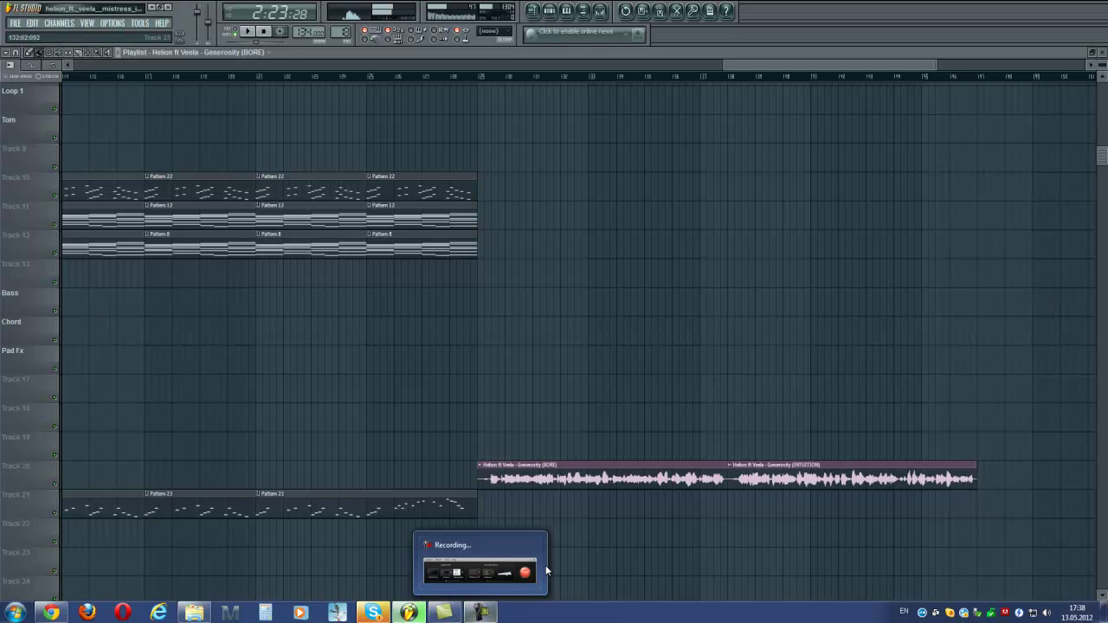
{"action": "left_click", "coordinate": [482, 613]}
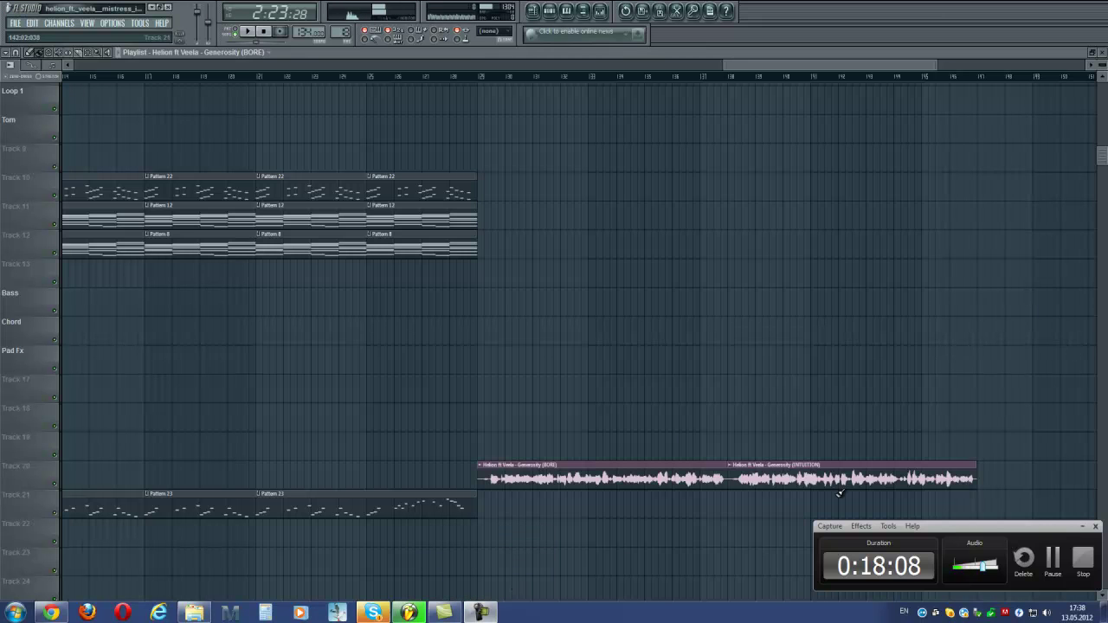